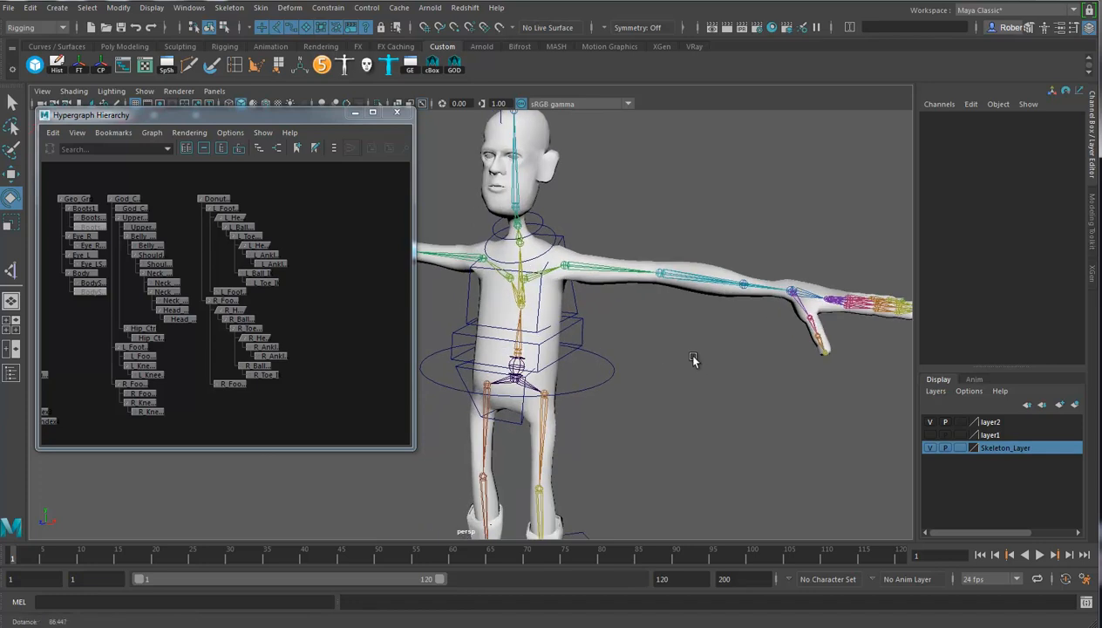
# Hide the character mesh by turning off the visibility of layer2, leaving the skeleton and controls shown
pyautogui.keyDown('alt'); pyautogui.moveTo(602, 358); pyautogui.dragTo(634, 366); pyautogui.keyUp('alt')
pyautogui.keyDown('alt'); pyautogui.moveTo(635, 367); pyautogui.dragTo(677, 370, button='right'); pyautogui.keyUp('alt')
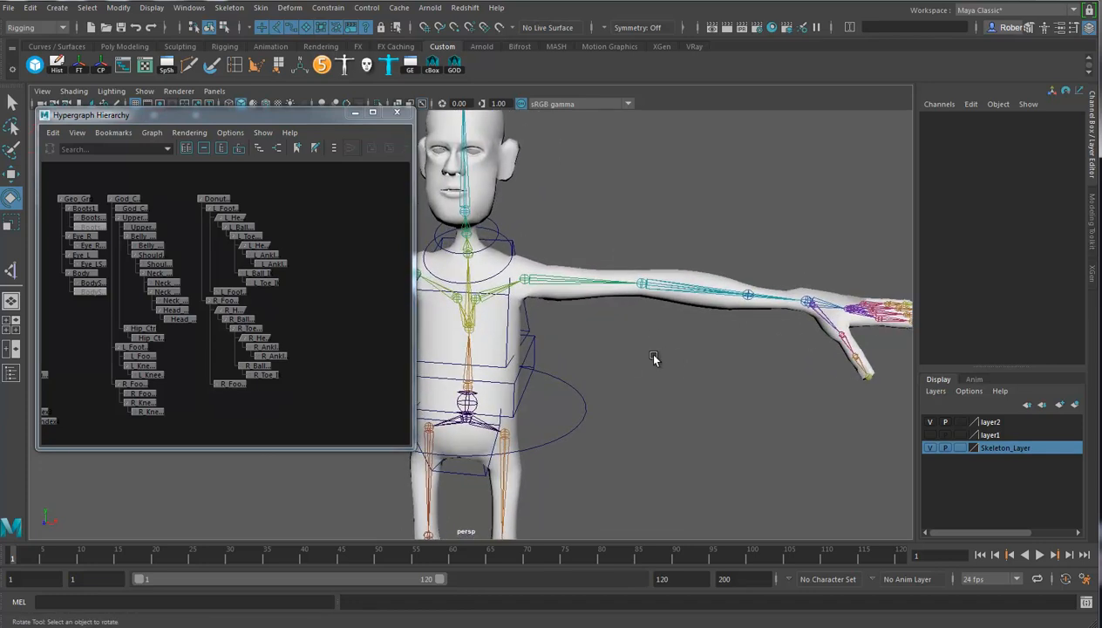
pyautogui.keyDown('alt'); pyautogui.moveTo(677, 369); pyautogui.dragTo(626, 357); pyautogui.keyUp('alt')
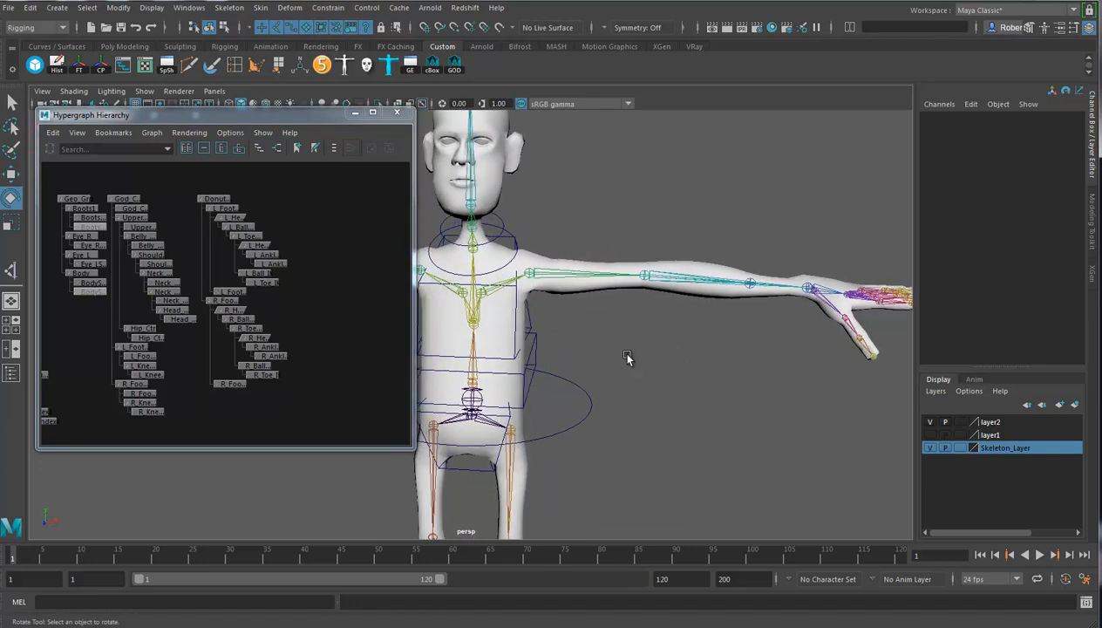
pyautogui.click(926, 421)
pyautogui.keyDown('alt'); pyautogui.moveTo(647, 377); pyautogui.dragTo(554, 254); pyautogui.keyUp('alt')
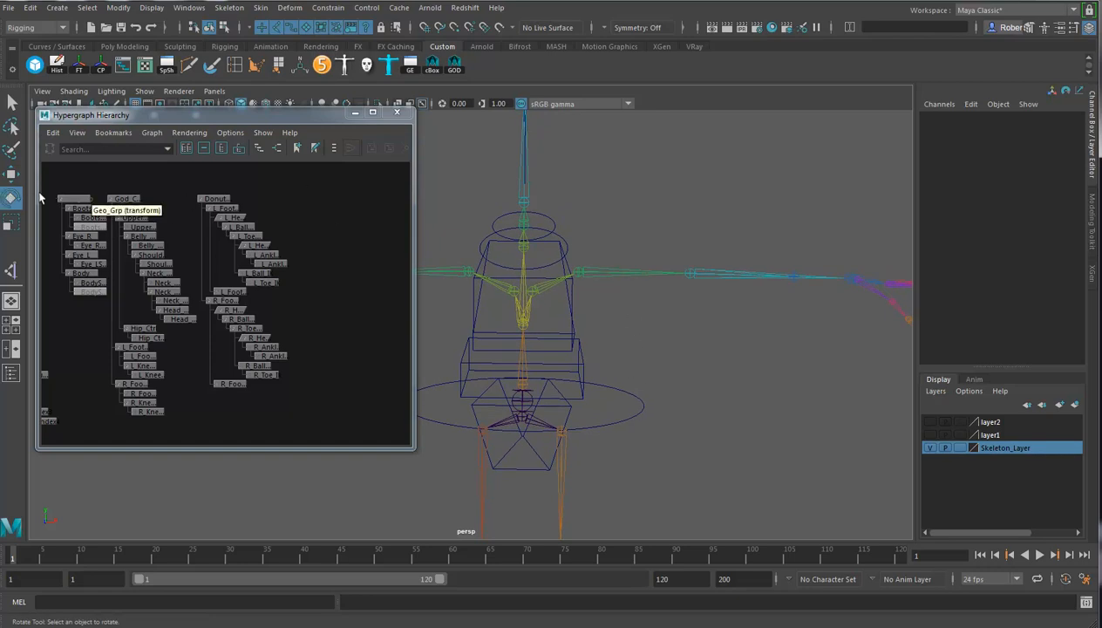
# Create a NURBS circle and move it from the origin onto the left shoulder joint
pyautogui.click(58, 8)
pyautogui.moveTo(95, 45)
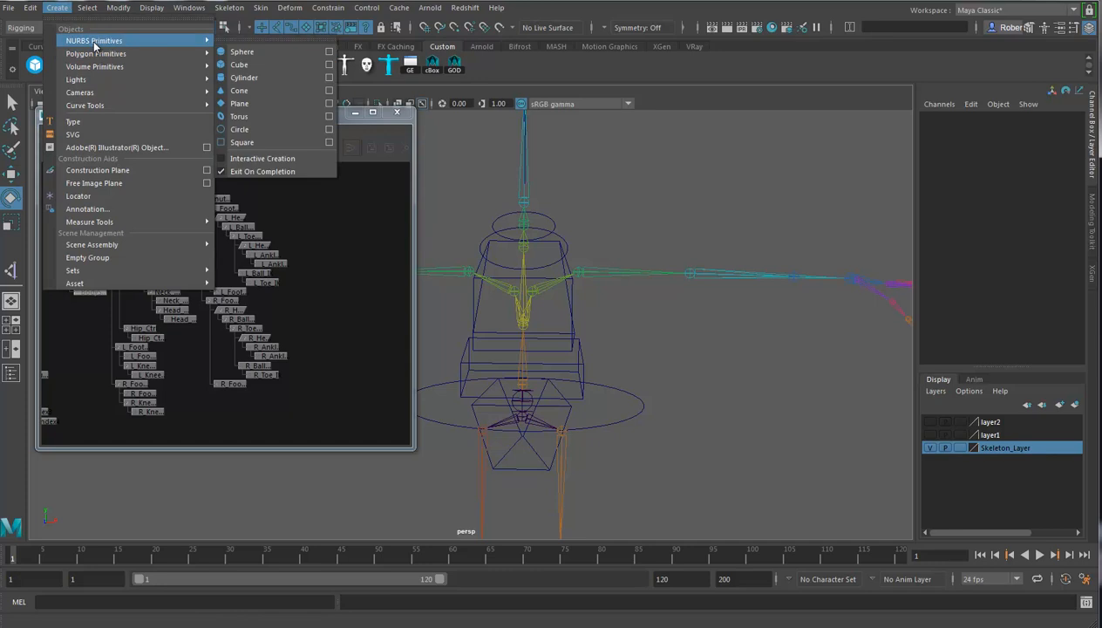
pyautogui.click(246, 130)
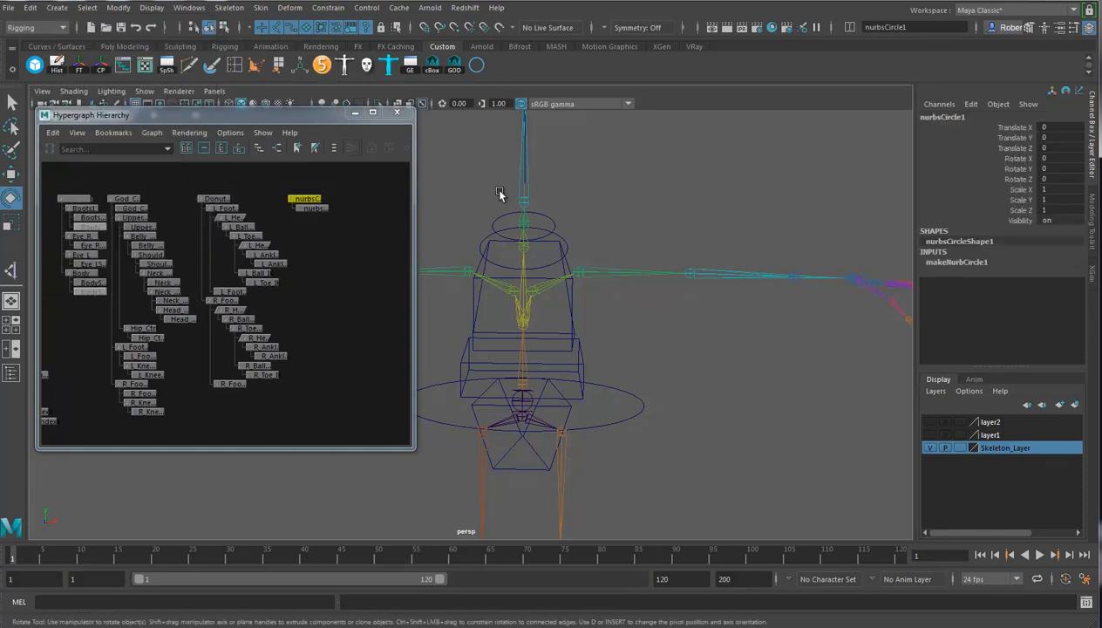
pyautogui.keyDown('alt'); pyautogui.moveTo(563, 279); pyautogui.dragTo(564, 373); pyautogui.keyUp('alt')
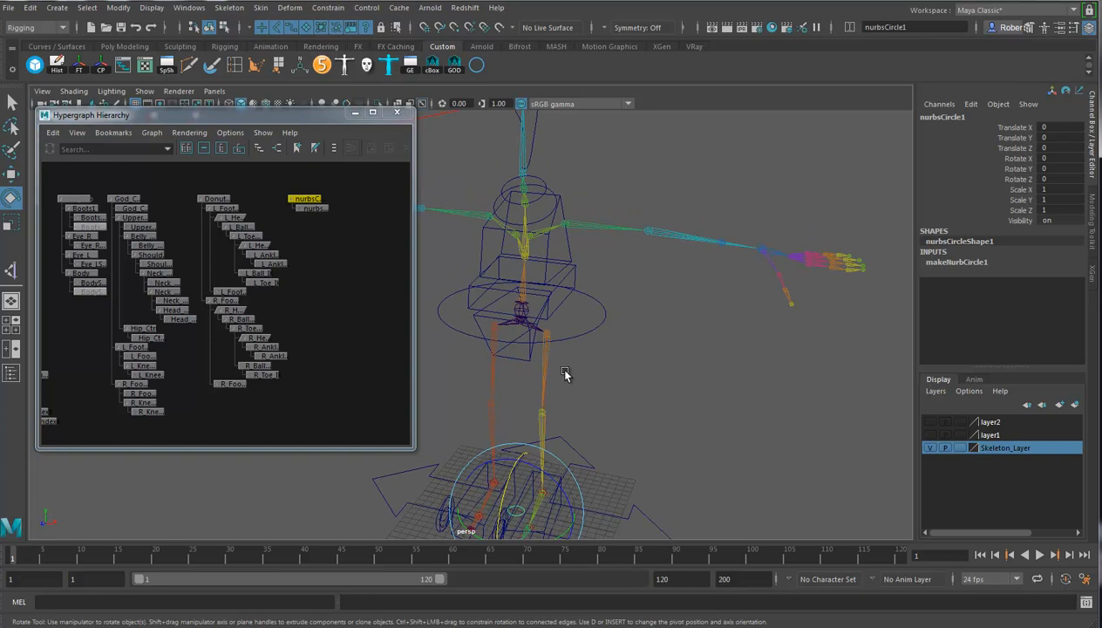
pyautogui.press('w')
pyautogui.moveTo(516, 510); pyautogui.dragTo(573, 234)
pyautogui.keyDown('alt'); pyautogui.moveTo(585, 318); pyautogui.dragTo(676, 357); pyautogui.keyUp('alt')
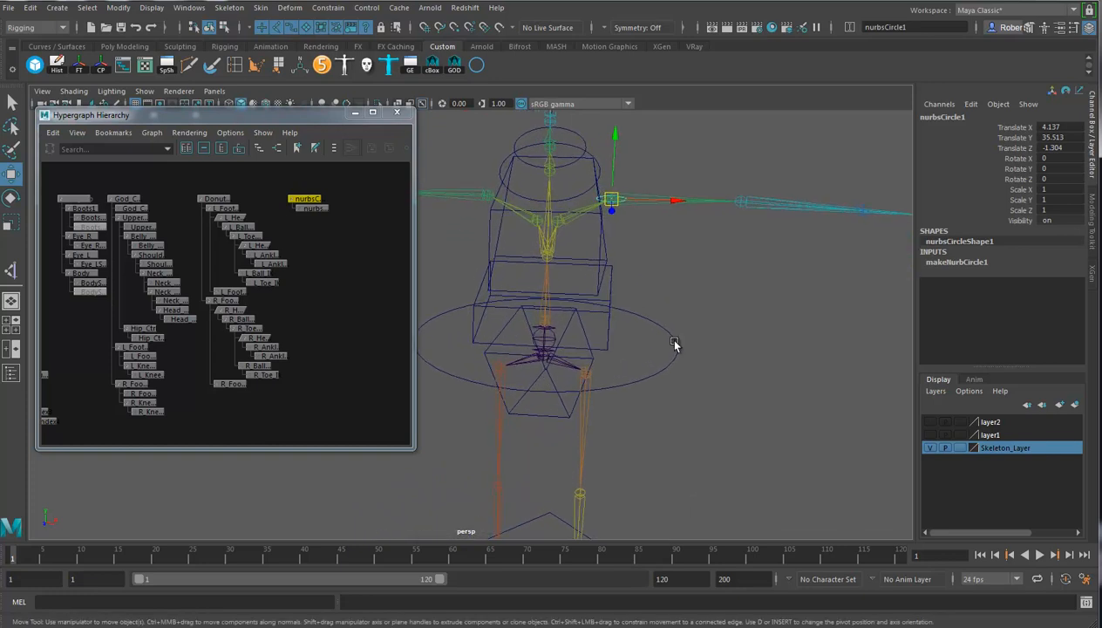
# Rotate the new circle to -90 degrees about Z around the shoulder joint
pyautogui.press('e')
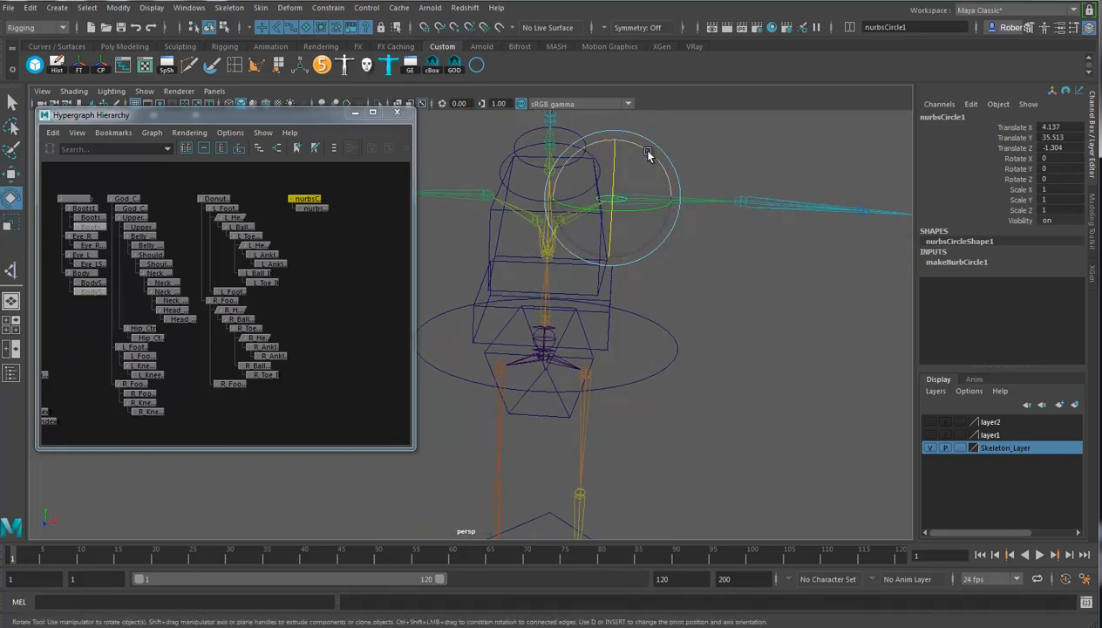
pyautogui.moveTo(647, 154); pyautogui.dragTo(703, 226)
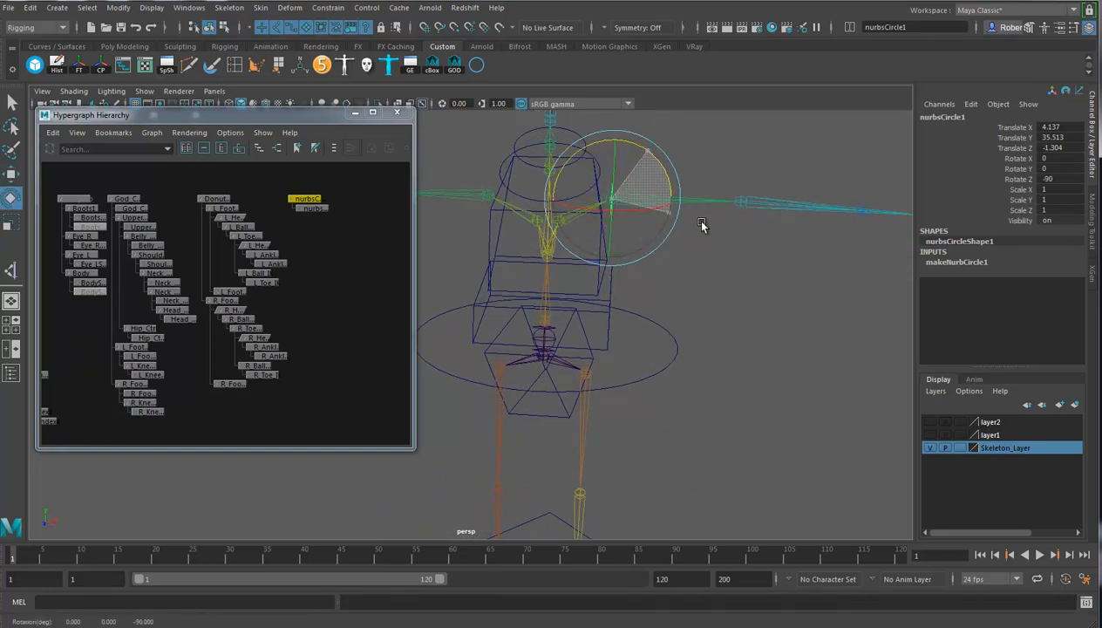
pyautogui.keyDown('alt'); pyautogui.moveTo(658, 289); pyautogui.dragTo(565, 297); pyautogui.keyUp('alt')
pyautogui.keyDown('alt'); pyautogui.moveTo(656, 369); pyautogui.dragTo(713, 292); pyautogui.keyUp('alt')
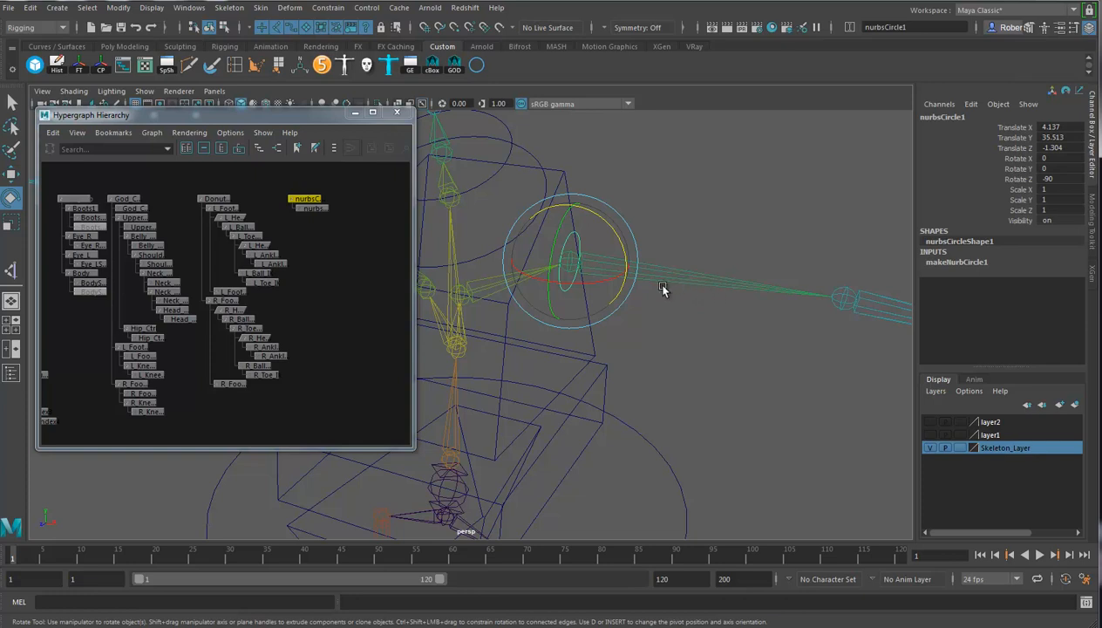
# Select the L_Shoulder joint first and add the NURBS circle to the selection
pyautogui.keyDown('alt'); pyautogui.moveTo(283, 270); pyautogui.dragTo(221, 304, button='middle'); pyautogui.keyUp('alt')
pyautogui.keyDown('alt'); pyautogui.moveTo(221, 304); pyautogui.dragTo(325, 305, button='right'); pyautogui.keyUp('alt')
pyautogui.keyDown('alt'); pyautogui.moveTo(325, 306); pyautogui.dragTo(306, 355, button='middle'); pyautogui.keyUp('alt')
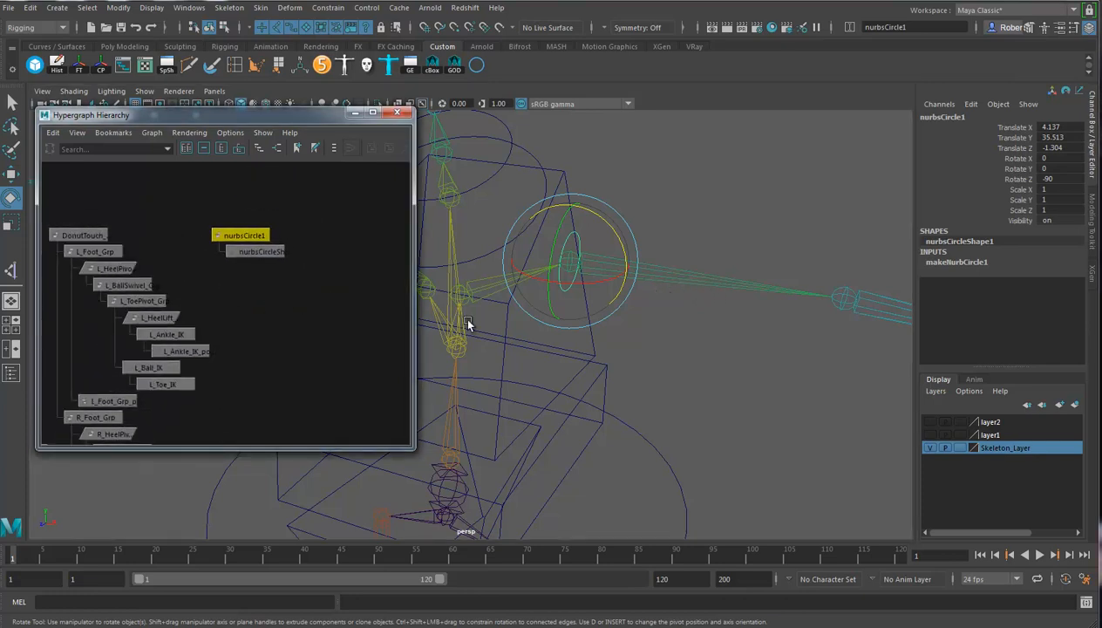
pyautogui.keyDown('alt'); pyautogui.moveTo(733, 323); pyautogui.dragTo(698, 317); pyautogui.keyUp('alt')
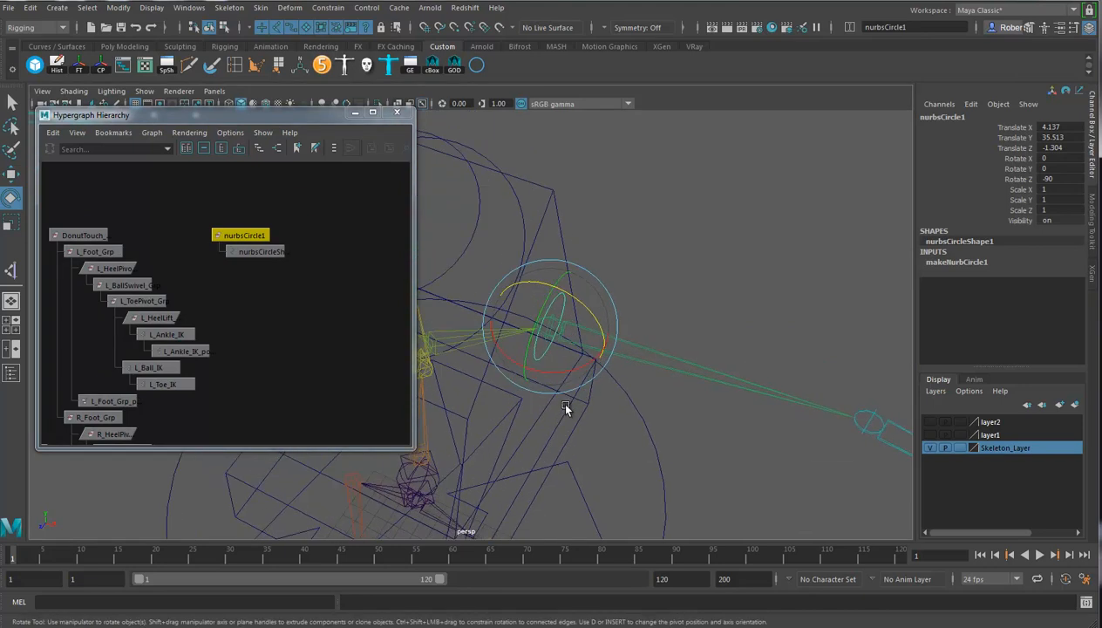
pyautogui.keyDown('alt'); pyautogui.moveTo(730, 301); pyautogui.dragTo(737, 312); pyautogui.keyUp('alt')
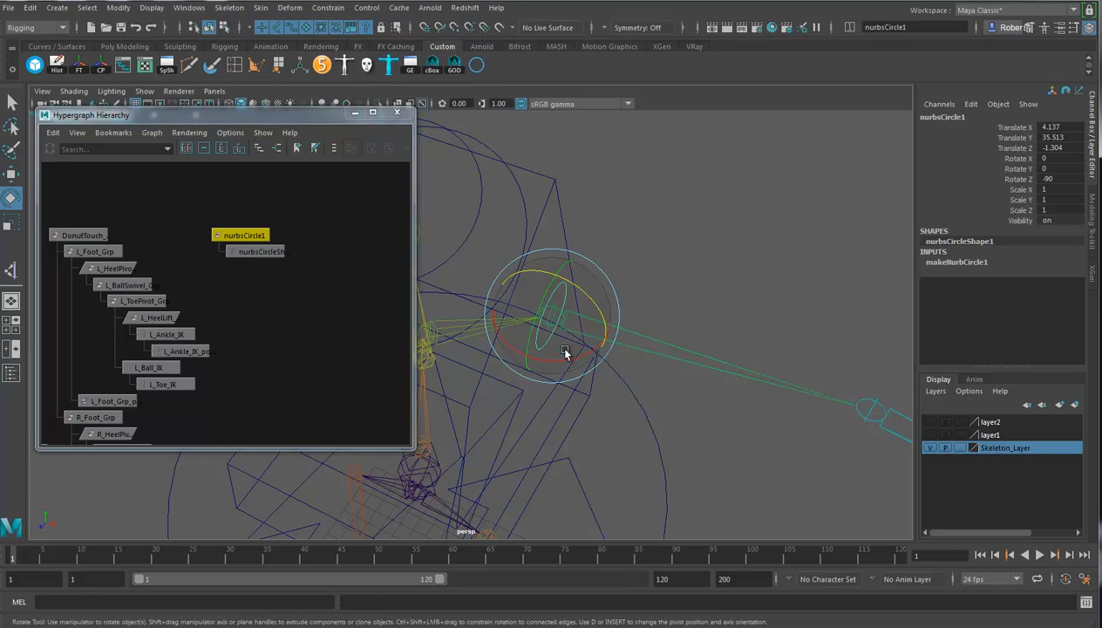
pyautogui.click(660, 364)
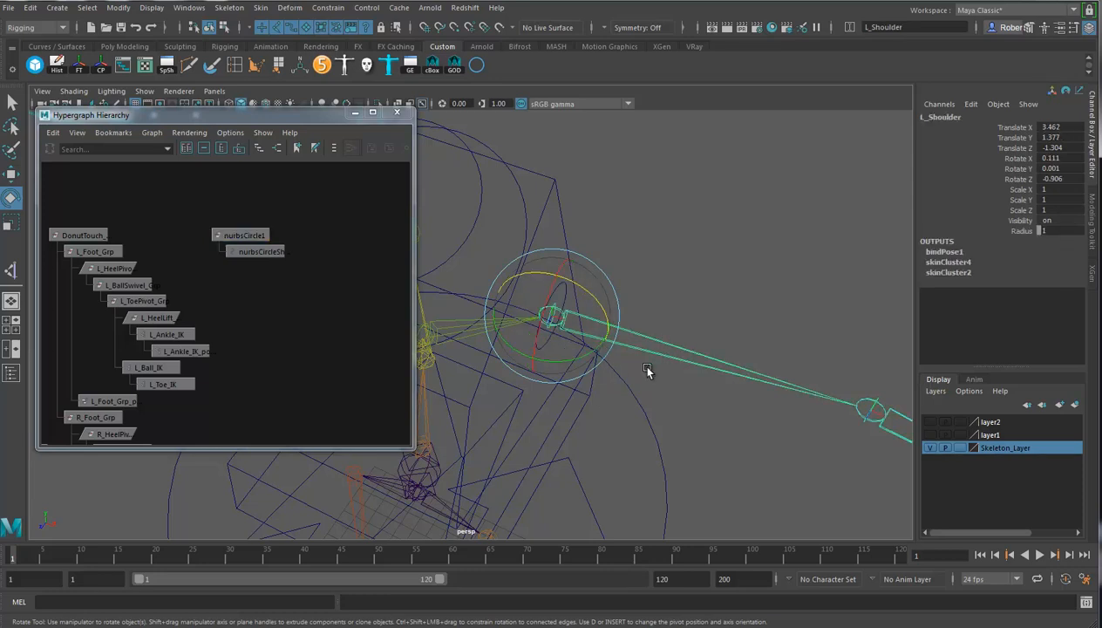
pyautogui.press('q')
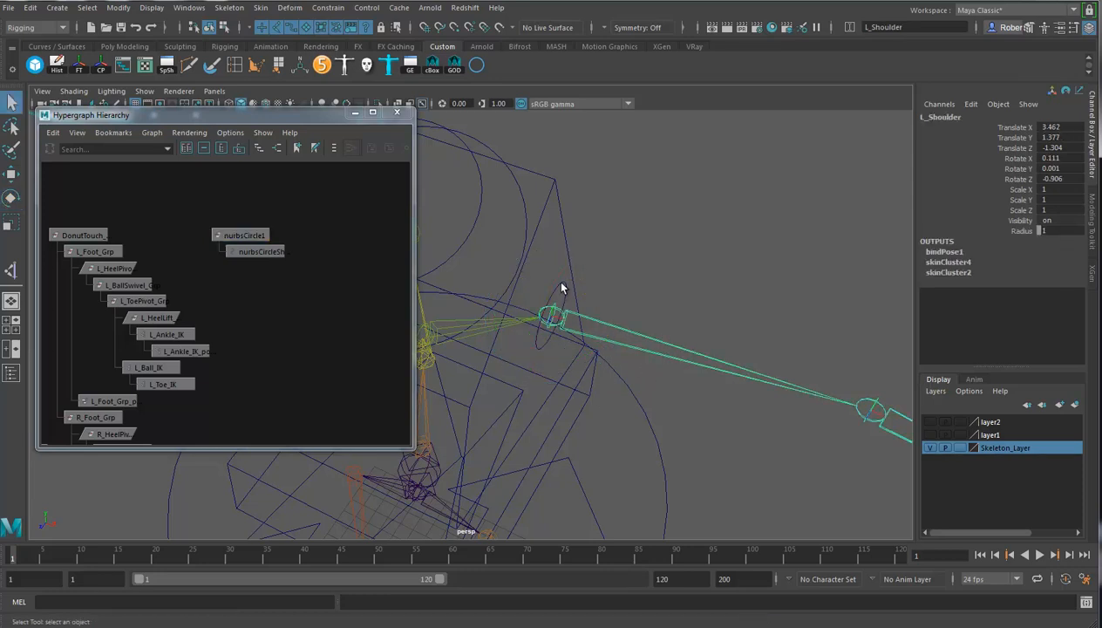
pyautogui.click(562, 285)
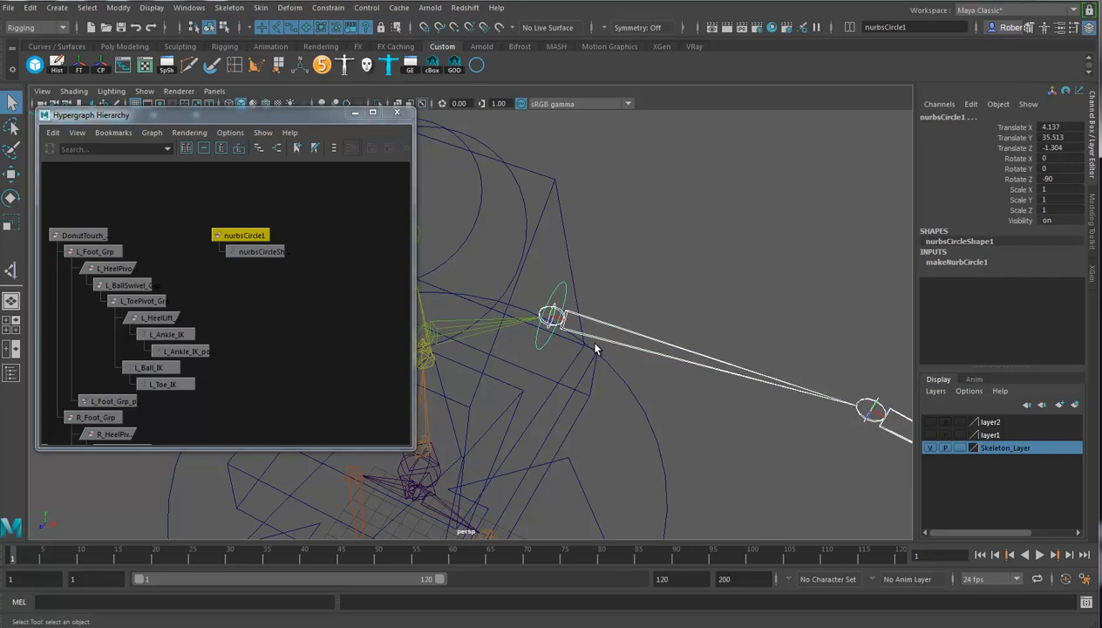
pyautogui.press('e')
pyautogui.keyDown('alt'); pyautogui.moveTo(664, 362); pyautogui.dragTo(736, 400, button='right'); pyautogui.keyUp('alt')
pyautogui.keyDown('alt'); pyautogui.moveTo(737, 399); pyautogui.dragTo(708, 336); pyautogui.keyUp('alt')
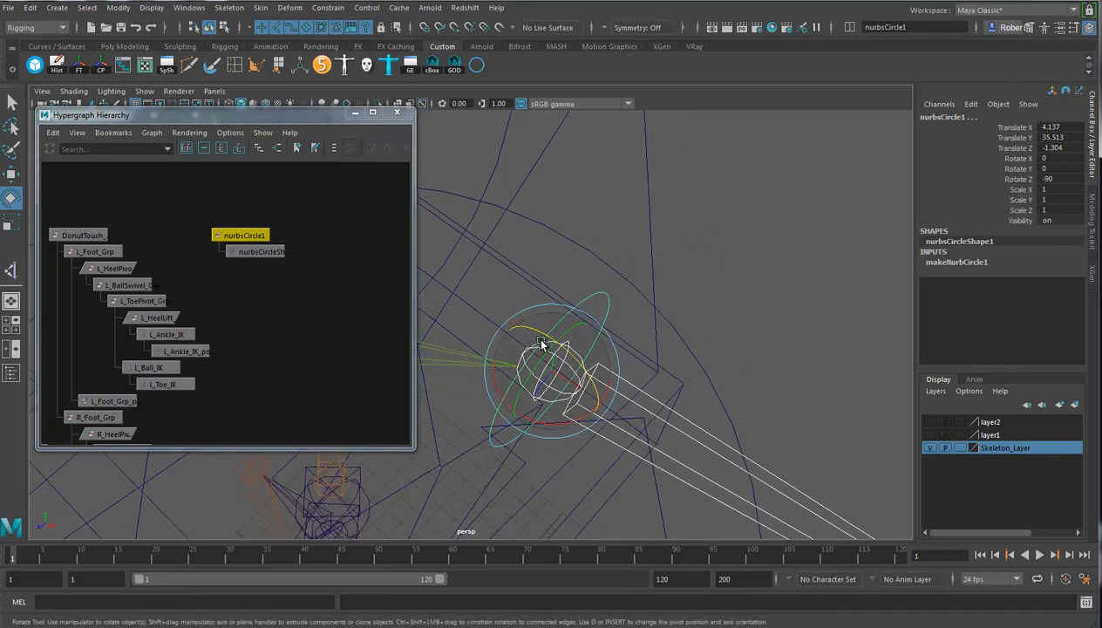
pyautogui.press('r')
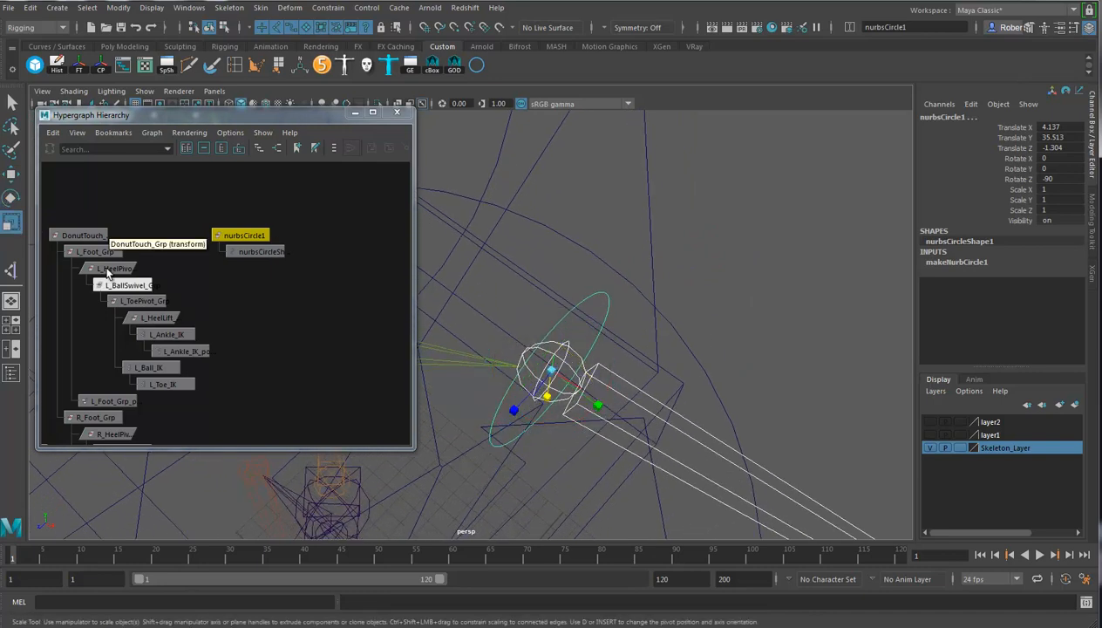
pyautogui.click(643, 412)
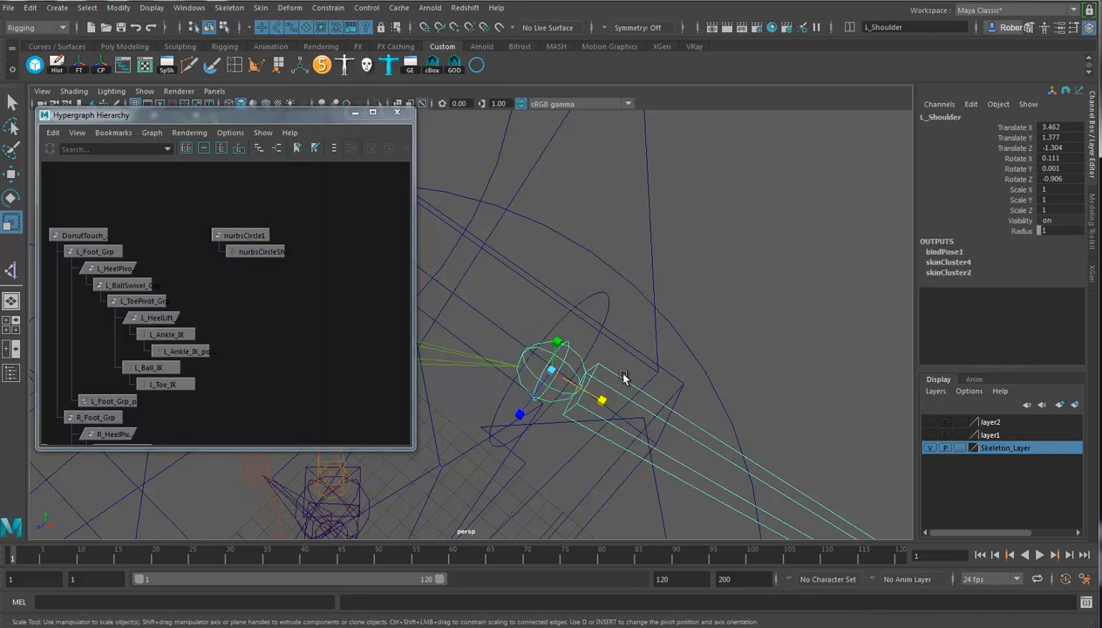
pyautogui.click(607, 291)
pyautogui.click(708, 451)
pyautogui.click(601, 295)
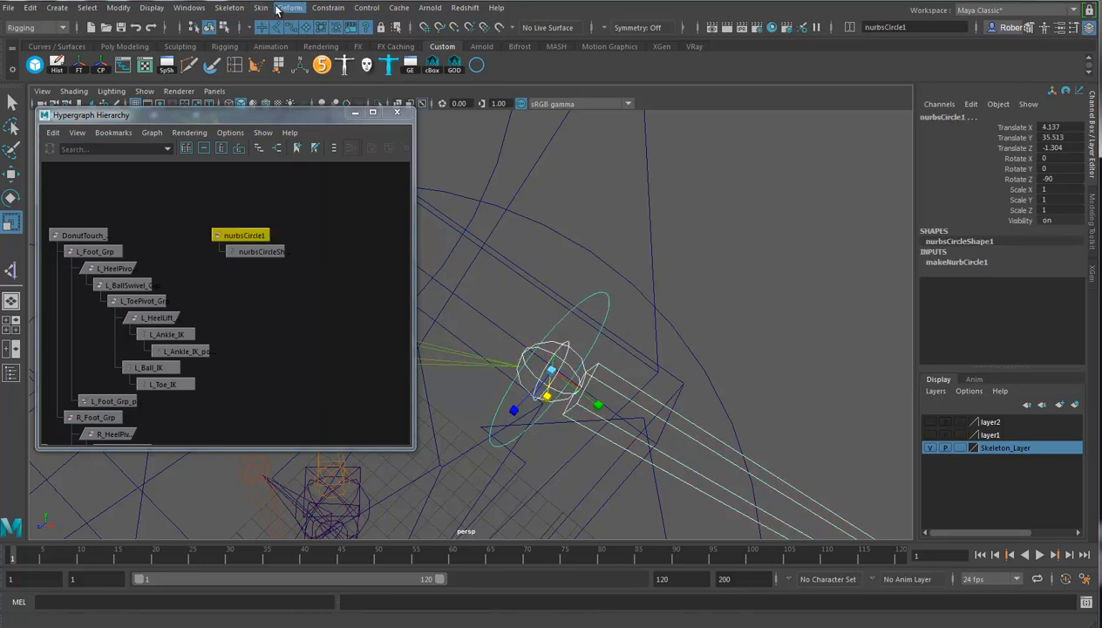
# Reset the Orient Constraint options to their defaults and try to orient constrain the circle to the shoulder joint
pyautogui.click(328, 8)
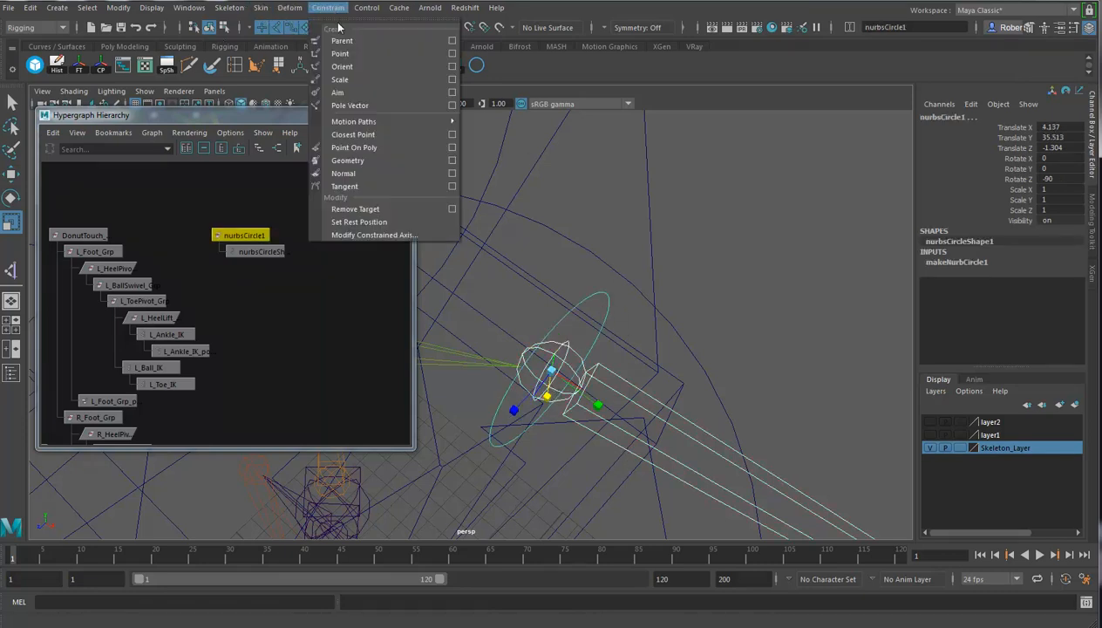
pyautogui.click(451, 67)
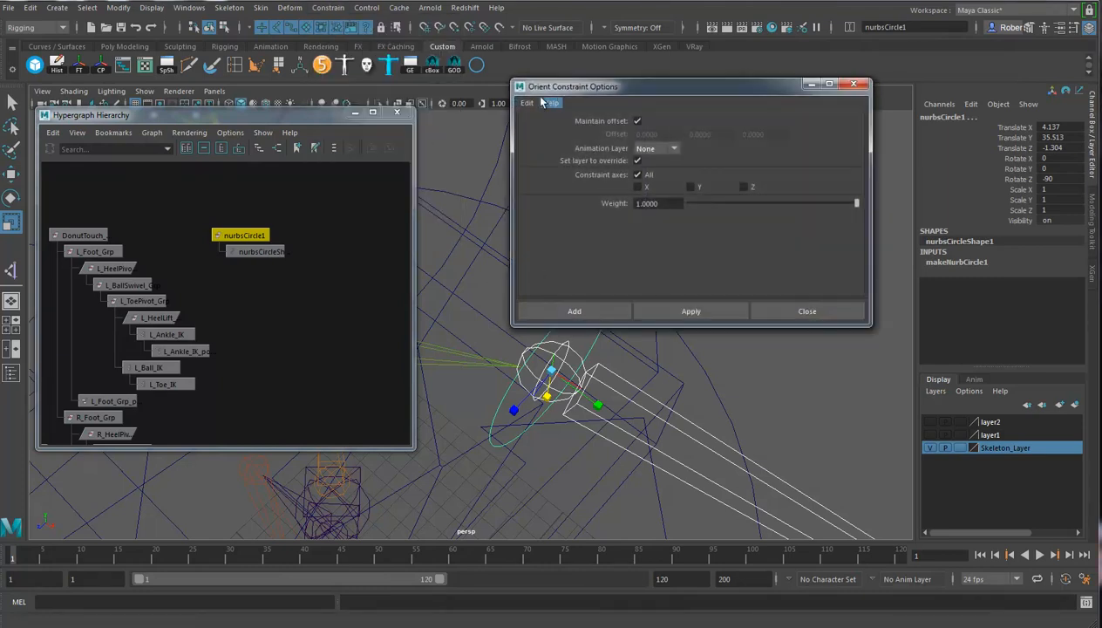
pyautogui.click(526, 103)
pyautogui.click(542, 131)
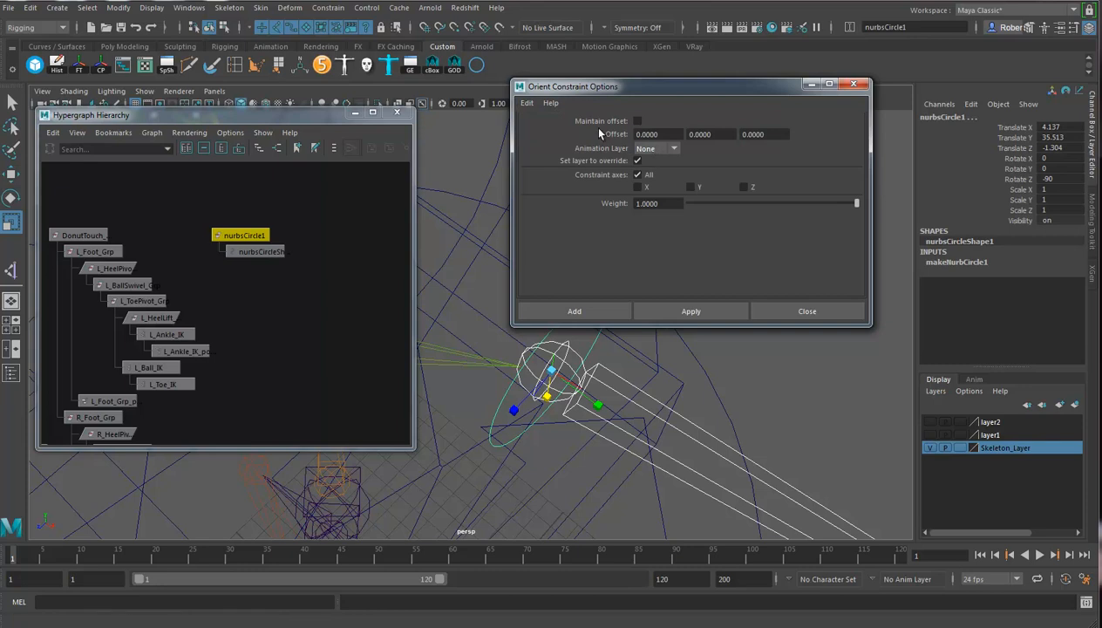
pyautogui.moveTo(626, 89); pyautogui.dragTo(638, 58)
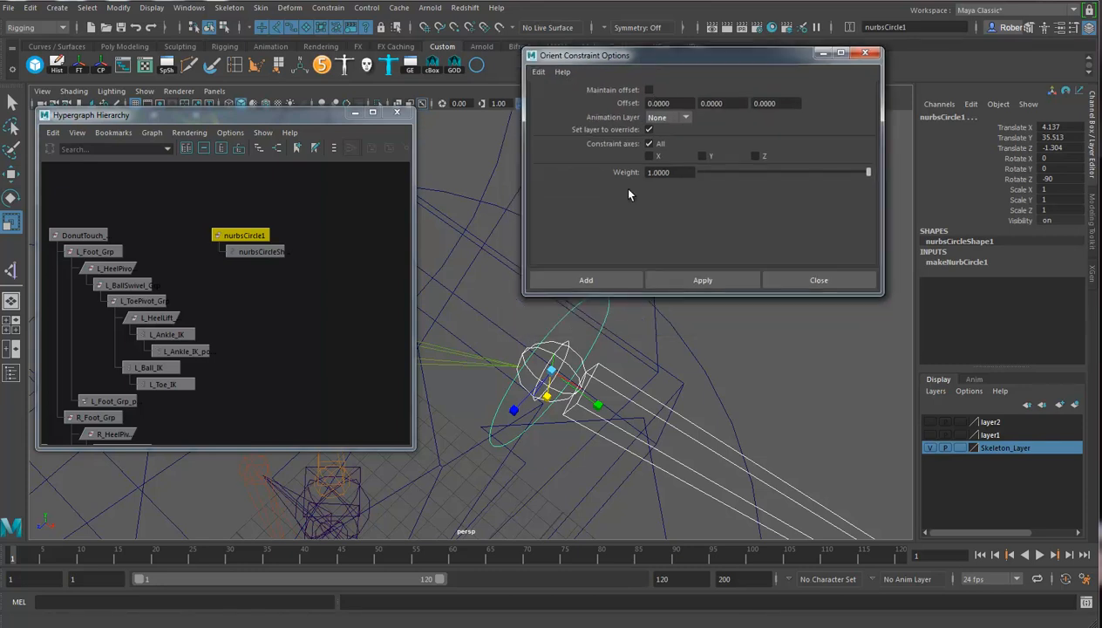
pyautogui.click(689, 282)
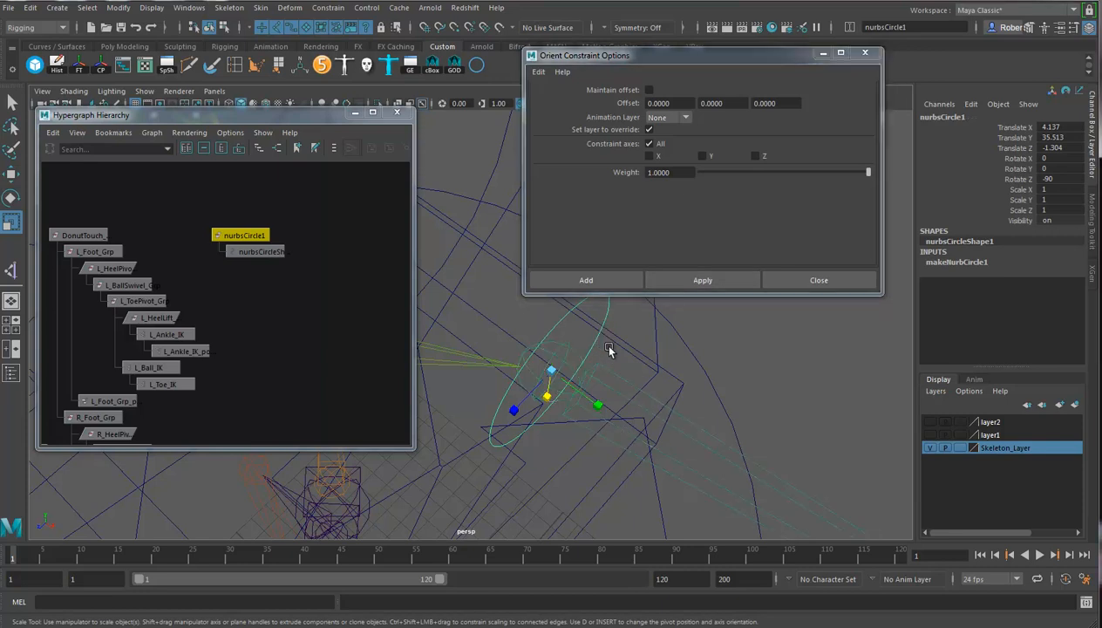
# Freeze the circle's transformations and delete its construction history
pyautogui.click(79, 64)
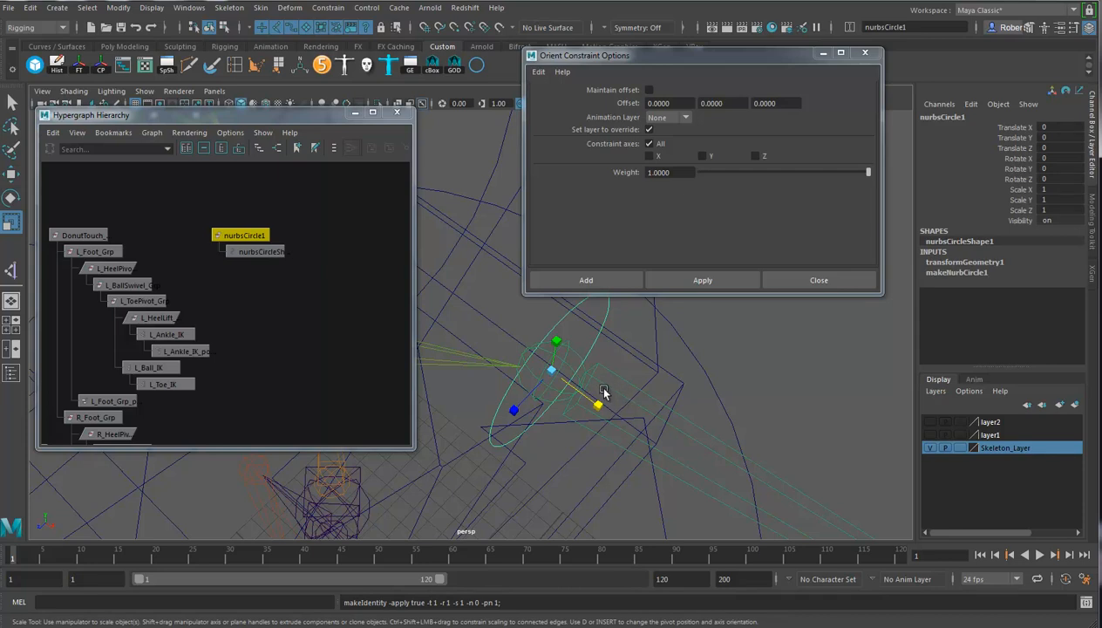
pyautogui.hotkey('alt', 'shift', 'd')
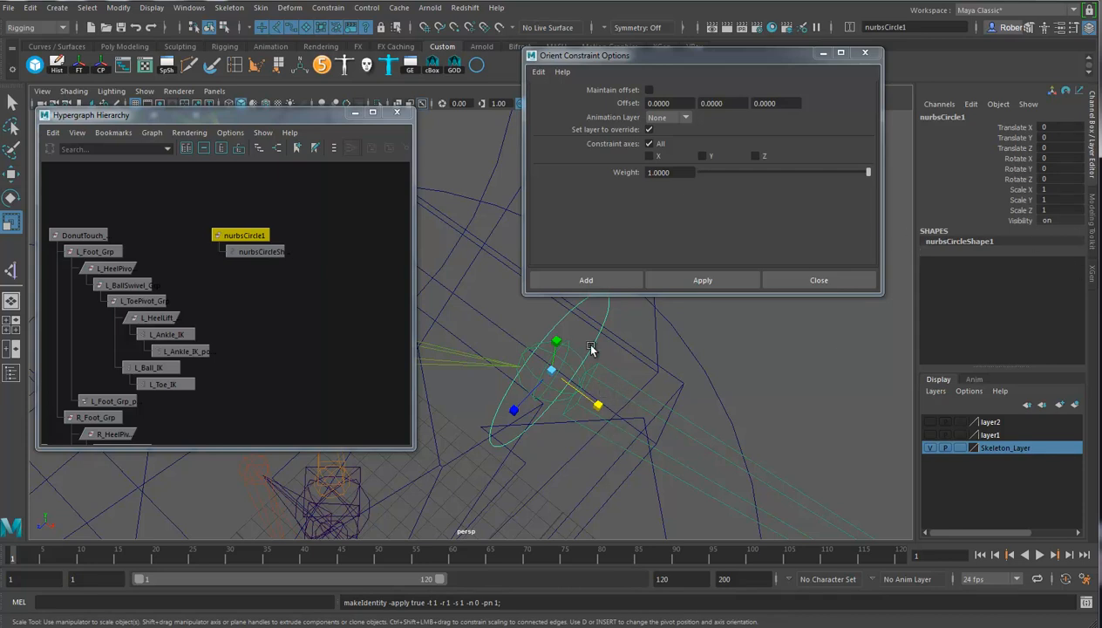
# Scale the circle uniformly to 2.4, checking its size against the mesh in layer2, and freeze its transformations
pyautogui.keyDown('alt'); pyautogui.moveTo(596, 355); pyautogui.dragTo(526, 420); pyautogui.keyUp('alt')
pyautogui.click(560, 410)
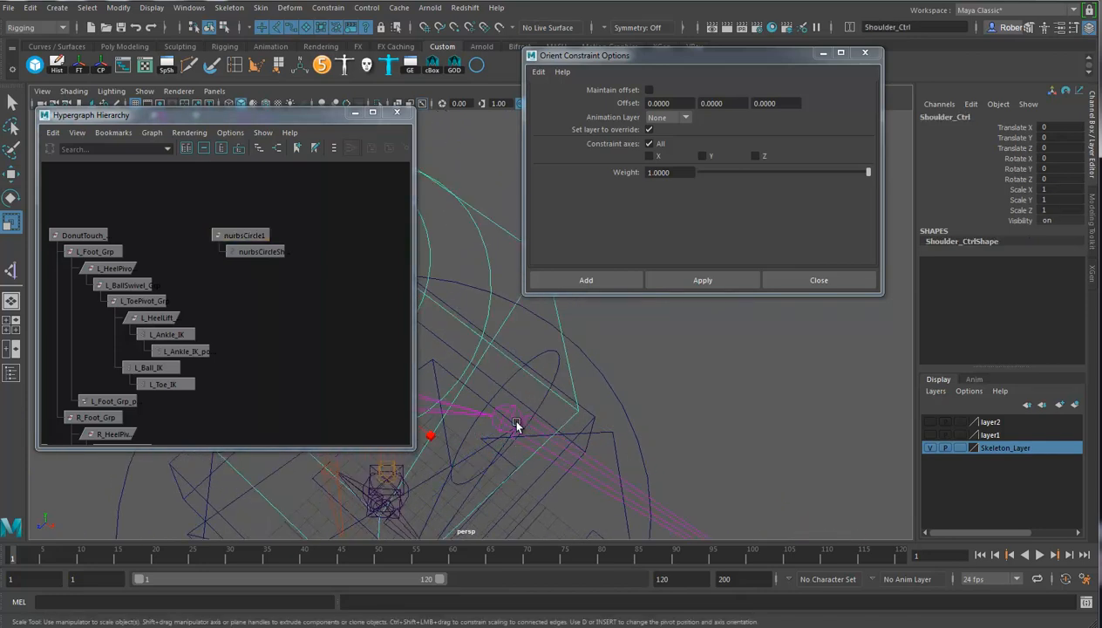
pyautogui.click(555, 367)
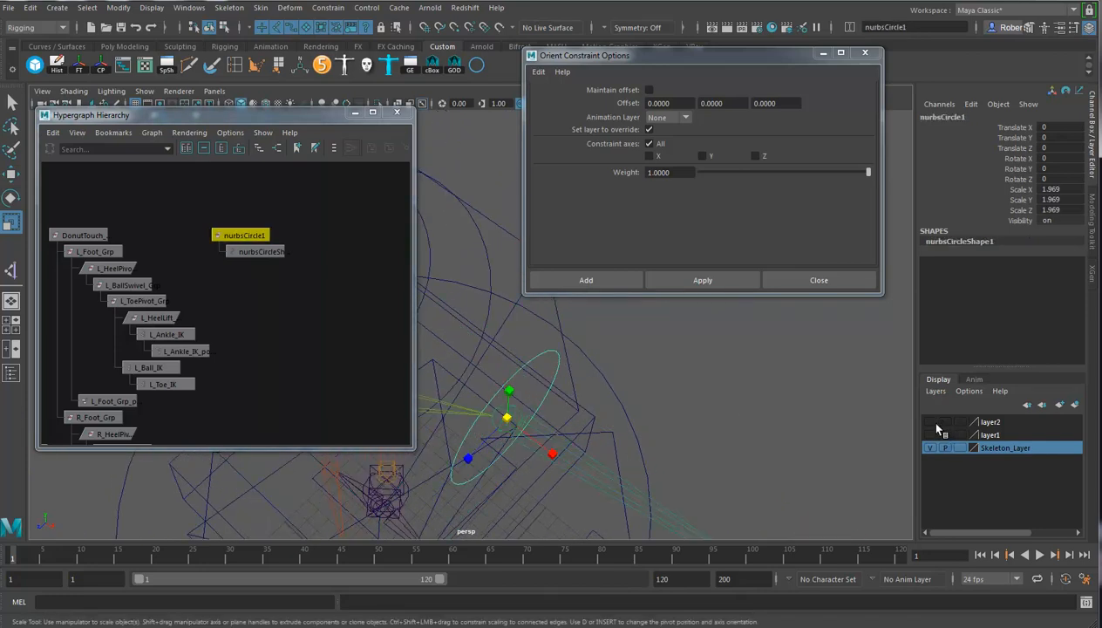
pyautogui.click(930, 421)
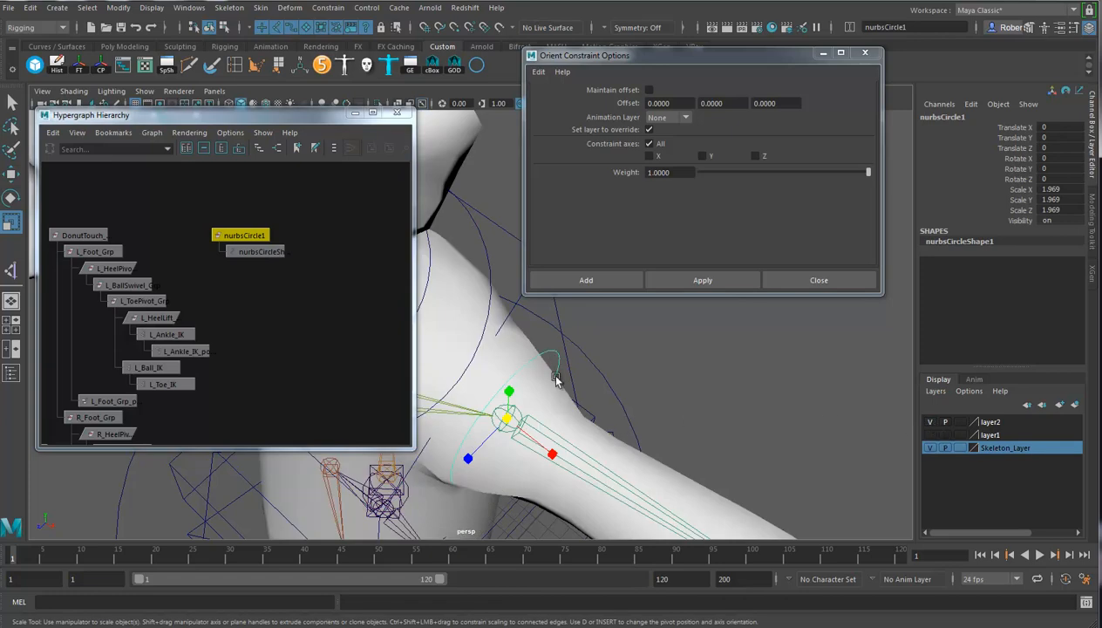
pyautogui.moveTo(505, 420); pyautogui.dragTo(539, 423)
pyautogui.keyDown('alt'); pyautogui.moveTo(539, 423); pyautogui.dragTo(555, 418); pyautogui.keyUp('alt')
pyautogui.click(929, 422)
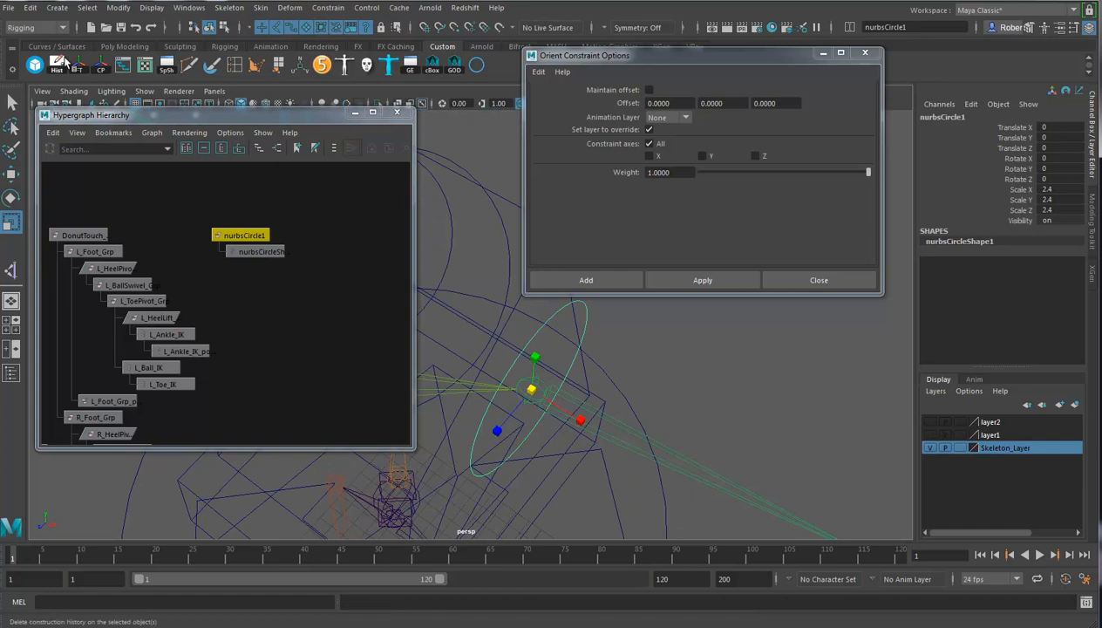
pyautogui.click(80, 67)
# Orient constrain the circle to the L_Shoulder joint on all axes with Maintain Offset off
pyautogui.moveTo(594, 395)
pyautogui.keyDown('alt'); pyautogui.mouseDown()
pyautogui.moveTo(608, 384)
pyautogui.moveTo(596, 408)
pyautogui.mouseUp(); pyautogui.keyUp('alt')
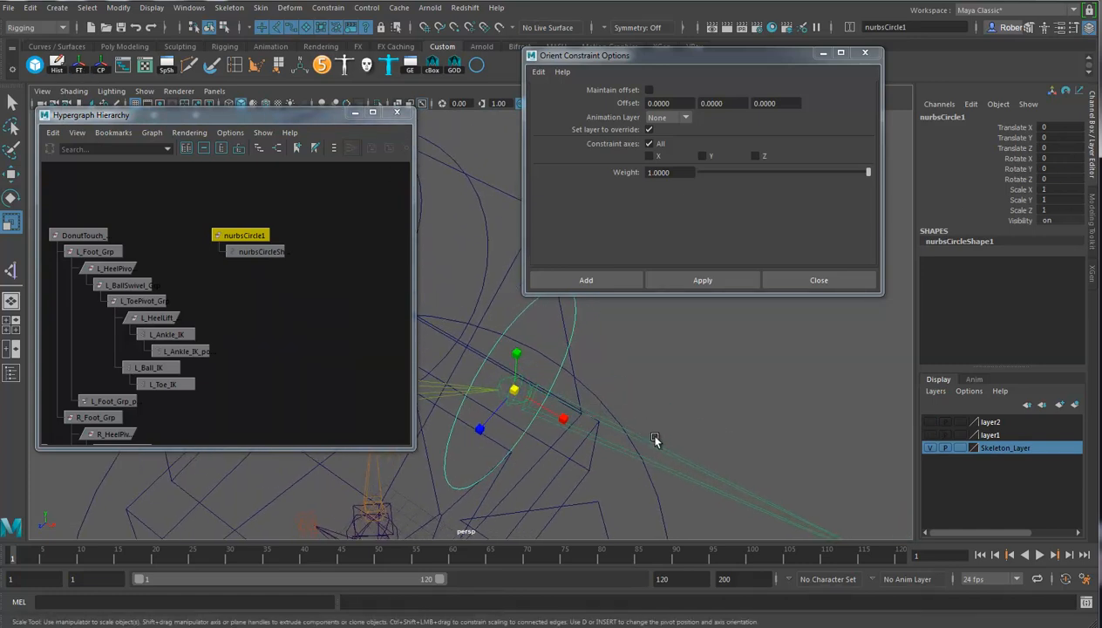
pyautogui.click(618, 423)
pyautogui.keyDown('shift'); pyautogui.click(513, 318); pyautogui.keyUp('shift')
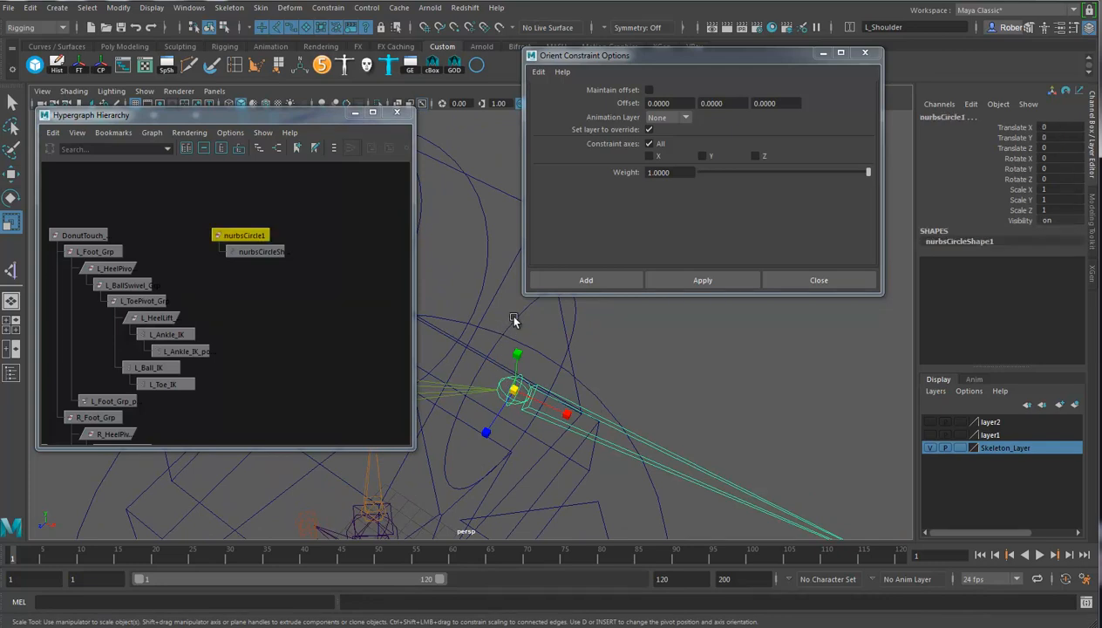
pyautogui.click(703, 280)
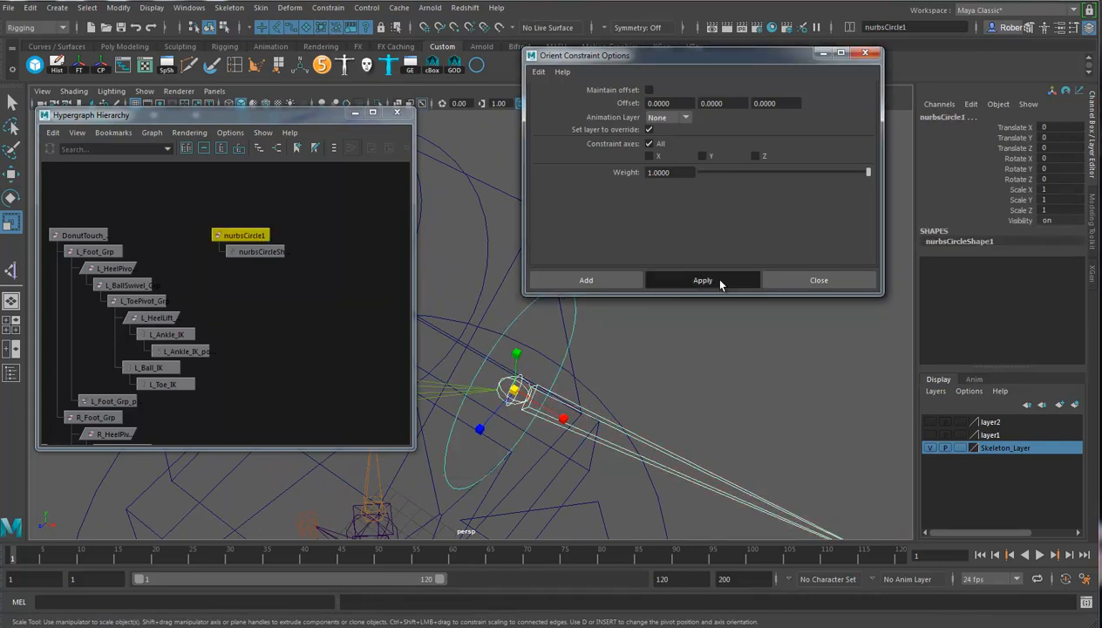
pyautogui.keyDown('alt'); pyautogui.moveTo(612, 427); pyautogui.dragTo(620, 375); pyautogui.keyUp('alt')
pyautogui.keyDown('alt'); pyautogui.moveTo(681, 367); pyautogui.dragTo(664, 397, button='middle'); pyautogui.keyUp('alt')
pyautogui.click(527, 328)
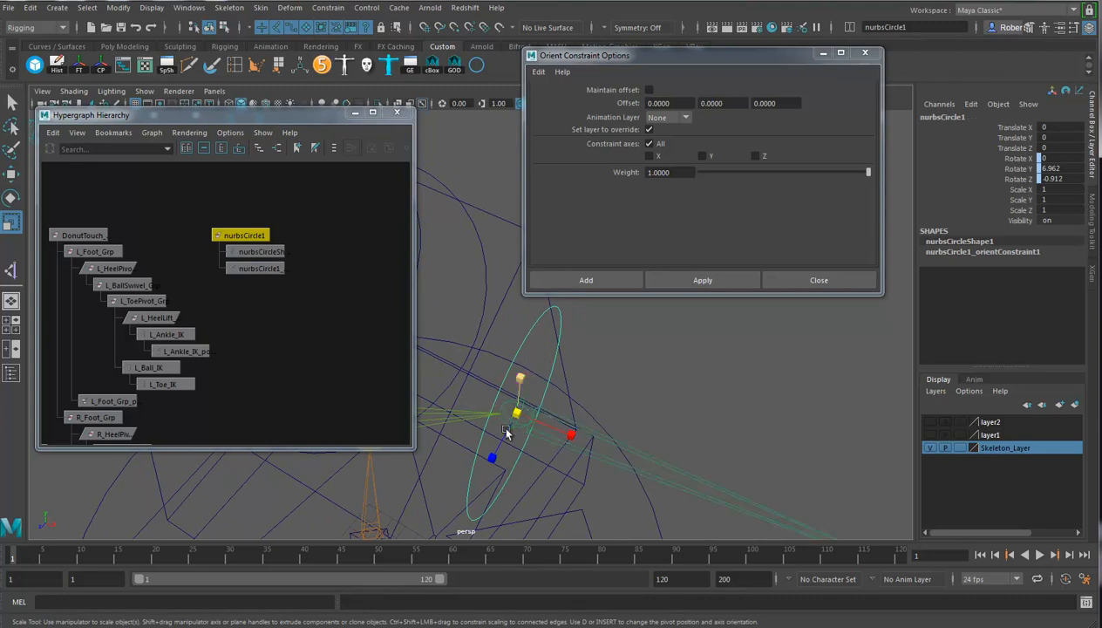
# Delete the orient constraint node beneath nurbsCircle1 in the hierarchy, keeping the circle's aligned rotation
pyautogui.click(678, 483)
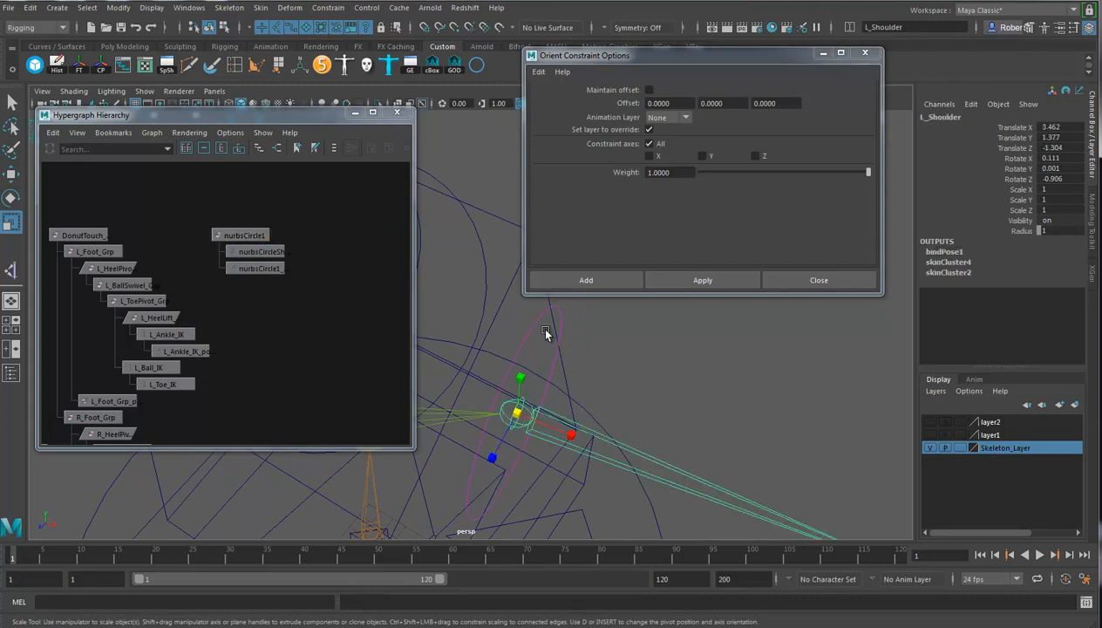
pyautogui.click(537, 343)
pyautogui.click(655, 453)
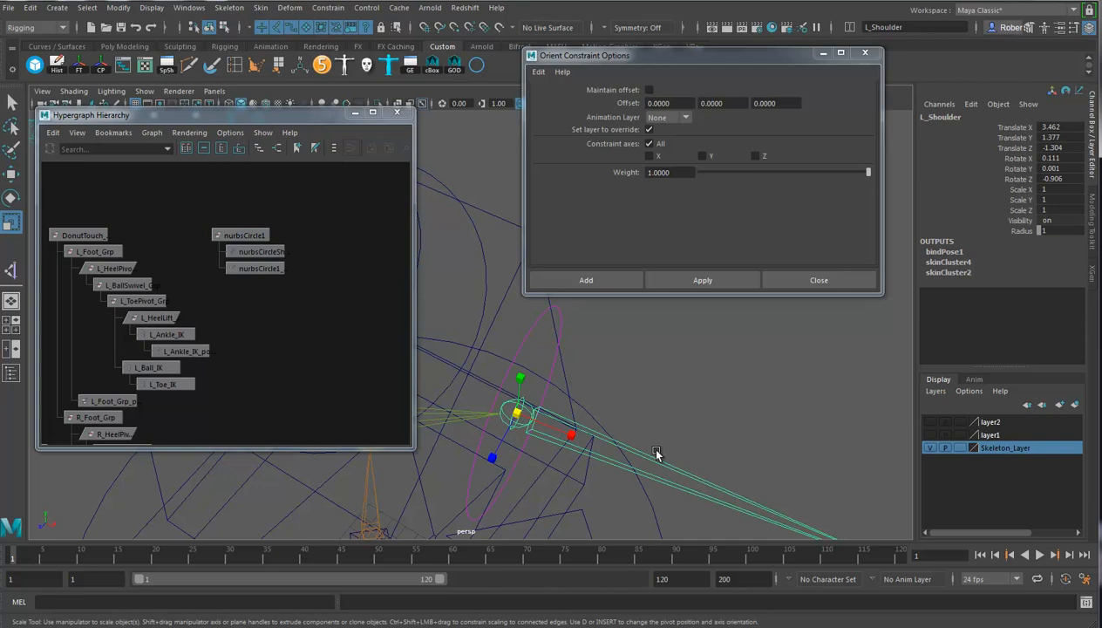
pyautogui.click(525, 343)
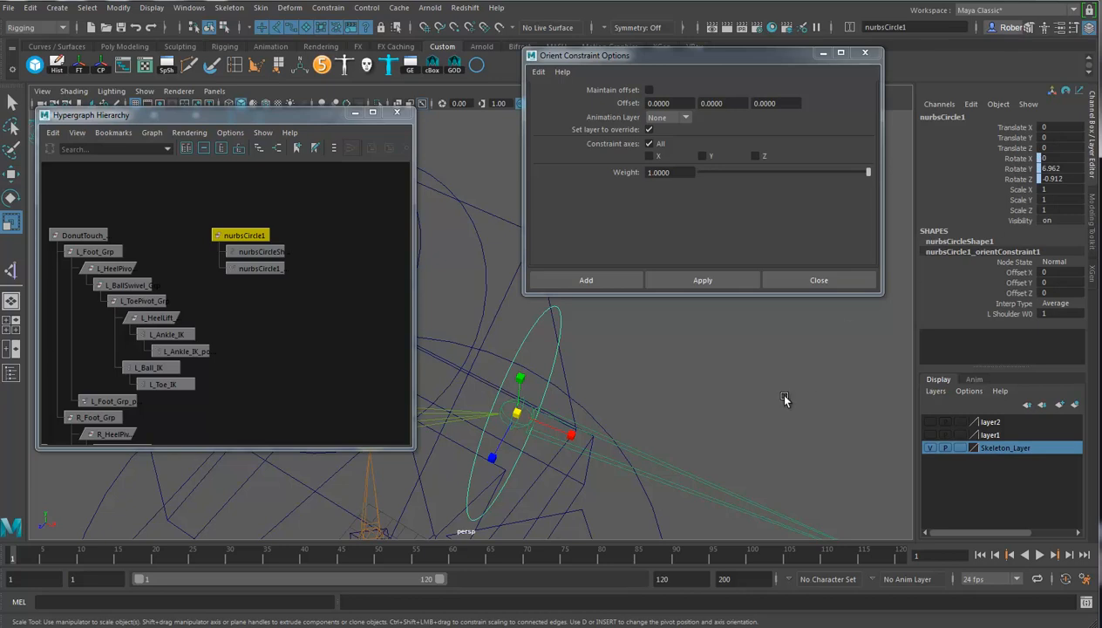
pyautogui.click(253, 268)
pyautogui.scroll(2, 278, 307)
pyautogui.keyDown('alt'); pyautogui.moveTo(288, 344); pyautogui.dragTo(356, 357, button='right'); pyautogui.keyUp('alt')
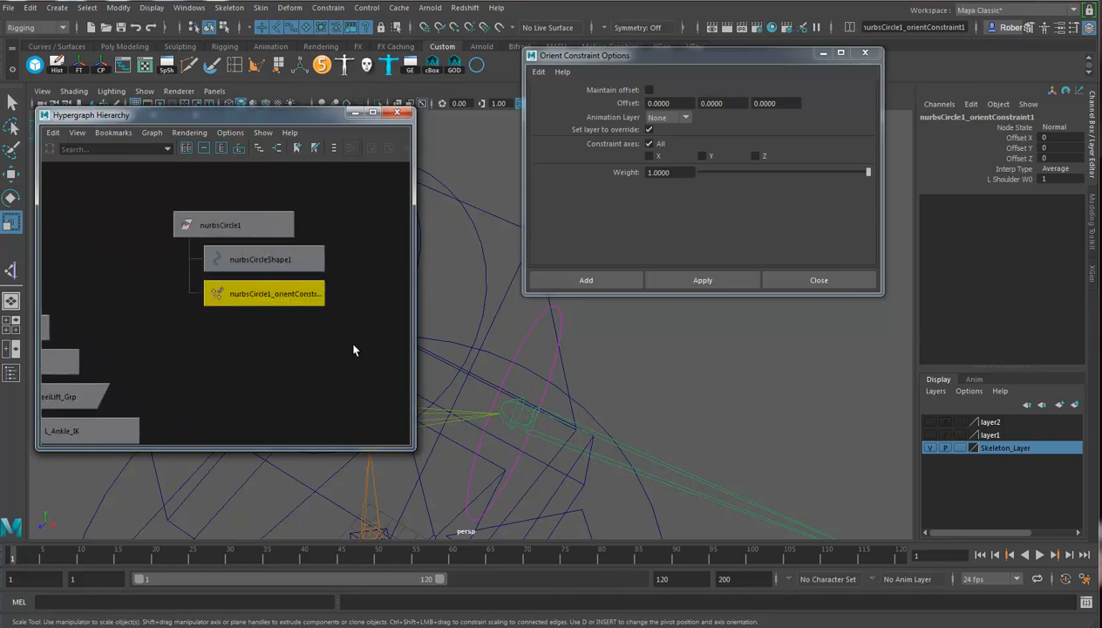
pyautogui.keyDown('alt'); pyautogui.moveTo(357, 356); pyautogui.dragTo(335, 371, button='middle'); pyautogui.keyUp('alt')
pyautogui.click(230, 133)
pyautogui.moveTo(244, 145)
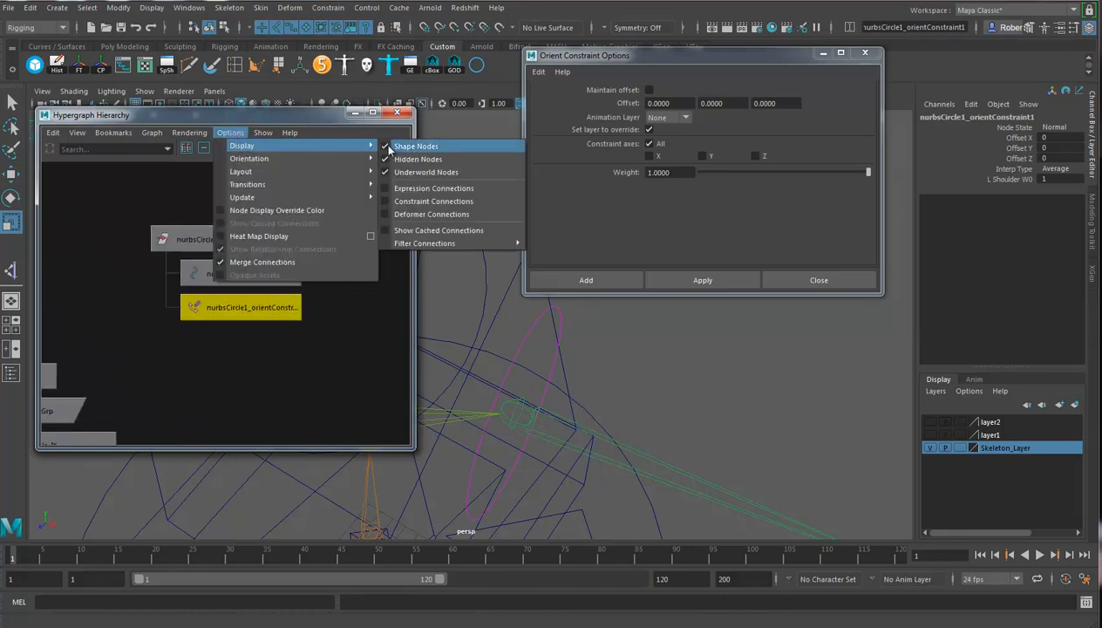
pyautogui.click(307, 118)
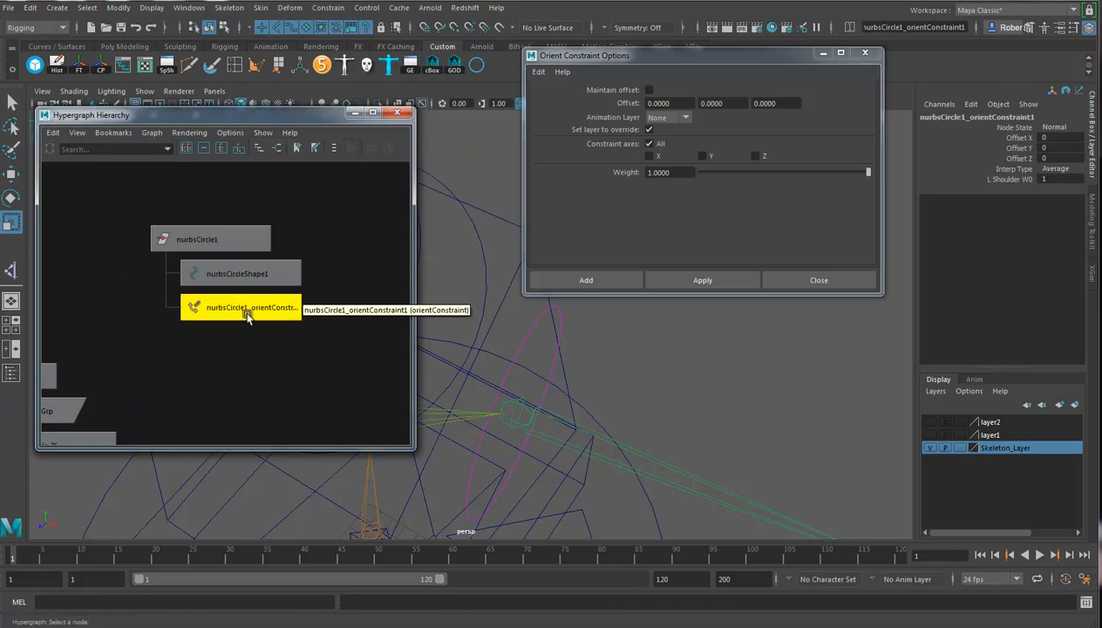
pyautogui.press('Delete')
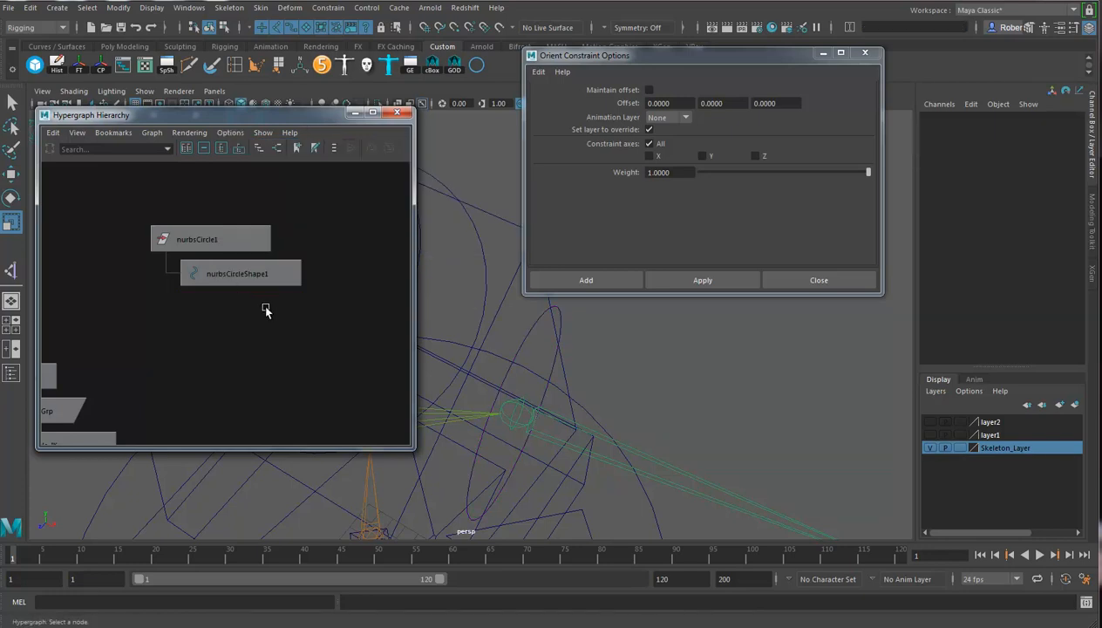
# Duplicate nurbsCircle1 and scale the copy uniformly to about 1.069
pyautogui.click(246, 246)
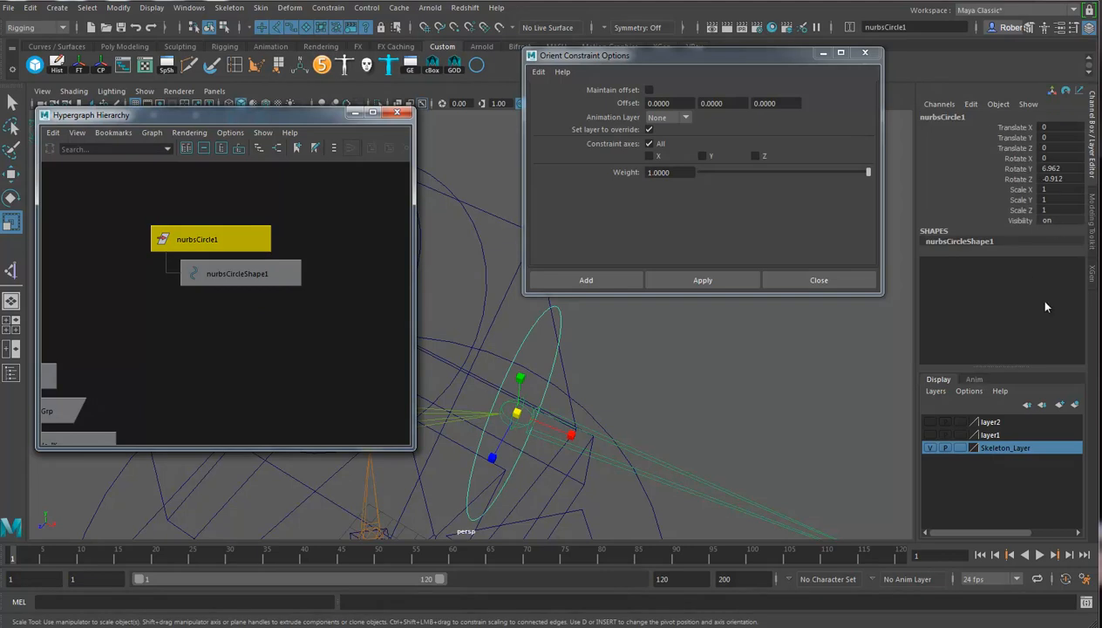
pyautogui.keyDown('alt'); pyautogui.moveTo(336, 349); pyautogui.dragTo(270, 333, button='right'); pyautogui.keyUp('alt')
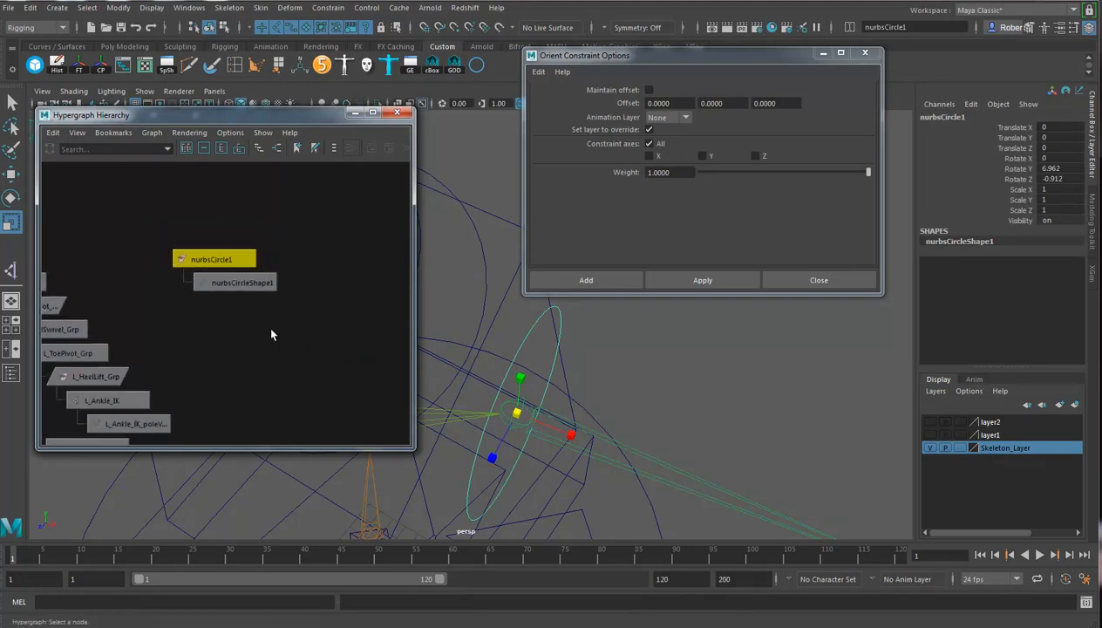
pyautogui.keyDown('alt'); pyautogui.moveTo(271, 333); pyautogui.dragTo(230, 350, button='middle'); pyautogui.keyUp('alt')
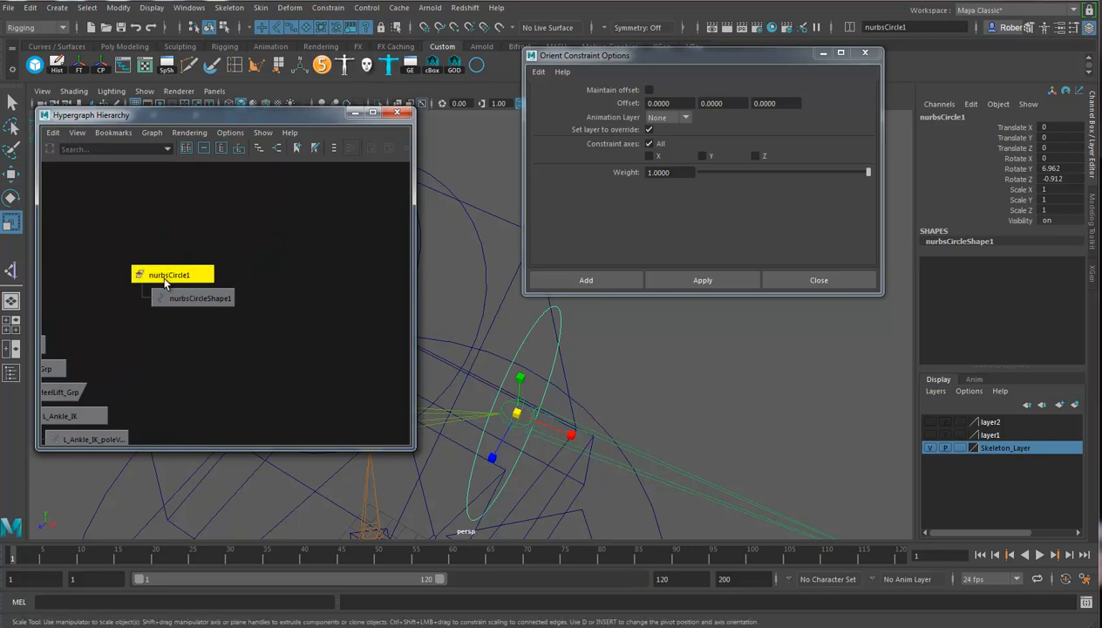
pyautogui.hotkey('ctrl', 'd')
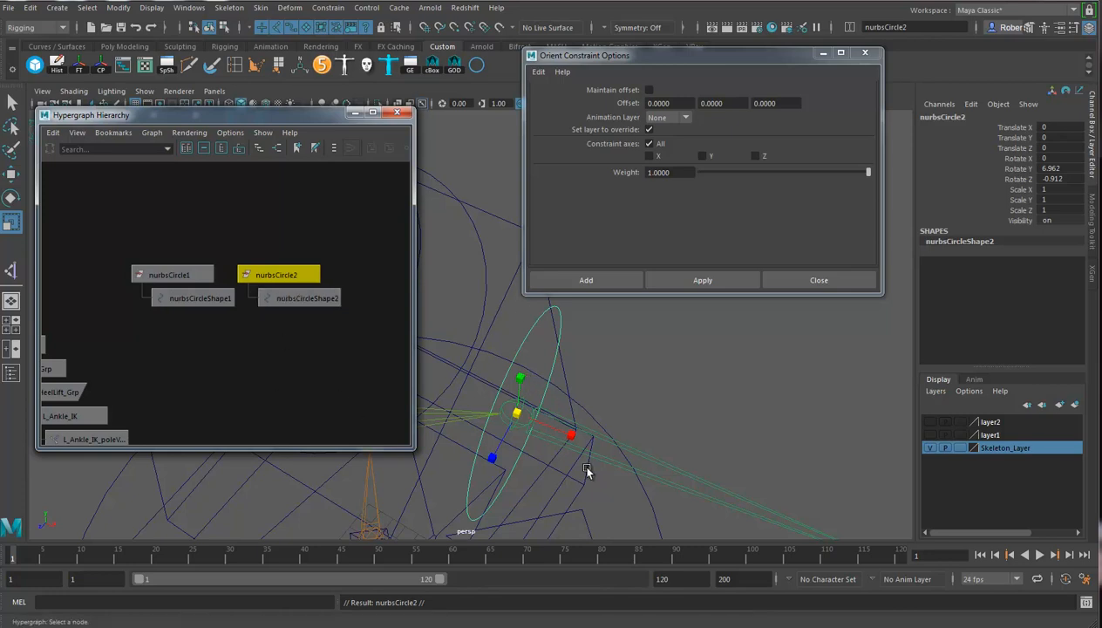
pyautogui.moveTo(518, 413); pyautogui.dragTo(527, 412)
pyautogui.press('f')
pyautogui.keyDown('alt'); pyautogui.moveTo(621, 390); pyautogui.dragTo(718, 463, button='middle'); pyautogui.keyUp('alt')
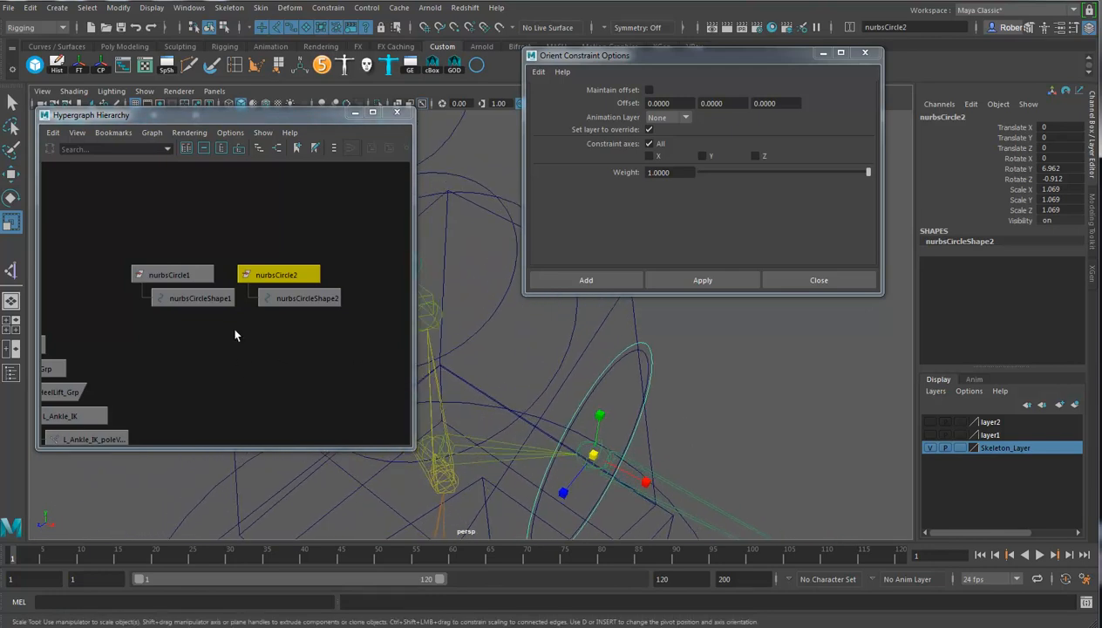
# Delete the shape node of nurbsCircle2 and parent nurbsCircle1 under the remaining nurbsCircle2 transform
pyautogui.click(295, 301)
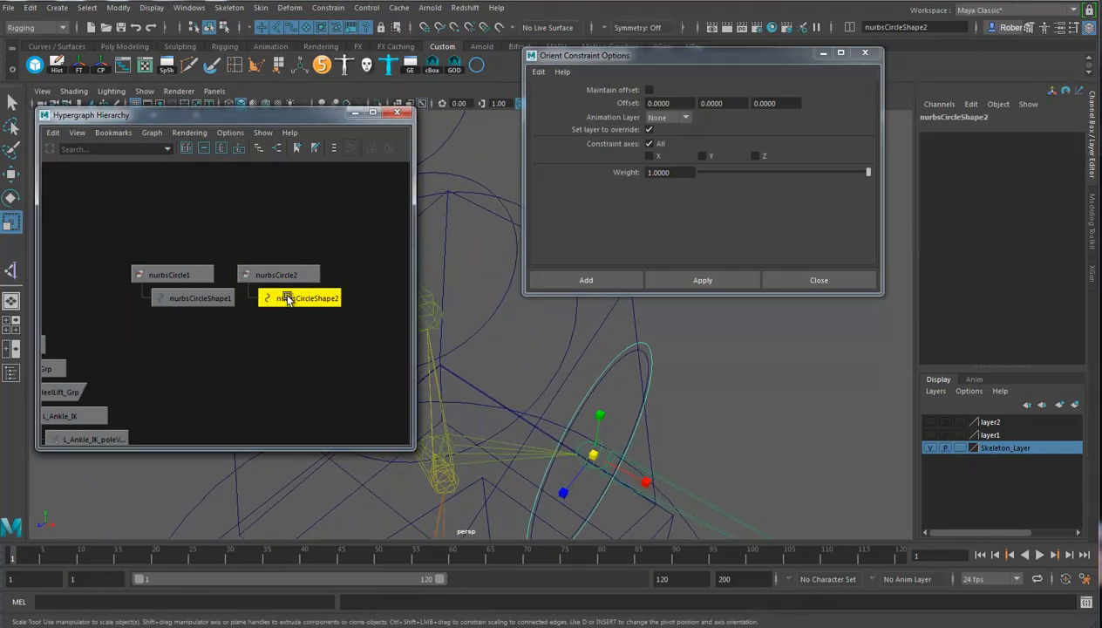
pyautogui.press('Delete')
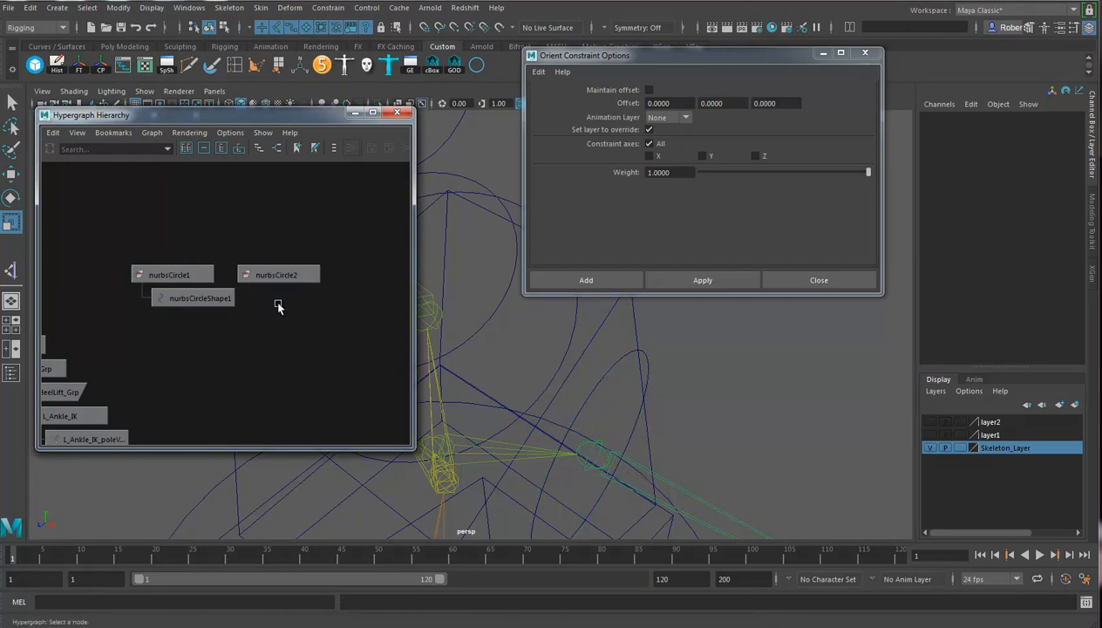
pyautogui.moveTo(181, 279); pyautogui.dragTo(295, 274, button='middle')
pyautogui.keyDown('alt'); pyautogui.moveTo(319, 371); pyautogui.dragTo(234, 300, button='middle'); pyautogui.keyUp('alt')
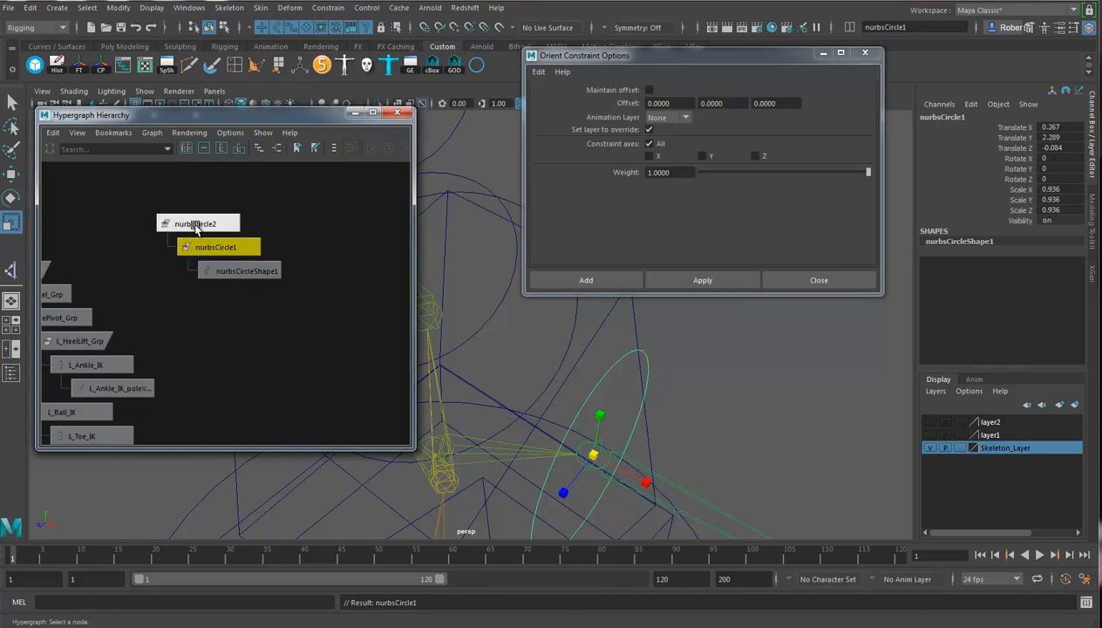
pyautogui.keyDown('alt'); pyautogui.moveTo(339, 267); pyautogui.dragTo(340, 281, button='middle'); pyautogui.keyUp('alt')
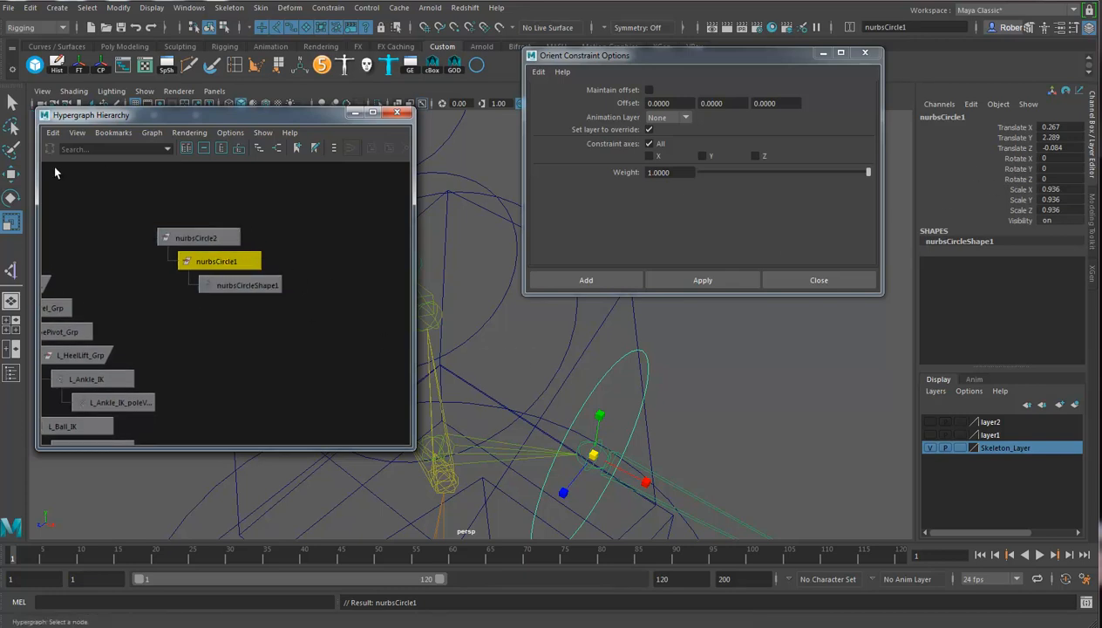
# Freeze nurbsCircle1's transformations and set the parent nurbsCircle2's Scale X, Y and Z to 1
pyautogui.click(79, 64)
pyautogui.click(206, 236)
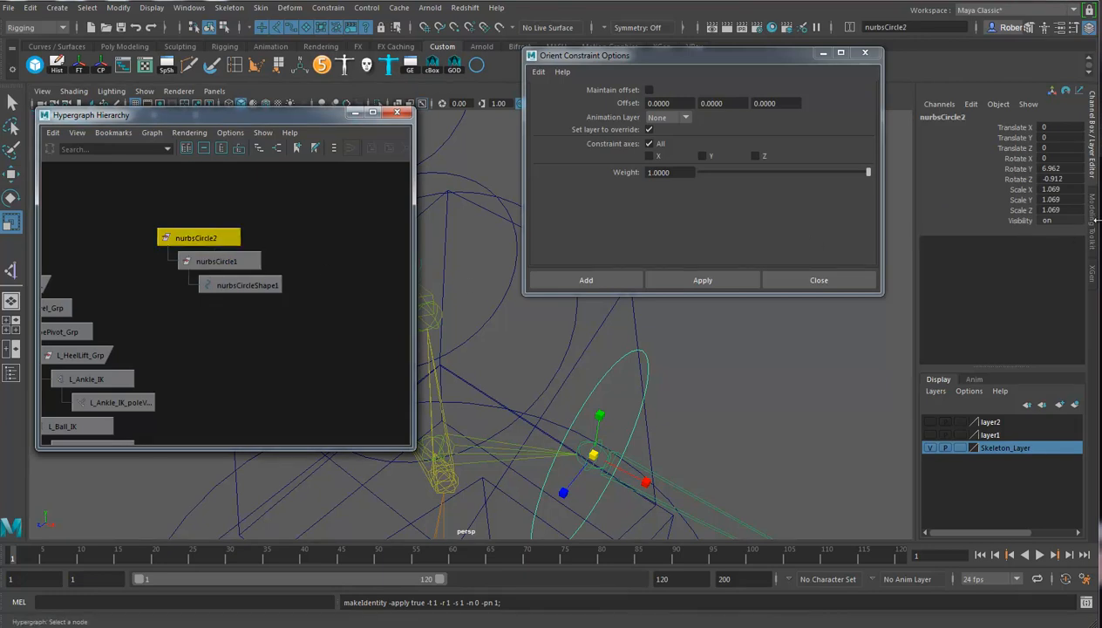
pyautogui.moveTo(1053, 190); pyautogui.dragTo(1069, 210)
pyautogui.write('1')
pyautogui.press('Return')
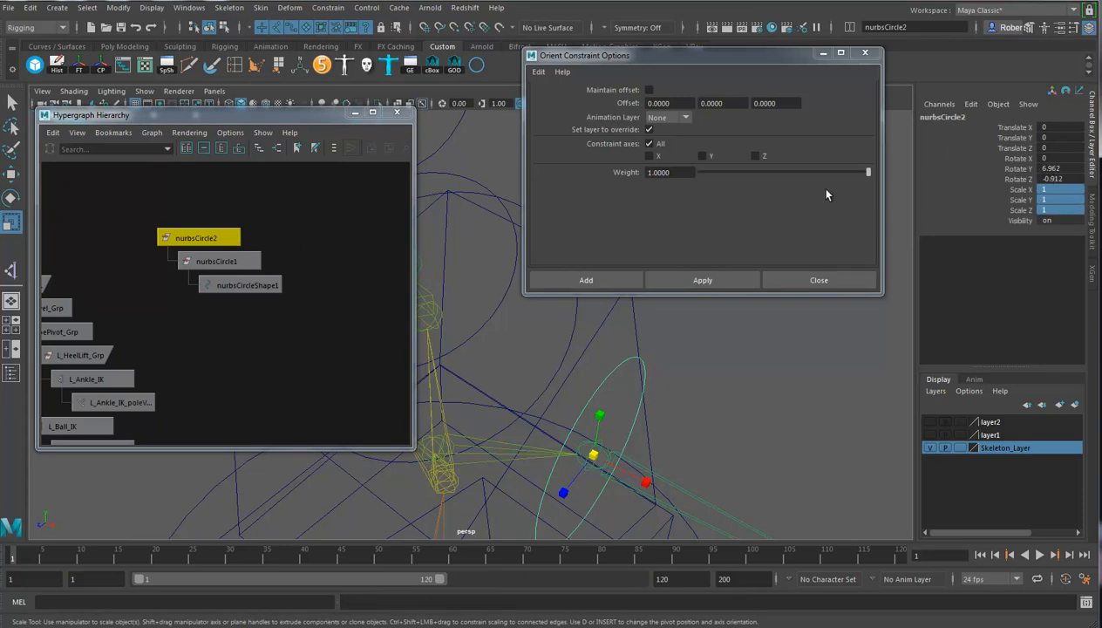
pyautogui.click(216, 261)
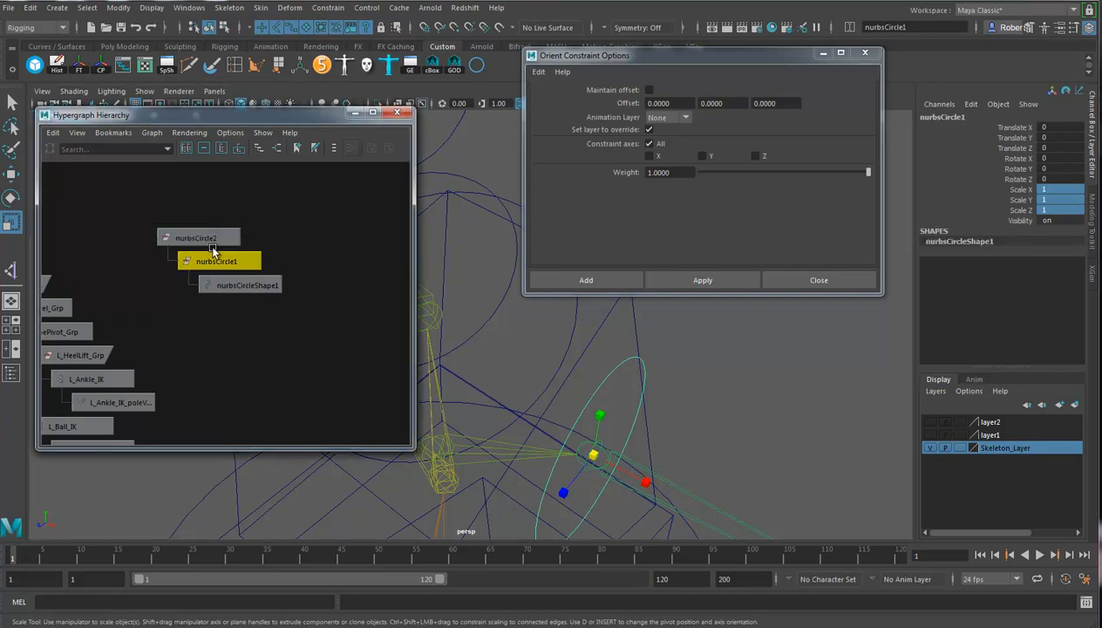
pyautogui.click(231, 238)
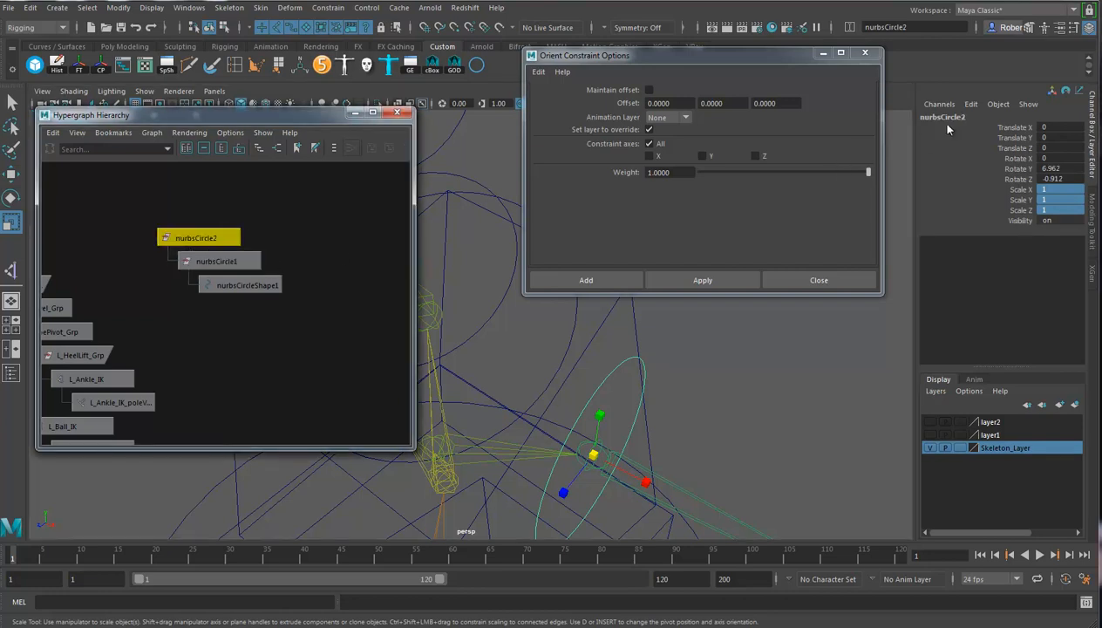
# Rename nurbsCircle1 as Shoulder_Ctrl
pyautogui.click(253, 262)
pyautogui.doubleClick(960, 119)
pyautogui.write('Shoulder_Ctrl')
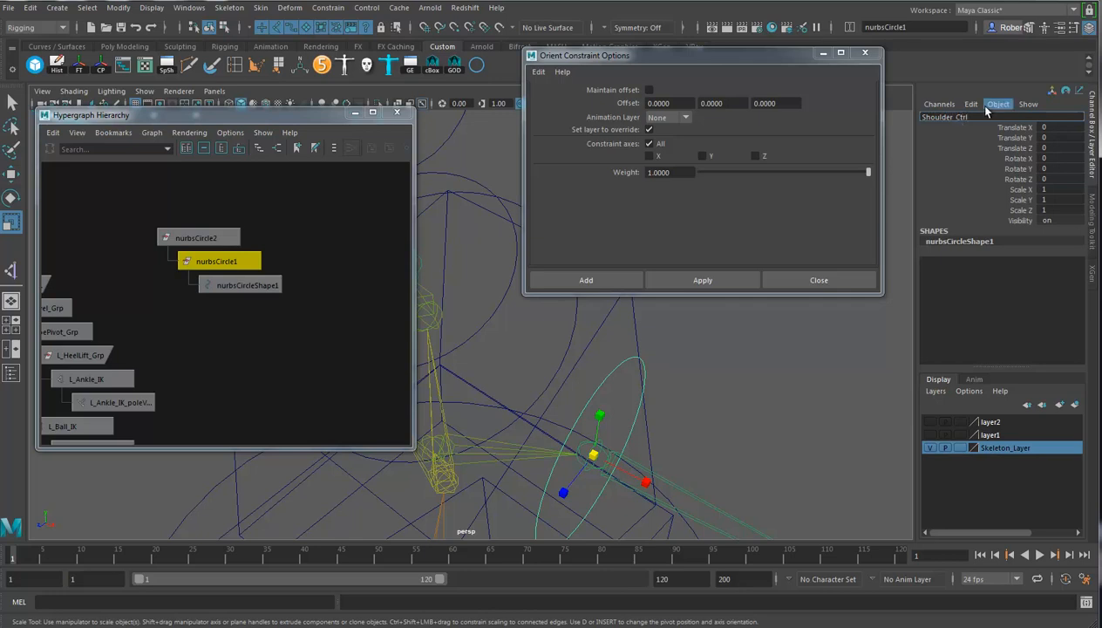
pyautogui.press('Return')
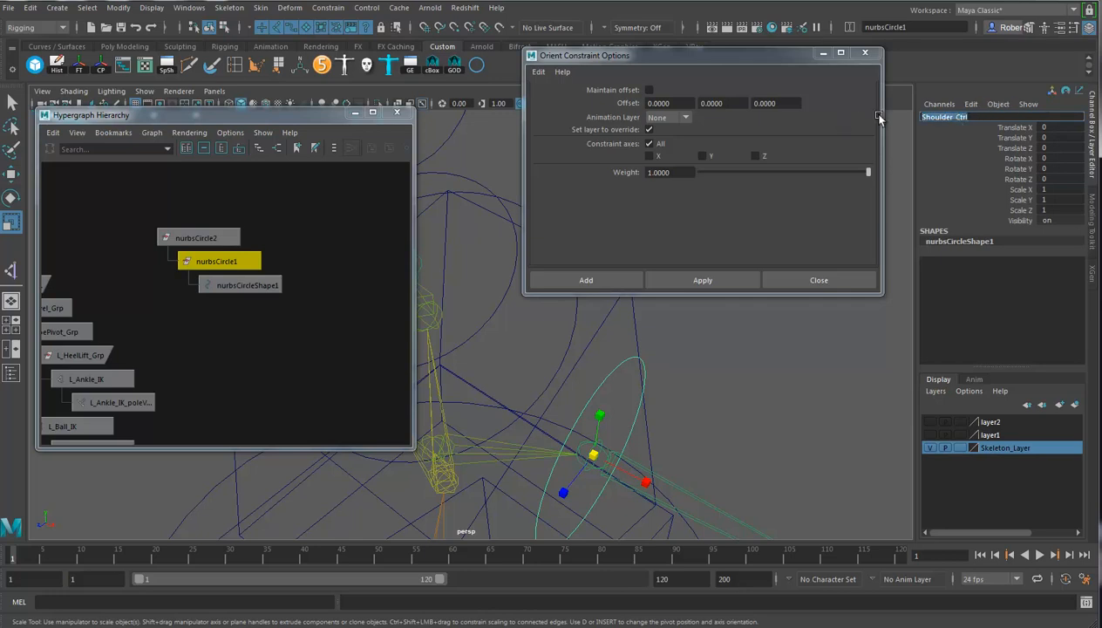
pyautogui.press('Return')
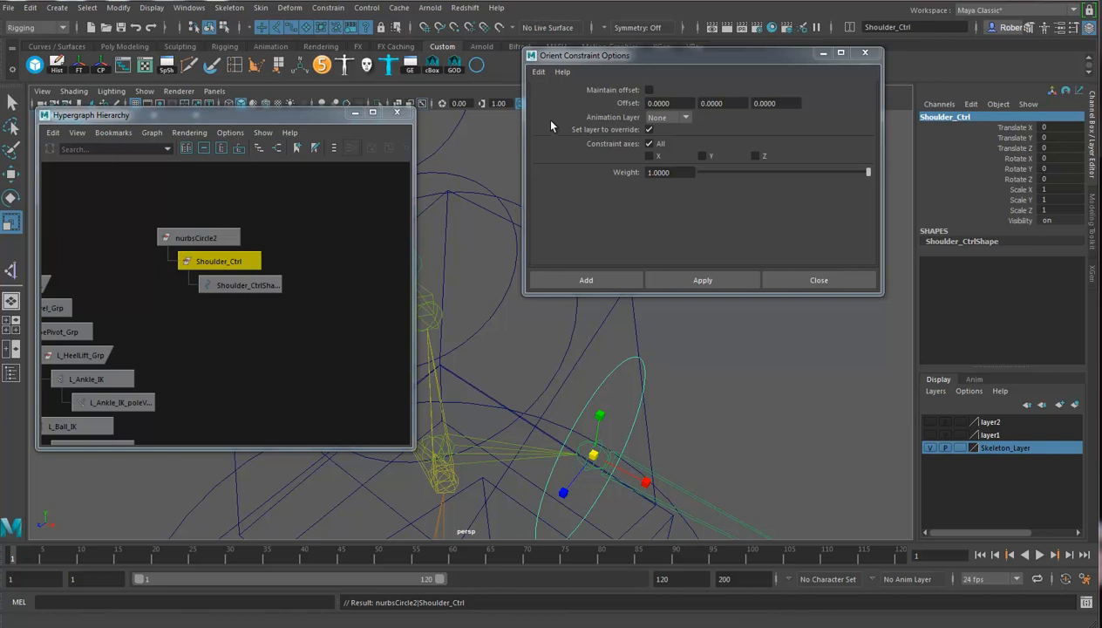
# Rename the parent transform nurbsCircle2 as Shoulder_Ctrl_DirtyGrp
pyautogui.click(218, 244)
pyautogui.doubleClick(943, 117)
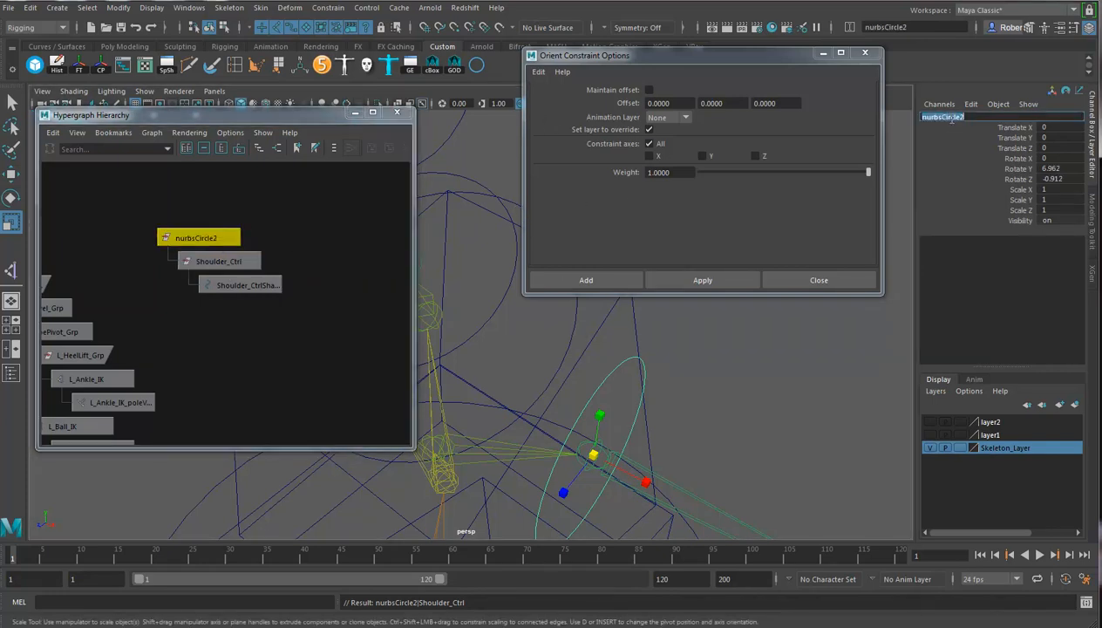
pyautogui.write('Shoulder_Ctrl')
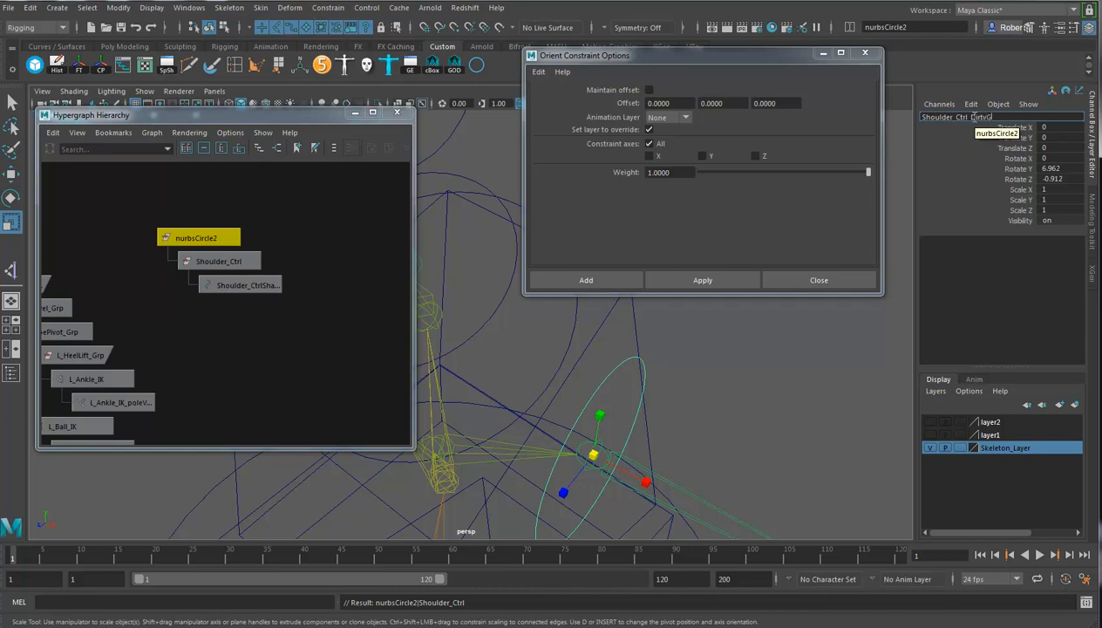
pyautogui.press('Return')
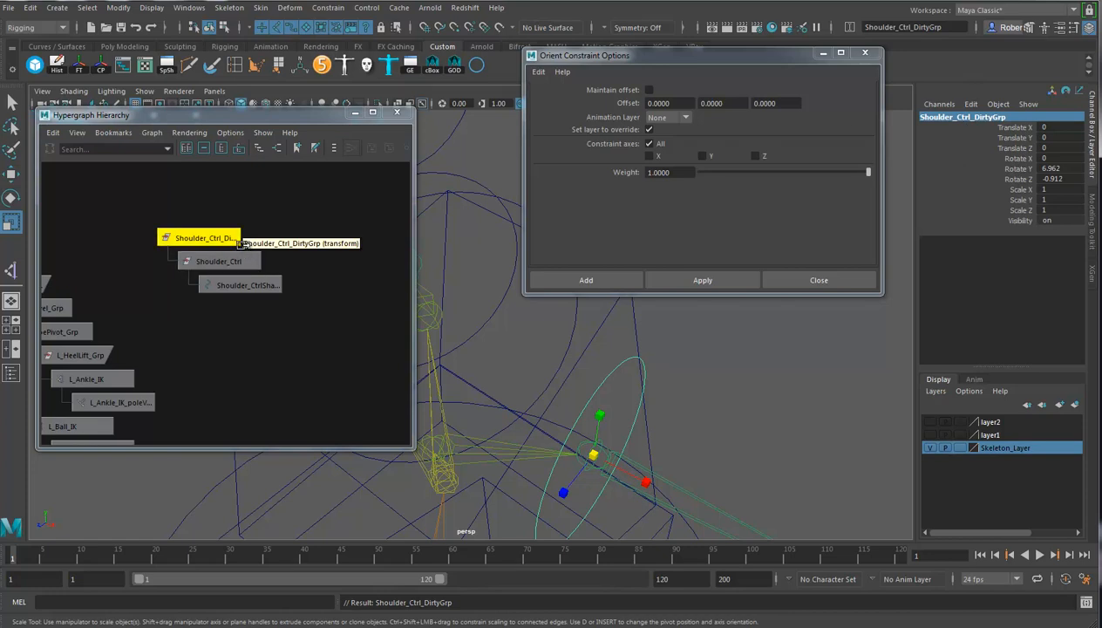
# Compare the transform values of Shoulder_Ctrl with those of its parent Shoulder_Ctrl_DirtyGrp and examine the control around the shoulder joint
pyautogui.keyDown('alt'); pyautogui.moveTo(736, 445); pyautogui.dragTo(691, 409); pyautogui.keyUp('alt')
pyautogui.keyDown('alt'); pyautogui.moveTo(691, 409); pyautogui.dragTo(664, 499, button='middle'); pyautogui.keyUp('alt')
pyautogui.keyDown('alt'); pyautogui.moveTo(664, 499); pyautogui.dragTo(677, 433); pyautogui.keyUp('alt')
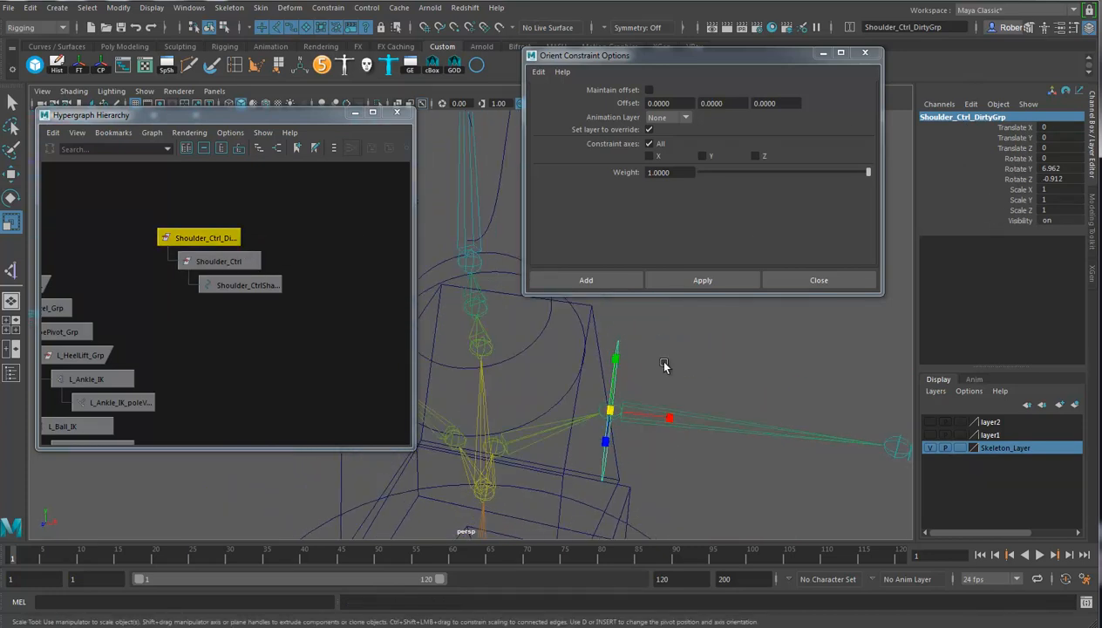
pyautogui.click(663, 383)
pyautogui.click(614, 367)
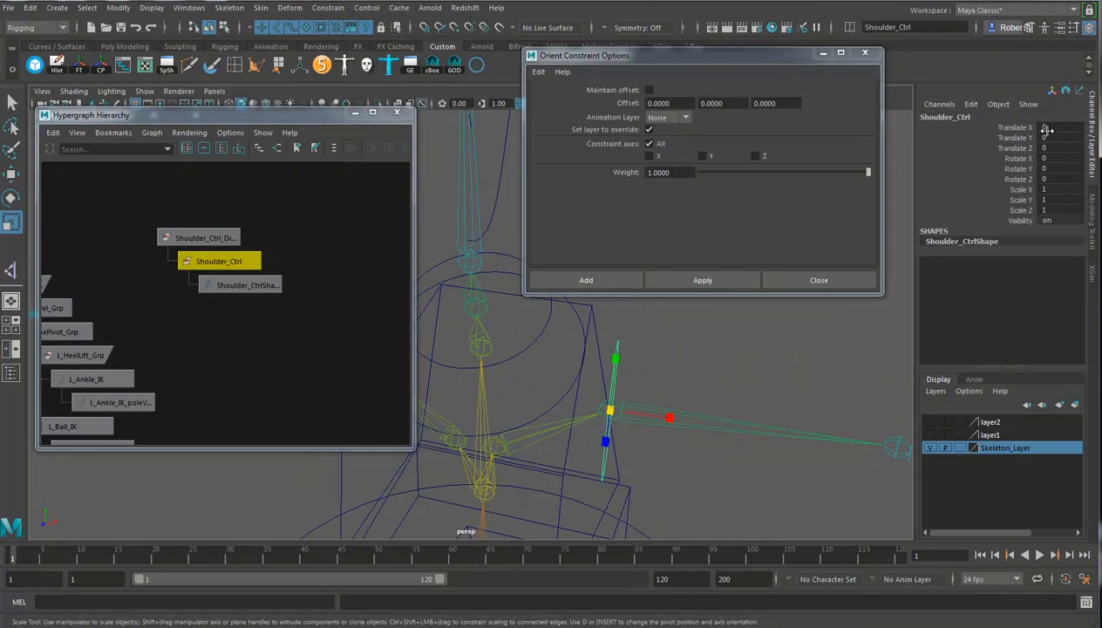
pyautogui.click(211, 244)
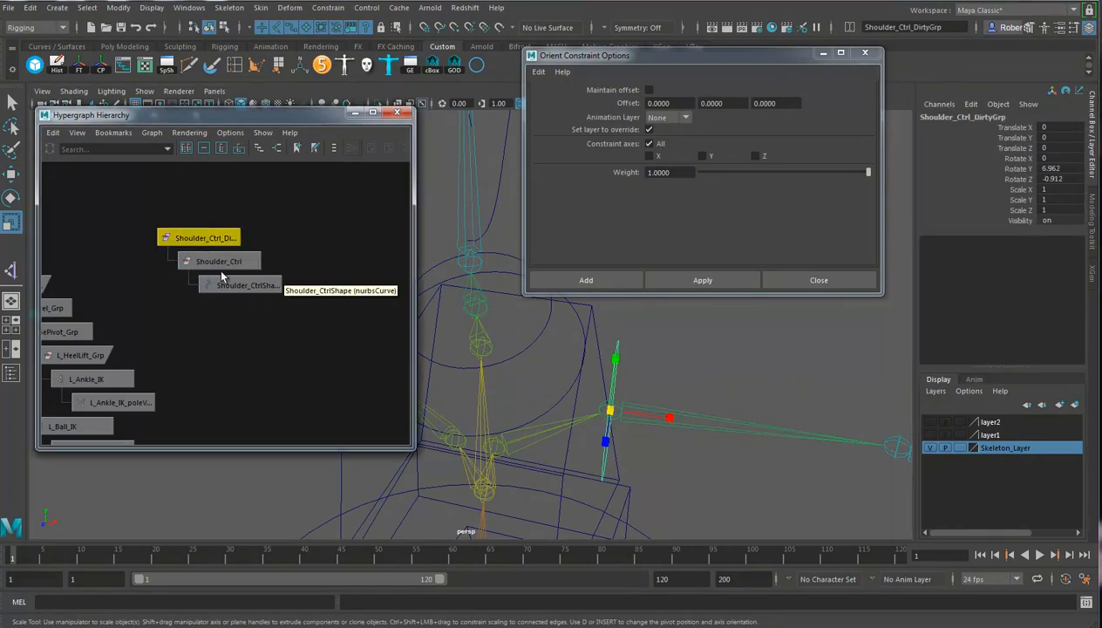
pyautogui.keyDown('alt'); pyautogui.moveTo(663, 432); pyautogui.dragTo(679, 453, button='right'); pyautogui.keyUp('alt')
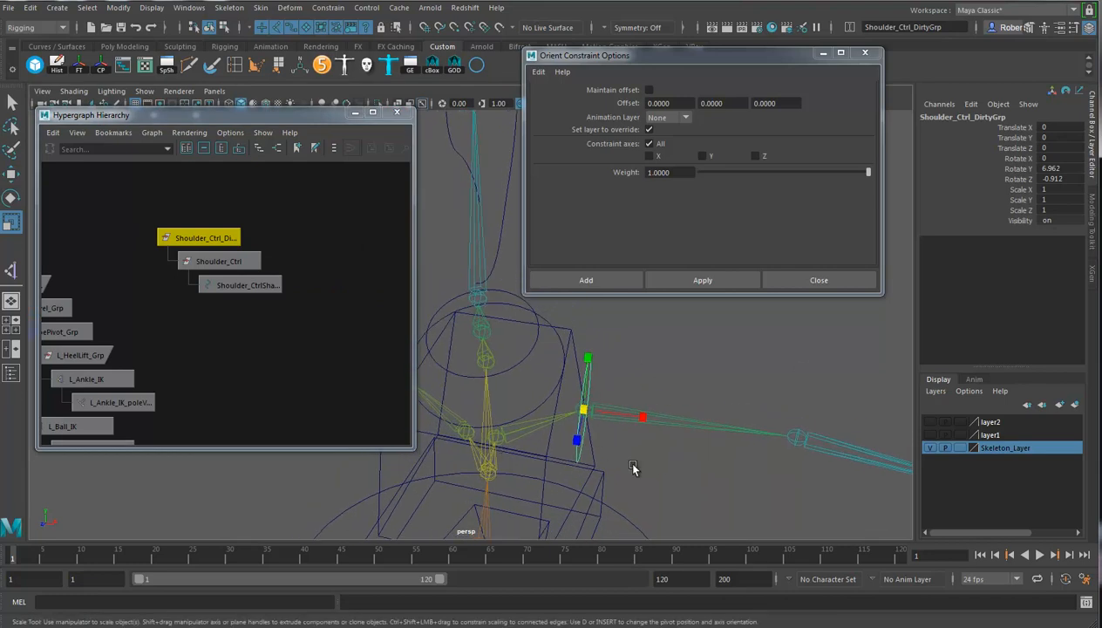
pyautogui.keyDown('alt'); pyautogui.moveTo(600, 449); pyautogui.dragTo(604, 435); pyautogui.keyUp('alt')
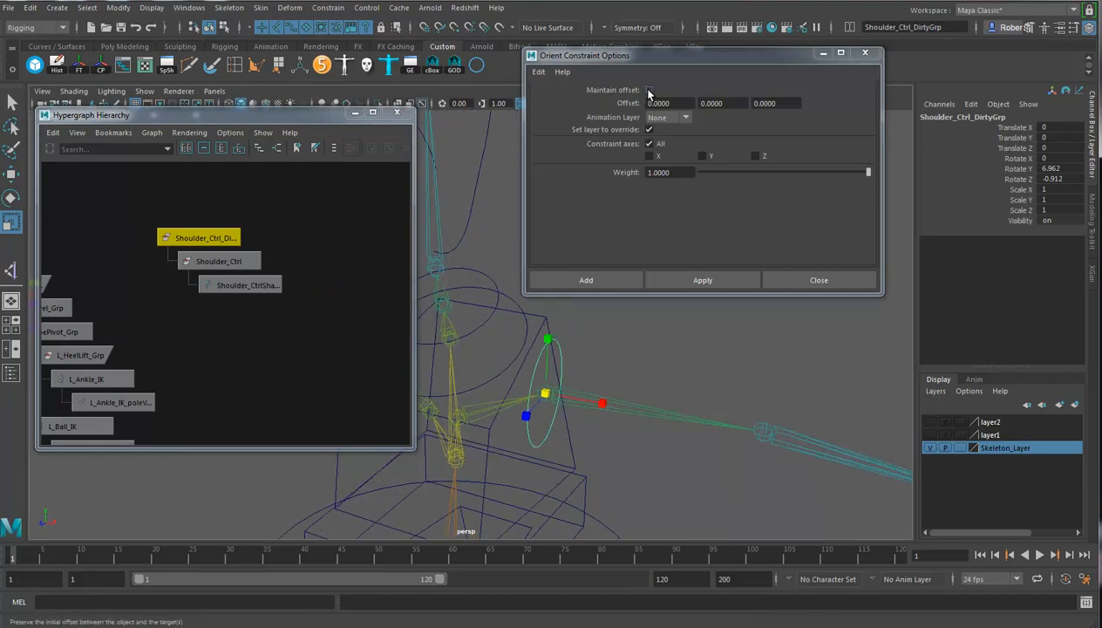
pyautogui.keyDown('alt'); pyautogui.moveTo(649, 394); pyautogui.dragTo(647, 435); pyautogui.keyUp('alt')
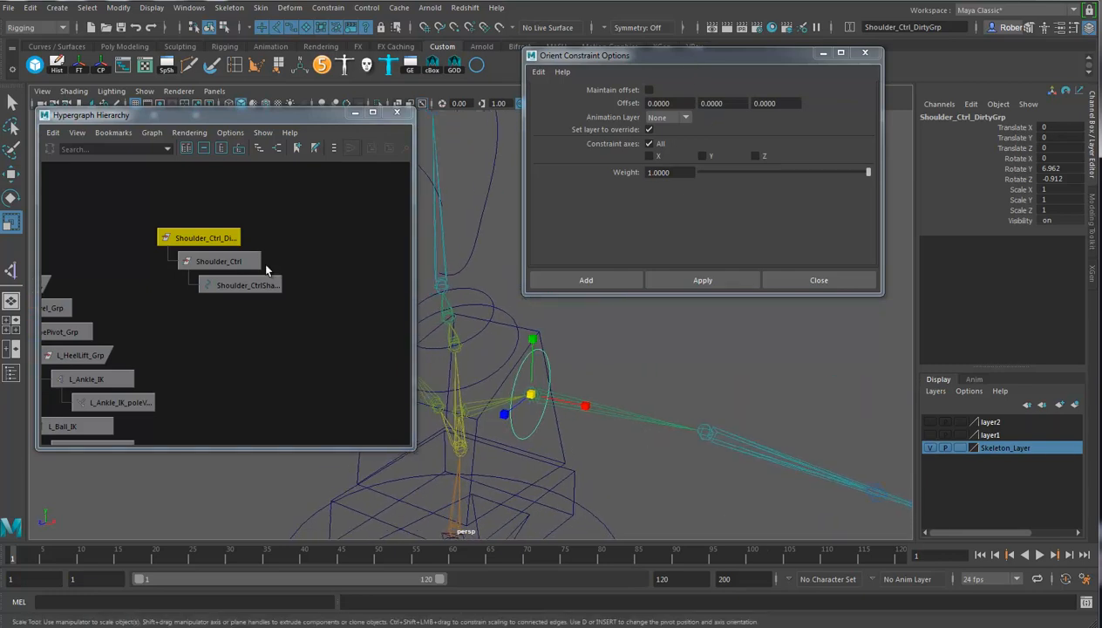
# Duplicate Shoulder_Ctrl and unparent the copy from Shoulder_Ctrl_DirtyGrp
pyautogui.click(229, 261)
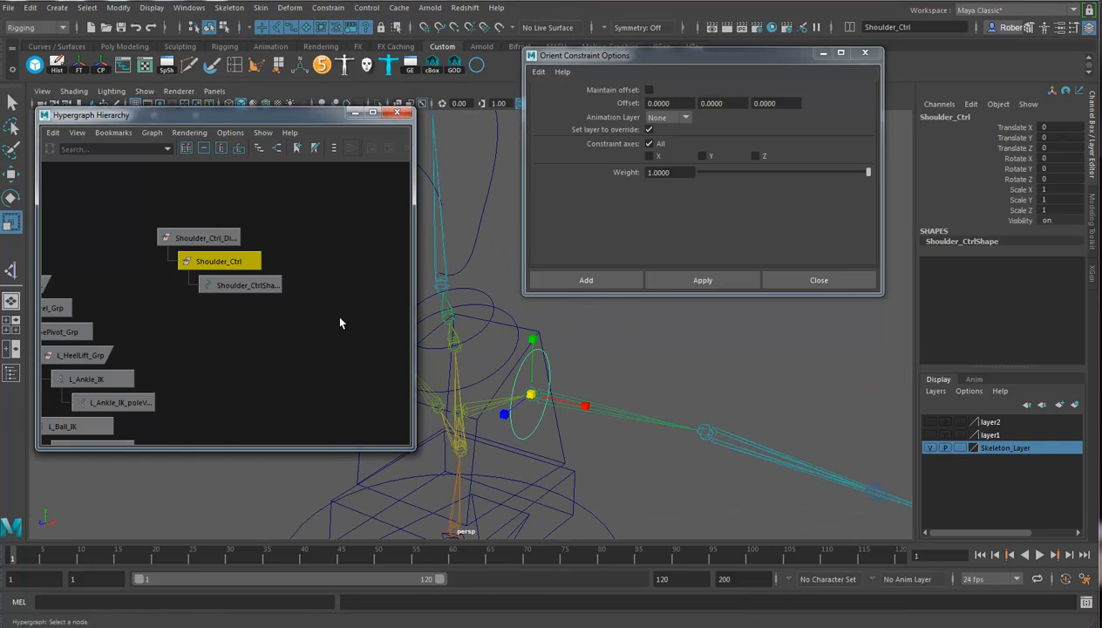
pyautogui.hotkey('ctrl', 'd')
pyautogui.moveTo(236, 306); pyautogui.dragTo(364, 270, button='middle')
pyautogui.keyDown('alt'); pyautogui.moveTo(368, 309); pyautogui.dragTo(332, 311, button='middle'); pyautogui.keyUp('alt')
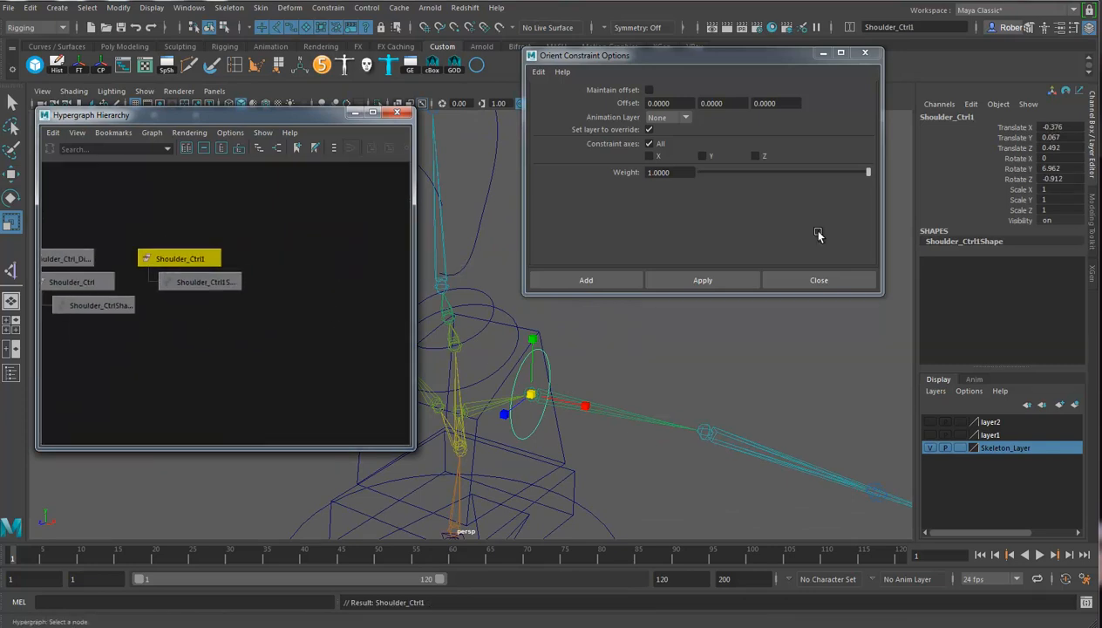
# Snap-move the duplicated circle Shoulder_Ctrl1 onto the left elbow joint
pyautogui.keyDown('alt'); pyautogui.moveTo(675, 409); pyautogui.dragTo(639, 390); pyautogui.keyUp('alt')
pyautogui.press('w')
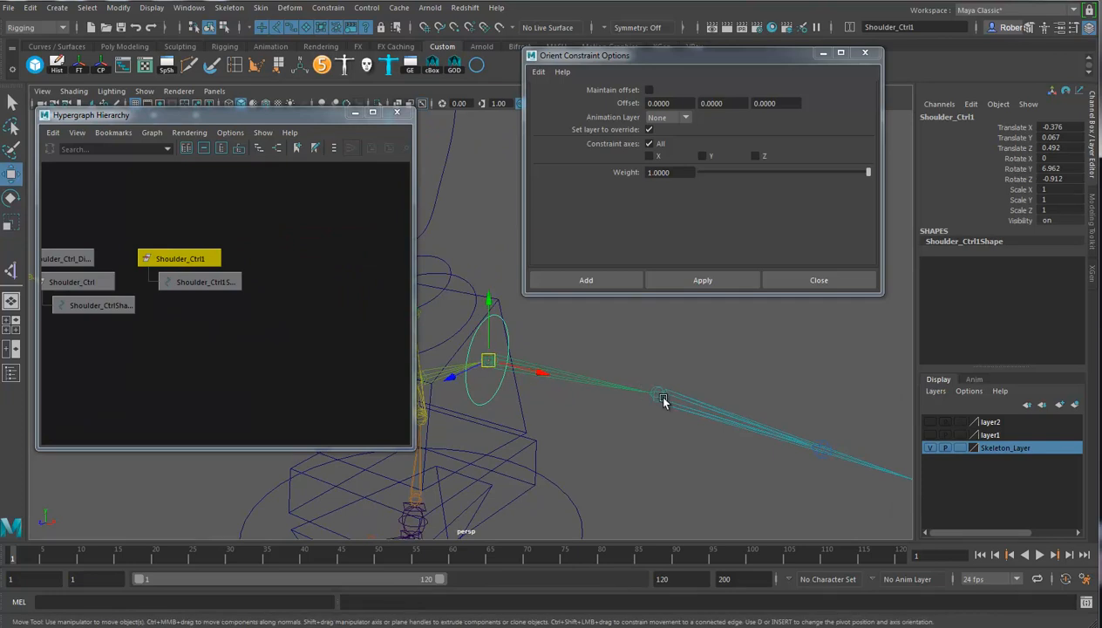
pyautogui.moveTo(662, 397); pyautogui.dragTo(660, 398, button='middle')
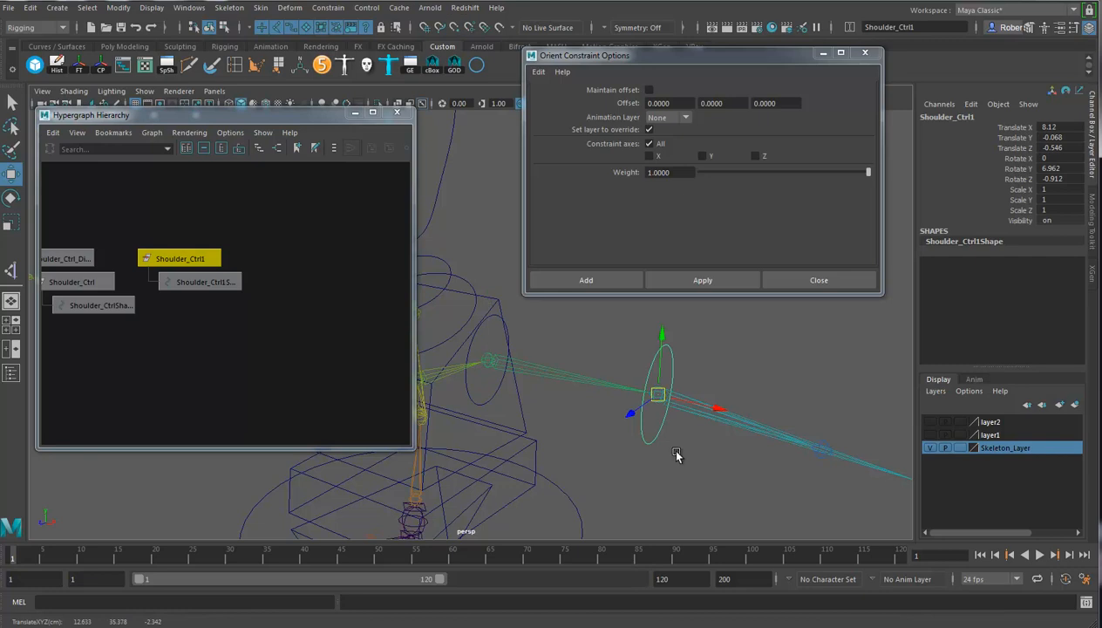
pyautogui.keyDown('alt'); pyautogui.moveTo(669, 455); pyautogui.dragTo(721, 443); pyautogui.keyUp('alt')
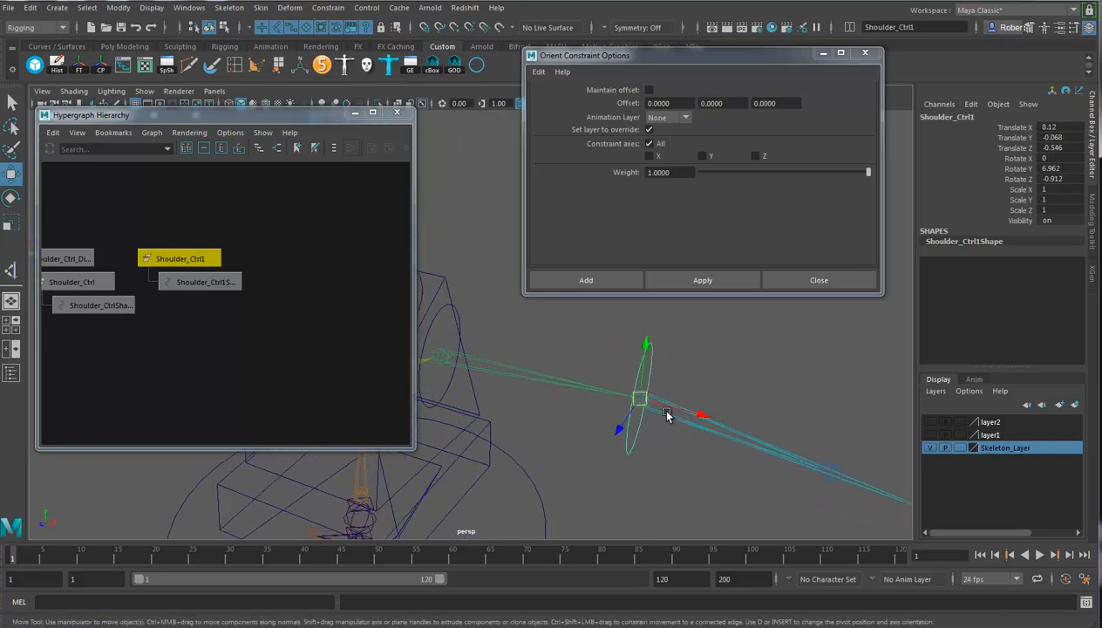
# Orient-constrain Shoulder_Ctrl1 to the L_Elbowa joint without maintaining offset, and close the orient constraint options
pyautogui.click(751, 442)
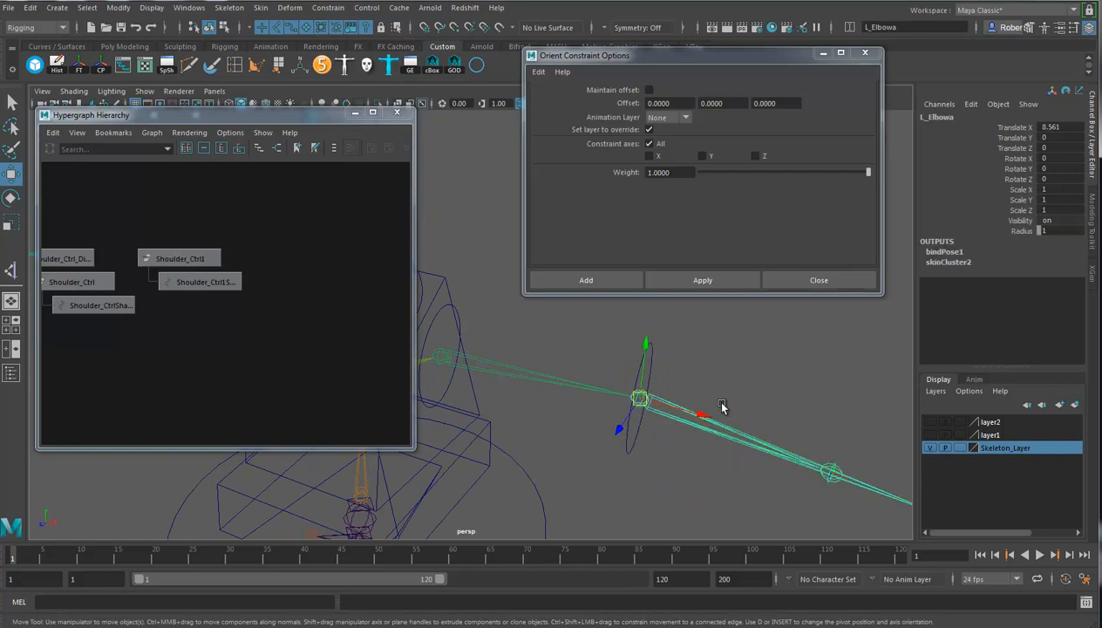
pyautogui.click(643, 359)
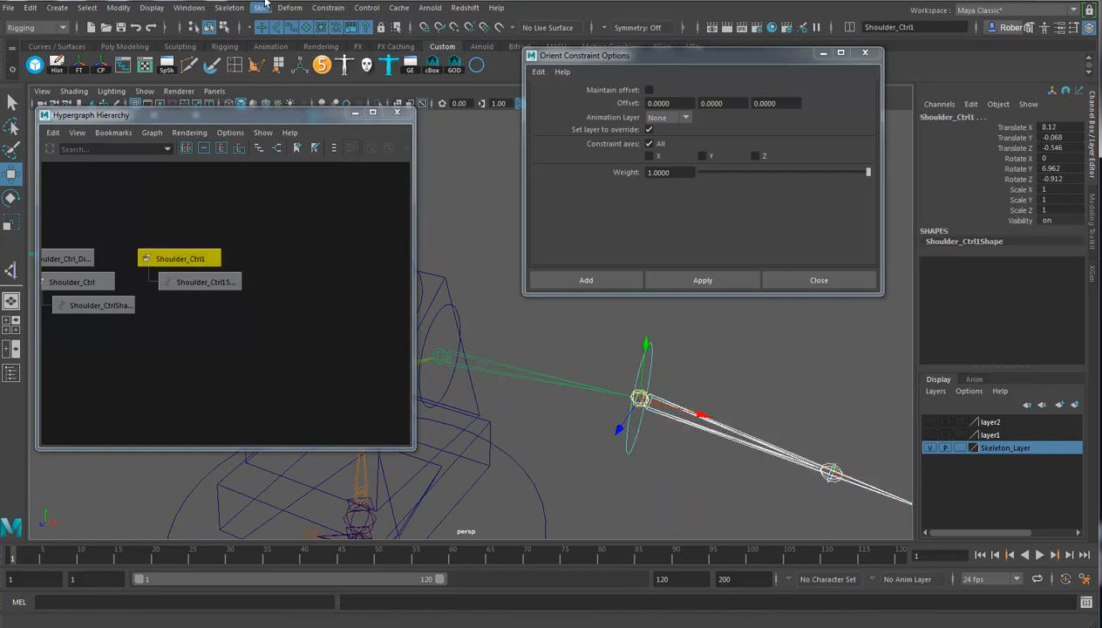
pyautogui.click(328, 8)
pyautogui.click(349, 66)
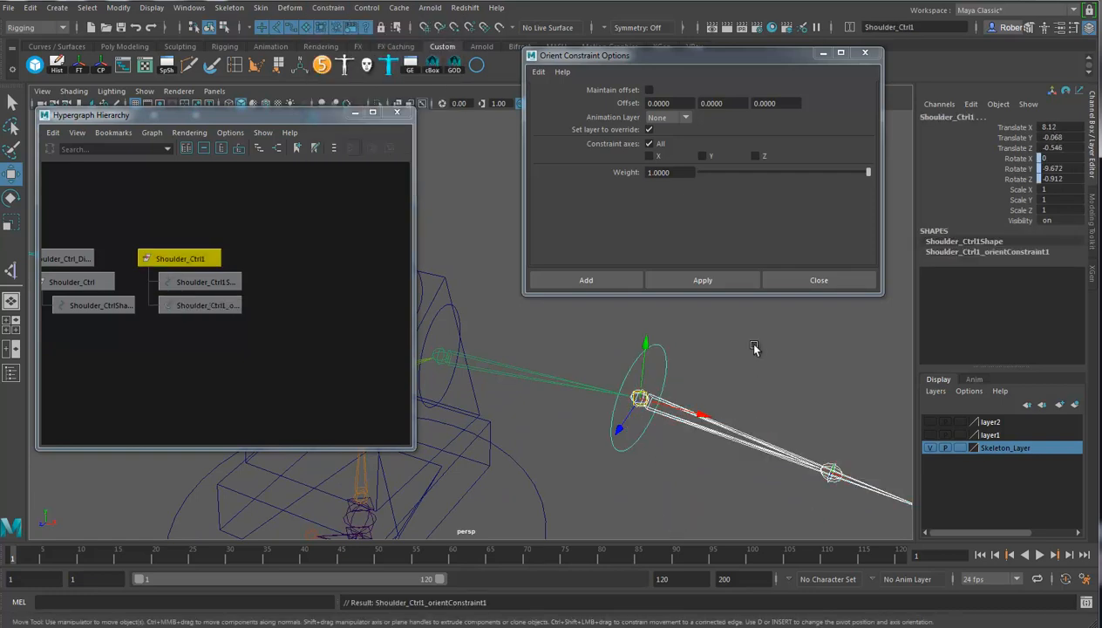
pyautogui.click(828, 286)
# Delete the orient constraint node under Shoulder_Ctrl1, keeping the circle's alignment to the elbow joint
pyautogui.keyDown('alt'); pyautogui.moveTo(685, 402); pyautogui.dragTo(668, 458); pyautogui.keyUp('alt')
pyautogui.keyDown('alt'); pyautogui.moveTo(669, 458); pyautogui.dragTo(636, 368, button='middle'); pyautogui.keyUp('alt')
pyautogui.keyDown('alt'); pyautogui.moveTo(636, 368); pyautogui.dragTo(669, 390, button='right'); pyautogui.keyUp('alt')
pyautogui.keyDown('alt'); pyautogui.moveTo(669, 390); pyautogui.dragTo(639, 382, button='middle'); pyautogui.keyUp('alt')
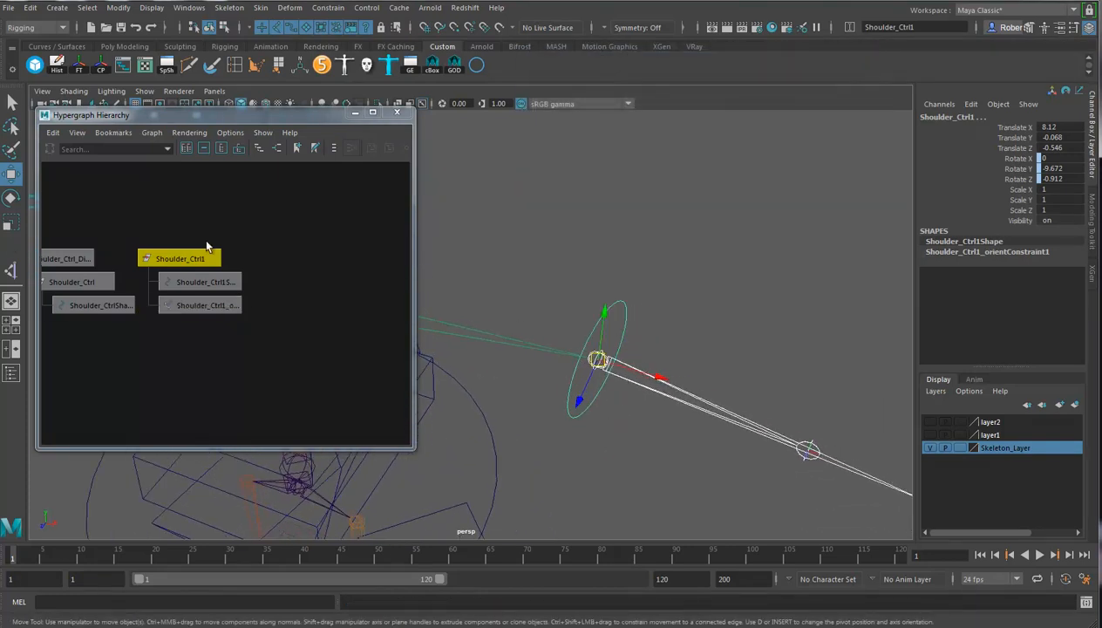
pyautogui.click(10, 224)
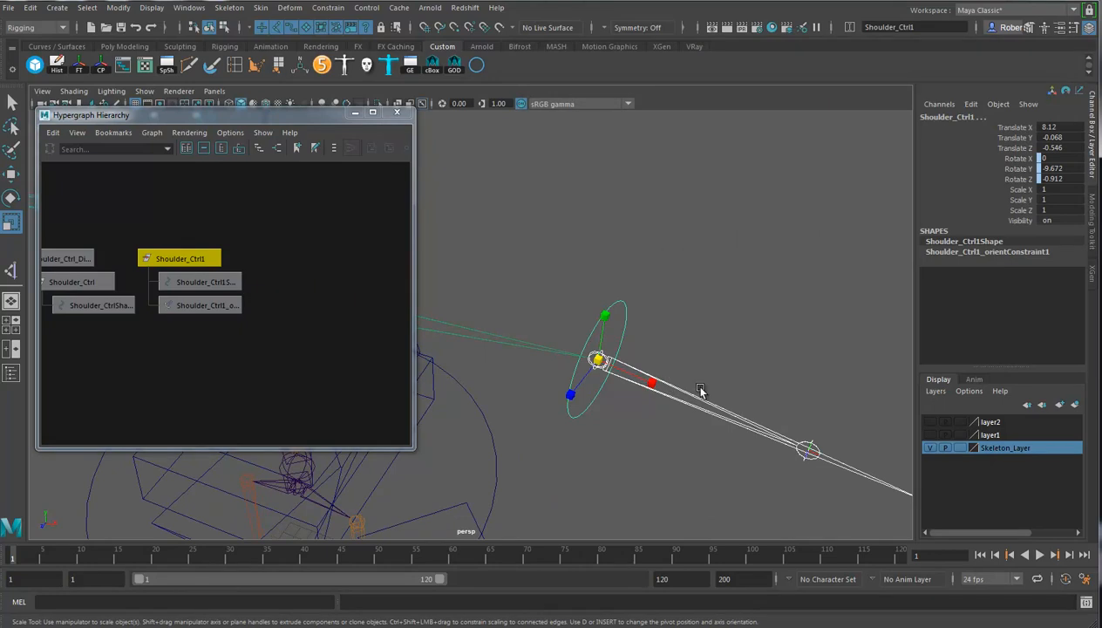
pyautogui.click(706, 384)
pyautogui.click(628, 317)
pyautogui.click(695, 402)
pyautogui.click(649, 307)
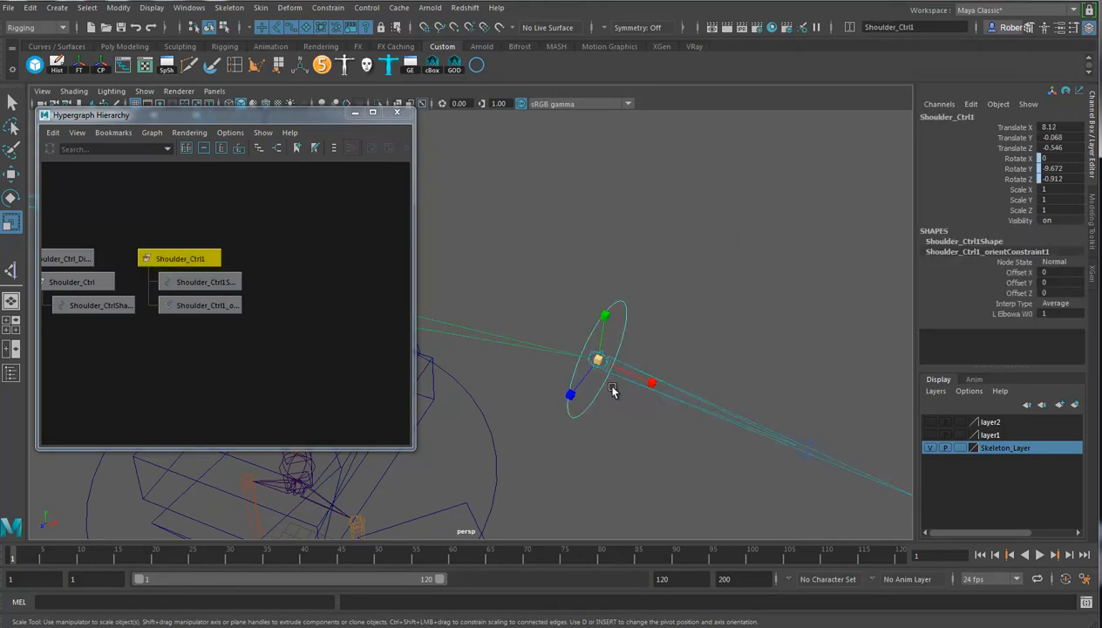
pyautogui.keyDown('alt'); pyautogui.moveTo(610, 386); pyautogui.dragTo(646, 393); pyautogui.keyUp('alt')
pyautogui.click(192, 305)
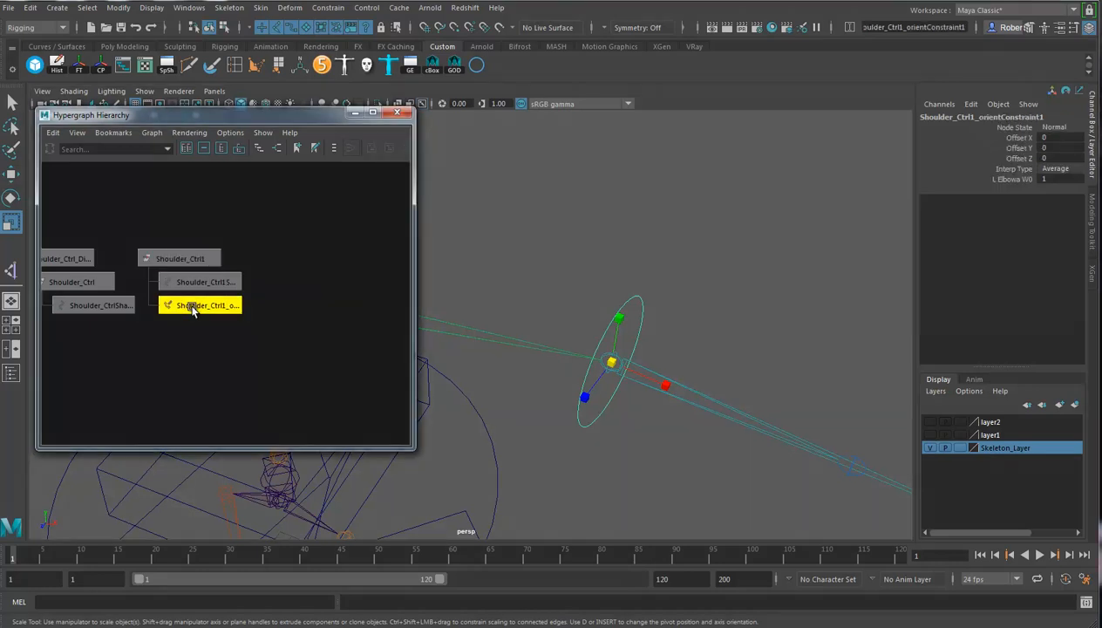
pyautogui.press('Delete')
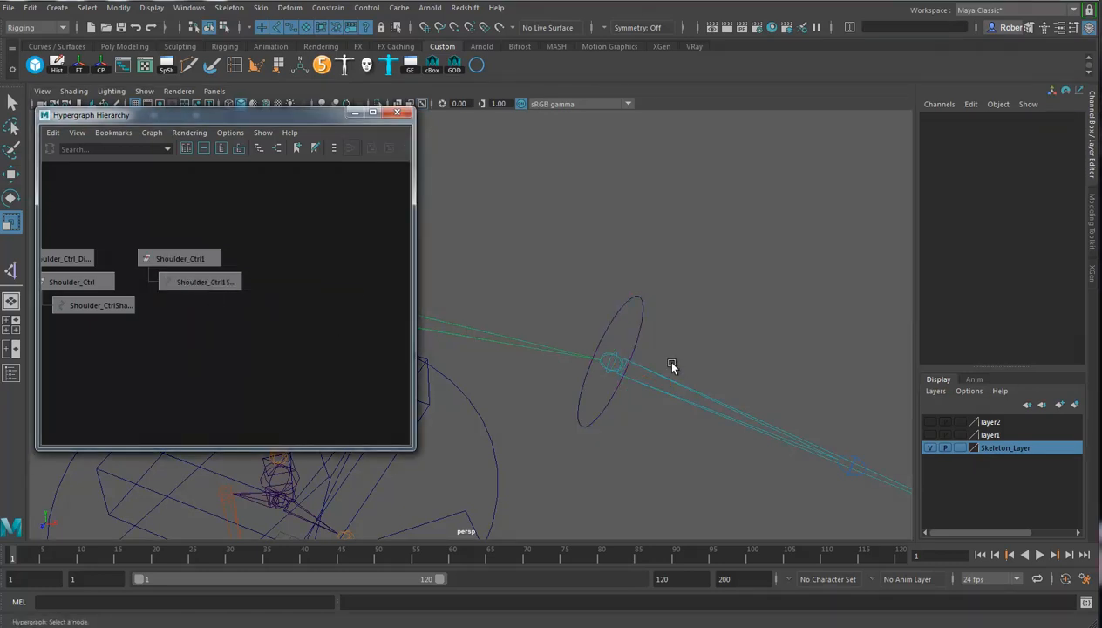
pyautogui.keyDown('alt'); pyautogui.moveTo(664, 355); pyautogui.dragTo(685, 360); pyautogui.keyUp('alt')
pyautogui.click(197, 260)
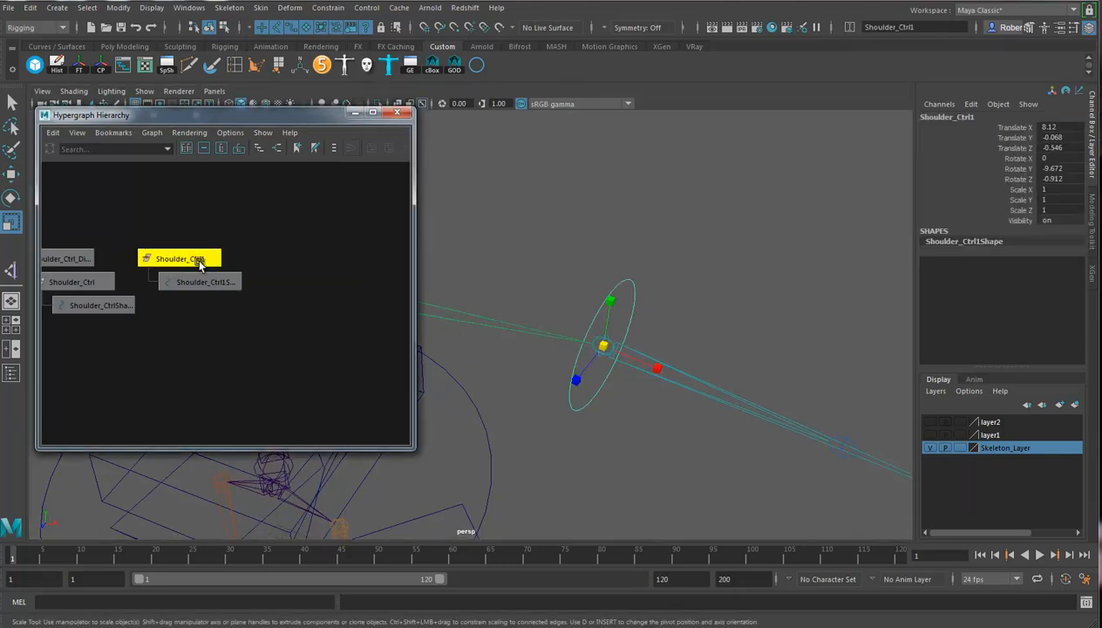
pyautogui.hotkey('ctrl', 'd')
pyautogui.click(299, 282)
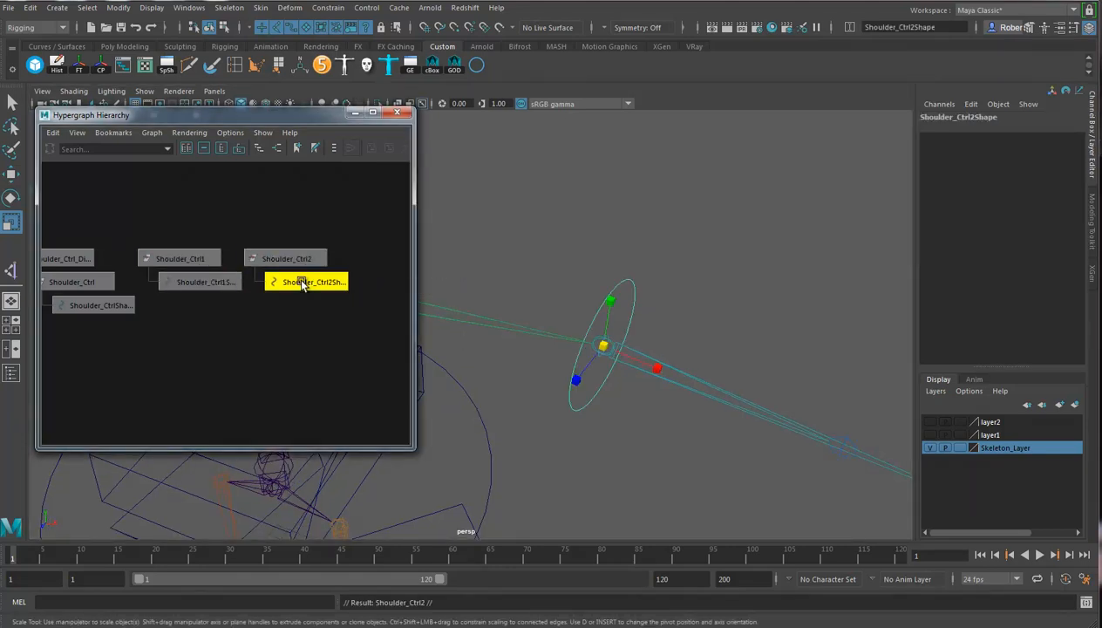
pyautogui.press('Delete')
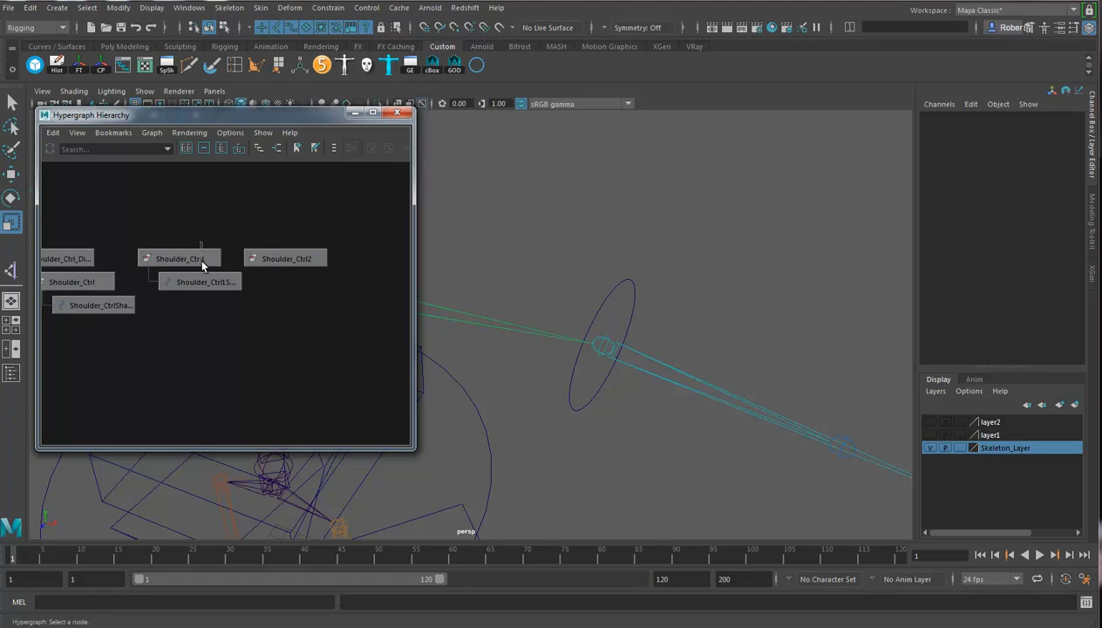
pyautogui.click(199, 257)
pyautogui.click(283, 258)
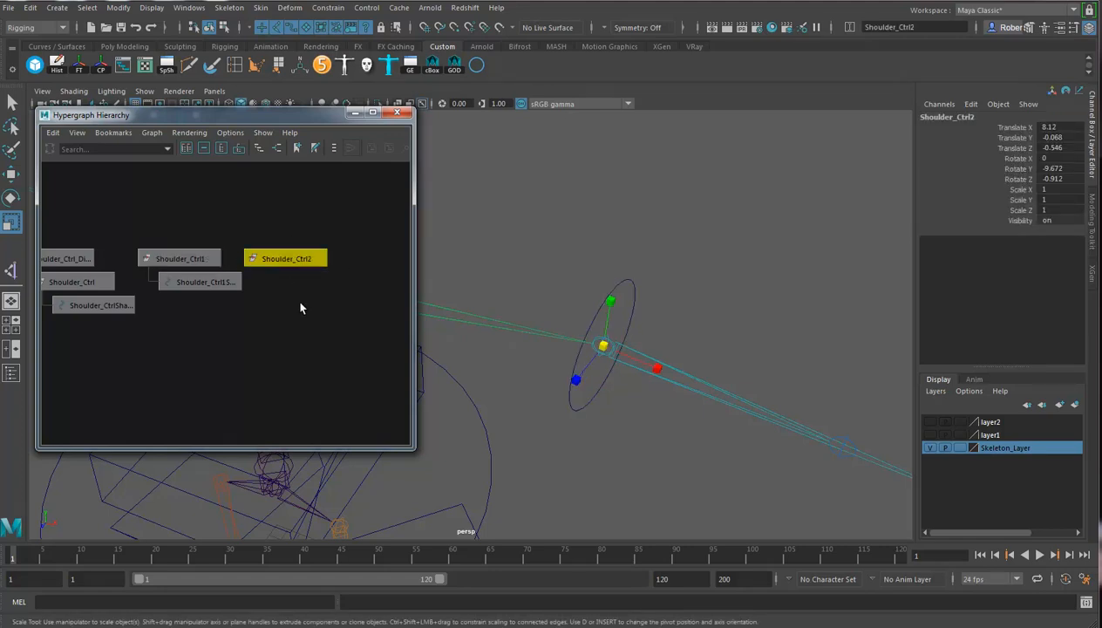
pyautogui.press('Delete')
# Rename Shoulder_Ctrl1 as Elbowa_Ctrl
pyautogui.click(181, 257)
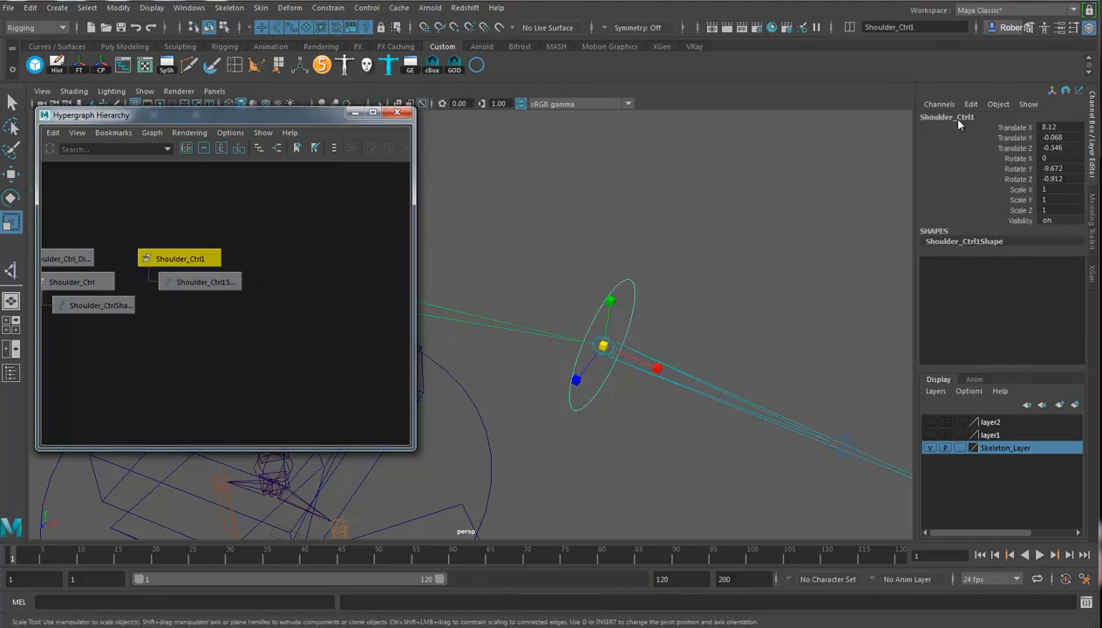
pyautogui.doubleClick(962, 120)
pyautogui.moveTo(951, 118); pyautogui.dragTo(821, 132)
pyautogui.click(954, 119)
pyautogui.moveTo(952, 117); pyautogui.dragTo(883, 125)
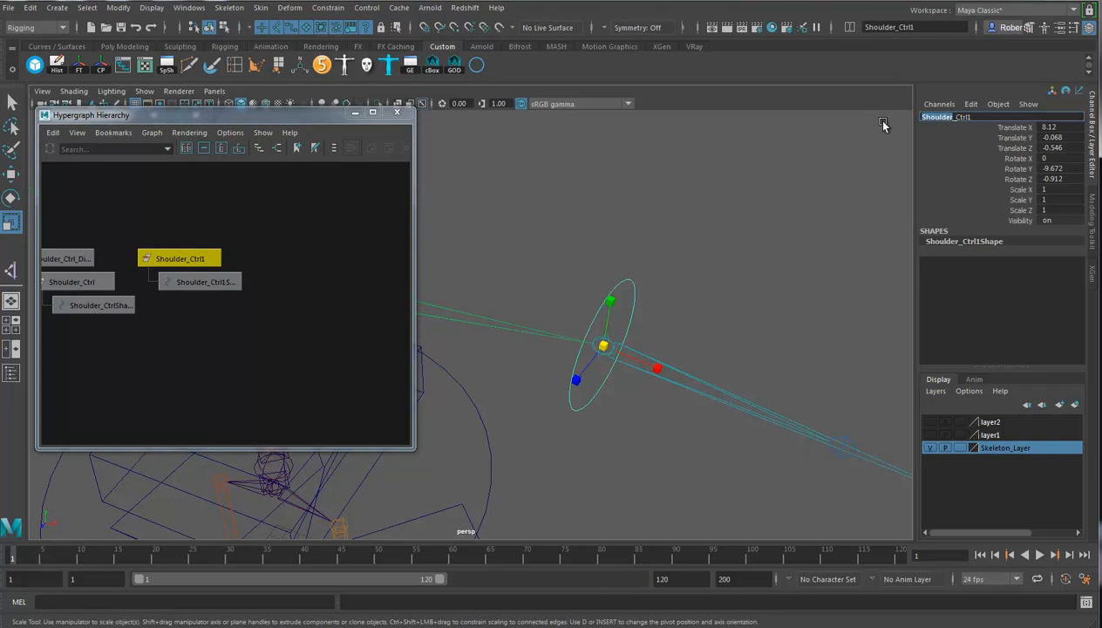
pyautogui.write('L')
pyautogui.press('Return')
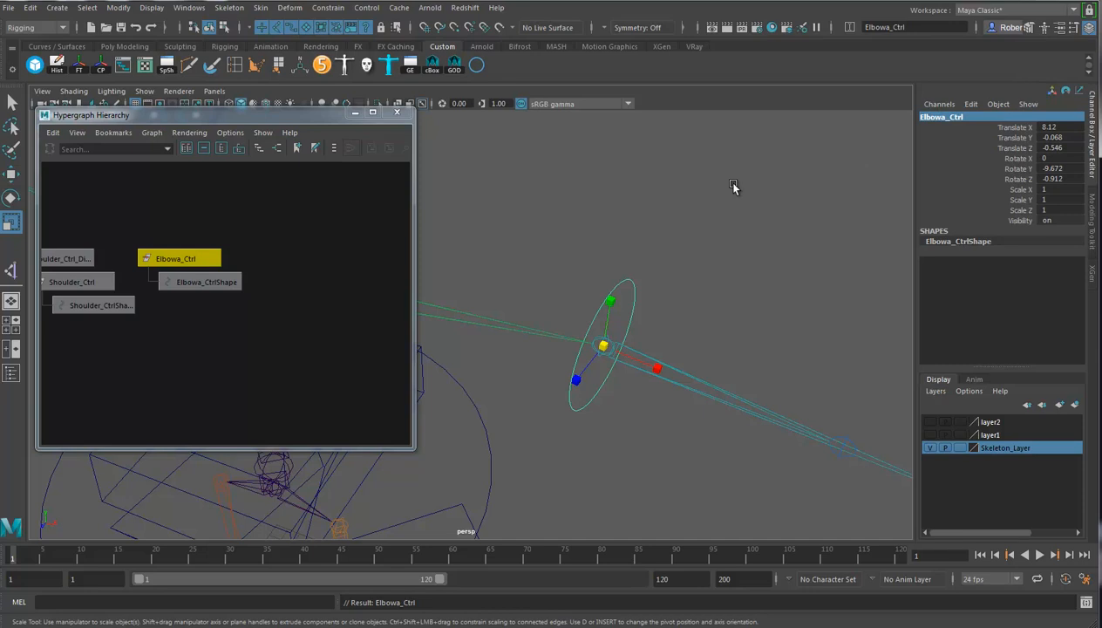
# Duplicate Elbowa_Ctrl without its curve shape and parent the original Elbowa_Ctrl under that empty copy
pyautogui.hotkey('ctrl', 'd')
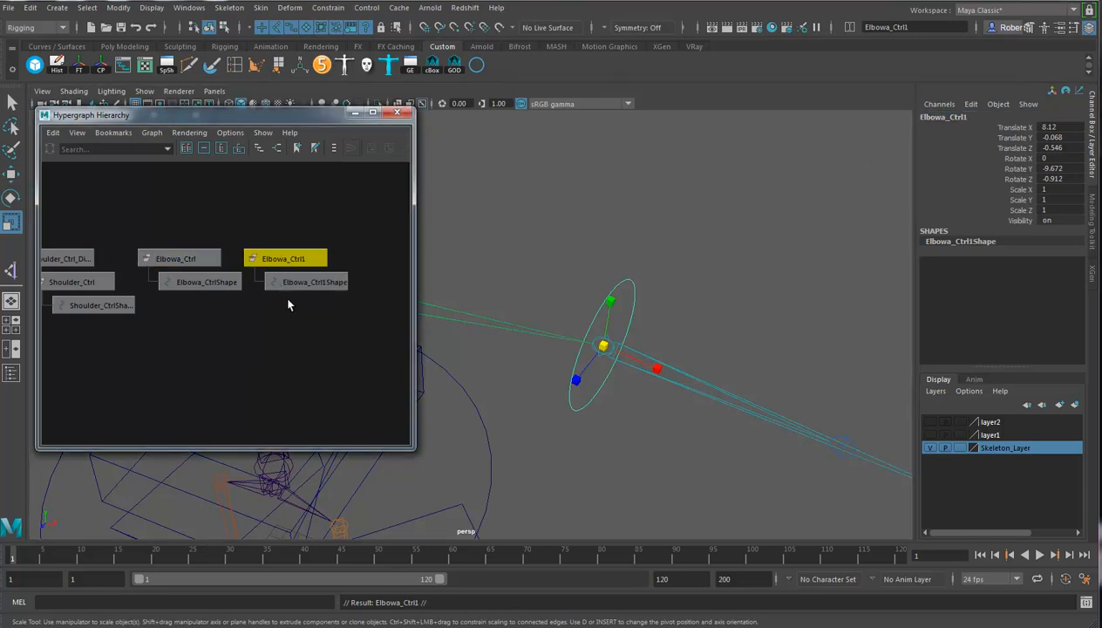
pyautogui.click(325, 281)
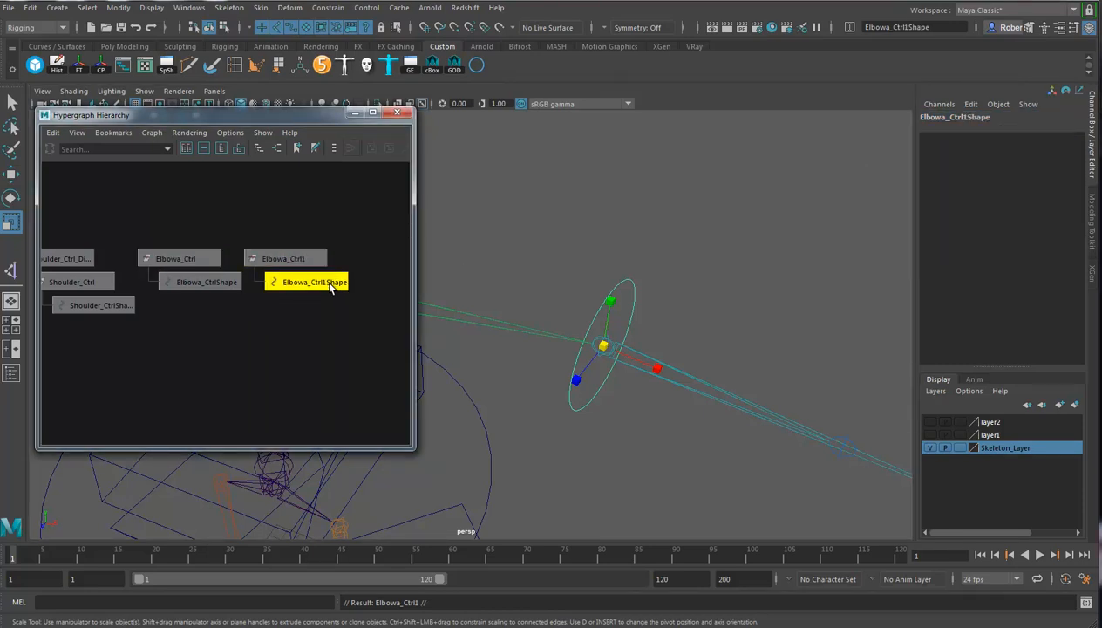
pyautogui.click(308, 296)
pyautogui.moveTo(166, 259); pyautogui.dragTo(277, 262, button='middle')
pyautogui.keyDown('alt'); pyautogui.moveTo(336, 322); pyautogui.dragTo(282, 304, button='middle'); pyautogui.keyUp('alt')
# Rename the empty parent transform Elbowa_Ctrl1 as Elbowa_Ctrl_DirtyGrp
pyautogui.click(238, 266)
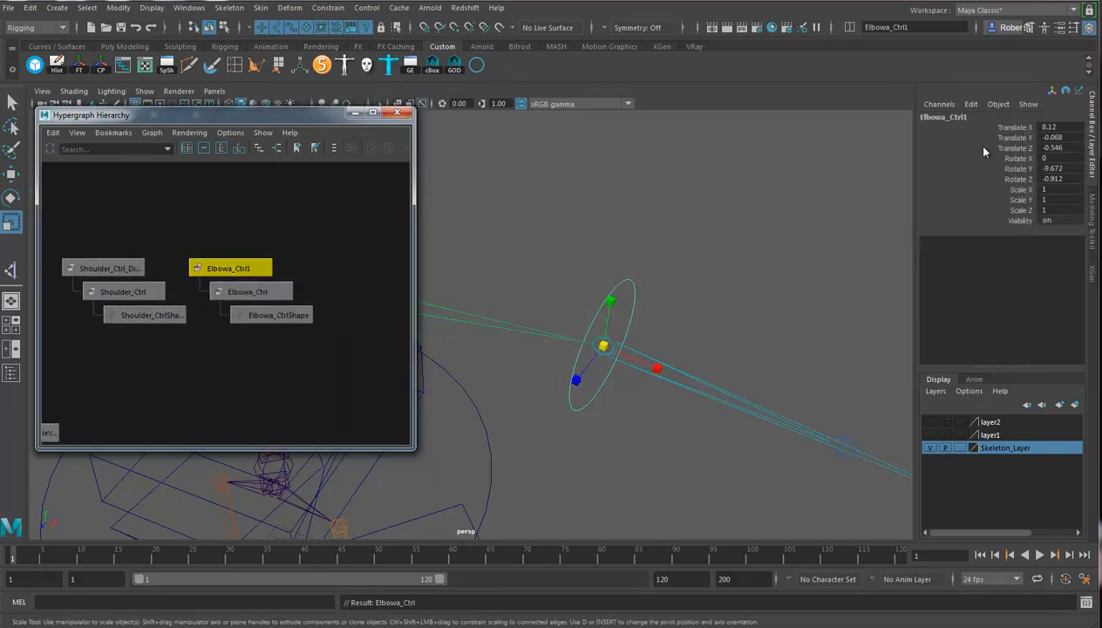
pyautogui.click(983, 117)
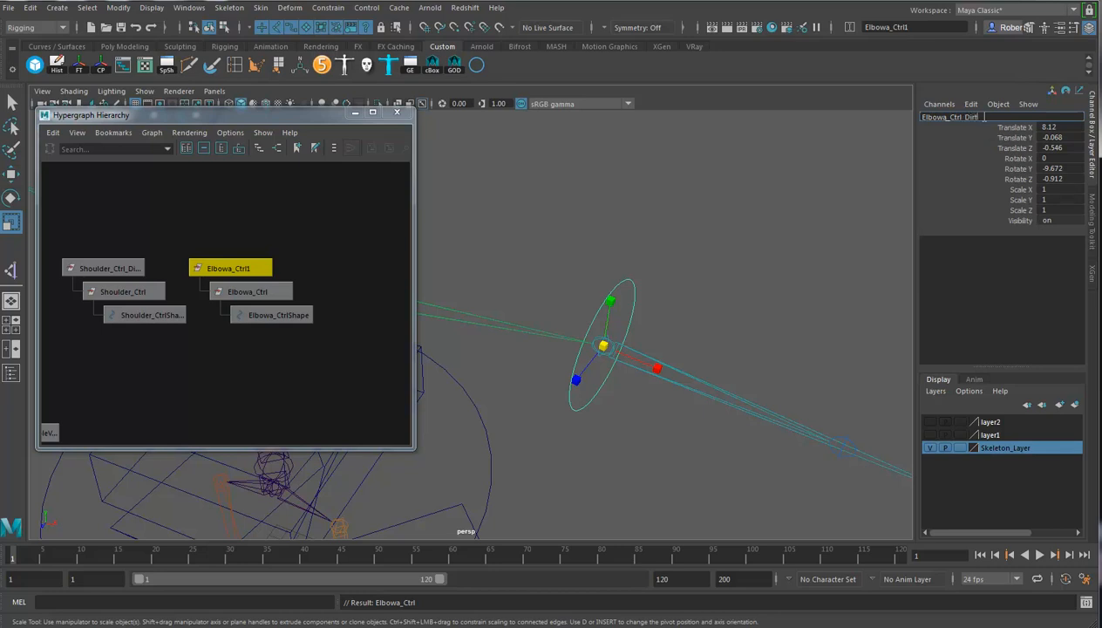
pyautogui.write('p')
pyautogui.press('Return')
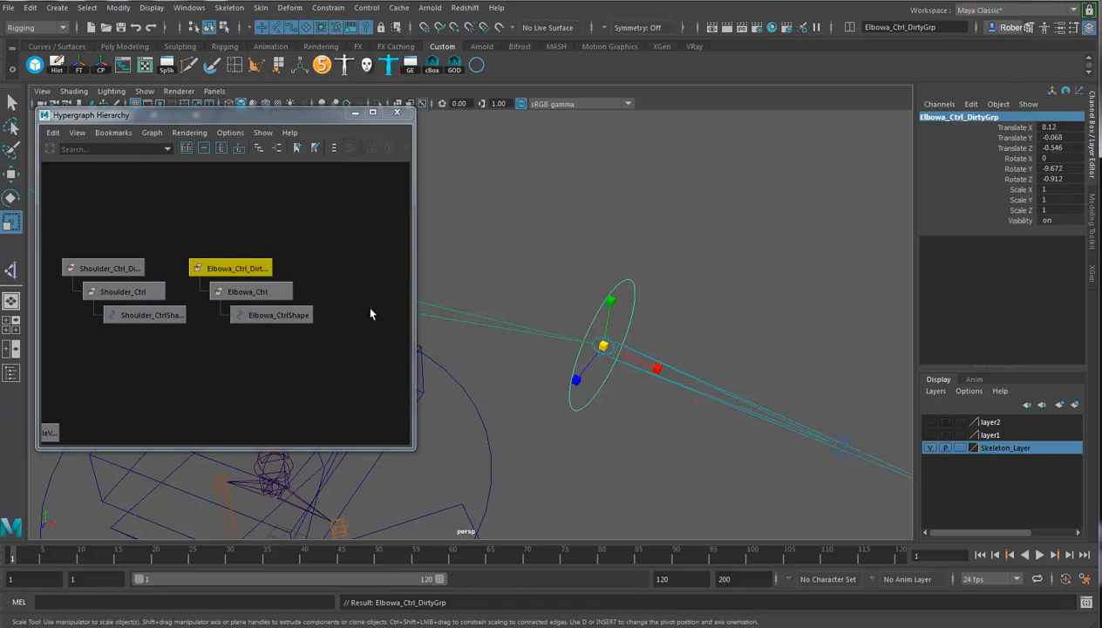
# Compare the transforms of Elbowa_Ctrl and its parent, and freeze the translation of Elbowa_Ctrl_DirtyGrp
pyautogui.click(258, 290)
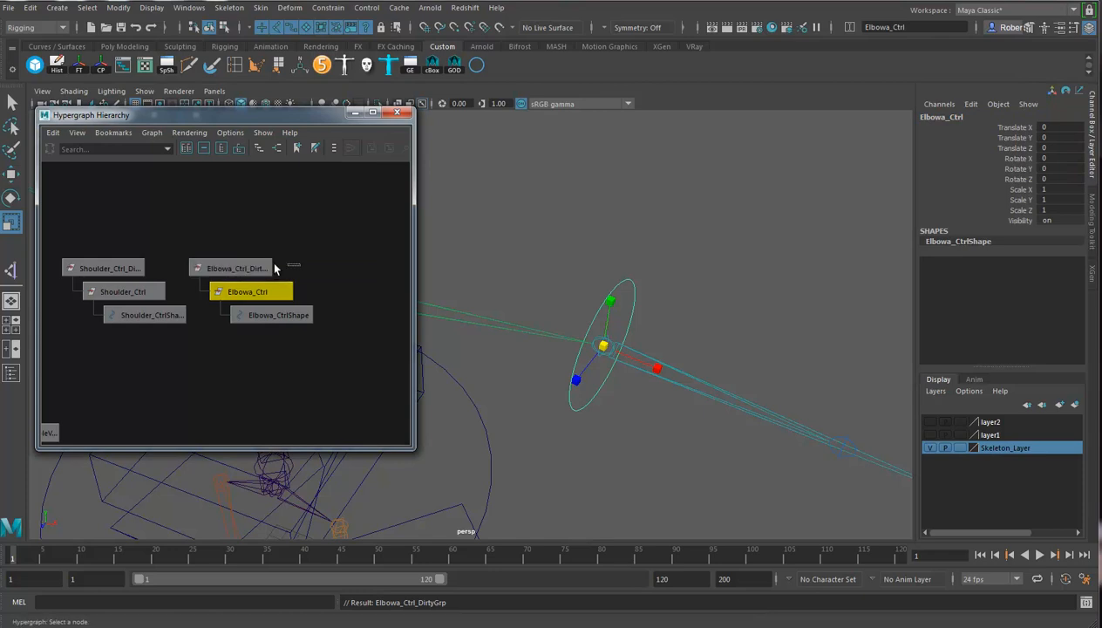
pyautogui.click(248, 267)
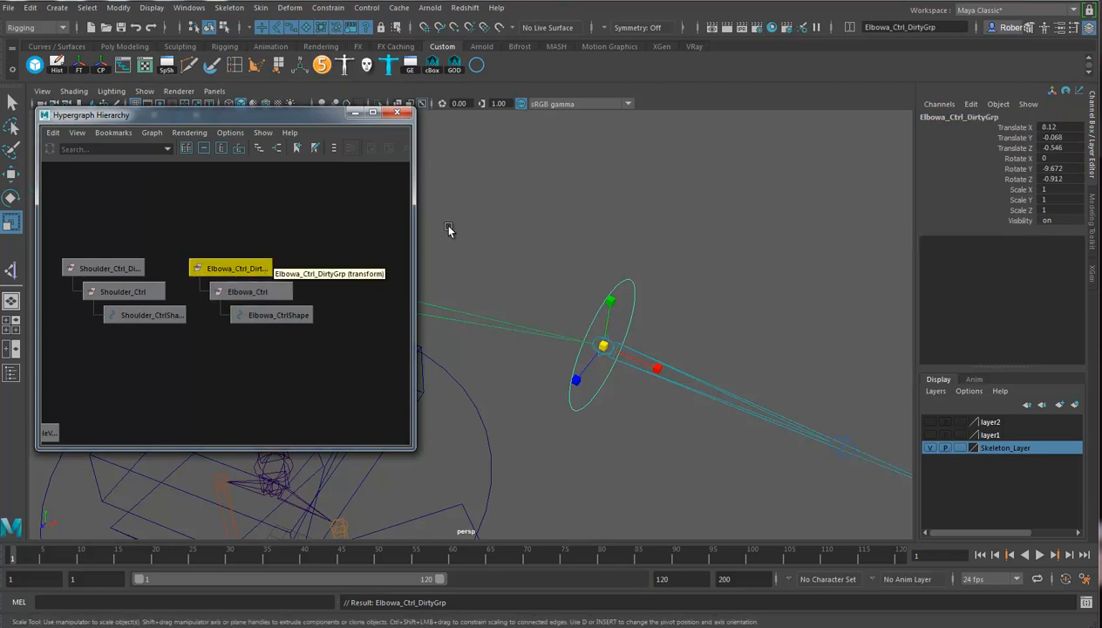
pyautogui.click(1015, 139)
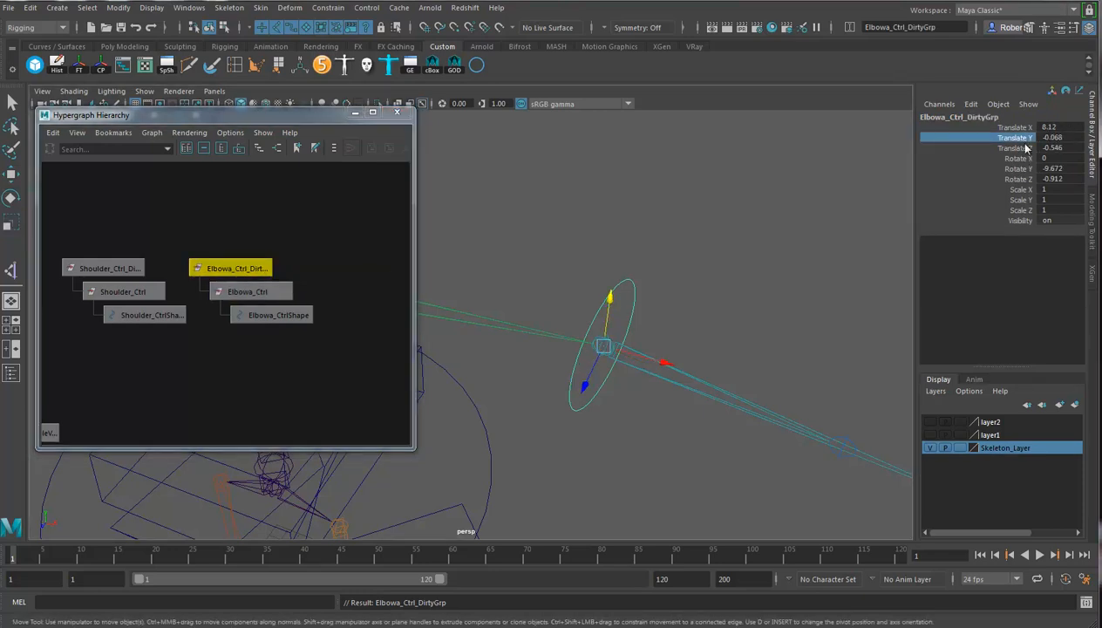
pyautogui.rightClick(1020, 140)
pyautogui.moveTo(1042, 367)
pyautogui.click(963, 368)
# Select Elbowa_Ctrl and examine it around the elbow with the layer2 body mesh temporarily shown
pyautogui.click(330, 300)
pyautogui.press('r')
pyautogui.click(634, 301)
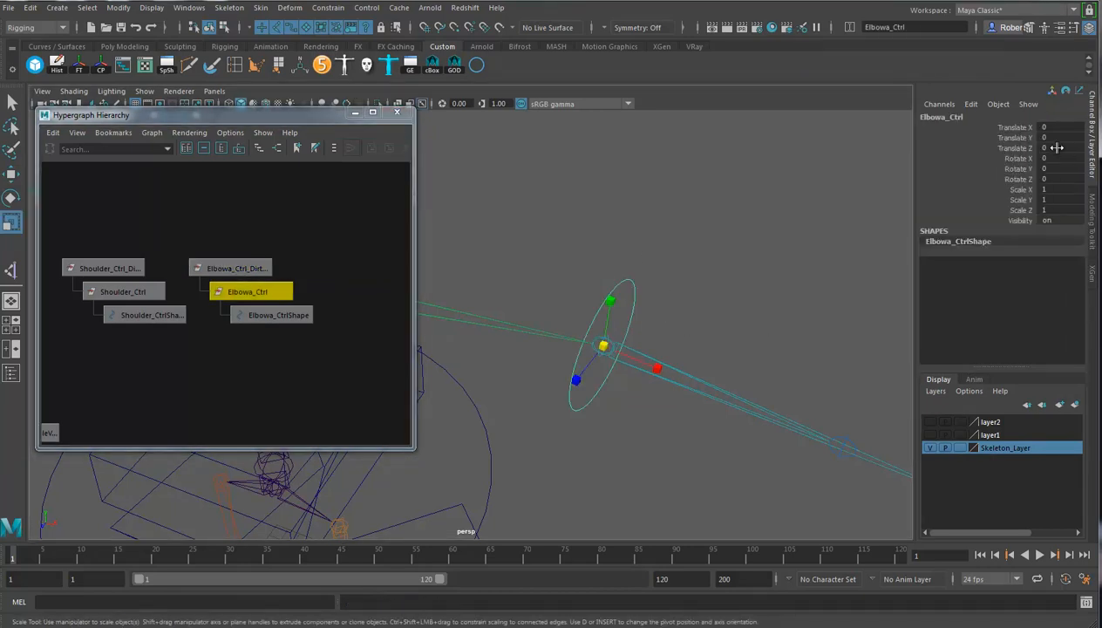
pyautogui.keyDown('alt'); pyautogui.moveTo(718, 332); pyautogui.dragTo(708, 356); pyautogui.keyUp('alt')
pyautogui.click(930, 422)
pyautogui.moveTo(701, 432)
pyautogui.keyDown('alt'); pyautogui.mouseDown()
pyautogui.moveTo(693, 456)
pyautogui.moveTo(658, 447)
pyautogui.moveTo(717, 442)
pyautogui.mouseUp(); pyautogui.keyUp('alt')
pyautogui.keyDown('alt'); pyautogui.moveTo(717, 442); pyautogui.dragTo(572, 440, button='middle'); pyautogui.keyUp('alt')
pyautogui.keyDown('alt'); pyautogui.moveTo(395, 365); pyautogui.dragTo(221, 369, button='middle'); pyautogui.keyUp('alt')
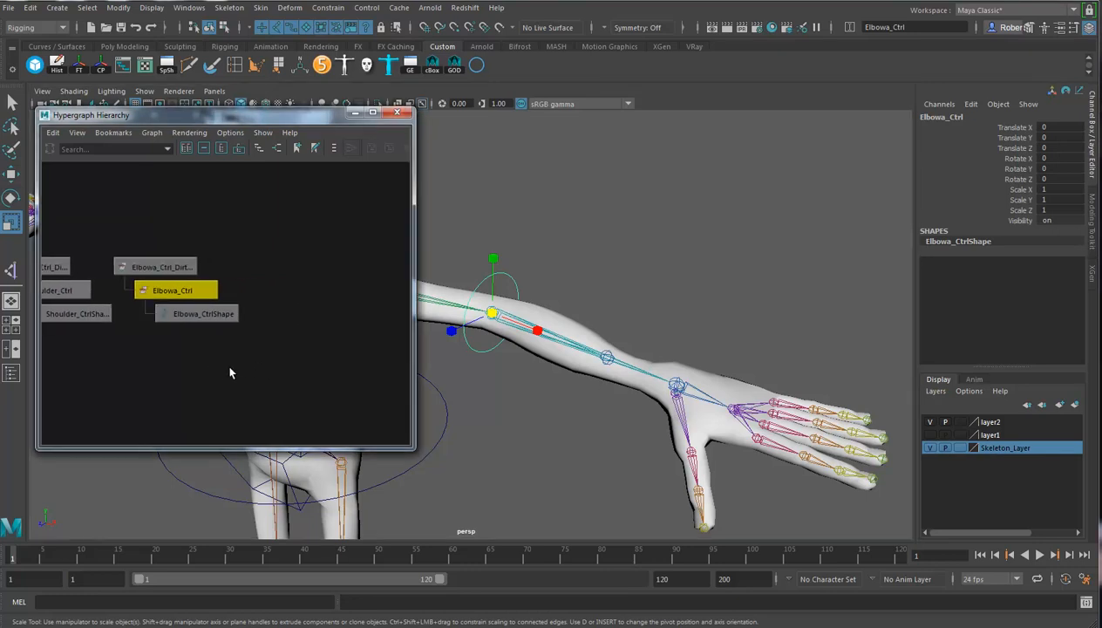
pyautogui.keyDown('alt'); pyautogui.moveTo(644, 443); pyautogui.dragTo(688, 449); pyautogui.keyUp('alt')
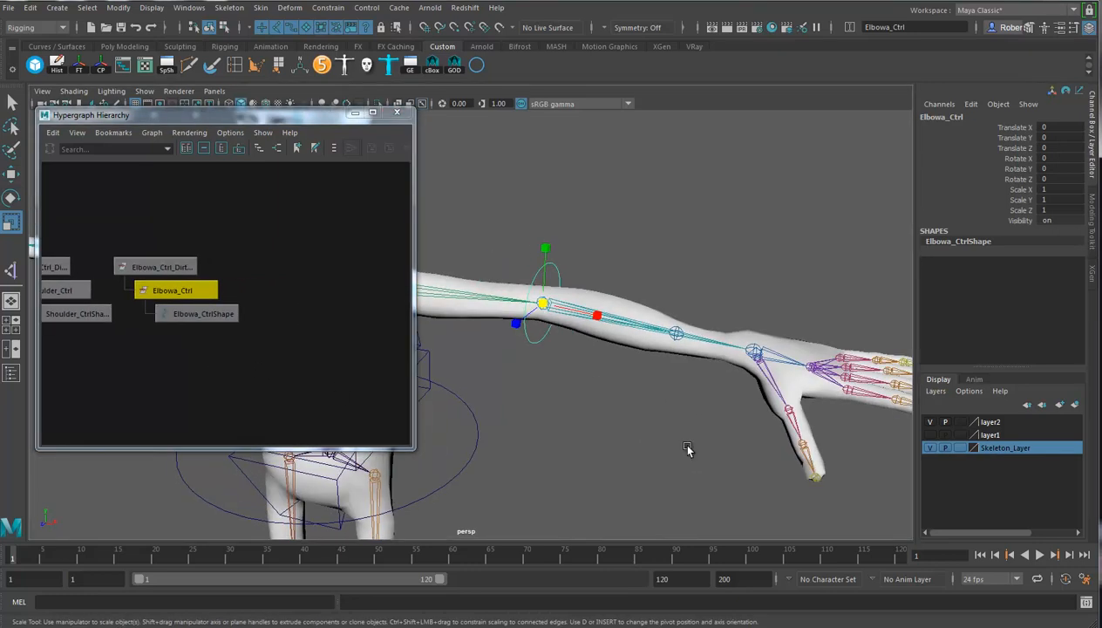
pyautogui.click(929, 422)
# Duplicate Elbowa_Ctrl and unparent the copy from Elbowa_Ctrl_DirtyGrp
pyautogui.keyDown('alt'); pyautogui.moveTo(763, 429); pyautogui.dragTo(713, 418, button='middle'); pyautogui.keyUp('alt')
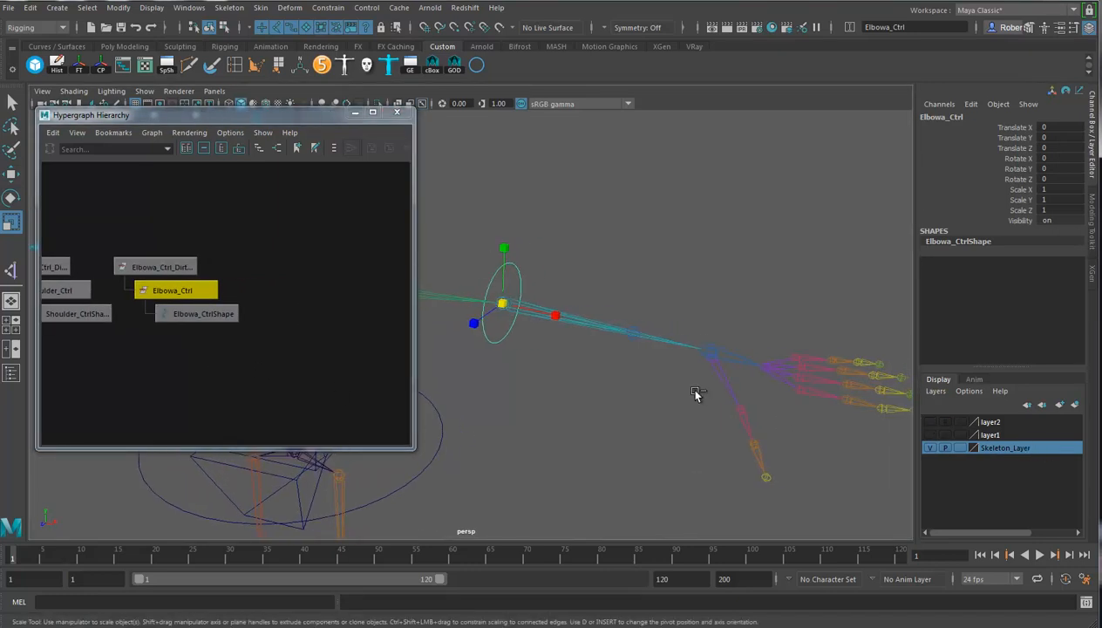
pyautogui.hotkey('ctrl', 'd')
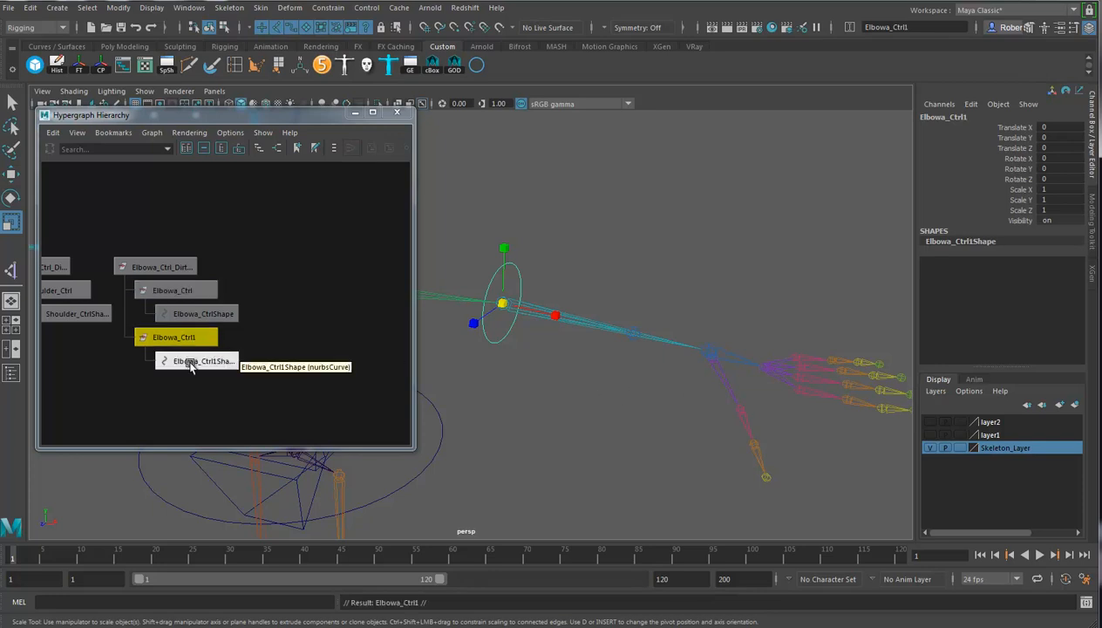
pyautogui.moveTo(190, 336); pyautogui.dragTo(318, 308, button='middle')
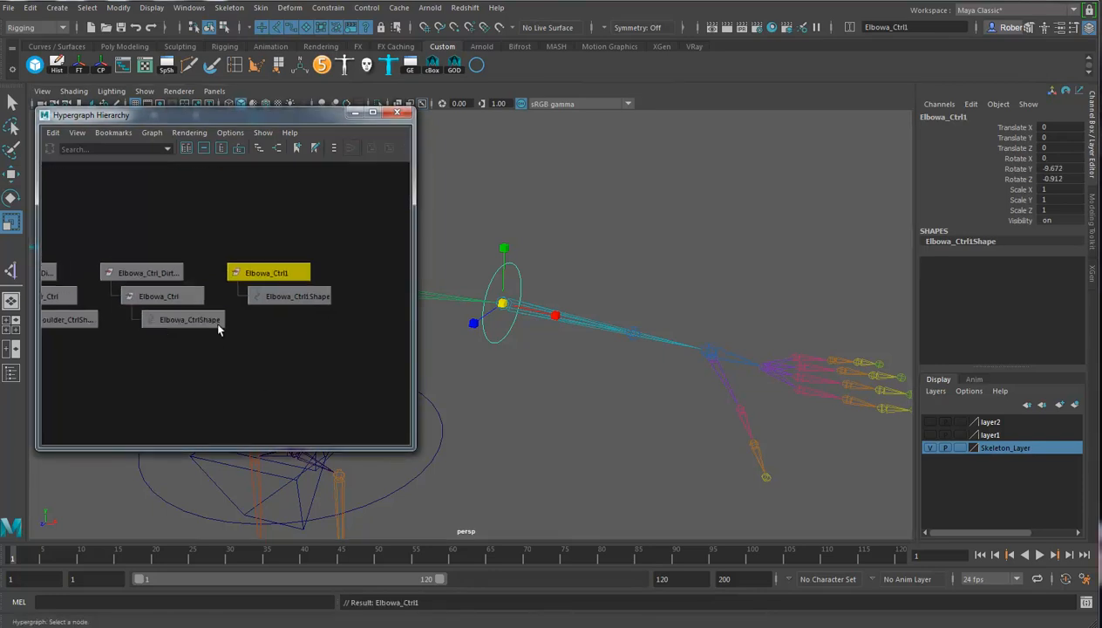
# Snap-move the unparented copy Elbowa_Ctrl1 onto the left wrist joint
pyautogui.keyDown('alt'); pyautogui.moveTo(245, 317); pyautogui.dragTo(205, 306, button='middle'); pyautogui.keyUp('alt')
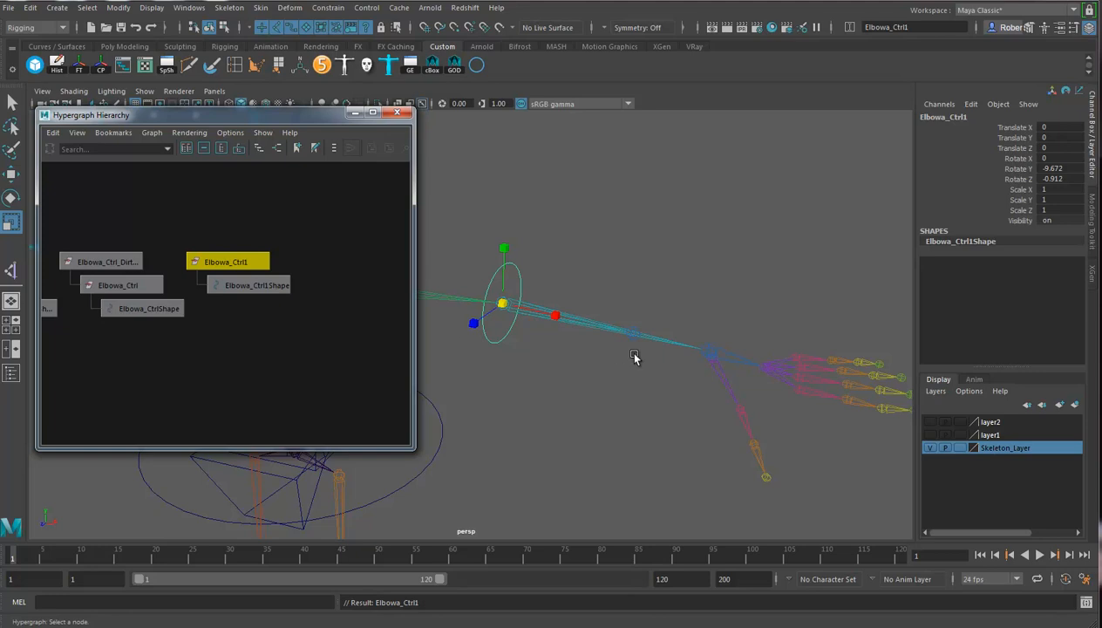
pyautogui.press('w')
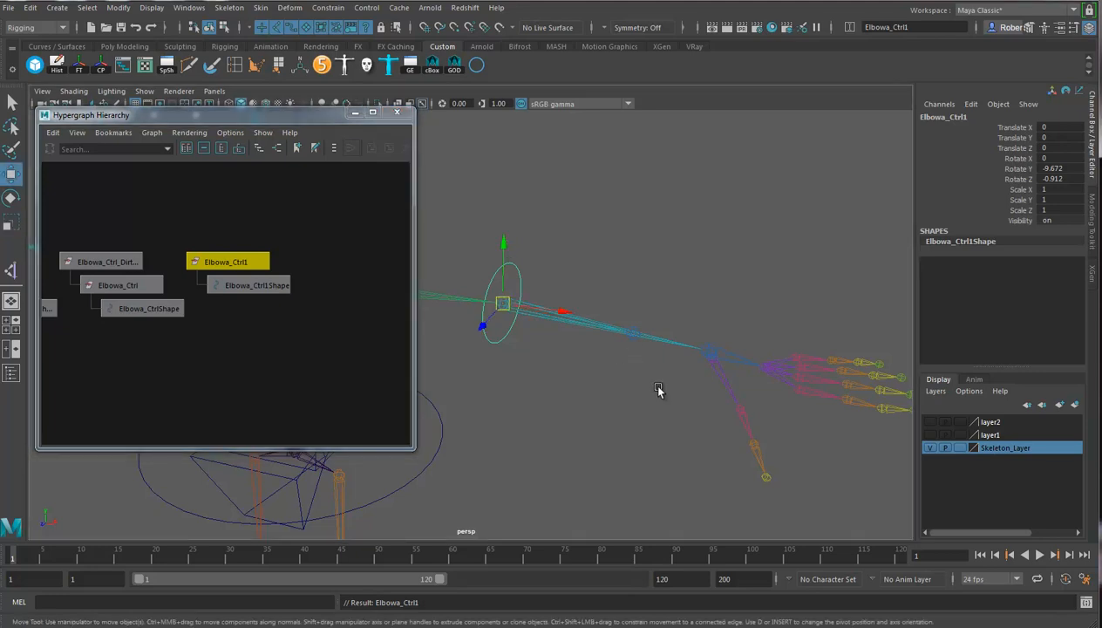
pyautogui.moveTo(706, 357); pyautogui.dragTo(720, 367, button='middle')
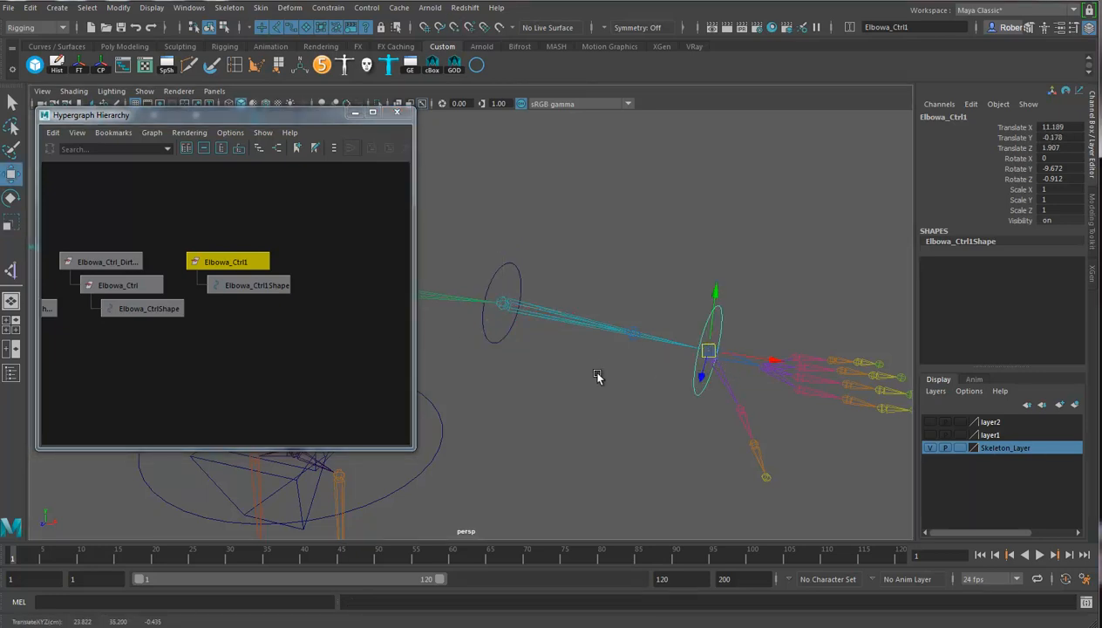
# Show the layer2 body mesh and examine how Elbowa_Ctrl1 fits around the left wrist
pyautogui.click(930, 421)
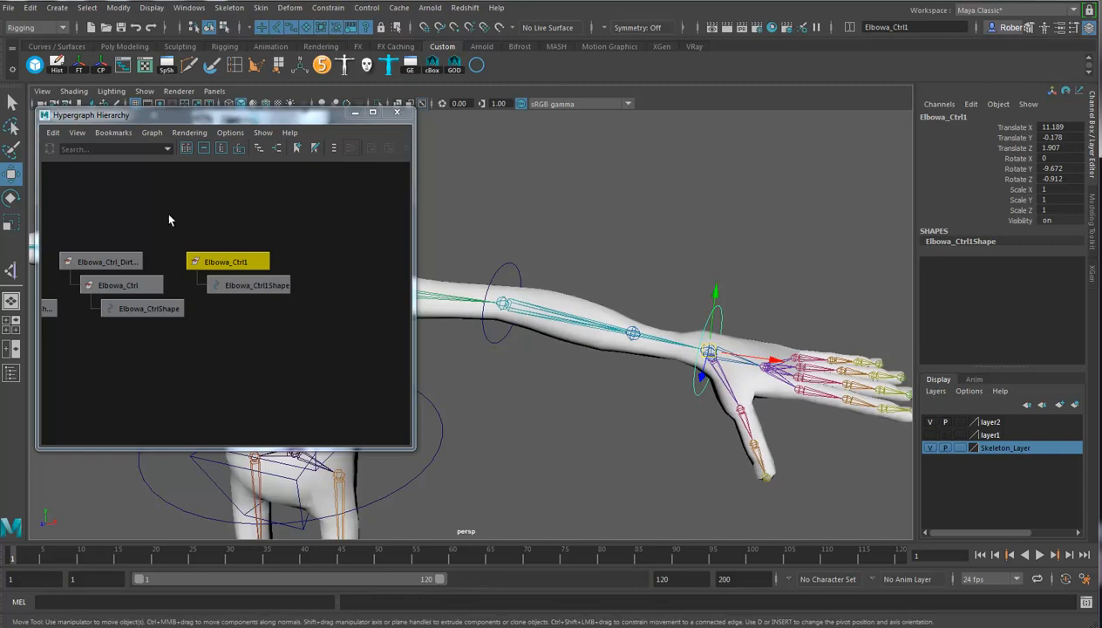
pyautogui.click(12, 222)
pyautogui.keyDown('alt'); pyautogui.moveTo(706, 358); pyautogui.dragTo(668, 351); pyautogui.keyUp('alt')
pyautogui.keyDown('alt'); pyautogui.moveTo(669, 352); pyautogui.dragTo(693, 343, button='middle'); pyautogui.keyUp('alt')
pyautogui.keyDown('alt'); pyautogui.moveTo(693, 343); pyautogui.dragTo(773, 347, button='right'); pyautogui.keyUp('alt')
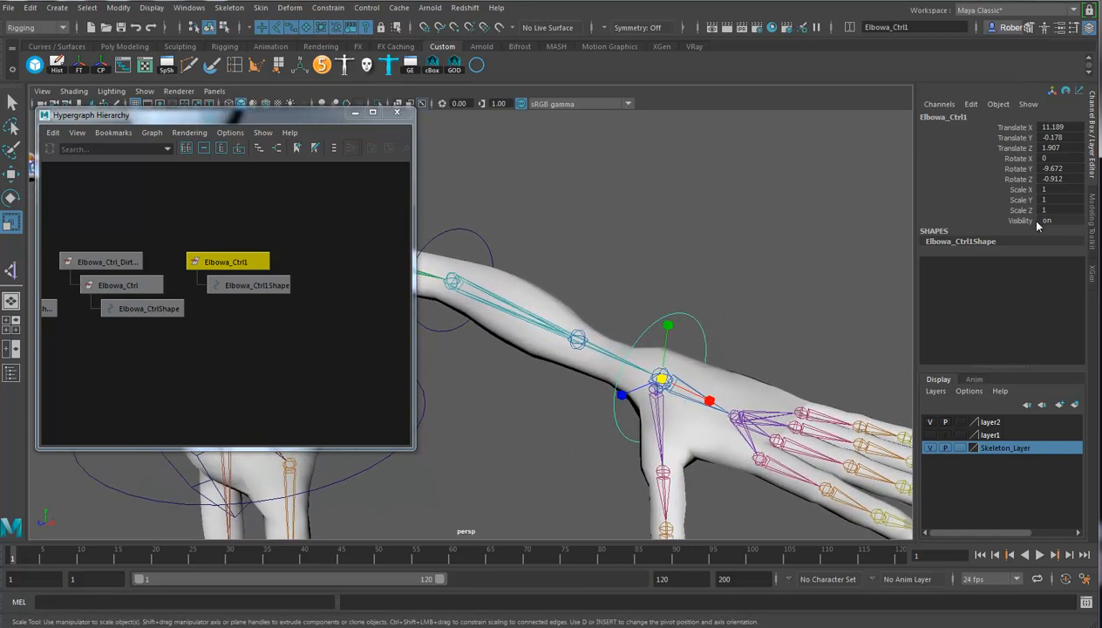
# Freeze the X, Y and Z translation of Elbowa_Ctrl1 and hide the layer2 body mesh
pyautogui.moveTo(1036, 128); pyautogui.dragTo(1033, 145)
pyautogui.rightClick(1025, 149)
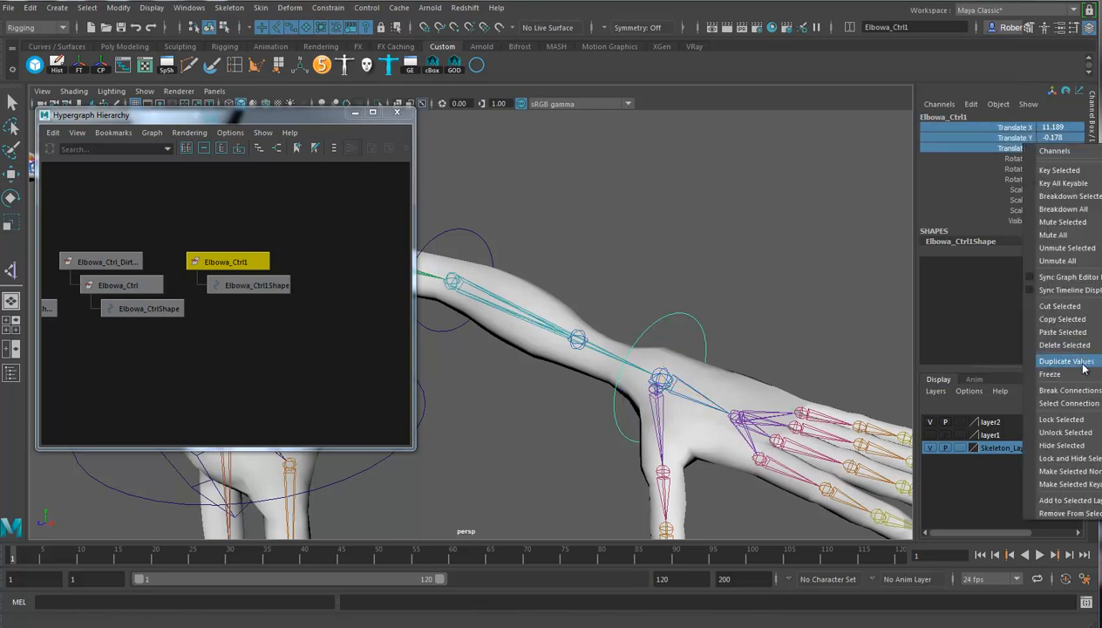
pyautogui.moveTo(1065, 375)
pyautogui.click(985, 376)
pyautogui.keyDown('alt'); pyautogui.moveTo(641, 362); pyautogui.dragTo(677, 356); pyautogui.keyUp('alt')
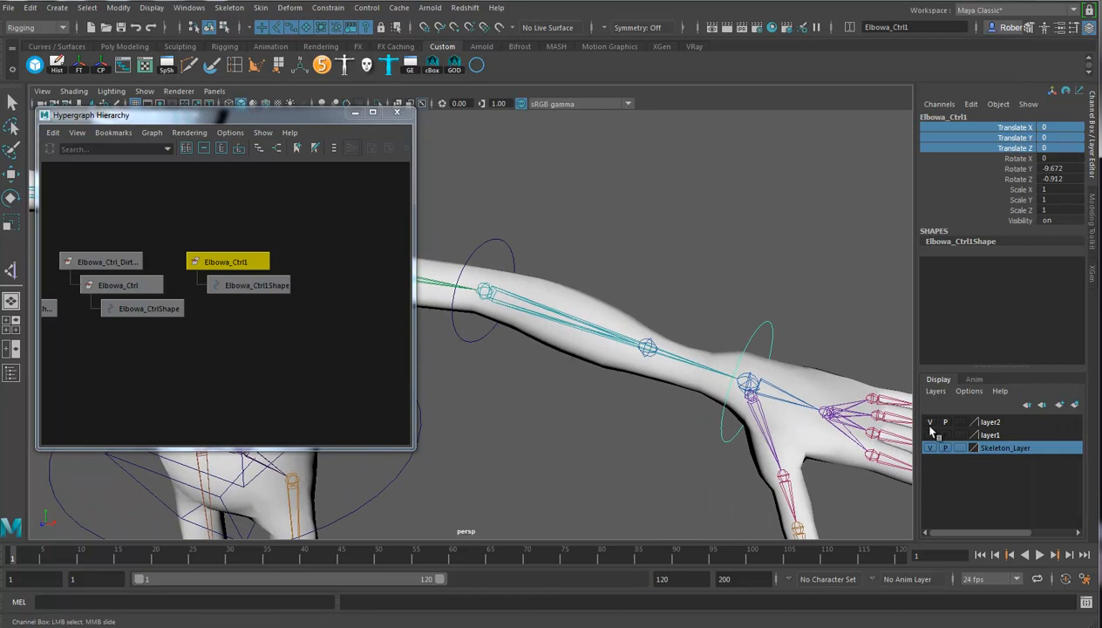
pyautogui.moveTo(931, 422); pyautogui.dragTo(931, 435)
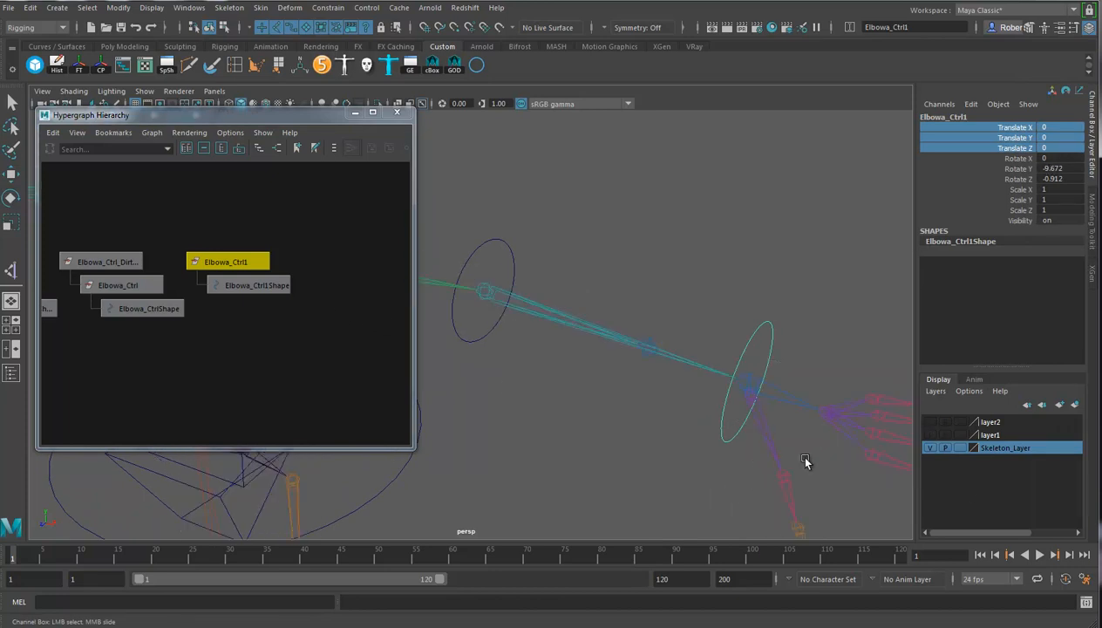
# Orient-constrain Elbowa_Ctrl1 to the L_Wrist joint so the circle takes the joint's orientation
pyautogui.click(787, 381)
pyautogui.click(775, 324)
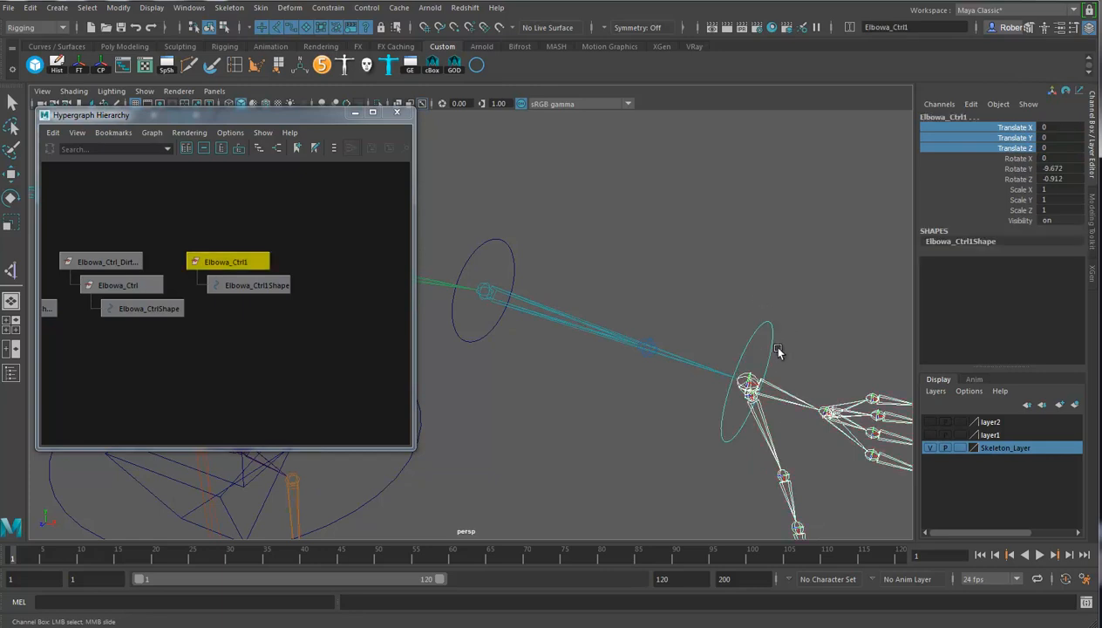
pyautogui.click(328, 8)
pyautogui.click(346, 69)
pyautogui.keyDown('alt'); pyautogui.moveTo(487, 305); pyautogui.dragTo(636, 295); pyautogui.keyUp('alt')
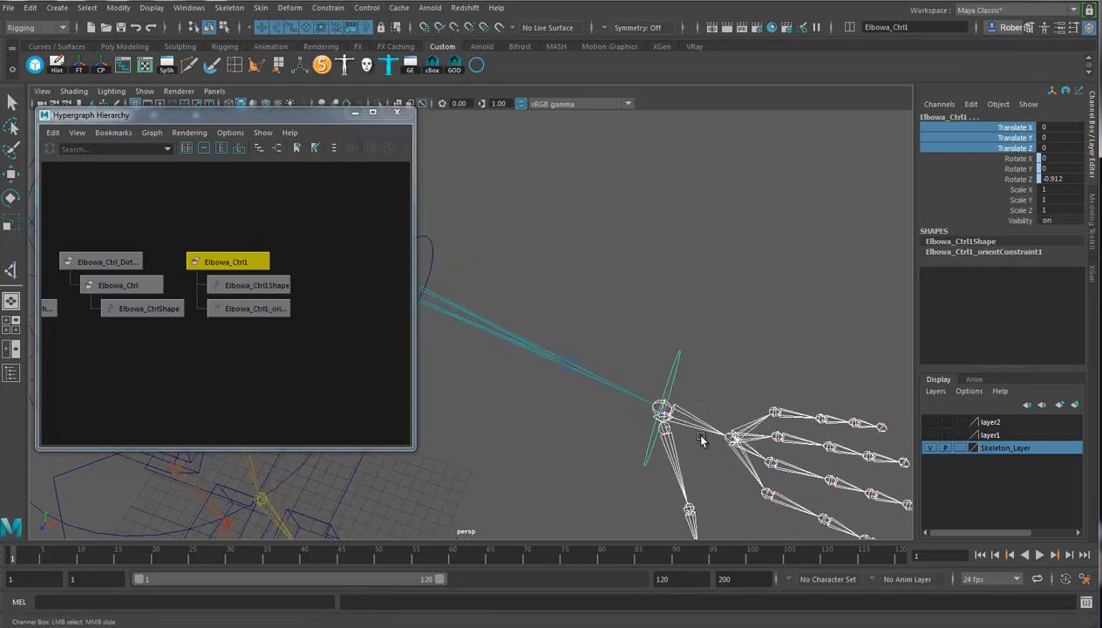
# Compare the axes of L_Wrist and the circle control, and delete the orient constraint under Elbowa_Ctrl1
pyautogui.click(702, 448)
pyautogui.press('r')
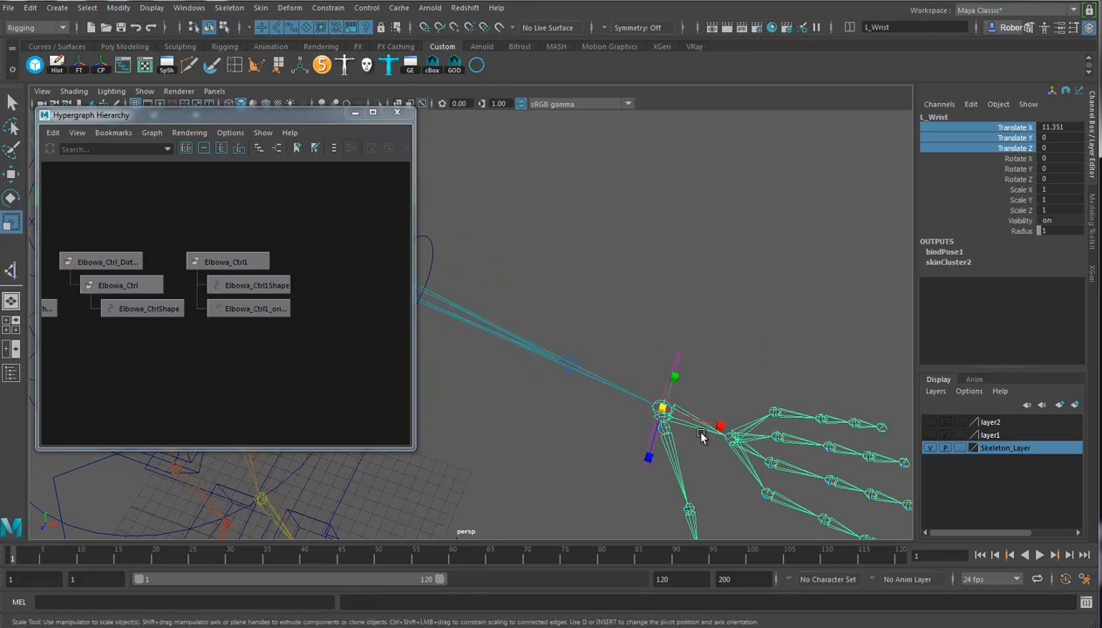
pyautogui.click(680, 363)
pyautogui.moveTo(706, 399); pyautogui.dragTo(693, 375)
pyautogui.keyDown('alt'); pyautogui.moveTo(605, 256); pyautogui.dragTo(590, 276); pyautogui.keyUp('alt')
pyautogui.click(259, 310)
pyautogui.press('Delete')
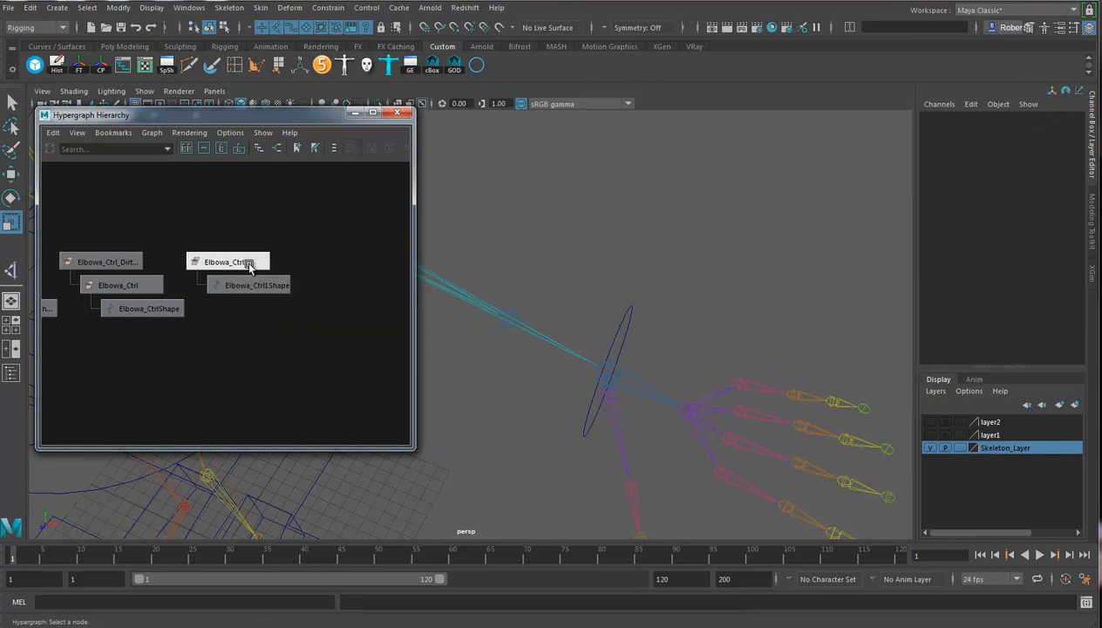
# Rename Elbowa_Ctrl1 as Wrist_Ctrl
pyautogui.click(254, 268)
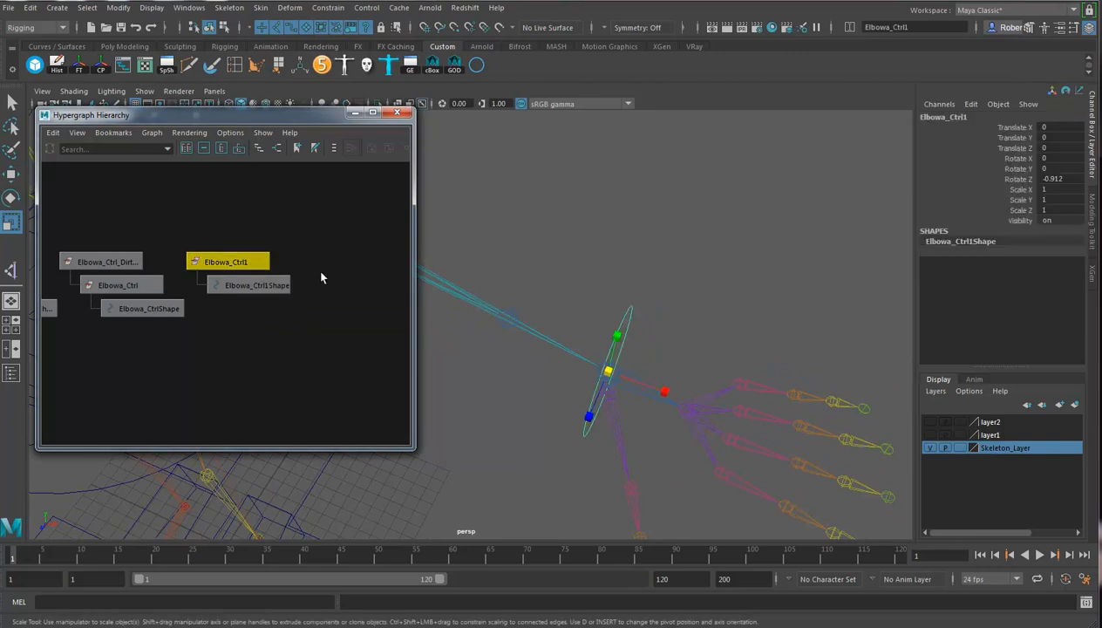
pyautogui.click(942, 120)
pyautogui.moveTo(947, 119); pyautogui.dragTo(937, 120)
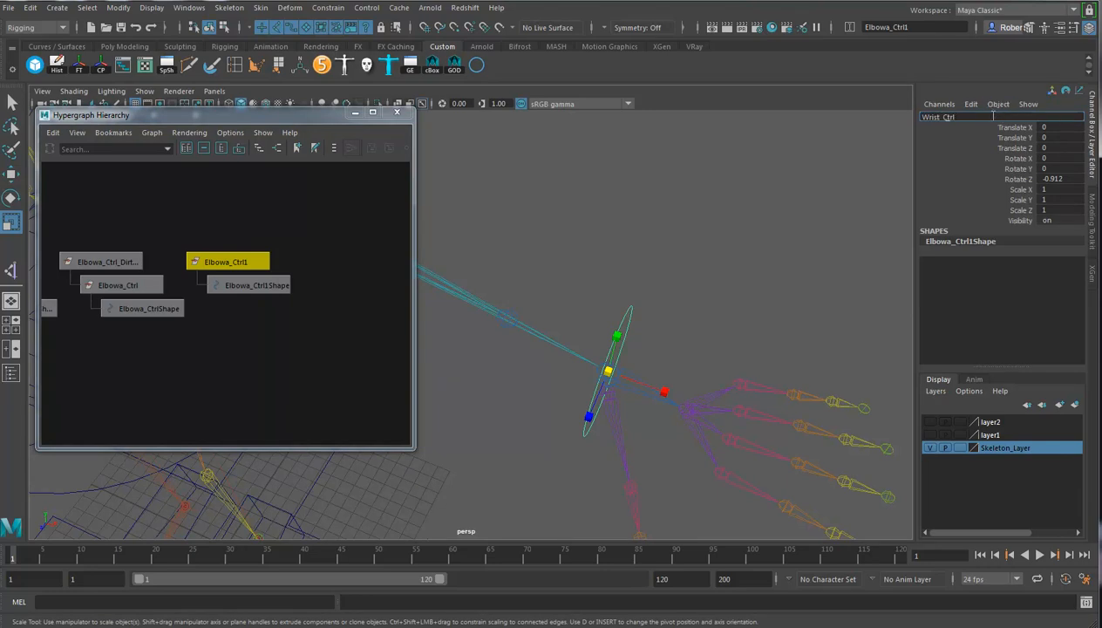
pyautogui.press('Return')
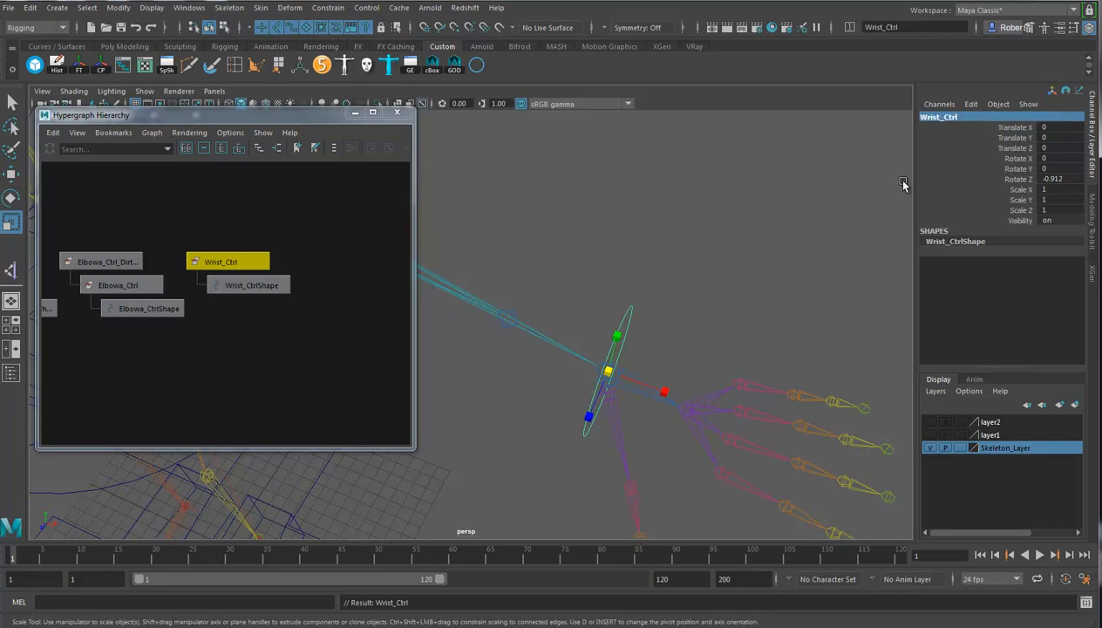
# Duplicate Wrist_Ctrl, delete the copy's shape node, and parent Wrist_Ctrl under the empty copy
pyautogui.click(234, 262)
pyautogui.hotkey('ctrl', 'd')
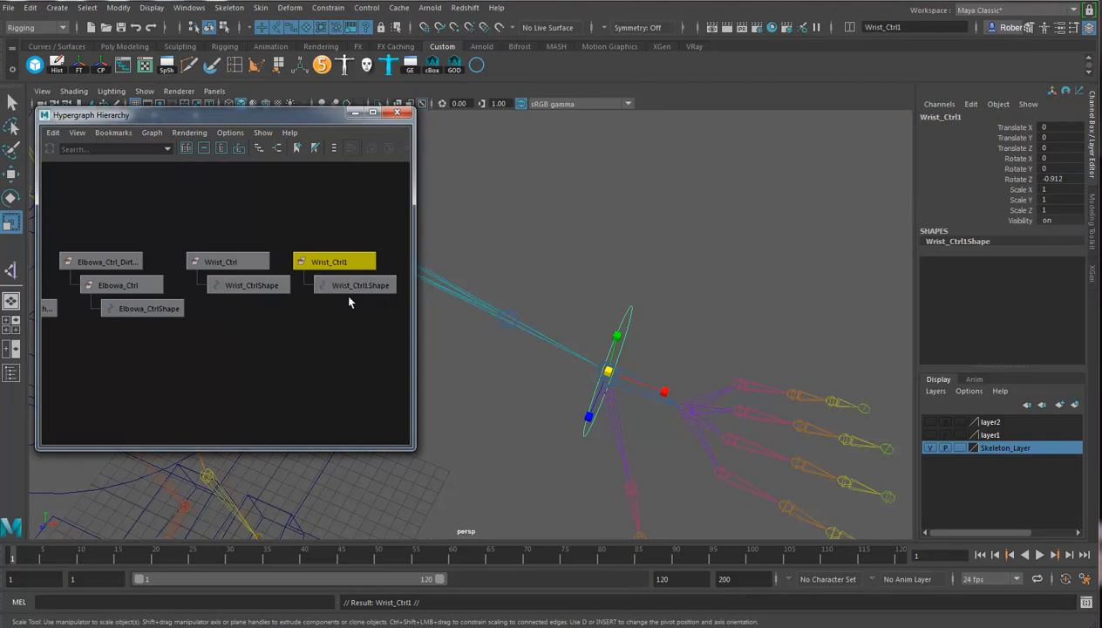
pyautogui.click(345, 288)
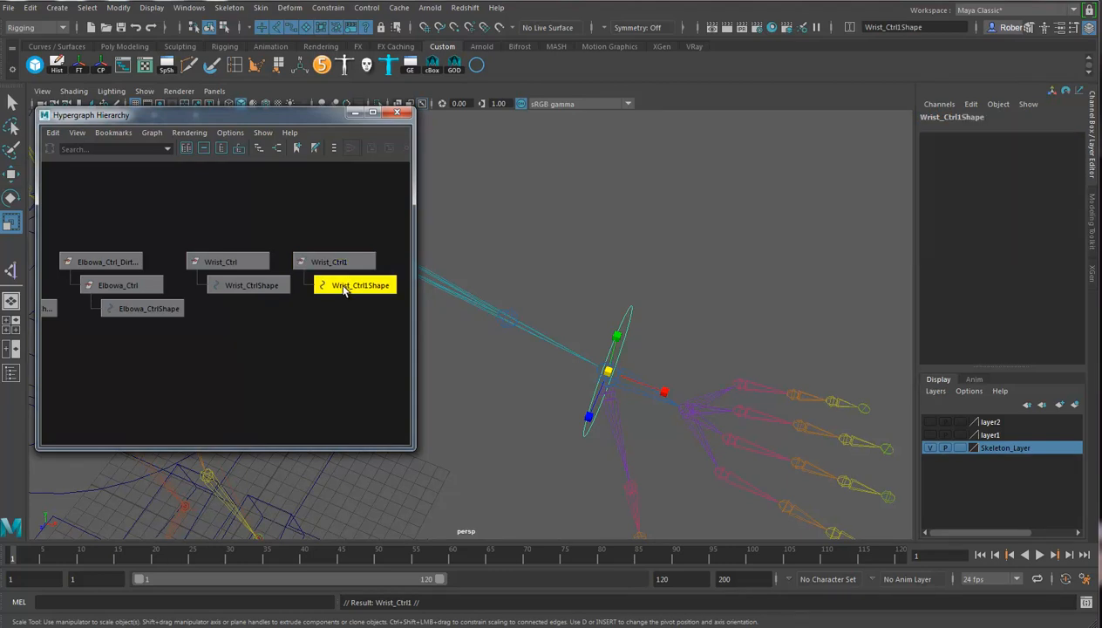
pyautogui.press('Delete')
pyautogui.moveTo(244, 265); pyautogui.dragTo(324, 264, button='middle')
# Rename Wrist_Ctrl's parent node as Wrist_Ctrl_DirtyGrp and check the transforms of Wrist_Ctrl
pyautogui.click(234, 264)
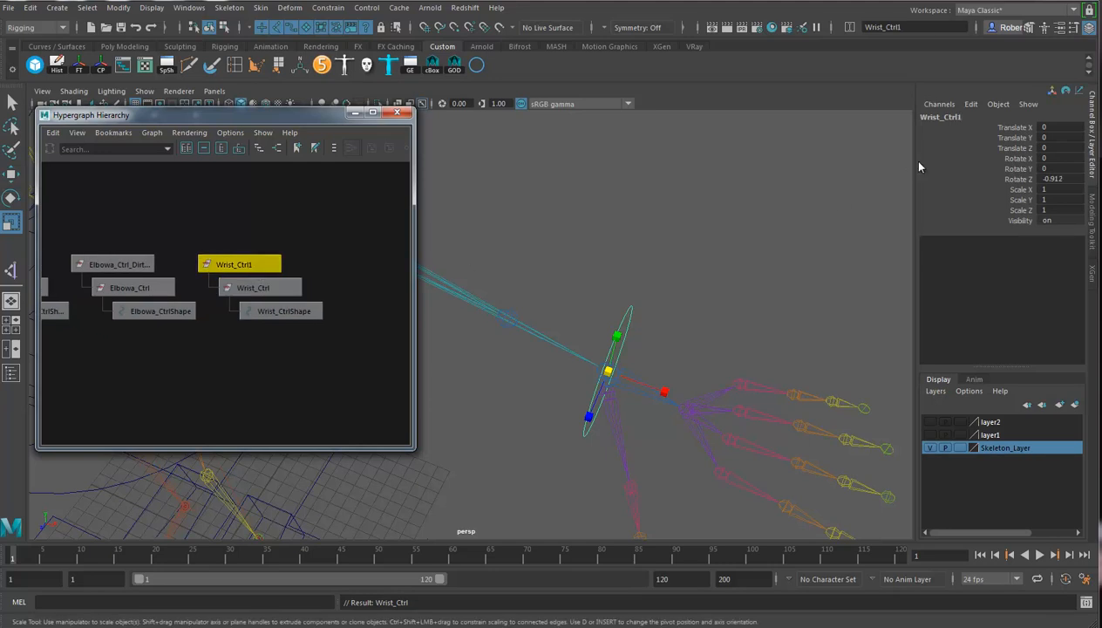
pyautogui.doubleClick(980, 117)
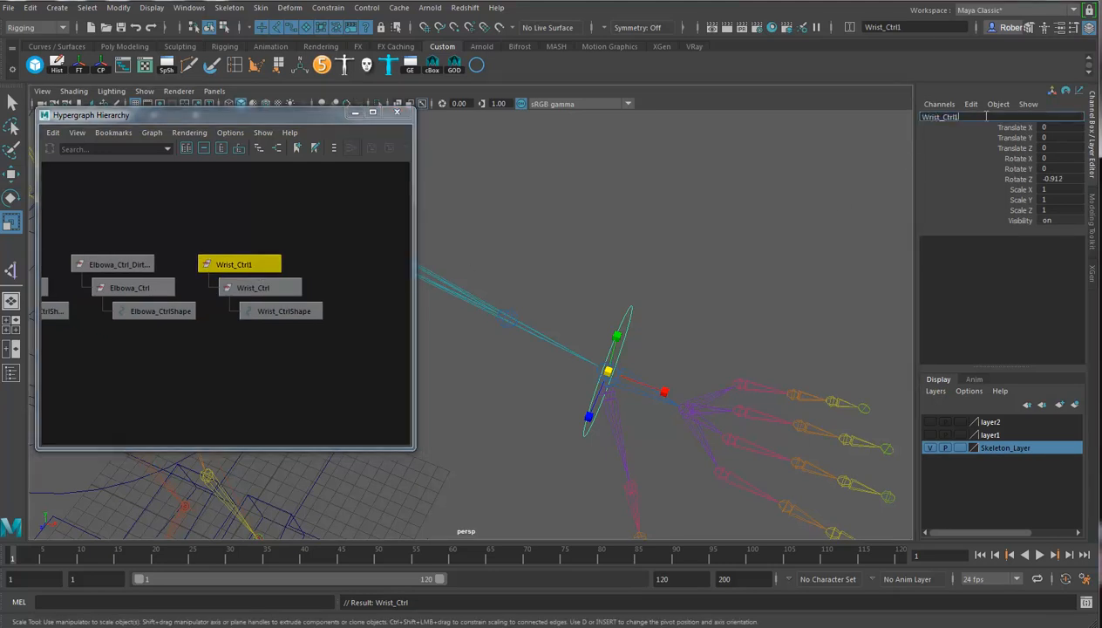
pyautogui.press('BackSpace')
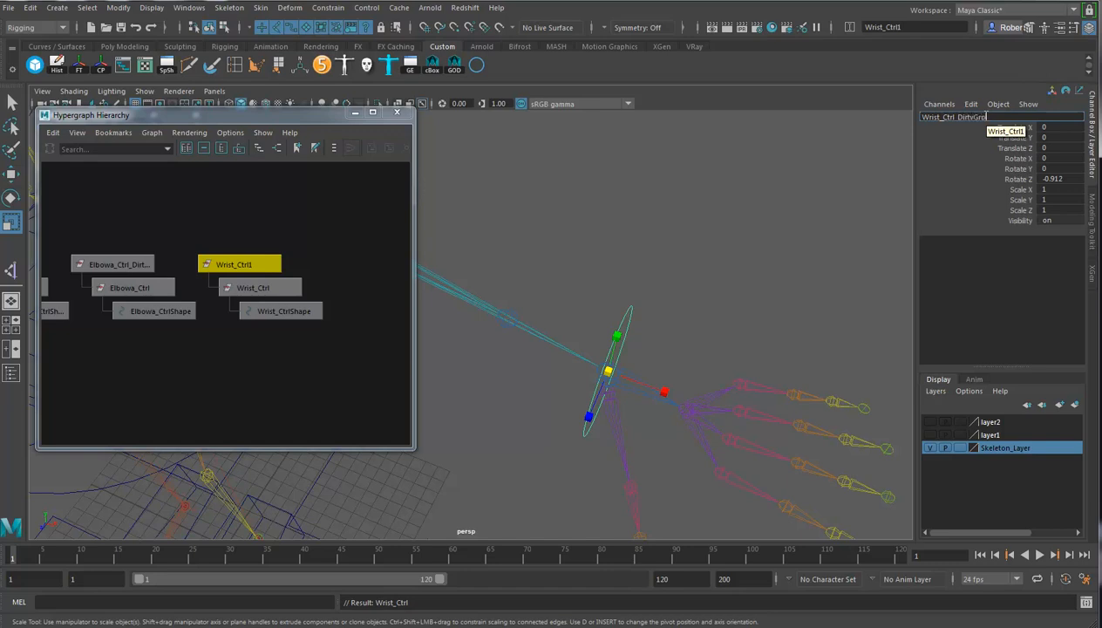
pyautogui.write('_DirtyGrp')
pyautogui.press('Return')
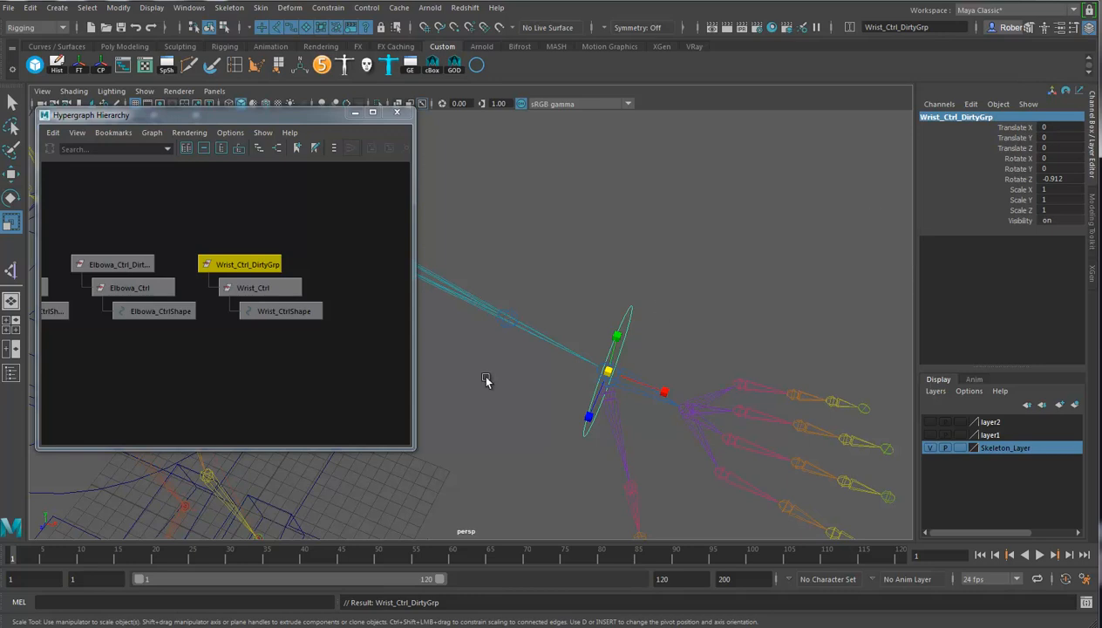
pyautogui.click(247, 293)
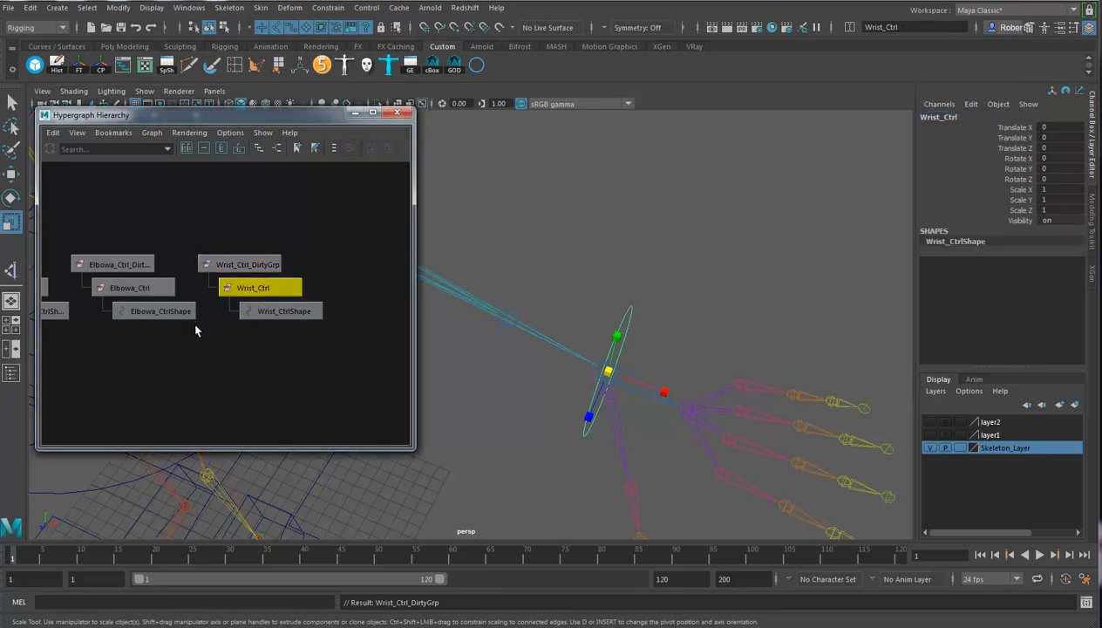
# Parent Wrist_Ctrl_DirtyGrp under Elbowa_Ctrl, and Elbowa_Ctrl_DirtyGrp under Shoulder_Ctrl
pyautogui.keyDown('alt'); pyautogui.moveTo(649, 383); pyautogui.dragTo(628, 329); pyautogui.keyUp('alt')
pyautogui.click(299, 270)
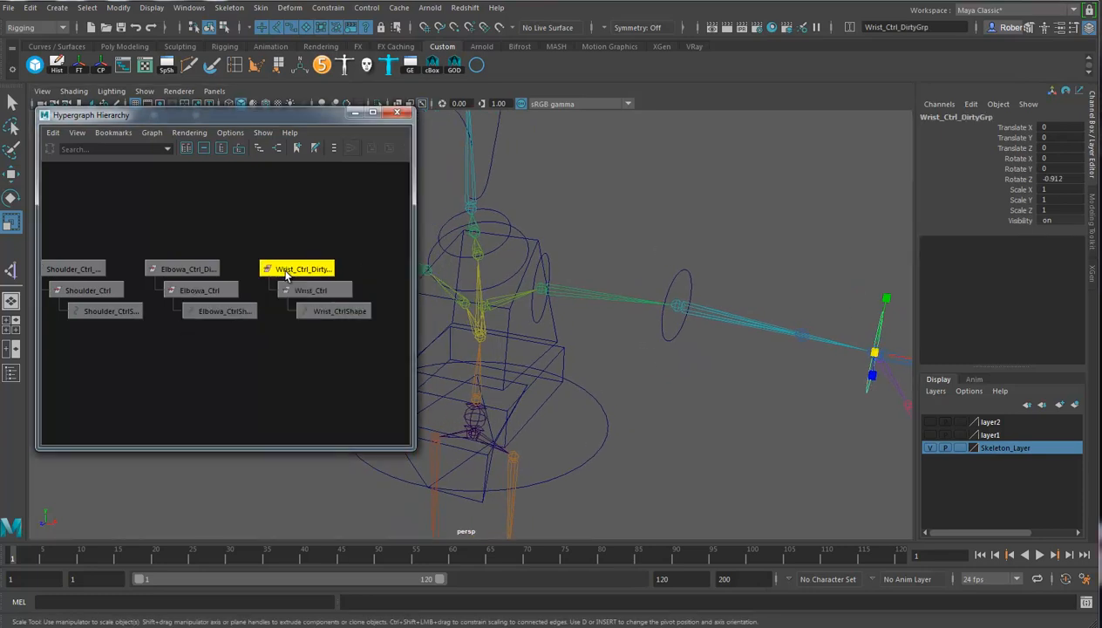
pyautogui.moveTo(303, 272)
pyautogui.mouseDown(button='middle')
pyautogui.moveTo(192, 290)
pyautogui.moveTo(195, 302)
pyautogui.moveTo(219, 272)
pyautogui.moveTo(282, 277)
pyautogui.mouseUp(button='middle')
pyautogui.click(184, 271)
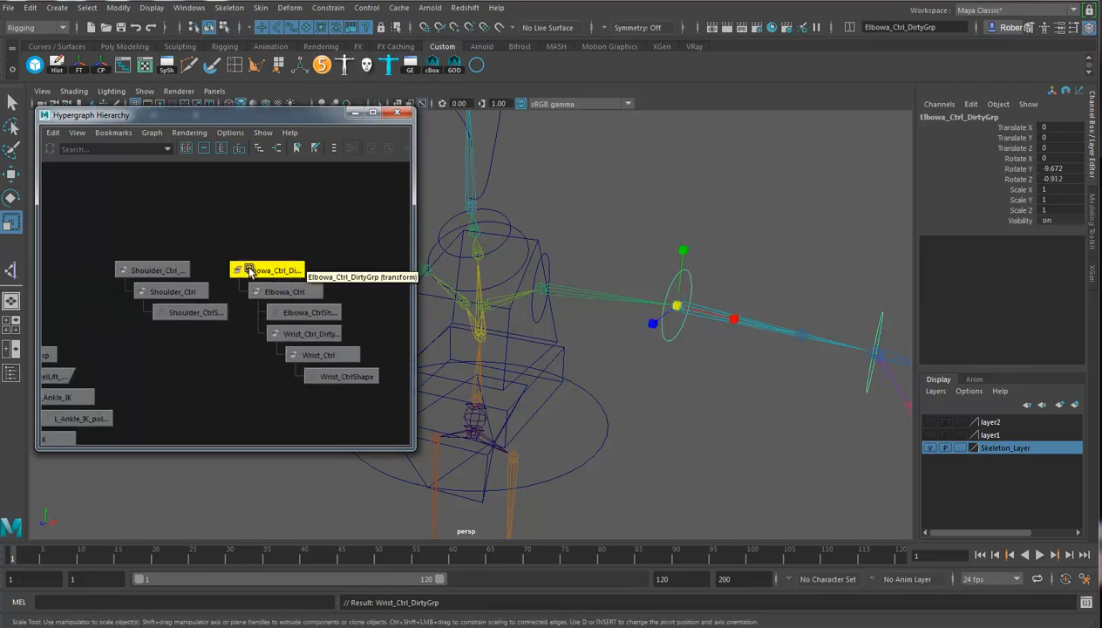
pyautogui.moveTo(271, 273); pyautogui.dragTo(174, 293, button='middle')
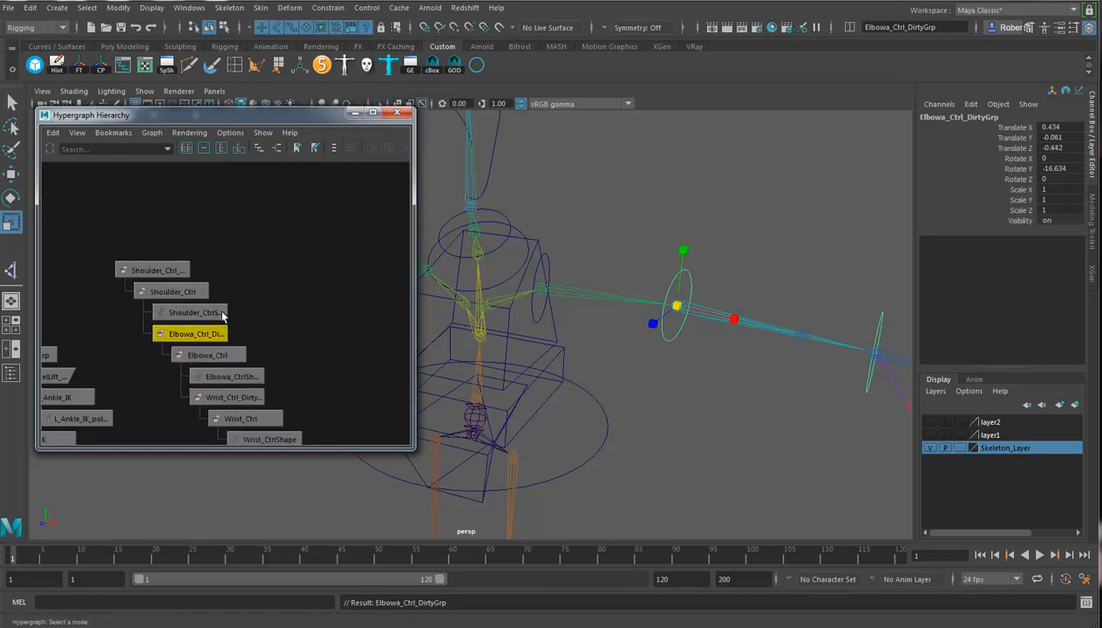
# Orient-constrain the L_Shoulder joint to Shoulder_Ctrl
pyautogui.keyDown('alt'); pyautogui.moveTo(756, 389); pyautogui.dragTo(686, 421); pyautogui.keyUp('alt')
pyautogui.keyDown('alt'); pyautogui.moveTo(560, 338); pyautogui.dragTo(593, 310); pyautogui.keyUp('alt')
pyautogui.click(571, 295)
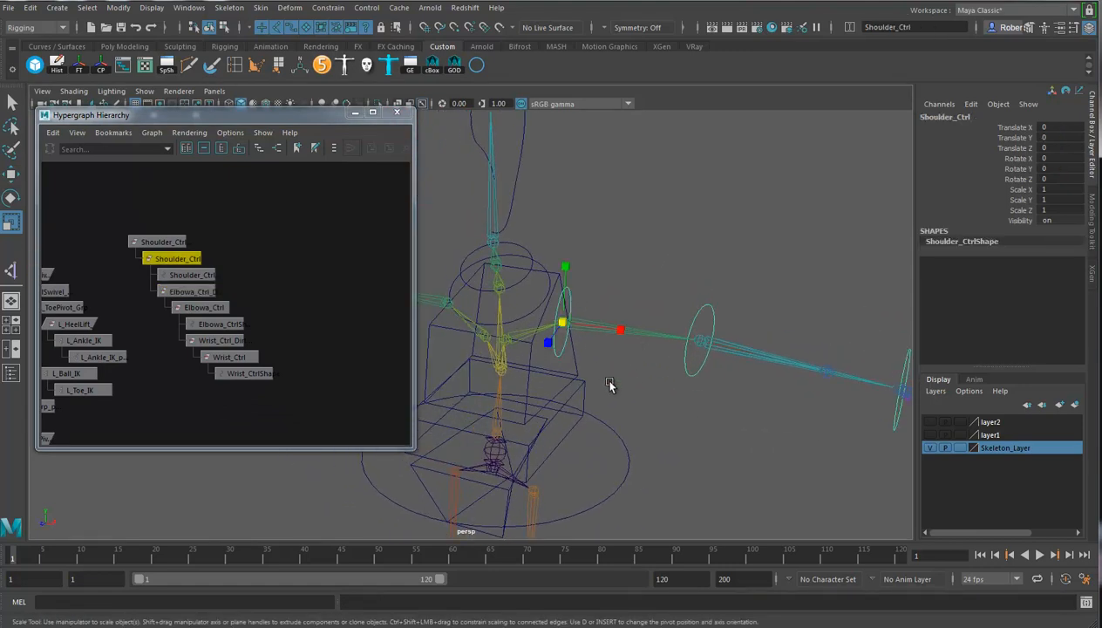
pyautogui.click(628, 329)
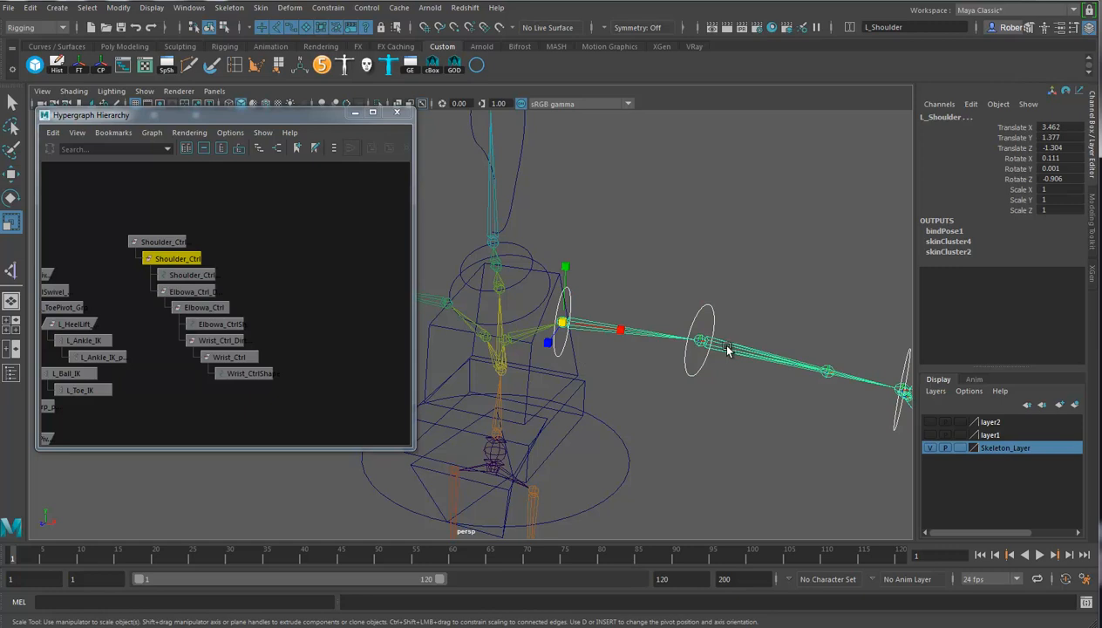
pyautogui.click(341, 10)
pyautogui.click(343, 68)
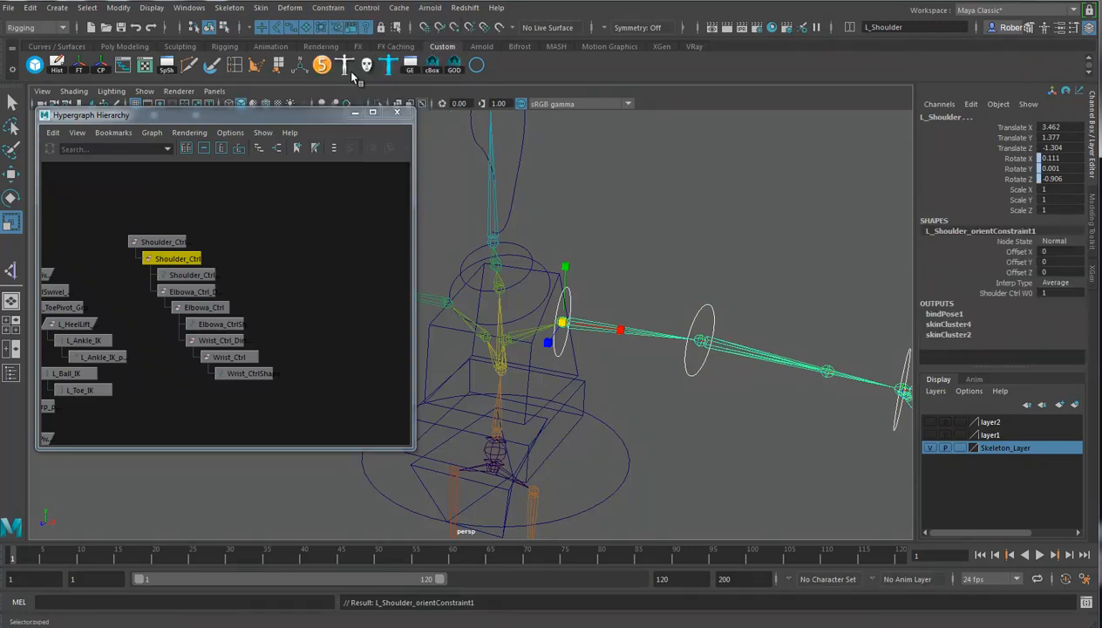
# Orient-constrain the L_Elbowa joint to Elbowa_Ctrl
pyautogui.keyDown('alt'); pyautogui.moveTo(605, 376); pyautogui.dragTo(522, 360, button='middle'); pyautogui.keyUp('alt')
pyautogui.keyDown('alt'); pyautogui.moveTo(759, 397); pyautogui.dragTo(710, 384, button='middle'); pyautogui.keyUp('alt')
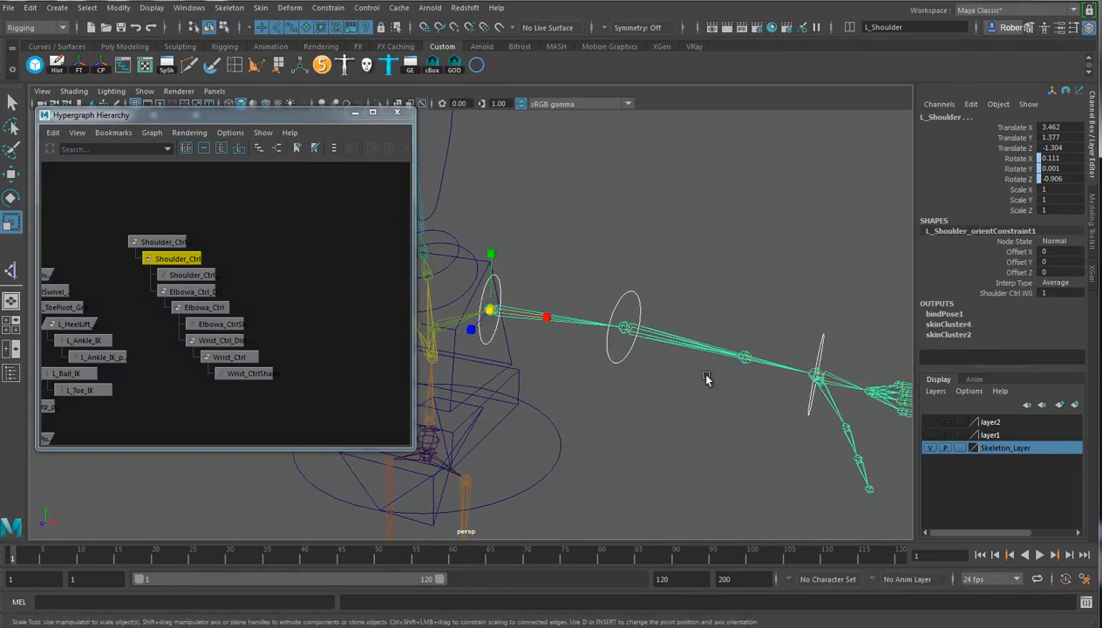
pyautogui.click(625, 328)
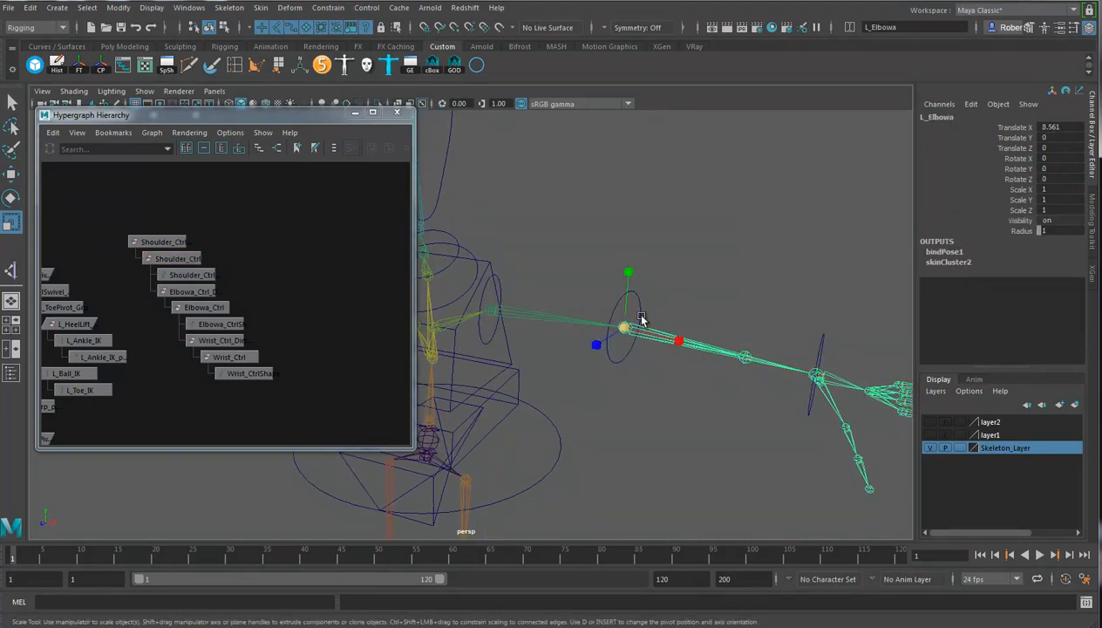
pyautogui.click(639, 302)
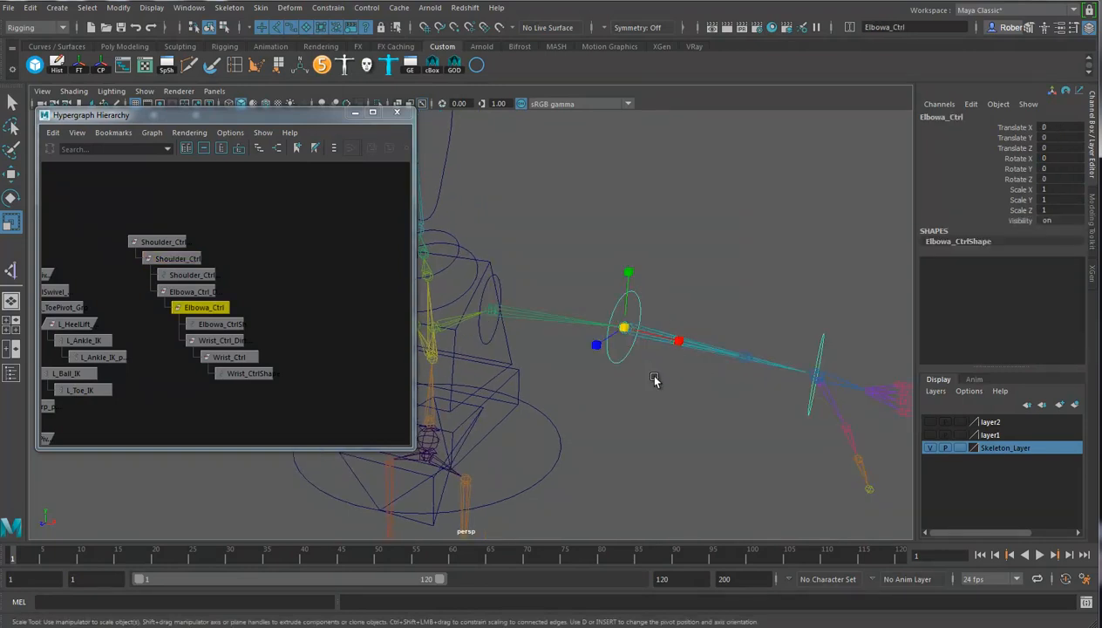
pyautogui.keyDown('shift'); pyautogui.moveTo(684, 323); pyautogui.dragTo(662, 366); pyautogui.keyUp('shift')
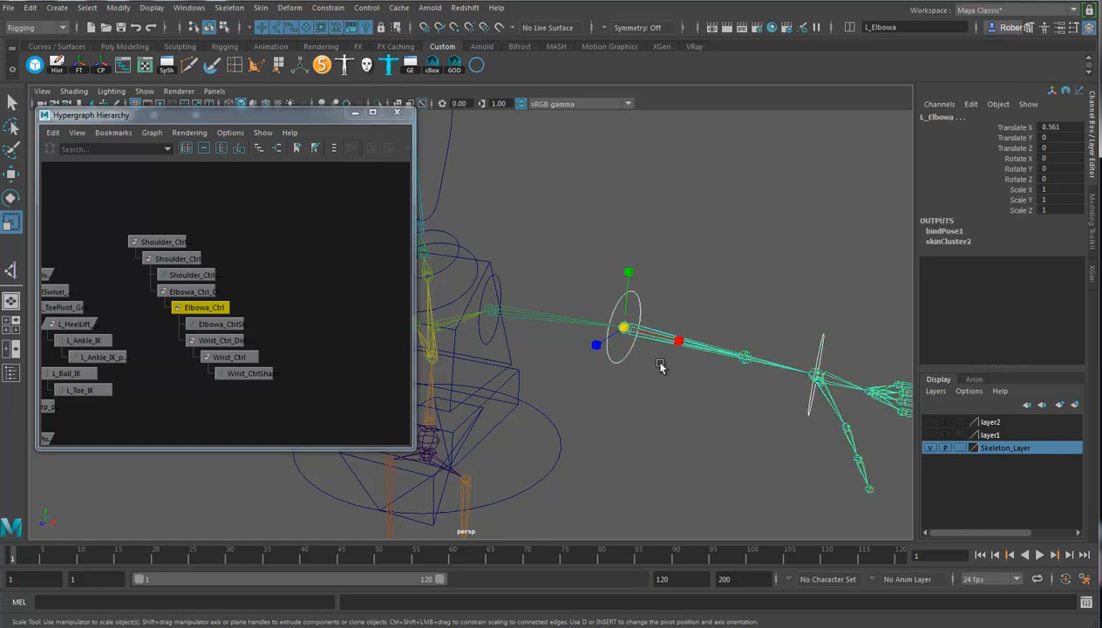
pyautogui.click(328, 9)
pyautogui.click(344, 67)
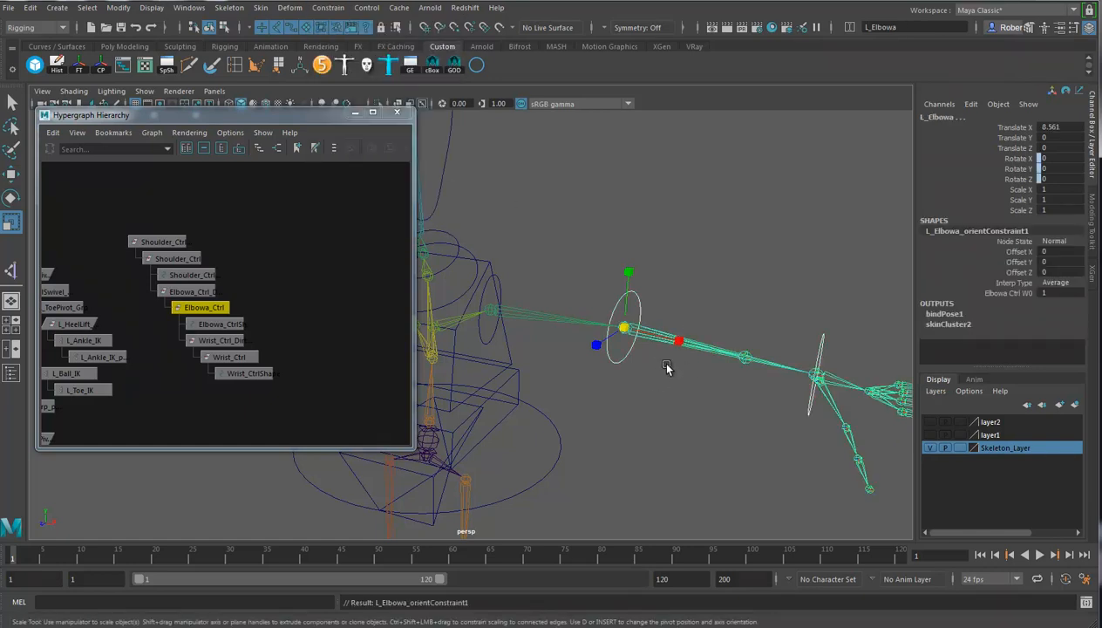
# Orient-constrain the L_Wrist joint to Wrist_Ctrl
pyautogui.keyDown('alt'); pyautogui.moveTo(835, 359); pyautogui.dragTo(760, 347, button='middle'); pyautogui.keyUp('alt')
pyautogui.moveTo(708, 313); pyautogui.dragTo(743, 351)
pyautogui.keyDown('alt'); pyautogui.moveTo(781, 360); pyautogui.dragTo(755, 339, button='middle'); pyautogui.keyUp('alt')
pyautogui.keyDown('shift'); pyautogui.moveTo(746, 321); pyautogui.dragTo(723, 371); pyautogui.keyUp('shift')
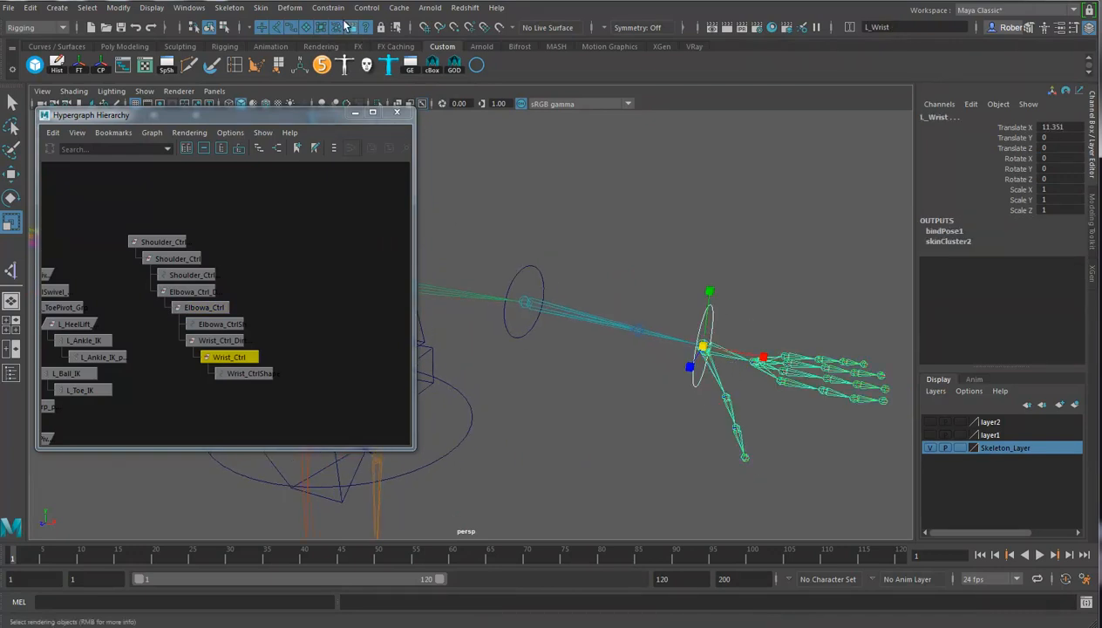
pyautogui.click(328, 8)
pyautogui.click(342, 67)
# Test the left arm rig by rotating its shoulder and elbow controls, and undo the test rotations
pyautogui.keyDown('alt'); pyautogui.moveTo(620, 330); pyautogui.dragTo(715, 304, button='middle'); pyautogui.keyUp('alt')
pyautogui.click(605, 290)
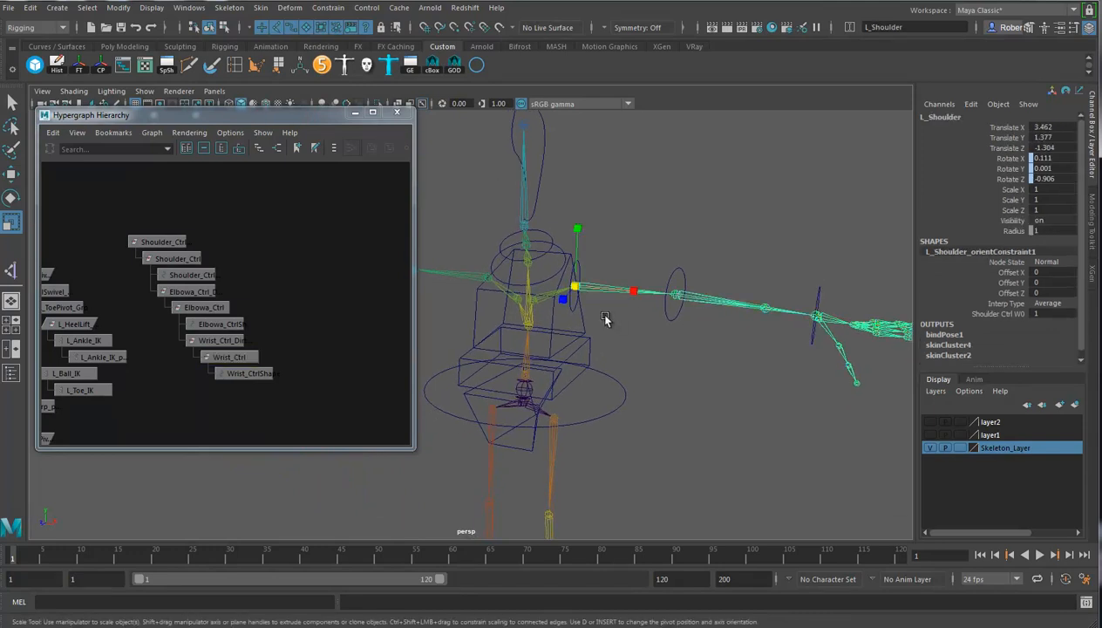
pyautogui.keyDown('alt'); pyautogui.moveTo(621, 228); pyautogui.dragTo(632, 245); pyautogui.keyUp('alt')
pyautogui.click(630, 247)
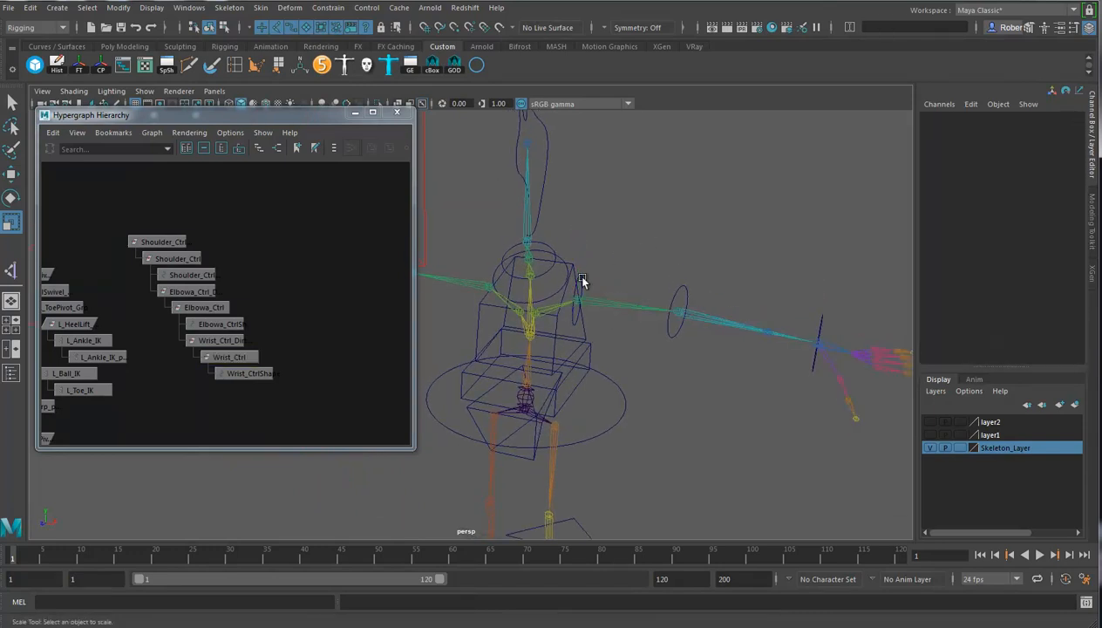
pyautogui.click(582, 280)
pyautogui.press('e')
pyautogui.moveTo(623, 290); pyautogui.dragTo(690, 352)
pyautogui.click(715, 339)
pyautogui.hotkey('ctrl', 'z')
pyautogui.keyDown('alt'); pyautogui.moveTo(420, 324); pyautogui.dragTo(667, 367); pyautogui.keyUp('alt')
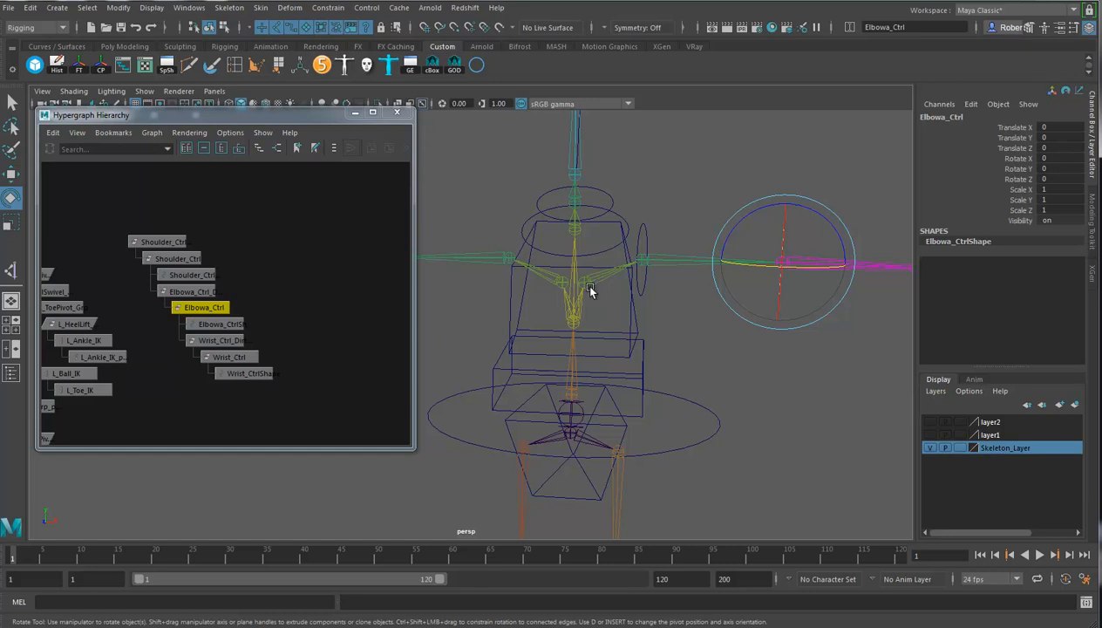
pyautogui.moveTo(630, 350)
pyautogui.keyDown('alt'); pyautogui.mouseDown()
pyautogui.moveTo(627, 332)
pyautogui.moveTo(558, 315)
pyautogui.moveTo(665, 340)
pyautogui.moveTo(608, 340)
pyautogui.moveTo(649, 347)
pyautogui.mouseUp(); pyautogui.keyUp('alt')
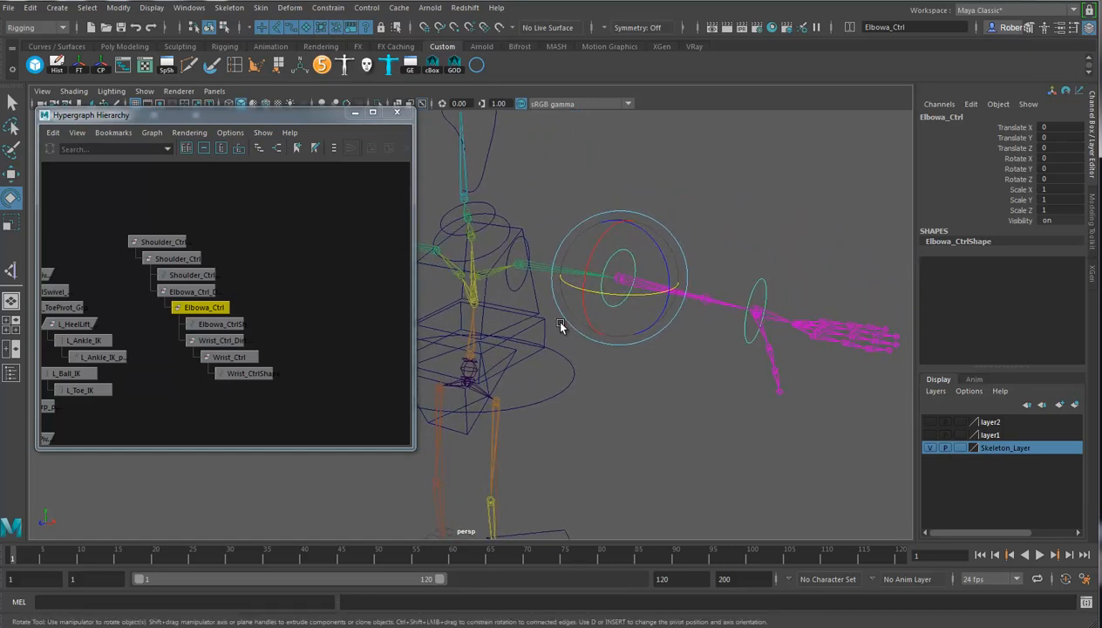
# Create a NURBS circle for the left clavicle control
pyautogui.keyDown('alt'); pyautogui.moveTo(527, 324); pyautogui.dragTo(589, 280); pyautogui.keyUp('alt')
pyautogui.keyDown('alt'); pyautogui.moveTo(575, 344); pyautogui.dragTo(574, 265); pyautogui.keyUp('alt')
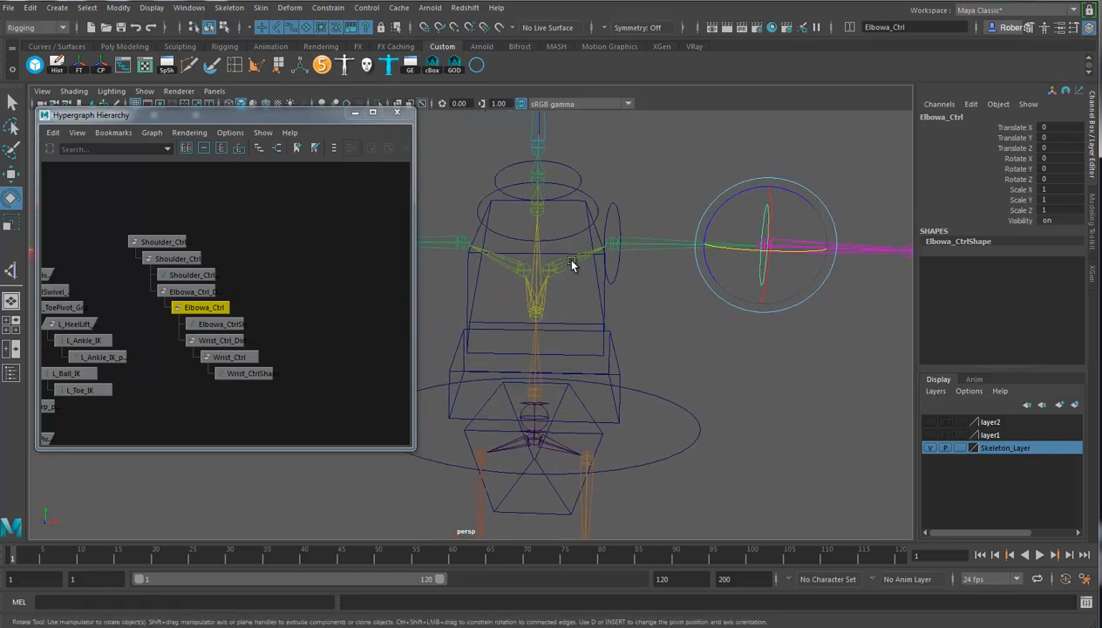
pyautogui.click(564, 331)
pyautogui.keyDown('alt'); pyautogui.moveTo(618, 302); pyautogui.dragTo(590, 320); pyautogui.keyUp('alt')
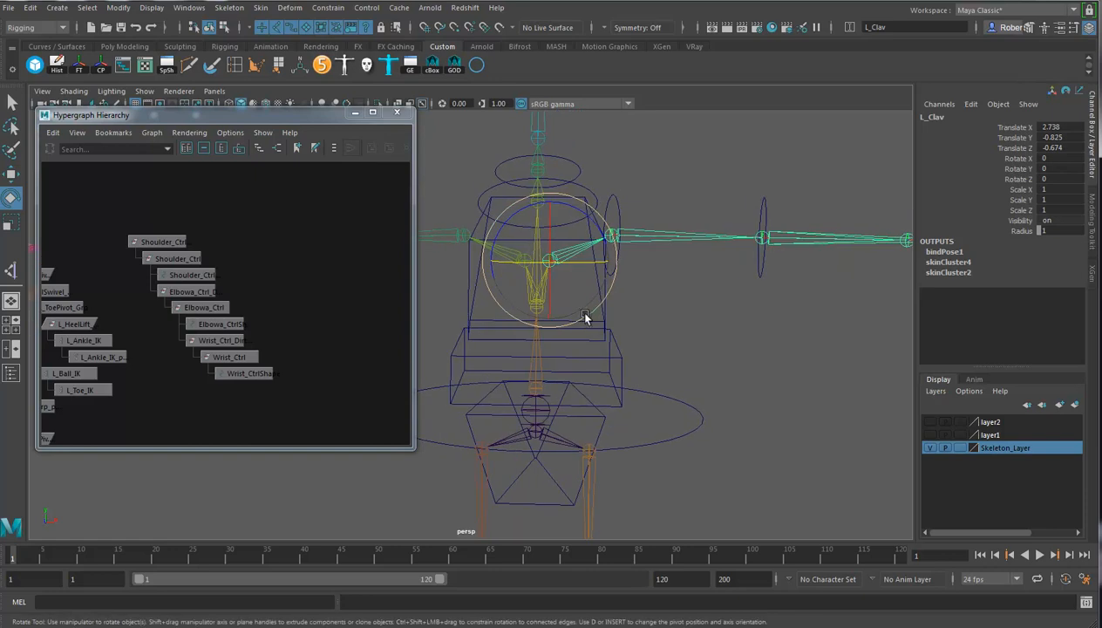
pyautogui.keyDown('alt'); pyautogui.moveTo(659, 315); pyautogui.dragTo(689, 337); pyautogui.keyUp('alt')
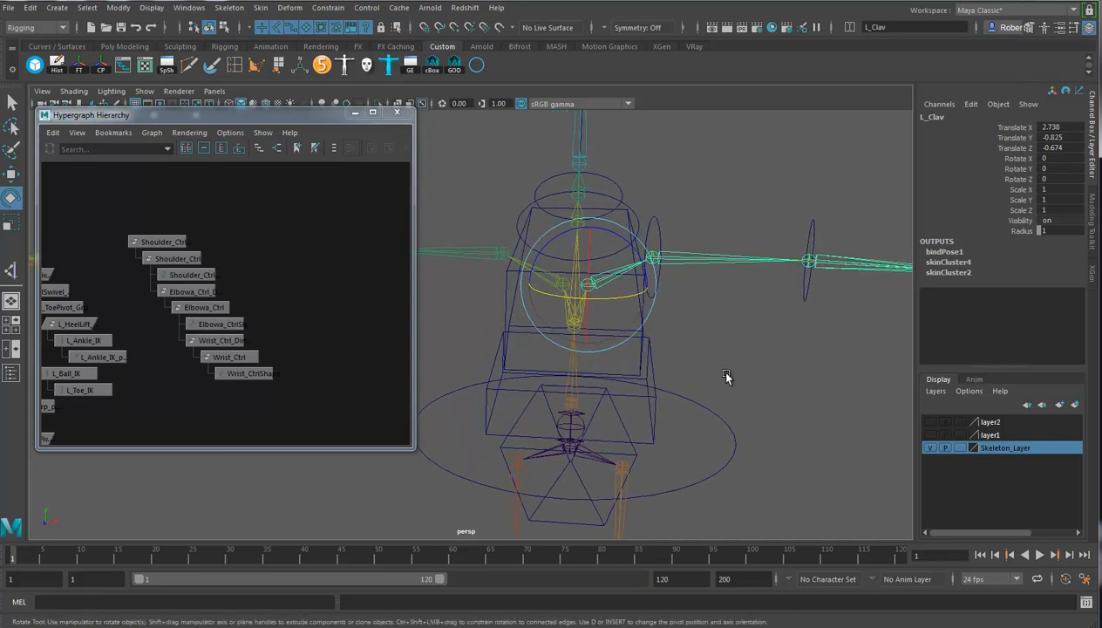
pyautogui.click(55, 8)
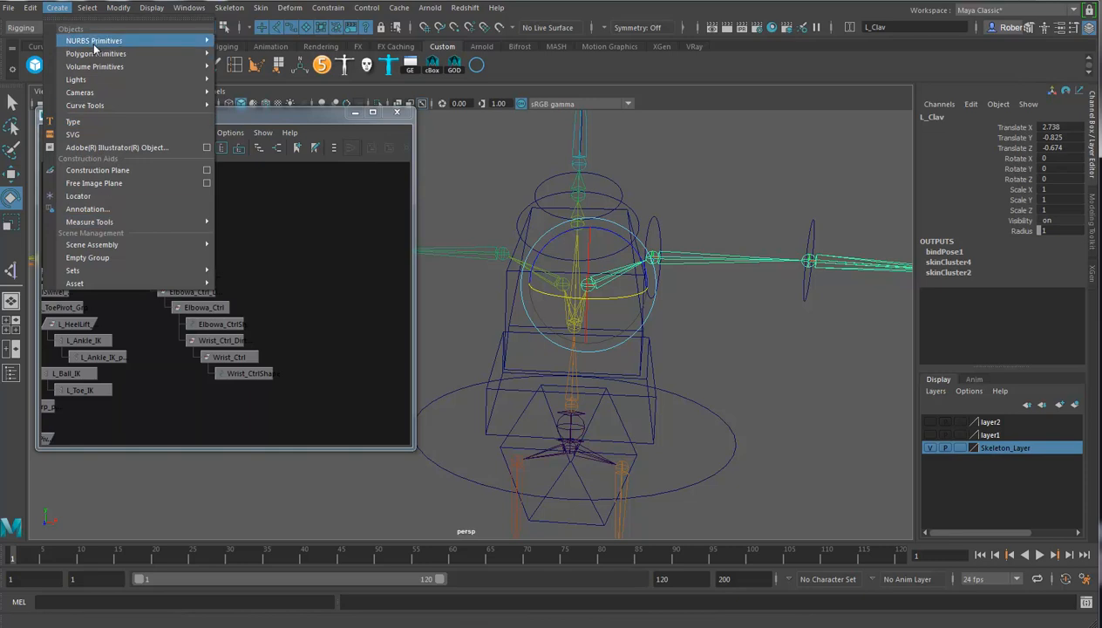
pyautogui.moveTo(94, 42)
pyautogui.click(239, 129)
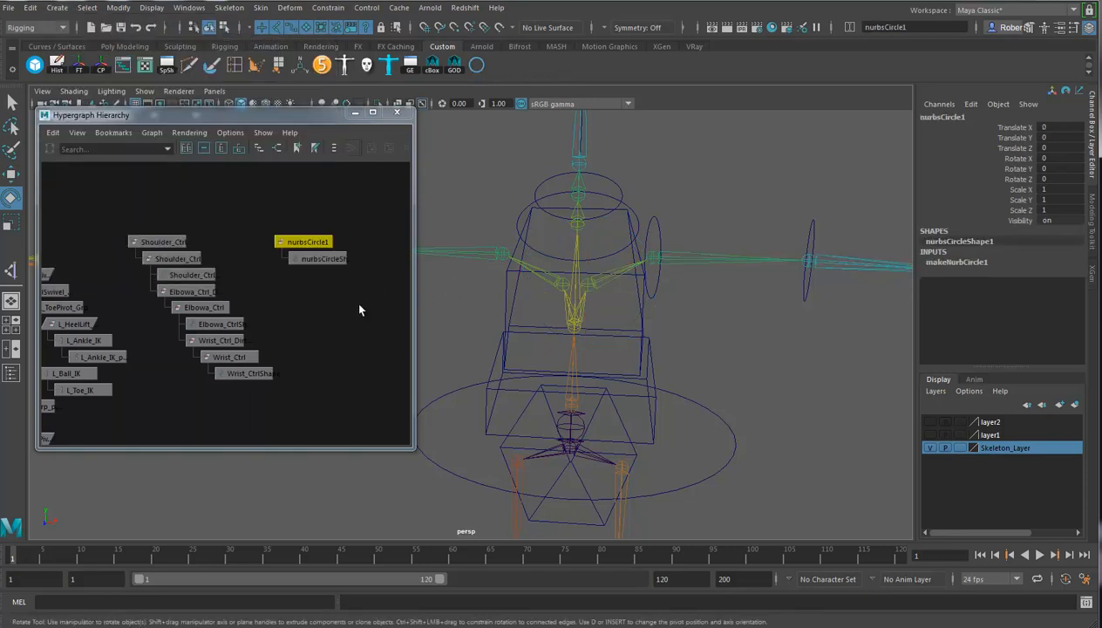
# Move the new circle up beside the left clavicle, to about 3.915 in X and 34.136 in Y
pyautogui.keyDown('alt'); pyautogui.moveTo(619, 373); pyautogui.dragTo(575, 323); pyautogui.keyUp('alt')
pyautogui.press('w')
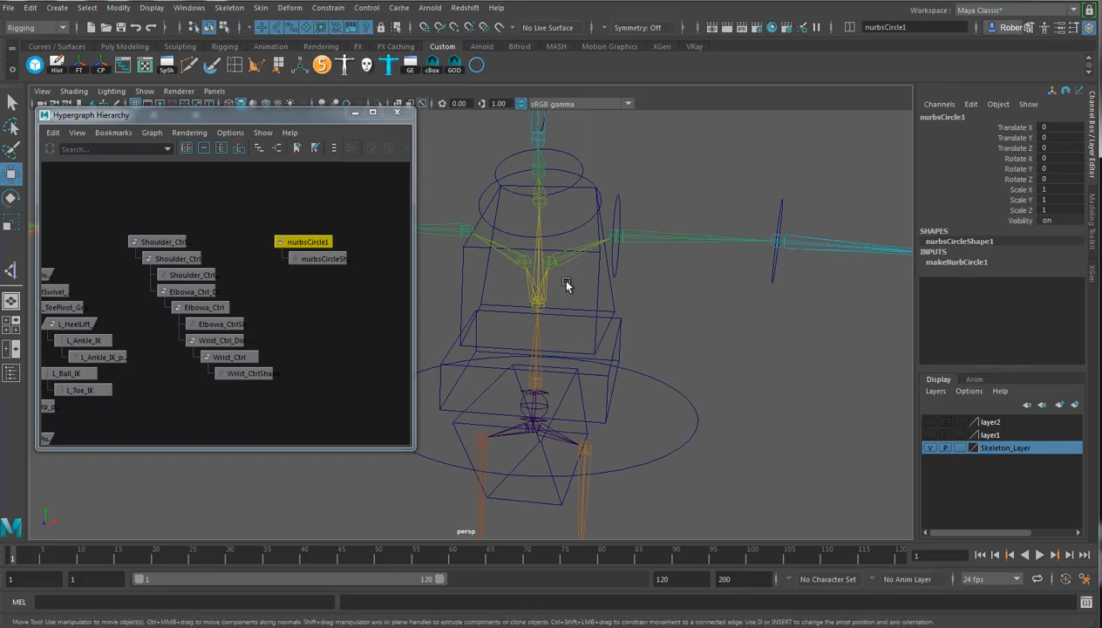
pyautogui.moveTo(572, 274); pyautogui.dragTo(564, 265, button='middle')
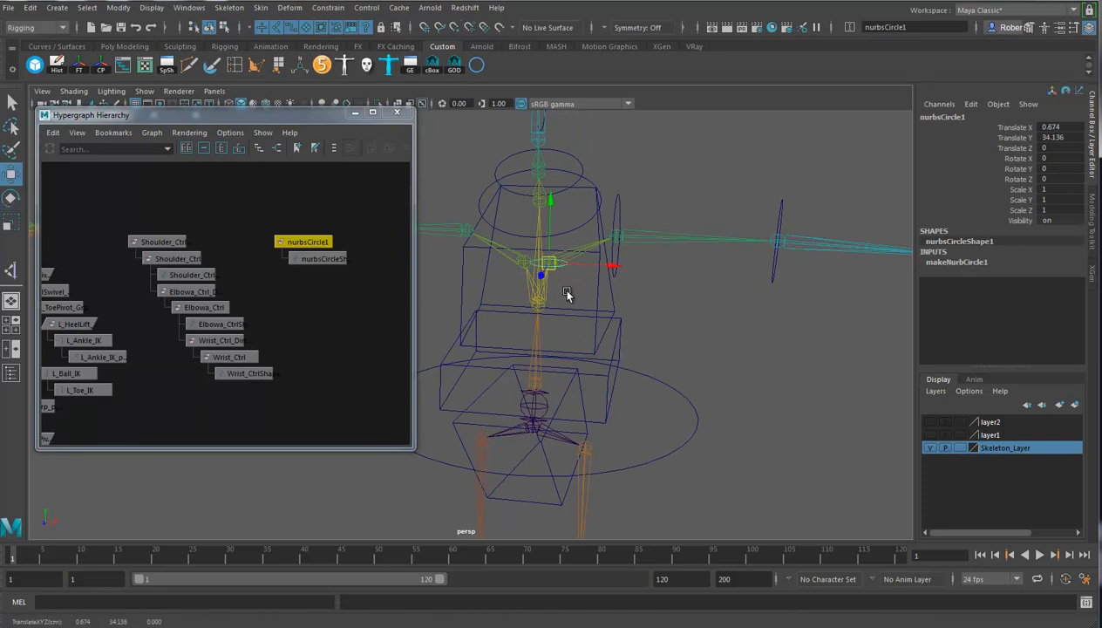
pyautogui.keyDown('alt'); pyautogui.moveTo(618, 298); pyautogui.dragTo(655, 255); pyautogui.keyUp('alt')
# Rotate the circle -90 degrees in Z and scale it uniformly to about 3.62
pyautogui.press('e')
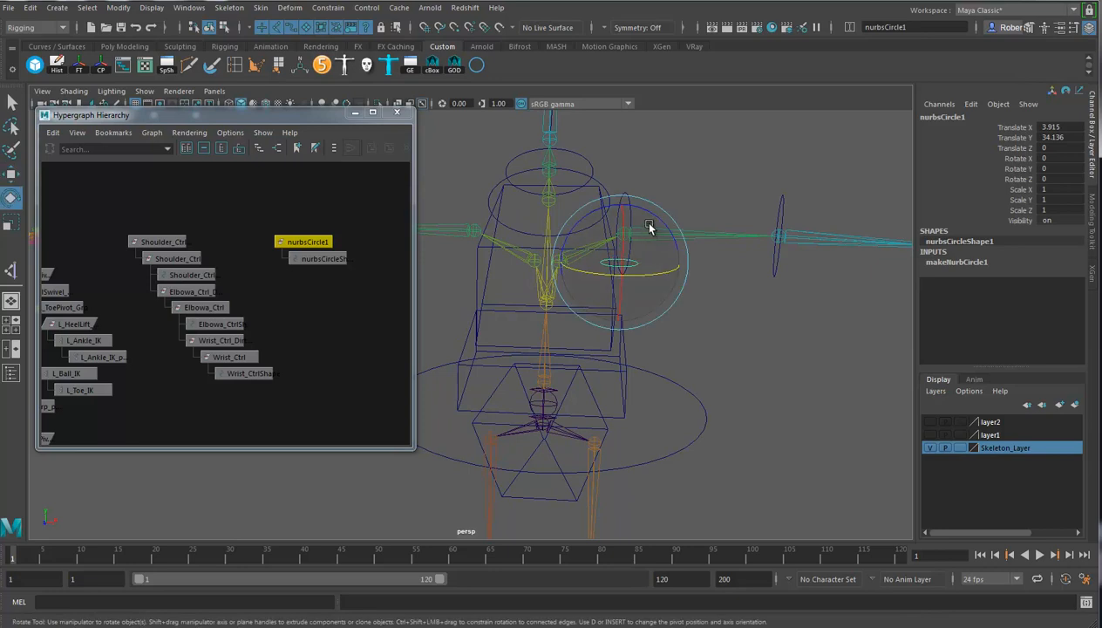
pyautogui.moveTo(647, 214); pyautogui.dragTo(728, 285)
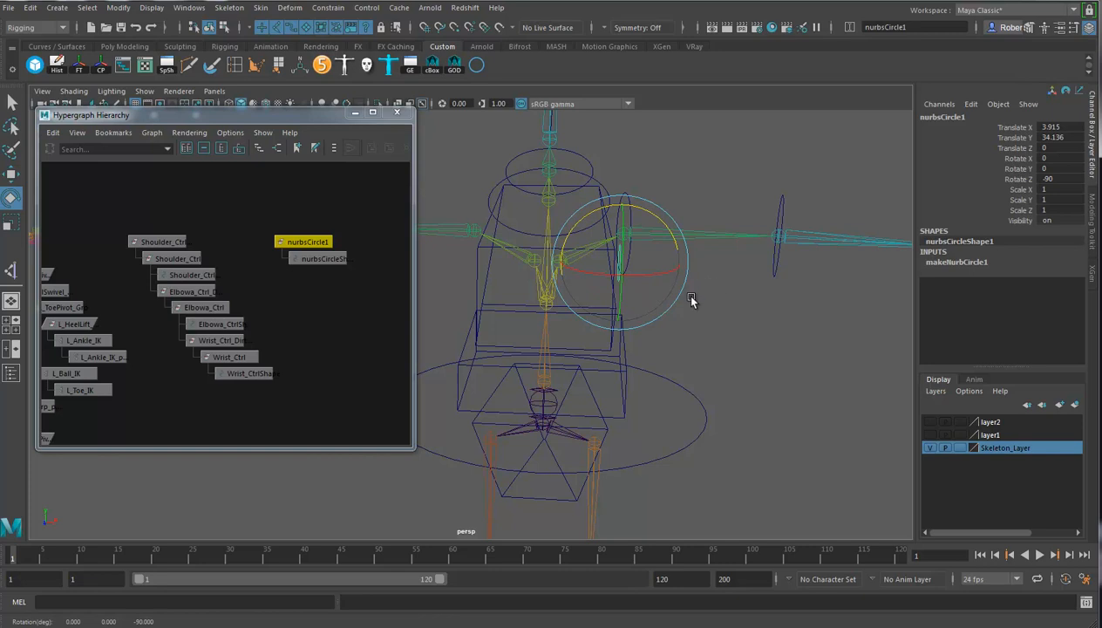
pyautogui.press('r')
pyautogui.moveTo(621, 263); pyautogui.dragTo(688, 266)
pyautogui.keyDown('alt'); pyautogui.moveTo(689, 267); pyautogui.dragTo(599, 283); pyautogui.keyUp('alt')
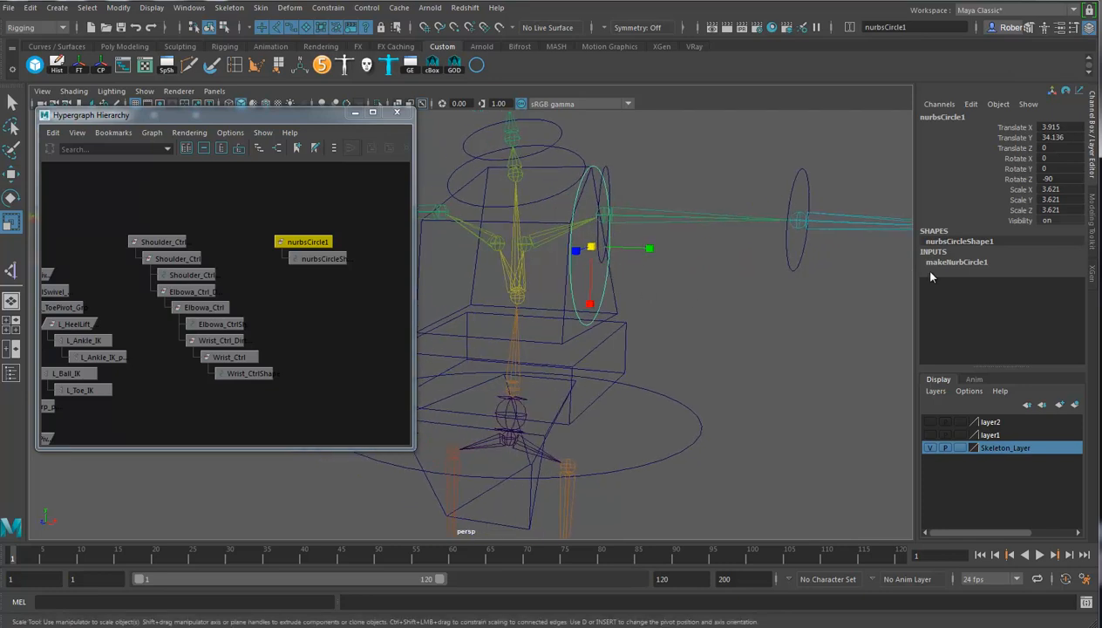
# Set the circle's sweep to 180 to turn it into a half circle
pyautogui.click(960, 260)
pyautogui.scroll(-1, 1006, 326)
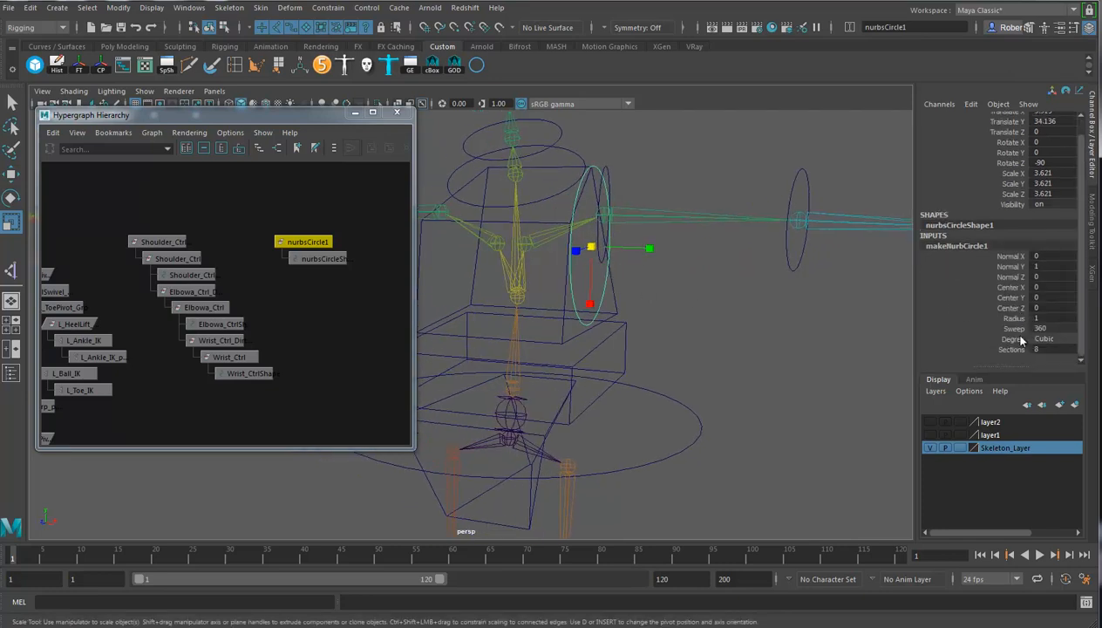
pyautogui.click(1012, 328)
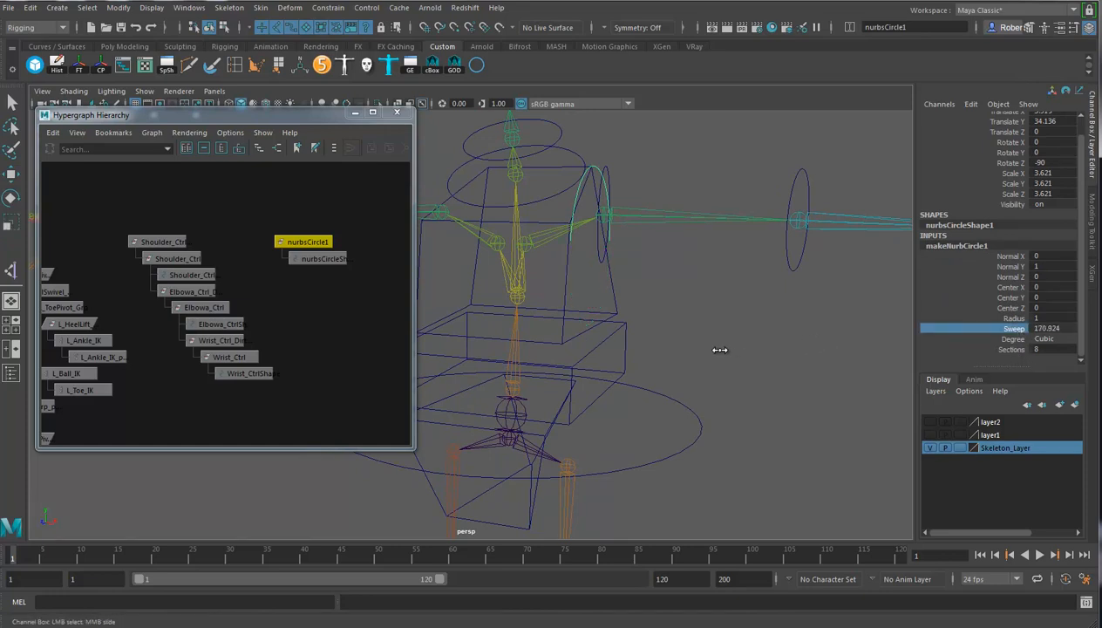
pyautogui.doubleClick(1050, 329)
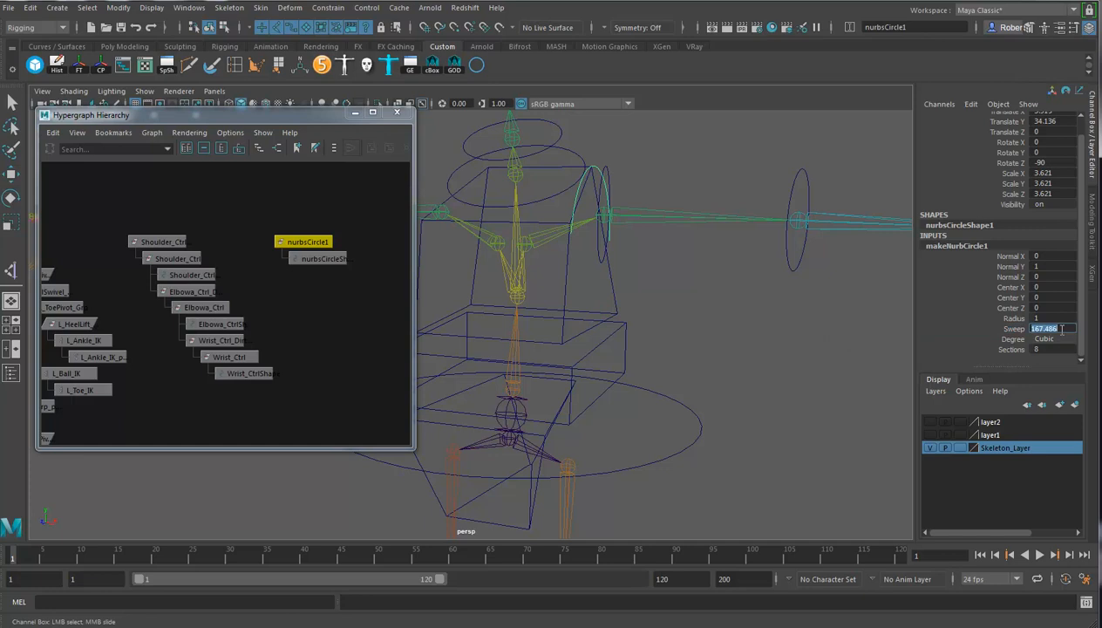
pyautogui.write('180')
pyautogui.press('Return')
# Raise the half circle above the left shoulder to about 36.118 in Y and tilt it to about -73.756 degrees in Z
pyautogui.press('w')
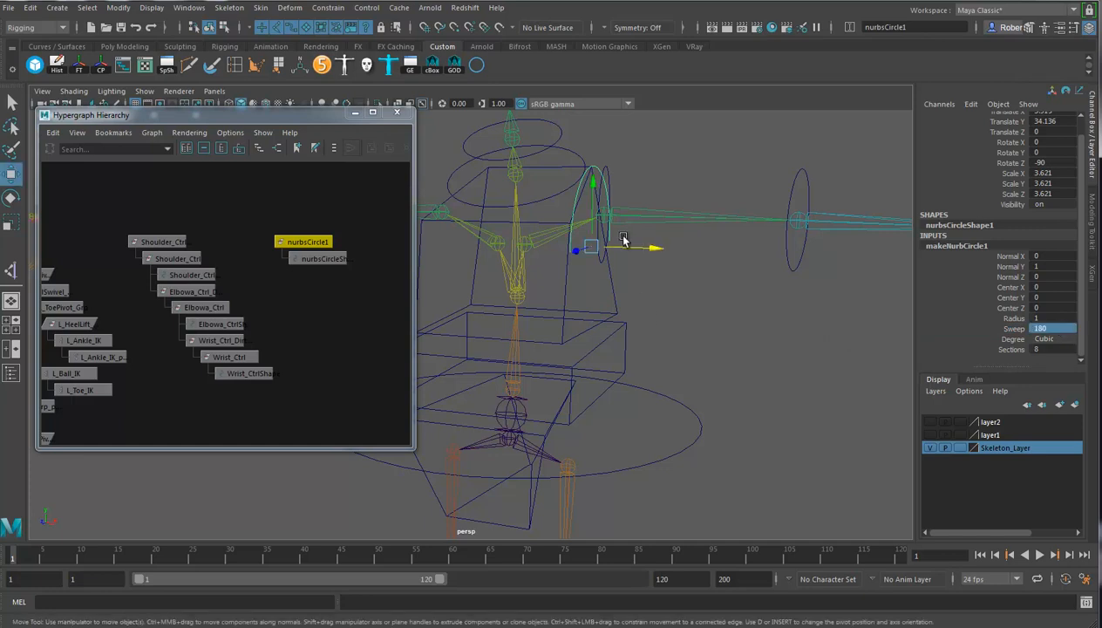
pyautogui.moveTo(590, 179); pyautogui.dragTo(593, 147)
pyautogui.keyDown('alt'); pyautogui.moveTo(613, 209); pyautogui.dragTo(689, 213); pyautogui.keyUp('alt')
pyautogui.press('e')
pyautogui.press('w')
pyautogui.moveTo(673, 160); pyautogui.dragTo(676, 155)
pyautogui.keyDown('alt'); pyautogui.moveTo(679, 278); pyautogui.dragTo(667, 303); pyautogui.keyUp('alt')
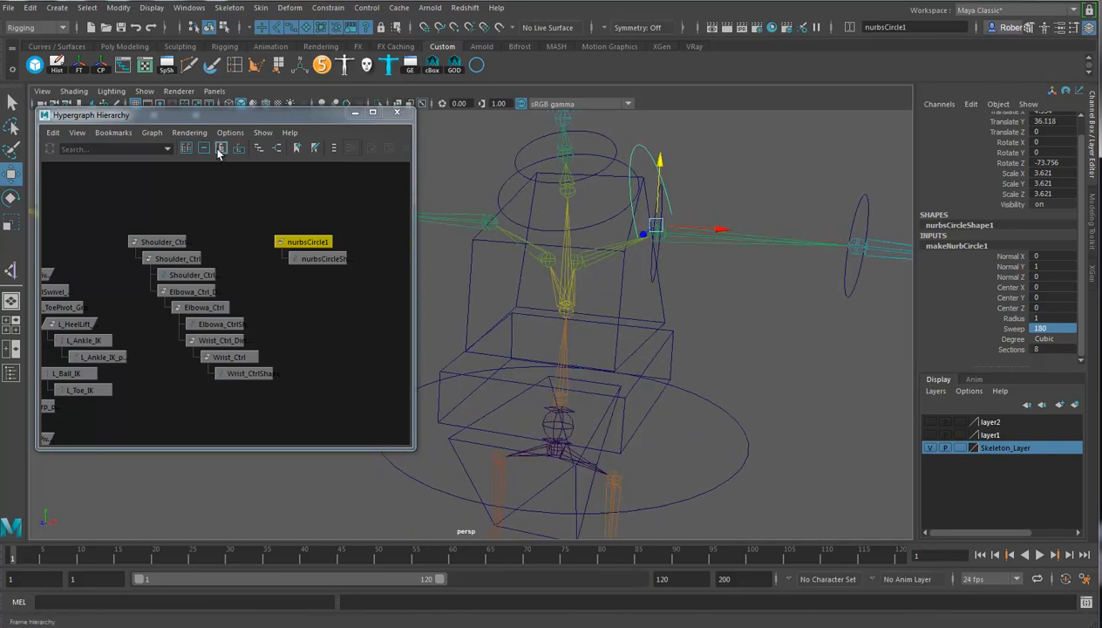
# Delete the half circle's construction history and freeze its transformations
pyautogui.click(56, 64)
pyautogui.click(81, 67)
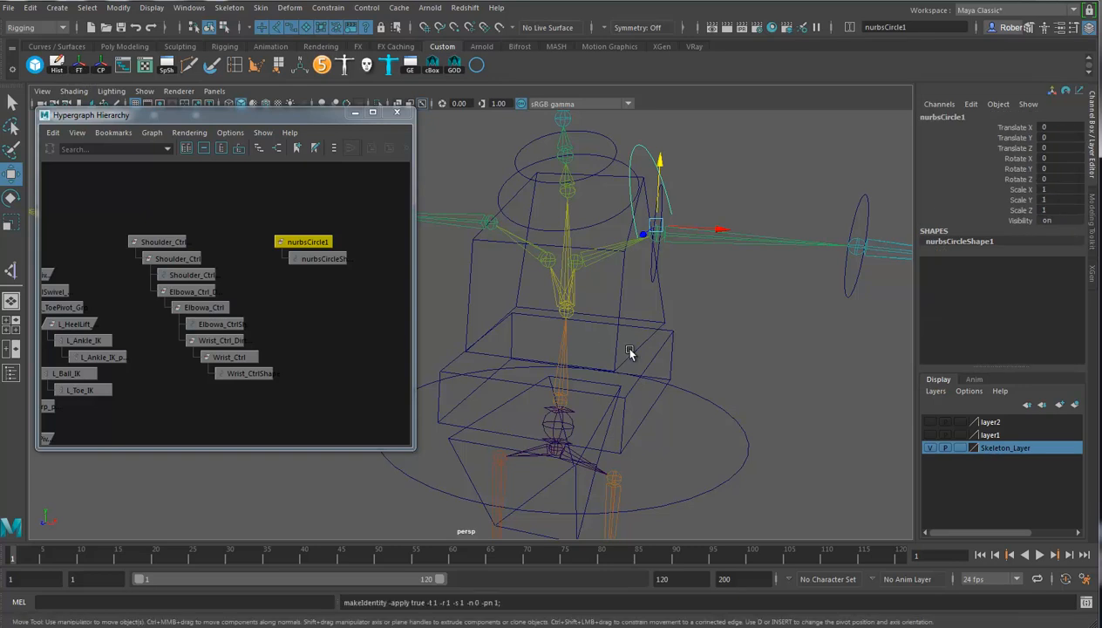
pyautogui.keyDown('alt'); pyautogui.moveTo(660, 341); pyautogui.dragTo(688, 349); pyautogui.keyUp('alt')
# Rename the half circle as Clav_Ctrl
pyautogui.doubleClick(986, 118)
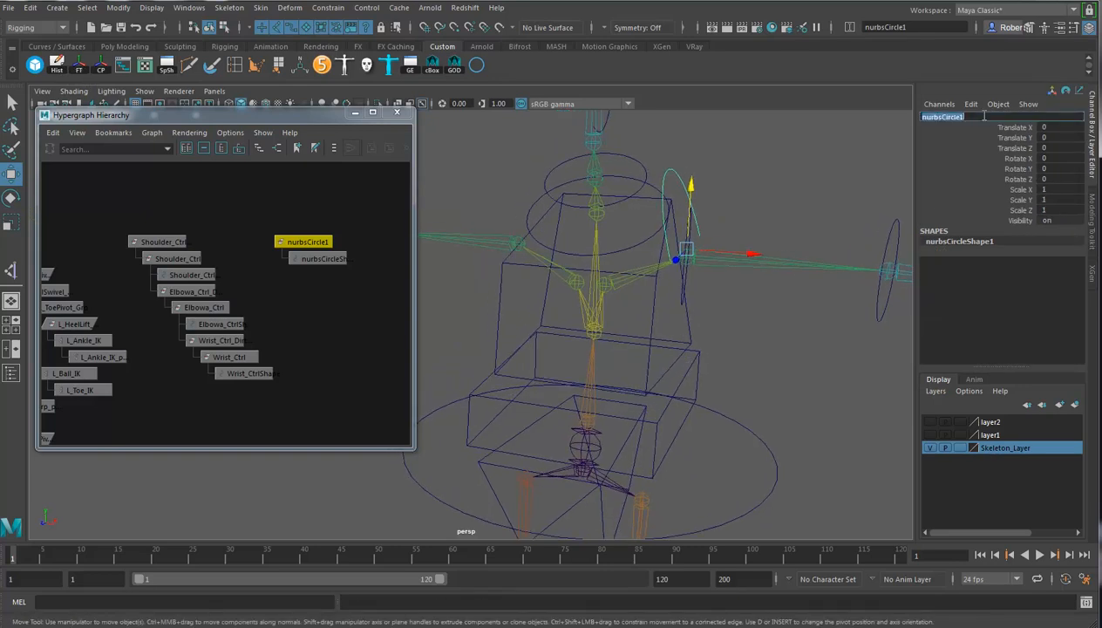
pyautogui.write('c')
pyautogui.write('lav_Ctrl')
pyautogui.press('Return')
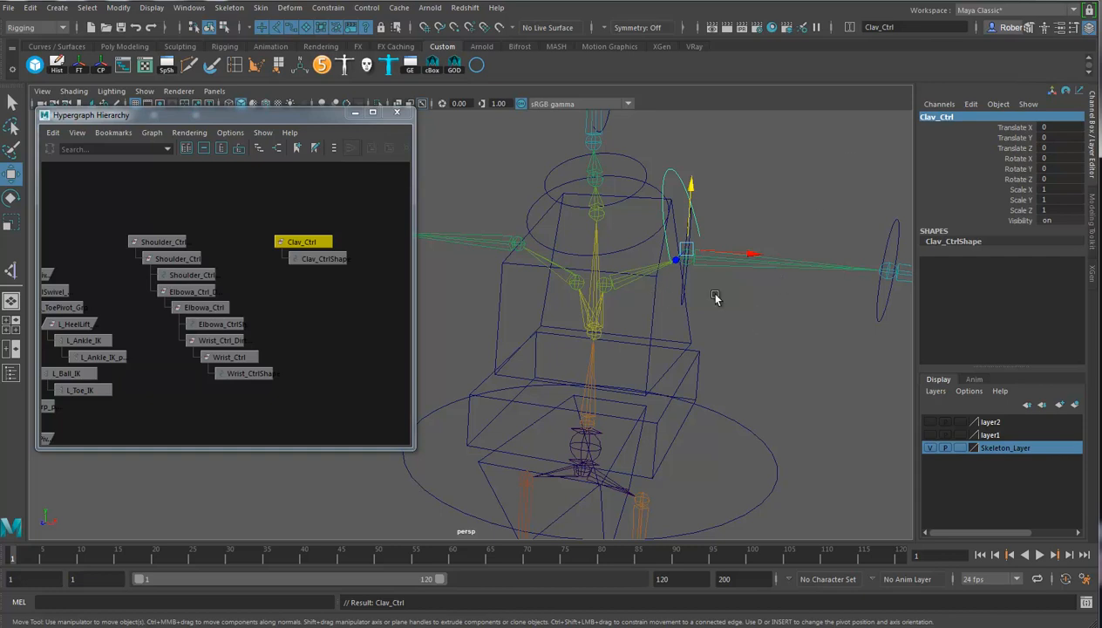
# Try to orient-constrain Clav_Ctrl to the L_Clav joint, and undo the constraint
pyautogui.keyDown('alt'); pyautogui.moveTo(713, 301); pyautogui.dragTo(652, 395); pyautogui.keyUp('alt')
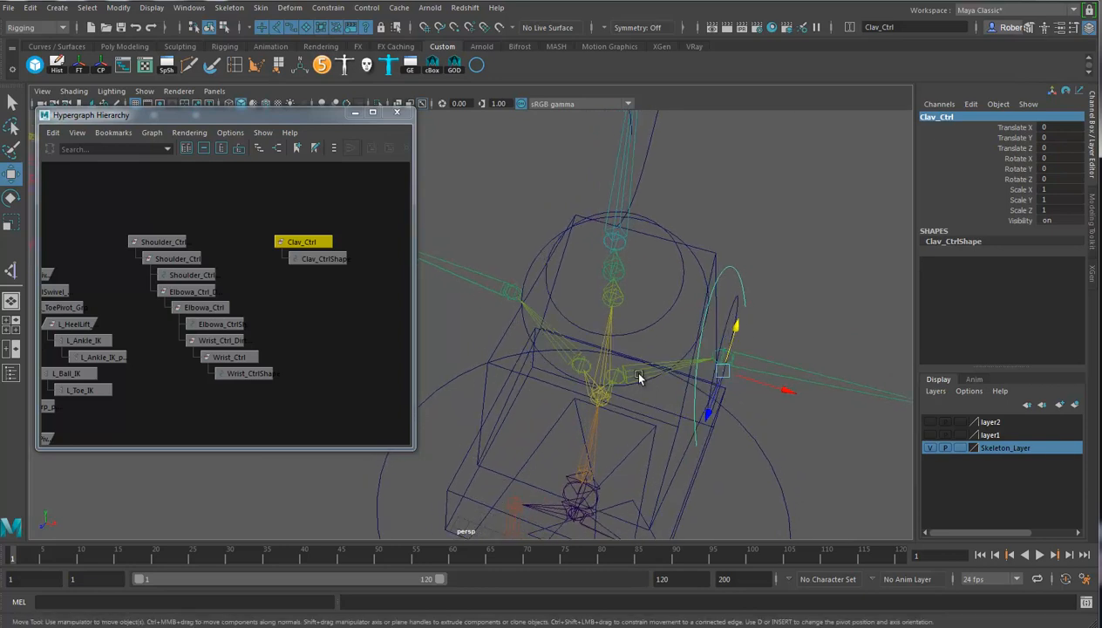
pyautogui.click(634, 375)
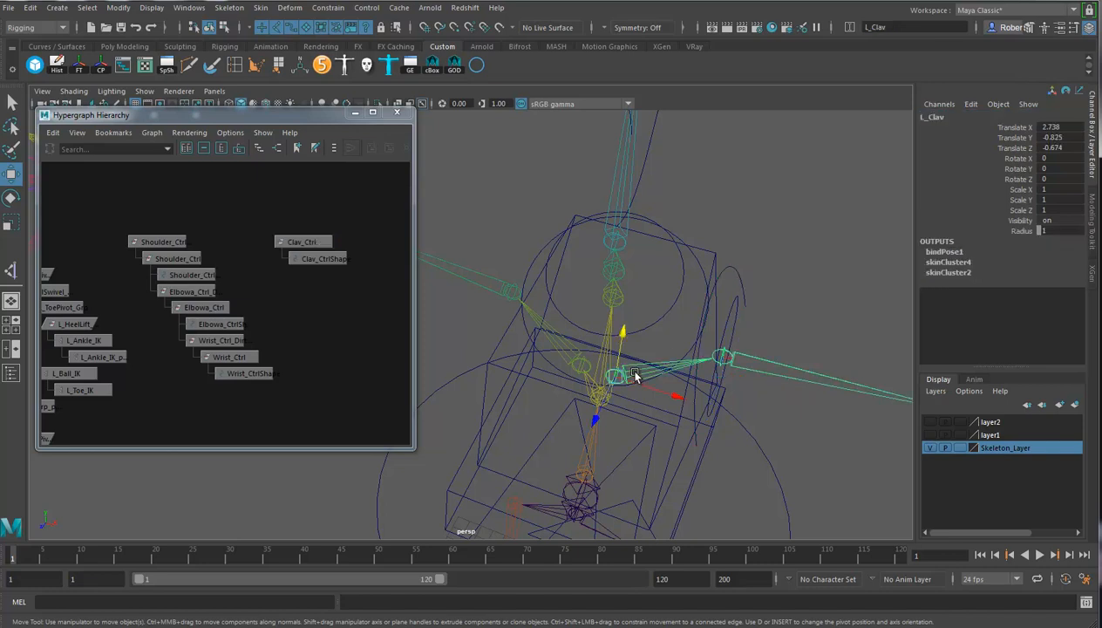
pyautogui.keyDown('shift'); pyautogui.click(733, 278); pyautogui.keyUp('shift')
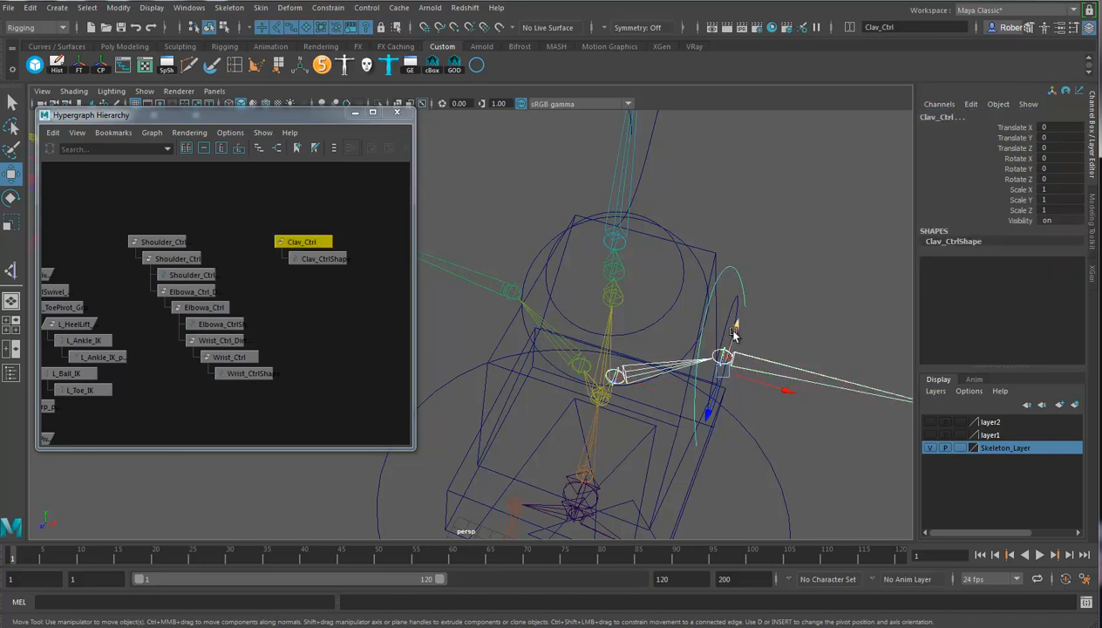
pyautogui.click(328, 7)
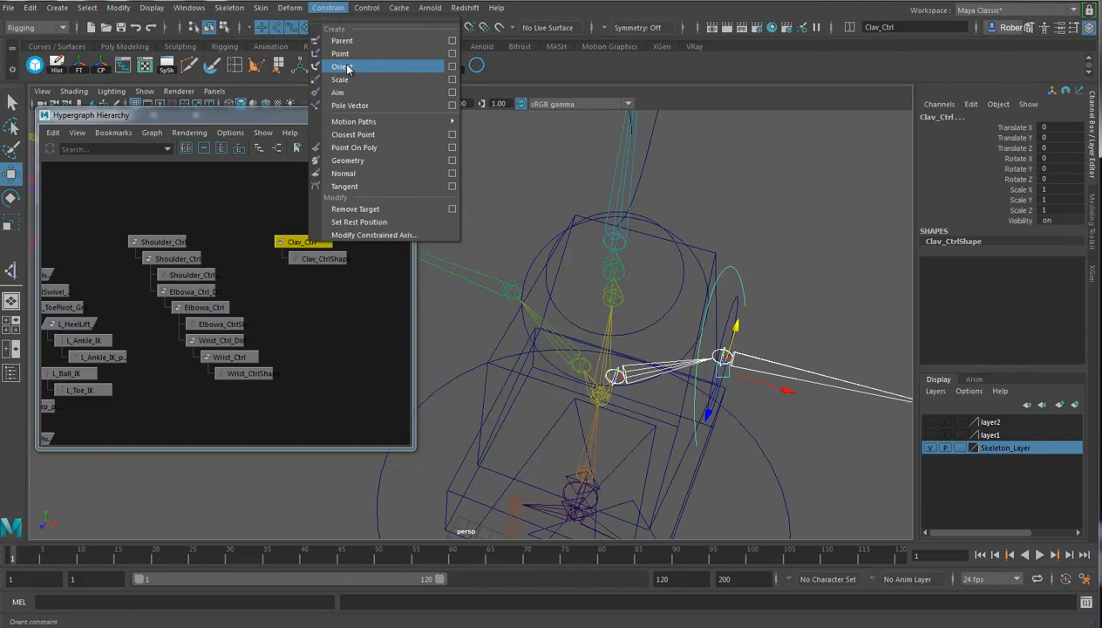
pyautogui.click(342, 67)
pyautogui.keyDown('alt'); pyautogui.moveTo(698, 425); pyautogui.dragTo(620, 396); pyautogui.keyUp('alt')
pyautogui.keyDown('alt'); pyautogui.moveTo(620, 396); pyautogui.dragTo(767, 389, button='right'); pyautogui.keyUp('alt')
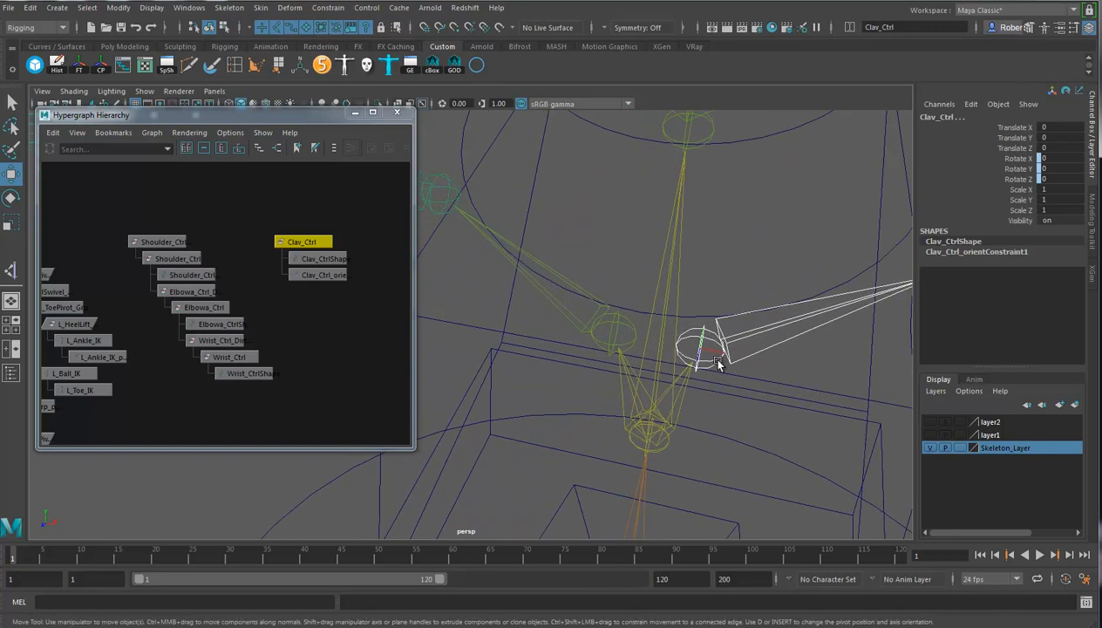
pyautogui.keyDown('alt'); pyautogui.moveTo(697, 360); pyautogui.dragTo(514, 330, button='right'); pyautogui.keyUp('alt')
pyautogui.keyDown('alt'); pyautogui.moveTo(660, 331); pyautogui.dragTo(622, 386, button='middle'); pyautogui.keyUp('alt')
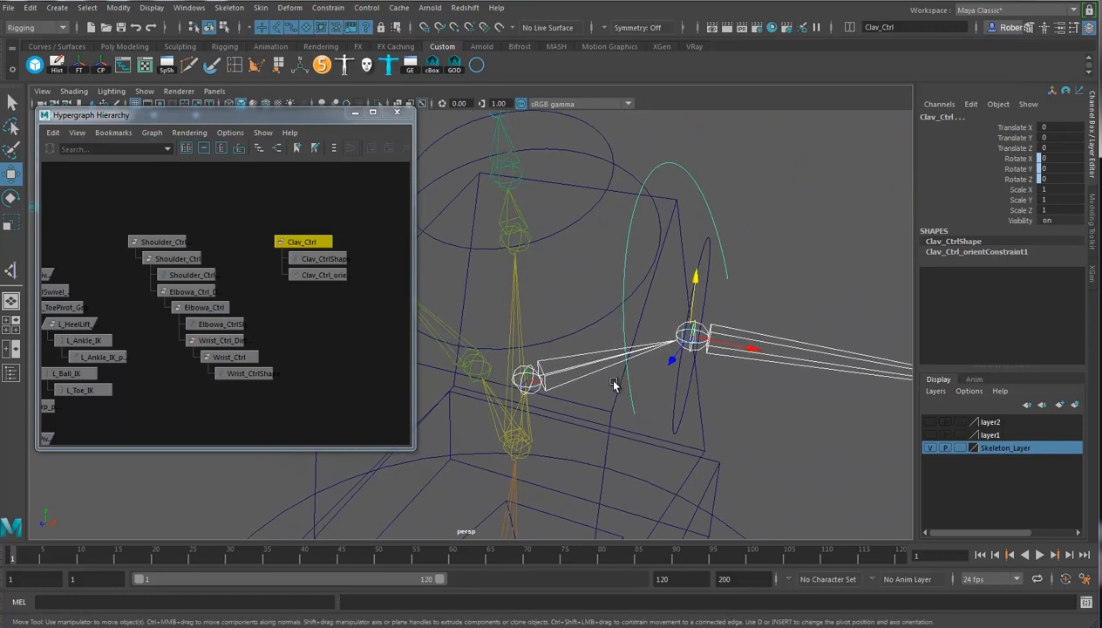
pyautogui.hotkey('ctrl', 'z')
pyautogui.hotkey('ctrl', 'z')
# Try to orient-constrain the L_Clav joint to Clav_Ctrl
pyautogui.moveTo(717, 176); pyautogui.dragTo(699, 202)
pyautogui.moveTo(584, 384); pyautogui.dragTo(578, 387)
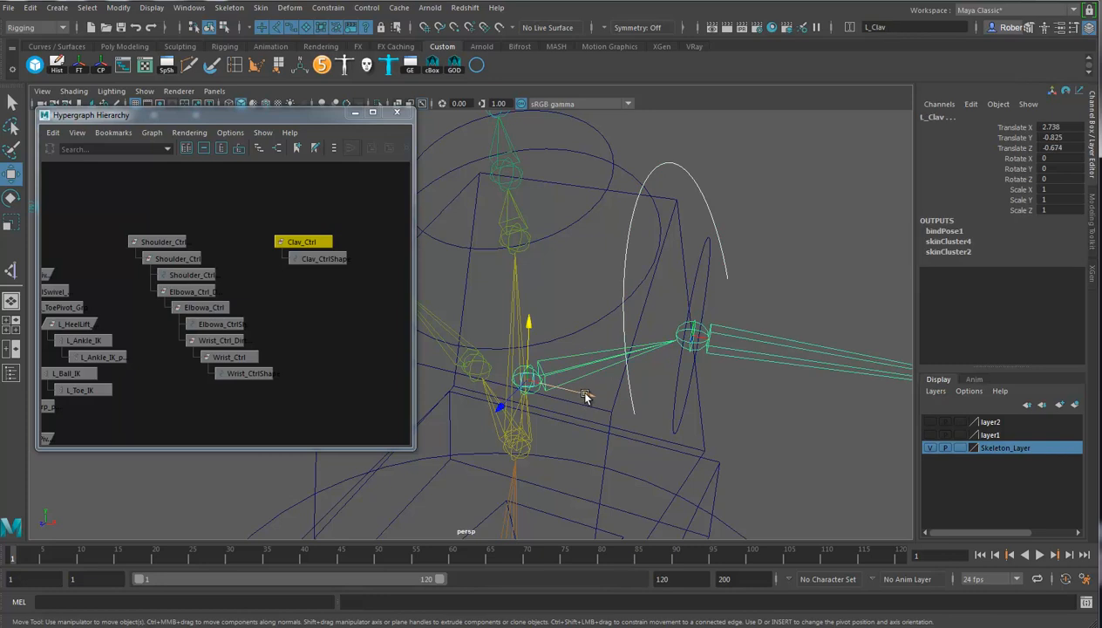
pyautogui.click(321, 11)
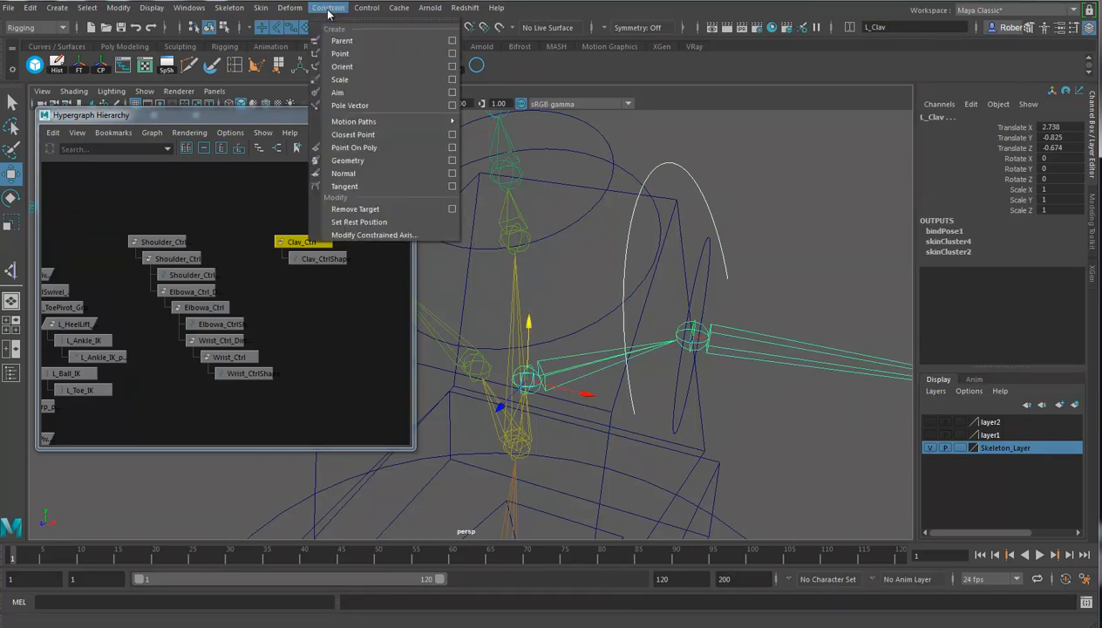
pyautogui.click(343, 68)
# Rotate Clav_Ctrl as a test, and undo both the rotation and the orient constraint
pyautogui.keyDown('alt'); pyautogui.moveTo(556, 312); pyautogui.dragTo(610, 291); pyautogui.keyUp('alt')
pyautogui.click(677, 212)
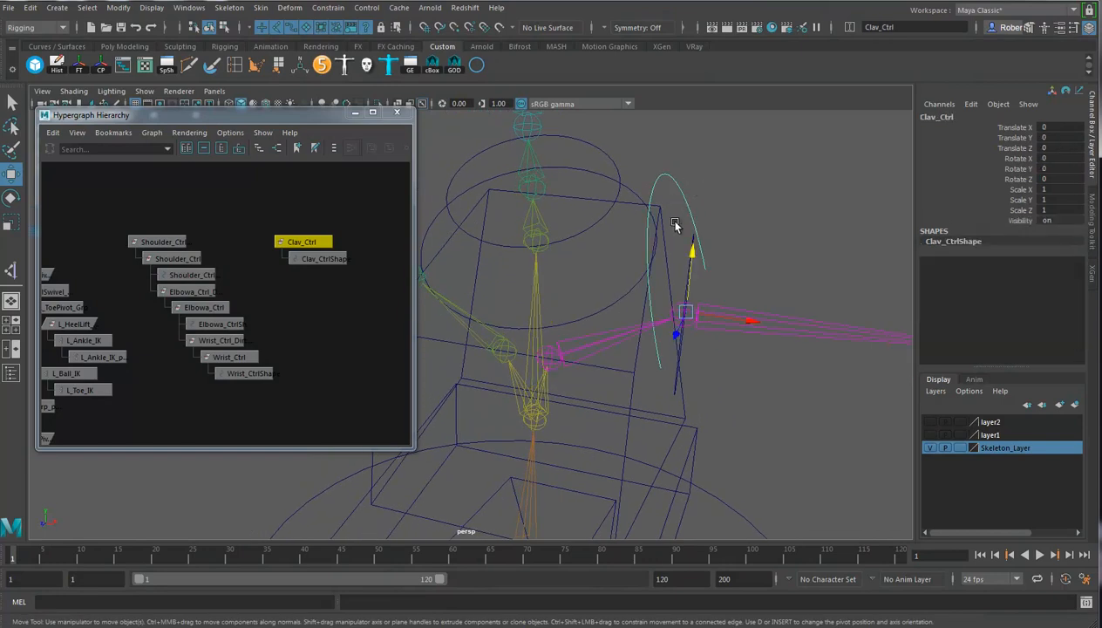
pyautogui.press('e')
pyautogui.moveTo(678, 305); pyautogui.dragTo(730, 324)
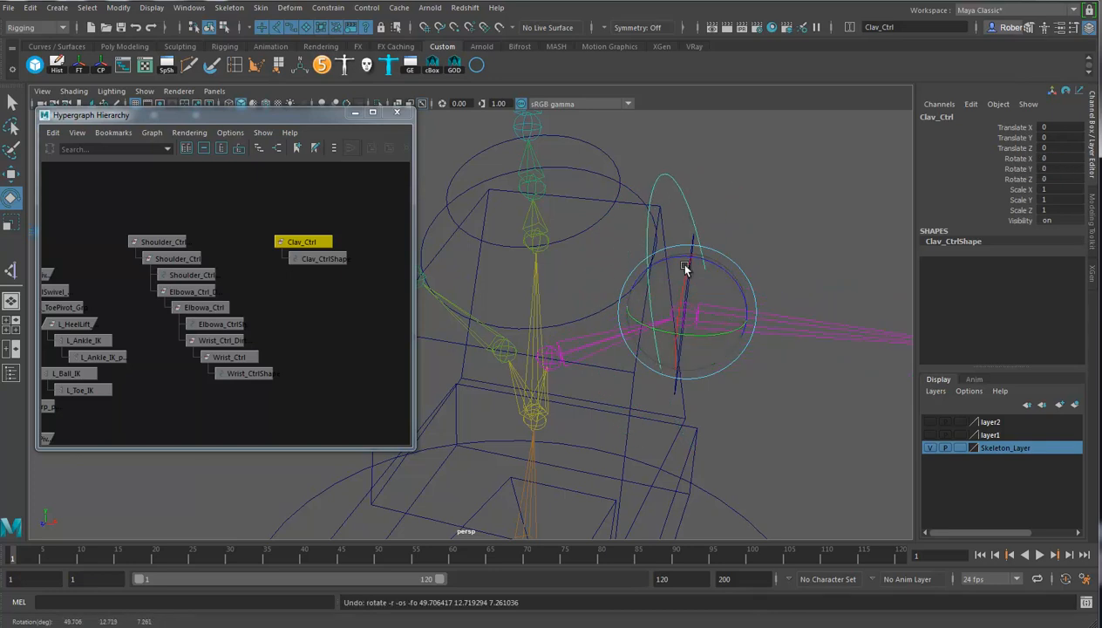
pyautogui.click(678, 343)
pyautogui.hotkey('ctrl', 'z')
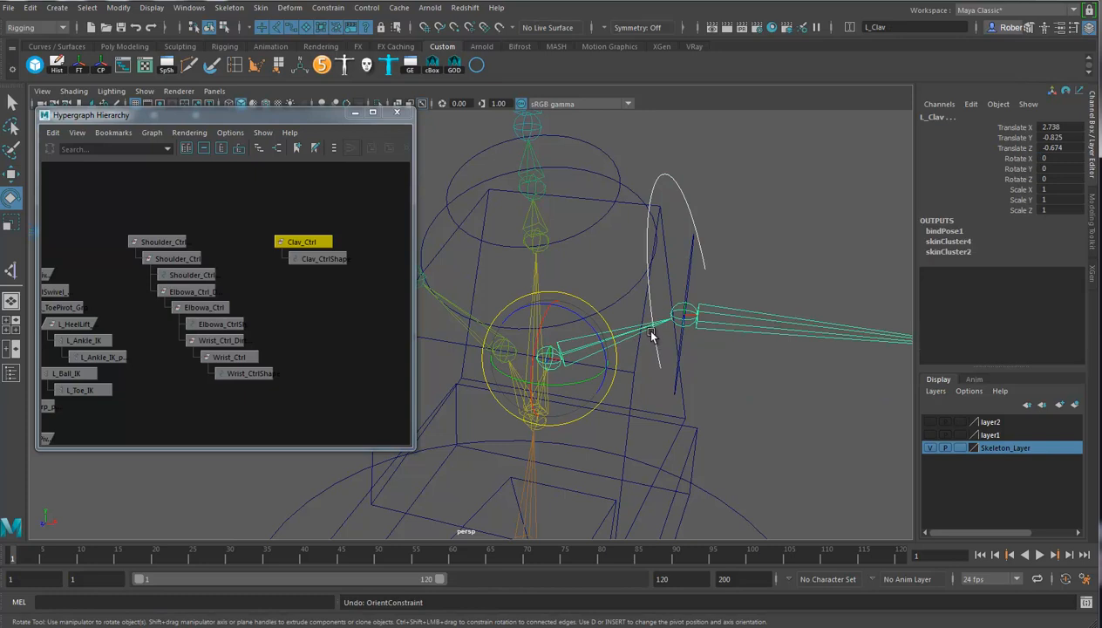
pyautogui.hotkey('ctrl', 'z')
pyautogui.hotkey('ctrl', 'z')
pyautogui.hotkey('ctrl', 'z')
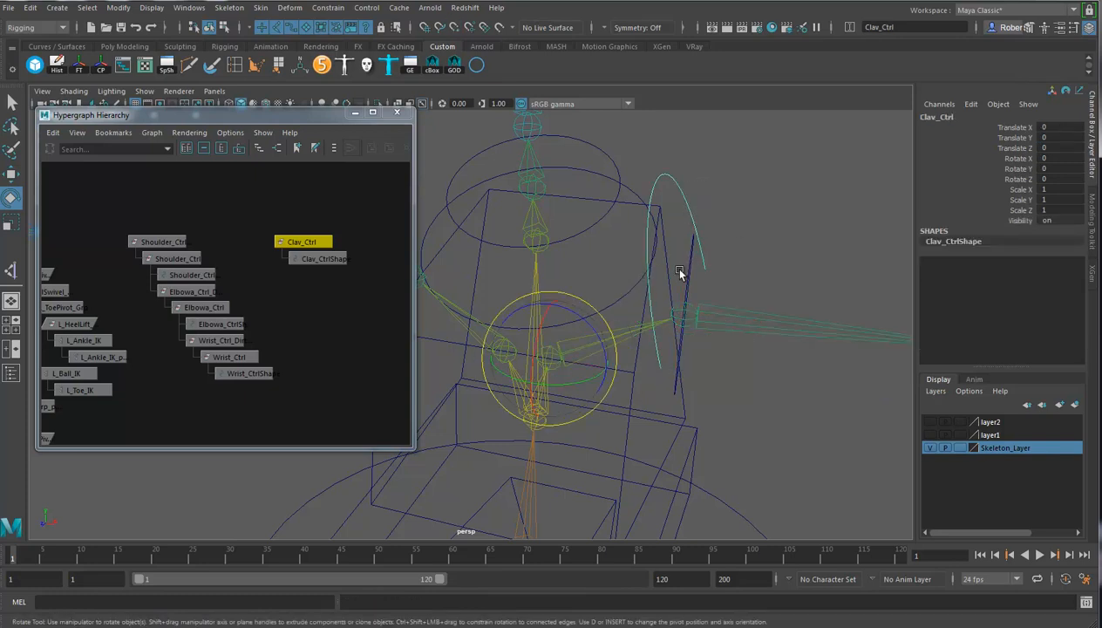
# Orient-constrain the L_Clav joint to Clav_Ctrl with its pivot at the clavicle joint
pyautogui.click(632, 335)
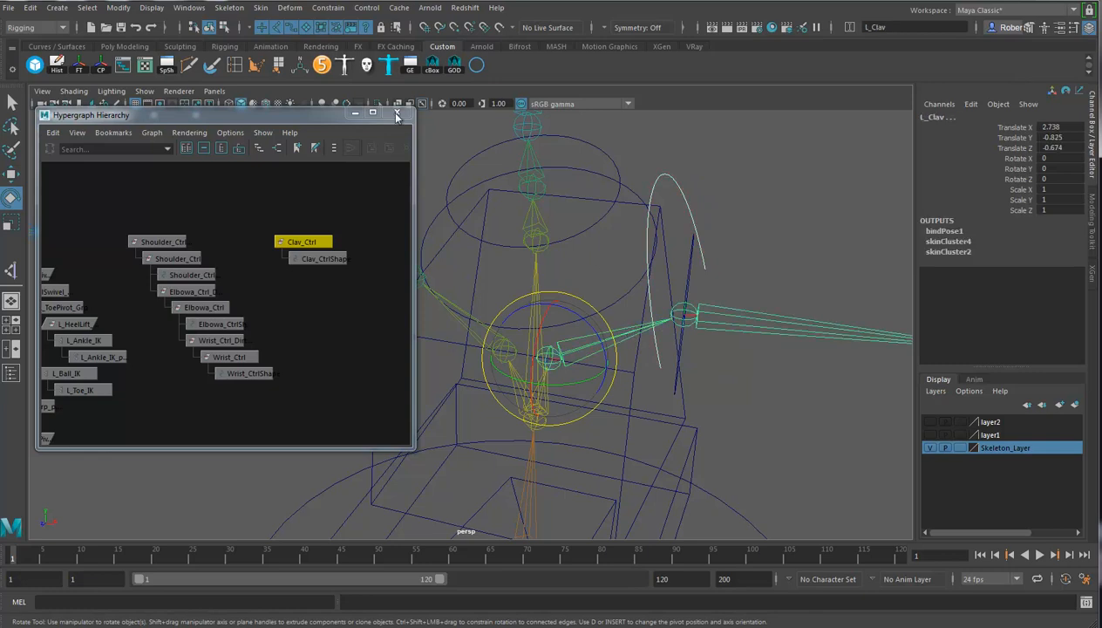
pyautogui.click(329, 9)
pyautogui.click(362, 66)
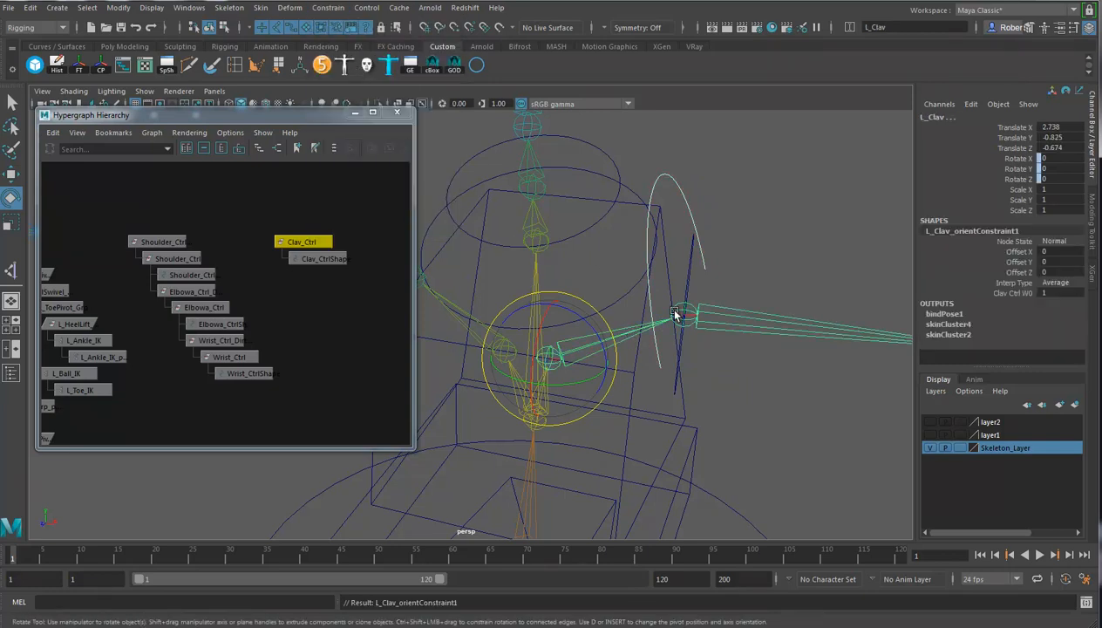
# Test the clavicle constraint by rotating Clav_Ctrl, and undo the test rotation
pyautogui.moveTo(703, 181); pyautogui.dragTo(677, 226)
pyautogui.moveTo(564, 359)
pyautogui.mouseDown()
pyautogui.moveTo(549, 362)
pyautogui.moveTo(565, 373)
pyautogui.moveTo(566, 361)
pyautogui.mouseUp()
pyautogui.hotkey('ctrl', 'z')
pyautogui.scroll(-2, 634, 337)
pyautogui.keyDown('alt'); pyautogui.moveTo(639, 339); pyautogui.dragTo(672, 323); pyautogui.keyUp('alt')
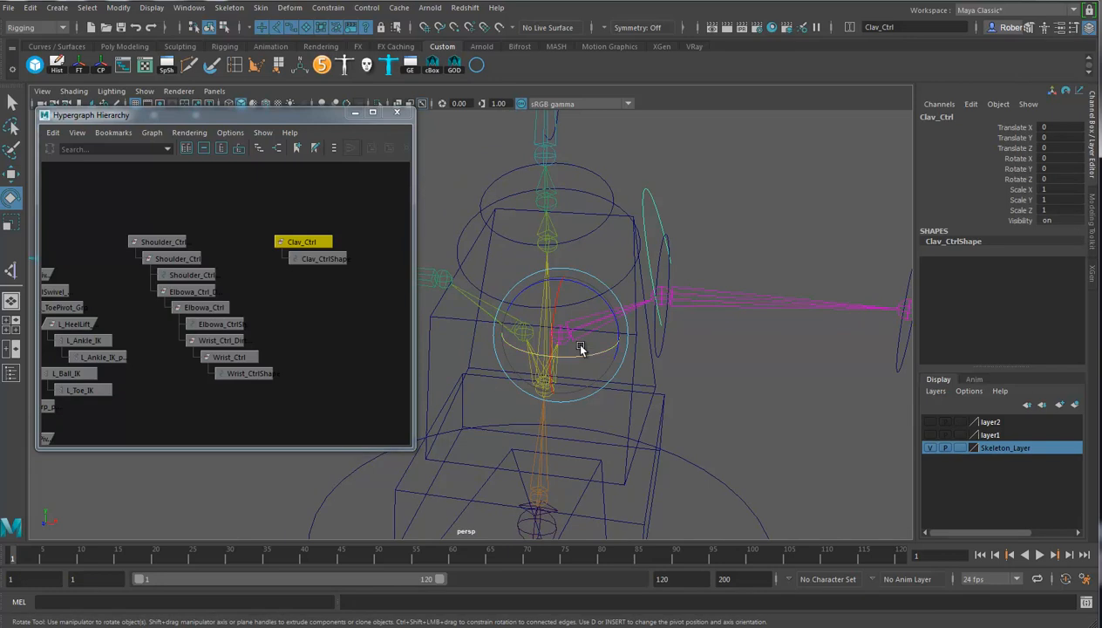
pyautogui.keyDown('alt'); pyautogui.moveTo(687, 396); pyautogui.dragTo(628, 362); pyautogui.keyUp('alt')
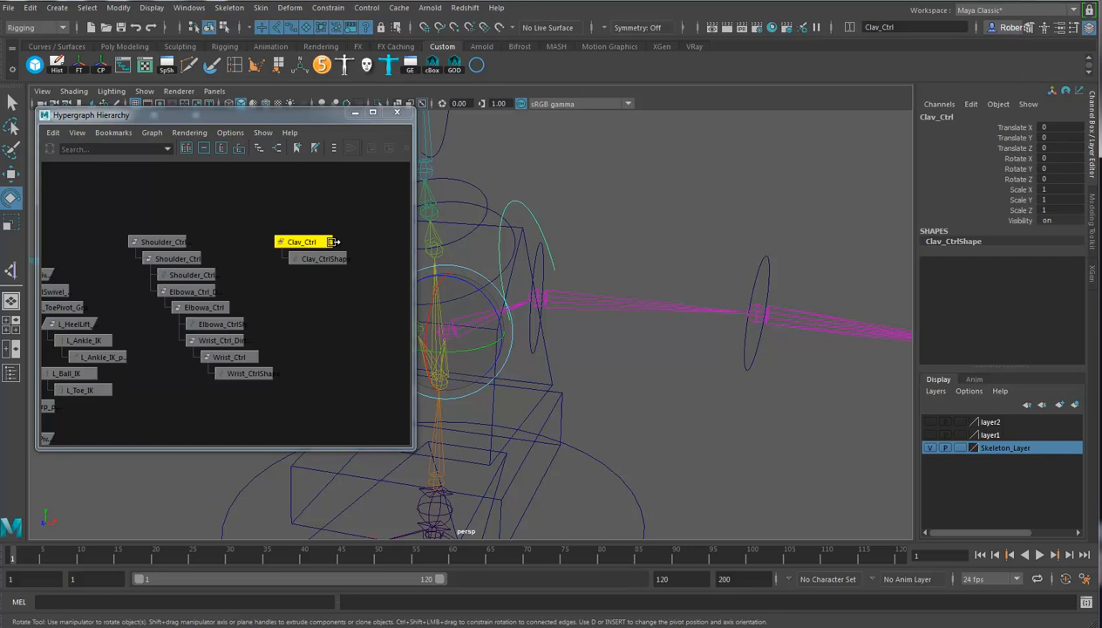
pyautogui.keyDown('alt'); pyautogui.moveTo(585, 320); pyautogui.dragTo(586, 279); pyautogui.keyUp('alt')
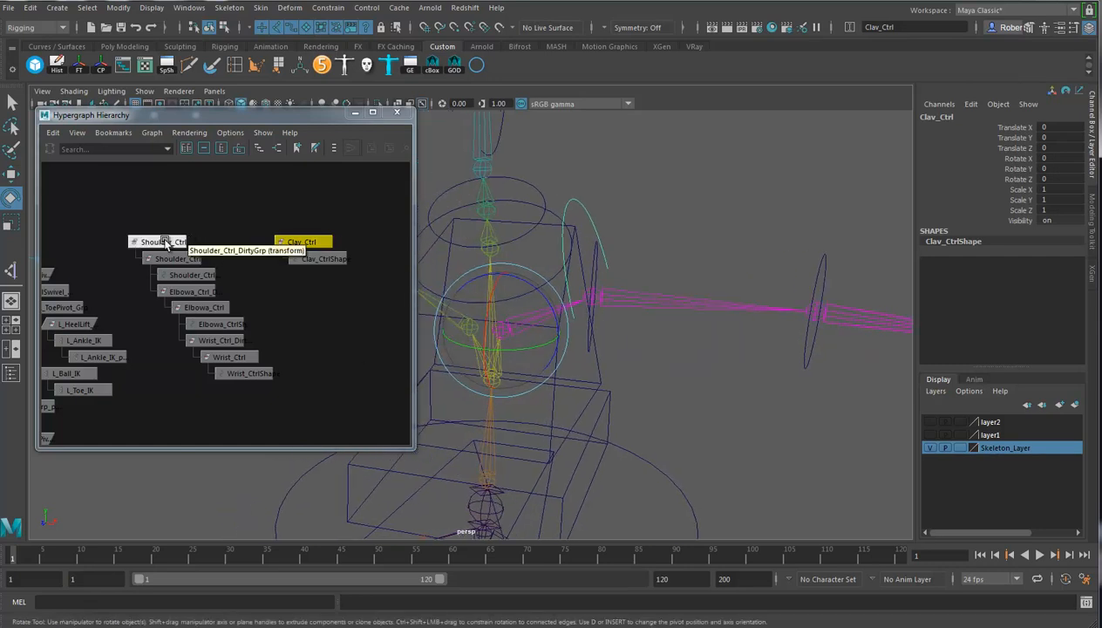
# Parent Shoulder_Ctrl_DirtyGrp under Clav_Ctrl in the Hypergraph Hierarchy
pyautogui.moveTo(318, 248); pyautogui.dragTo(318, 248, button='middle')
pyautogui.keyDown('alt'); pyautogui.moveTo(321, 330); pyautogui.dragTo(211, 305, button='middle'); pyautogui.keyUp('alt')
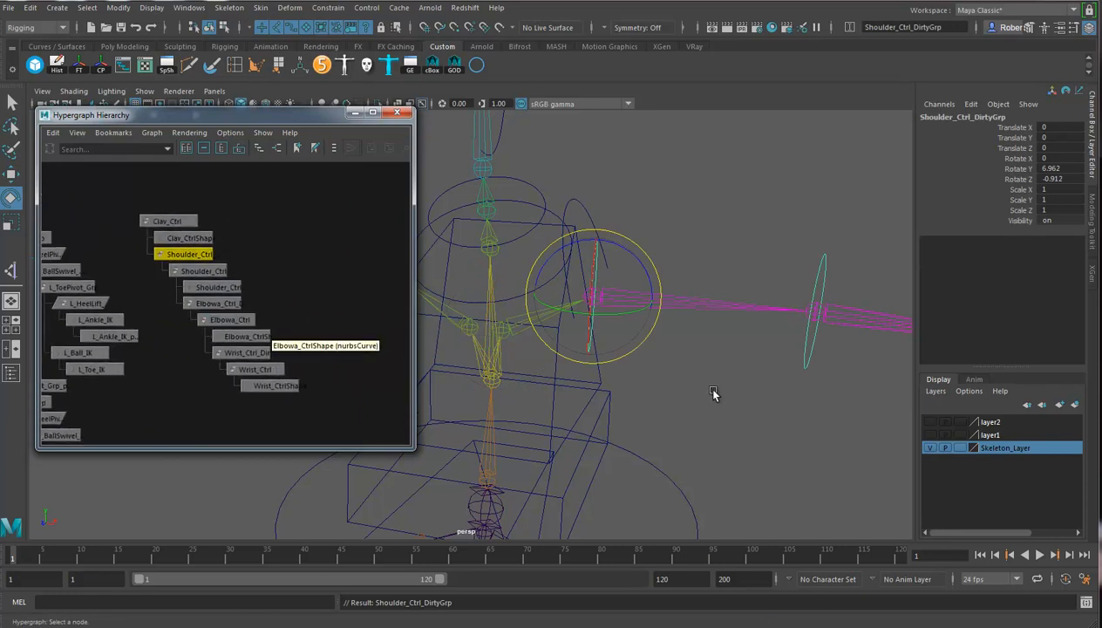
# Select Wrist_Ctrl and make layer2 visible to show the character mesh around the wrist
pyautogui.keyDown('alt'); pyautogui.moveTo(751, 381); pyautogui.dragTo(711, 337); pyautogui.keyUp('alt')
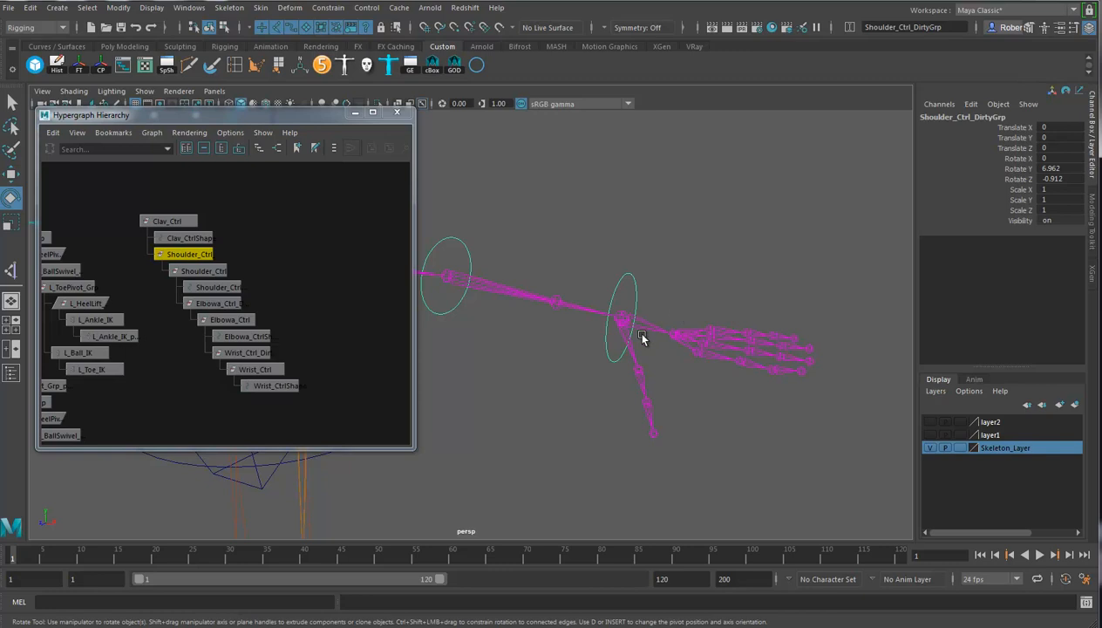
pyautogui.keyDown('alt'); pyautogui.moveTo(601, 353); pyautogui.dragTo(662, 286); pyautogui.keyUp('alt')
pyautogui.click(671, 317)
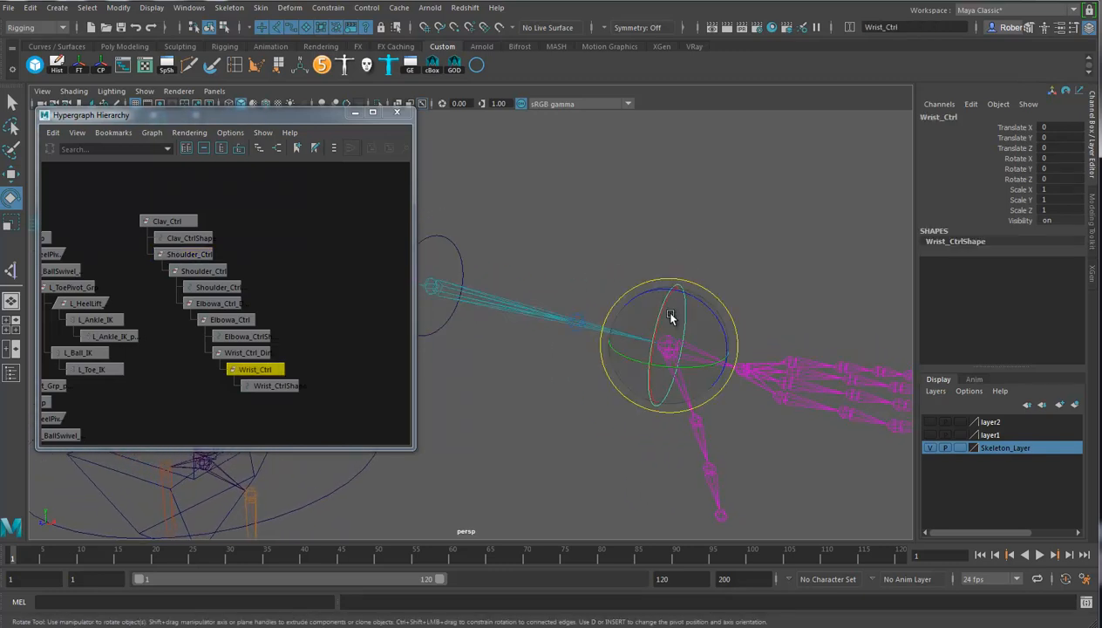
pyautogui.click(929, 421)
# Test the wrist deformation by rotating Wrist_Ctrl, and undo the test rotations
pyautogui.moveTo(658, 309); pyautogui.dragTo(630, 365)
pyautogui.keyDown('alt'); pyautogui.moveTo(621, 363); pyautogui.dragTo(655, 352, button='right'); pyautogui.keyUp('alt')
pyautogui.keyDown('alt'); pyautogui.moveTo(650, 338); pyautogui.dragTo(616, 346, button='middle'); pyautogui.keyUp('alt')
pyautogui.moveTo(705, 358); pyautogui.dragTo(664, 373)
pyautogui.hotkey('ctrl', 'z')
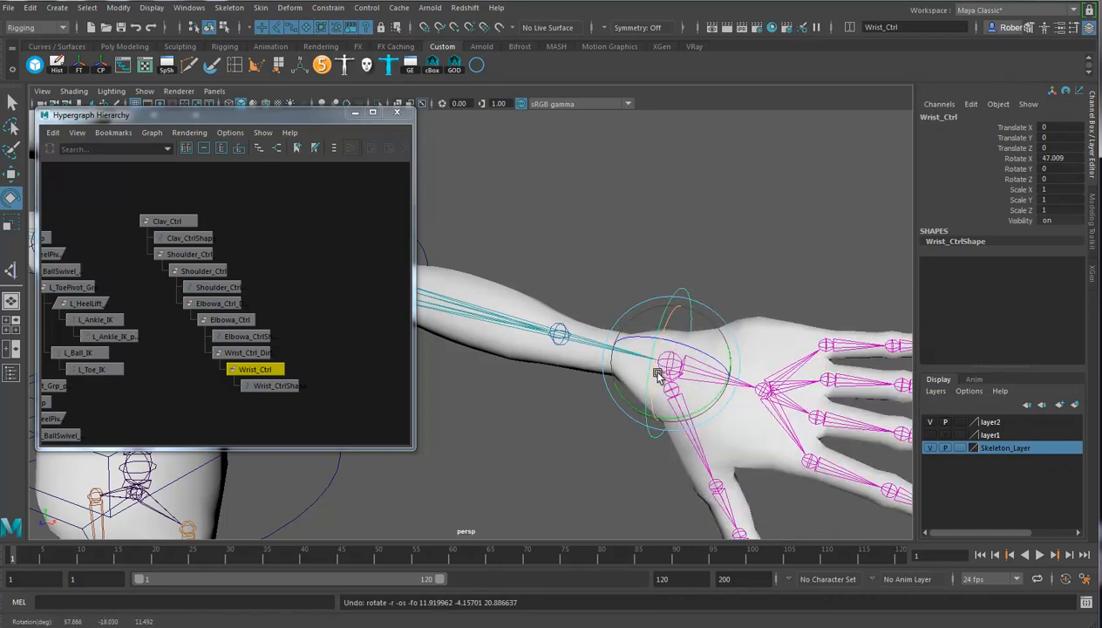
pyautogui.hotkey('ctrl', 'z')
# Open the Connection Editor with Wrist_Ctrl loaded as the output and expand its rotate attributes
pyautogui.keyDown('alt'); pyautogui.moveTo(726, 394); pyautogui.dragTo(764, 370); pyautogui.keyUp('alt')
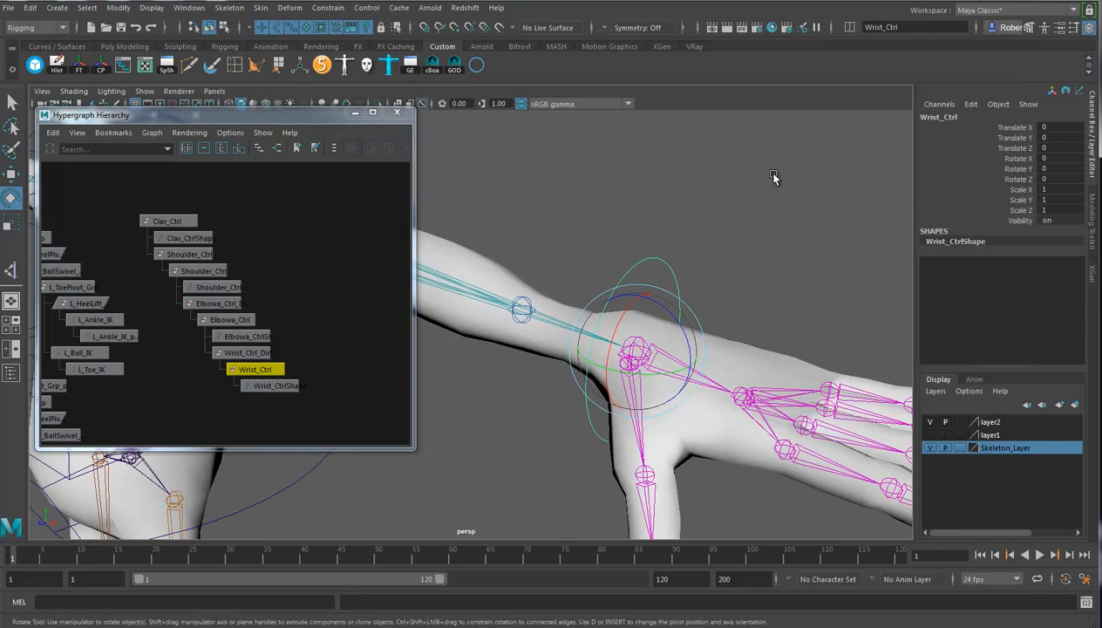
pyautogui.click(190, 8)
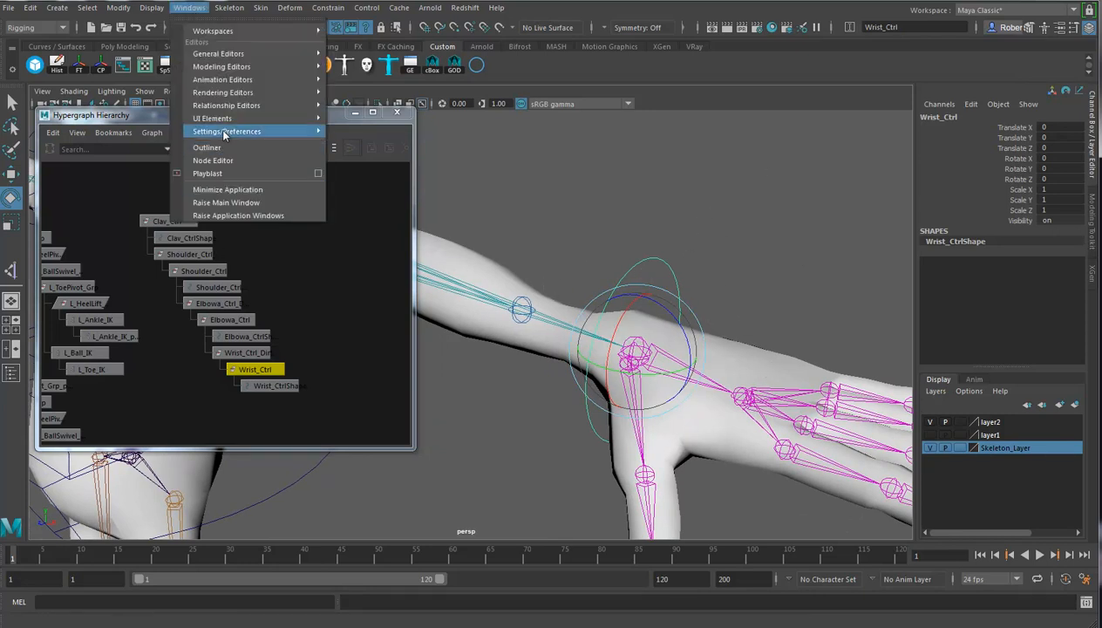
pyautogui.moveTo(218, 59)
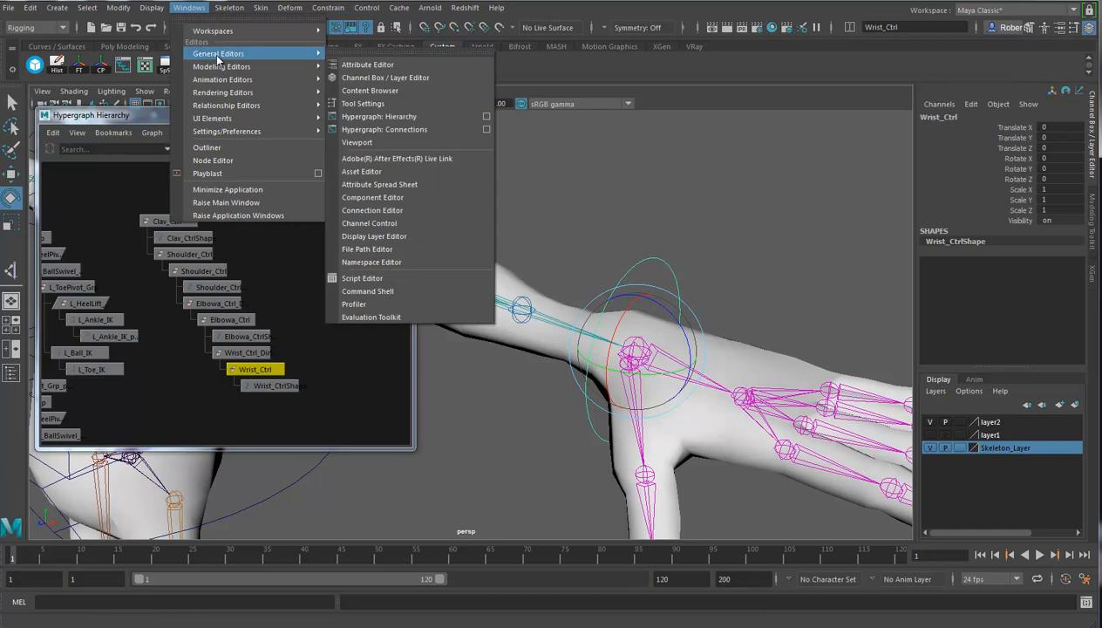
pyautogui.click(392, 214)
pyautogui.moveTo(634, 254); pyautogui.dragTo(616, 396)
pyautogui.click(478, 308)
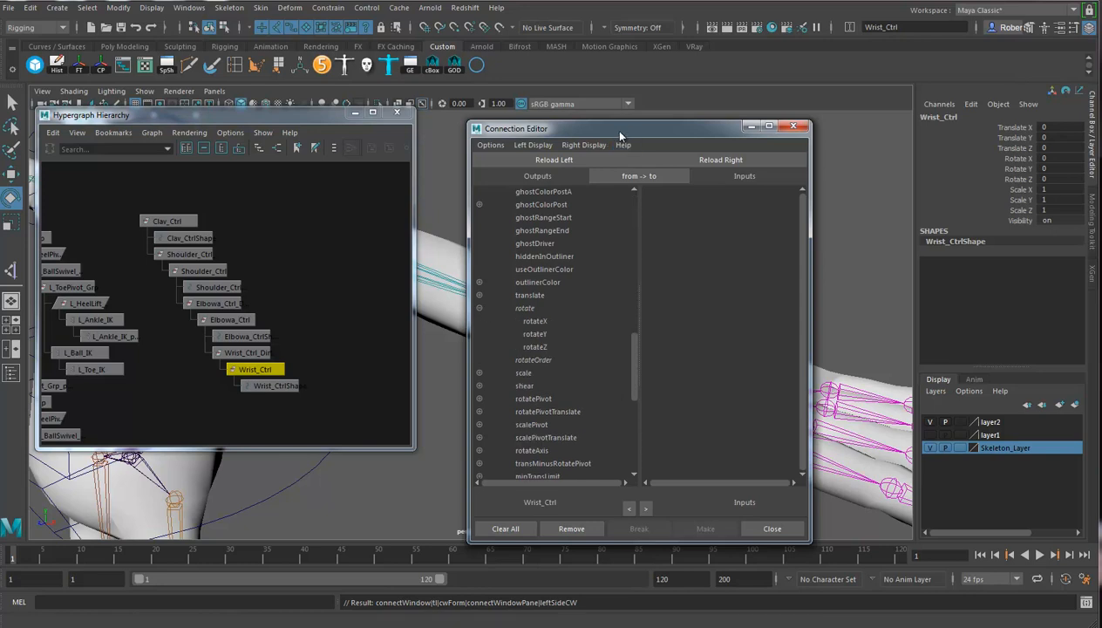
pyautogui.moveTo(628, 132); pyautogui.dragTo(428, 129)
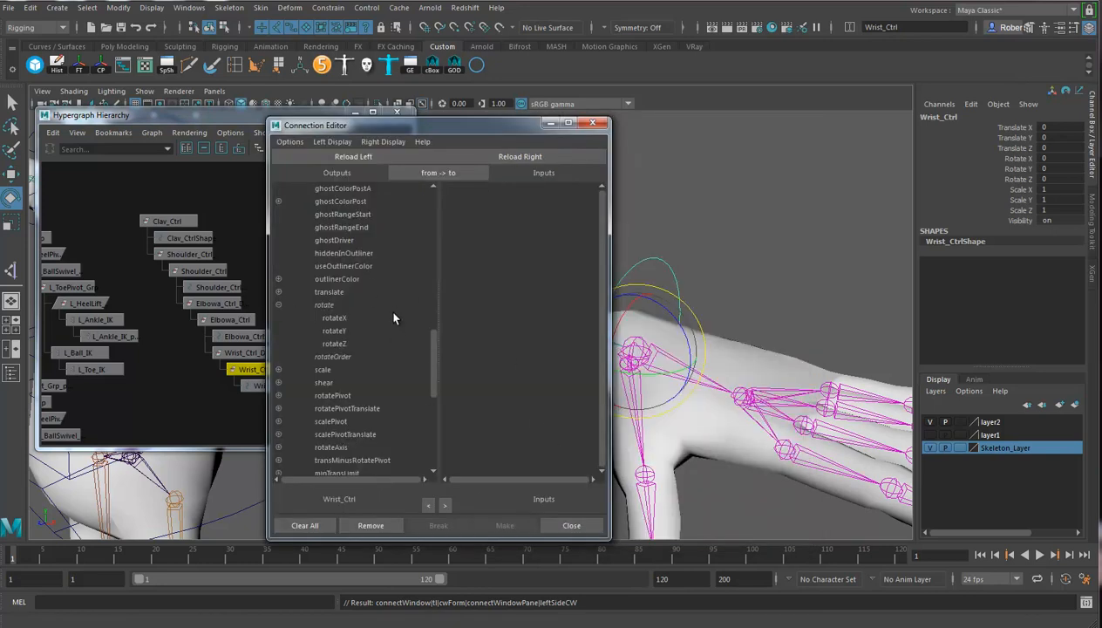
pyautogui.moveTo(430, 363); pyautogui.dragTo(430, 340)
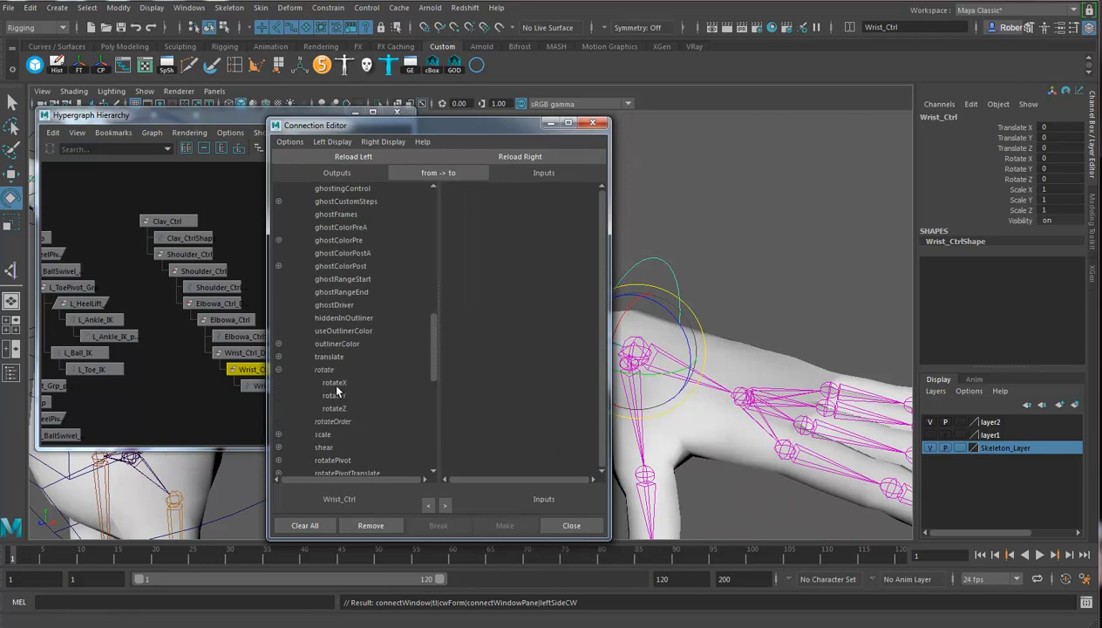
pyautogui.press('f')
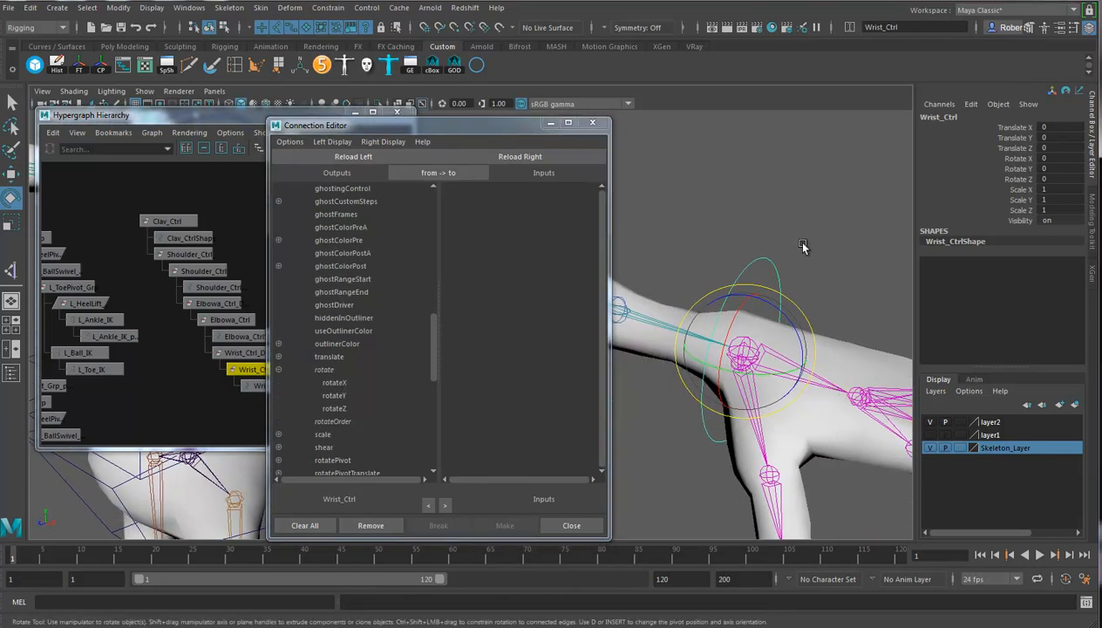
# Load the L_Ulna joint as the input in the Connection Editor and expand its rotate attributes
pyautogui.click(624, 313)
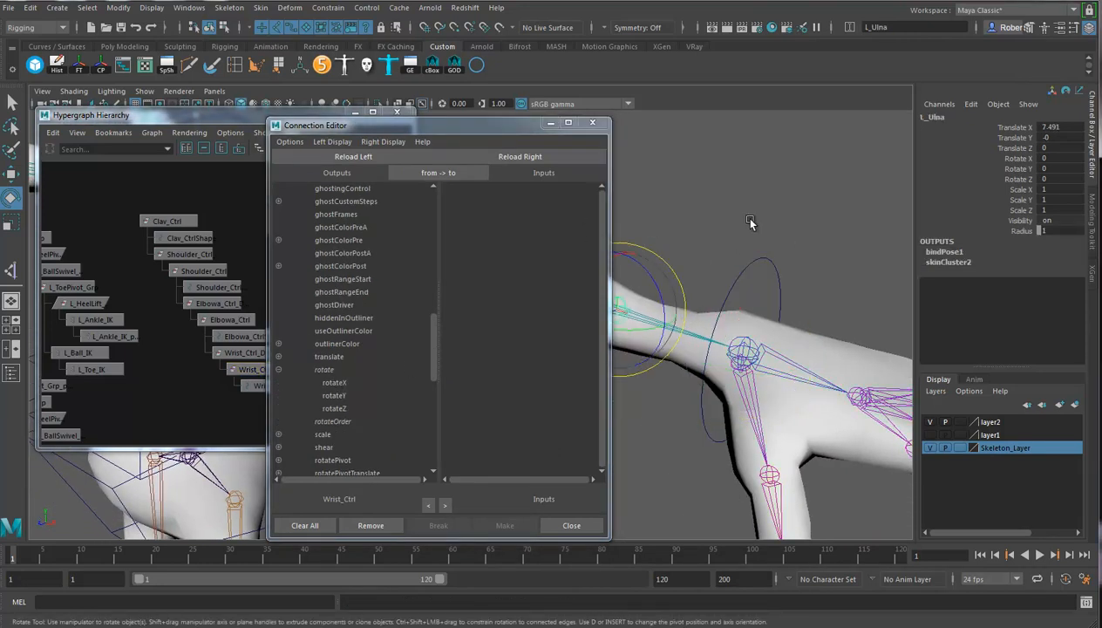
pyautogui.click(522, 157)
pyautogui.scroll(-15, 534, 380)
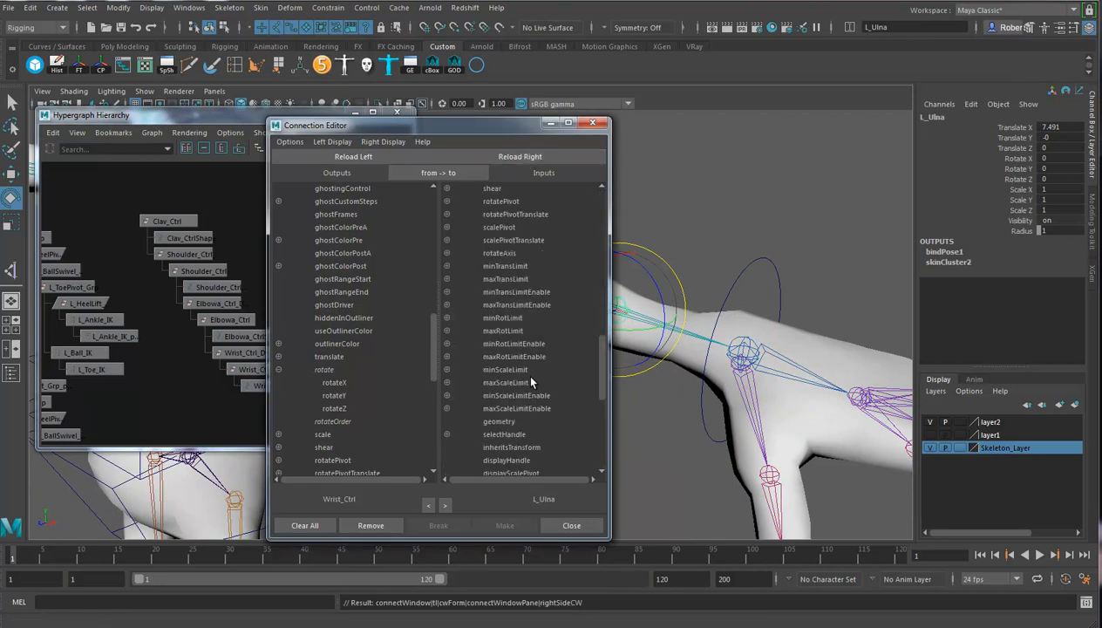
pyautogui.scroll(10, 536, 359)
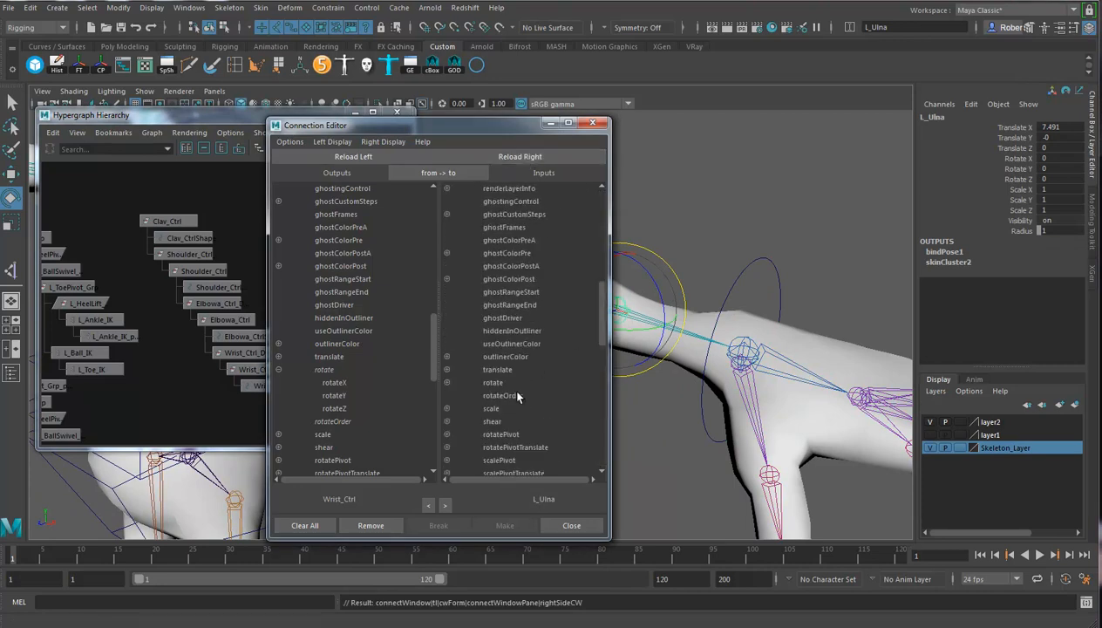
pyautogui.click(447, 382)
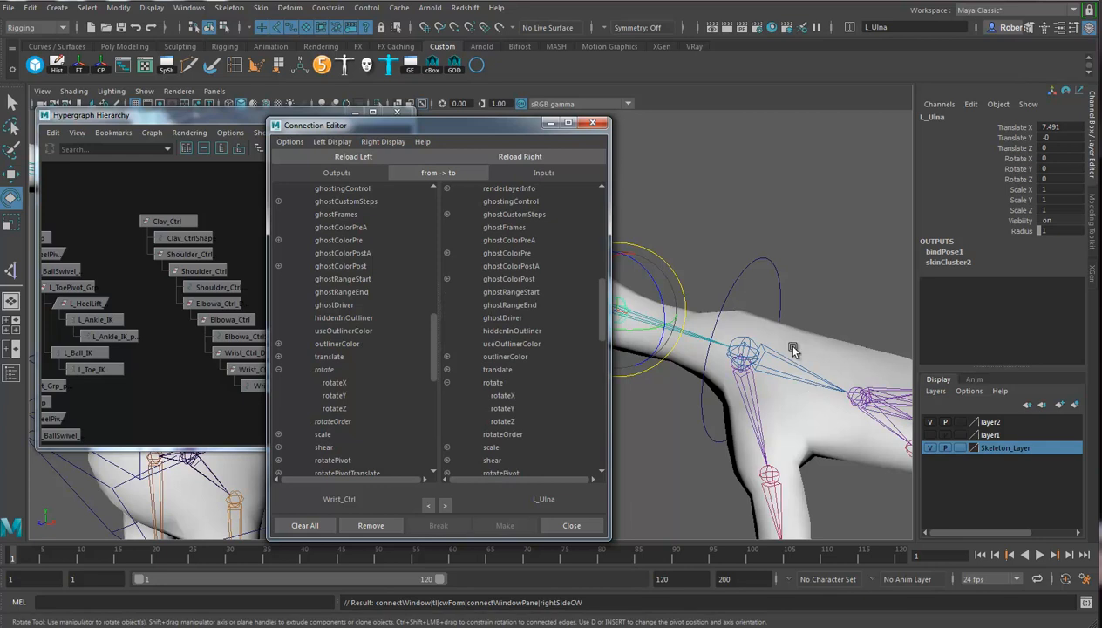
# Connect rotateX of Wrist_Ctrl to rotateX of L_Ulna
pyautogui.click(764, 252)
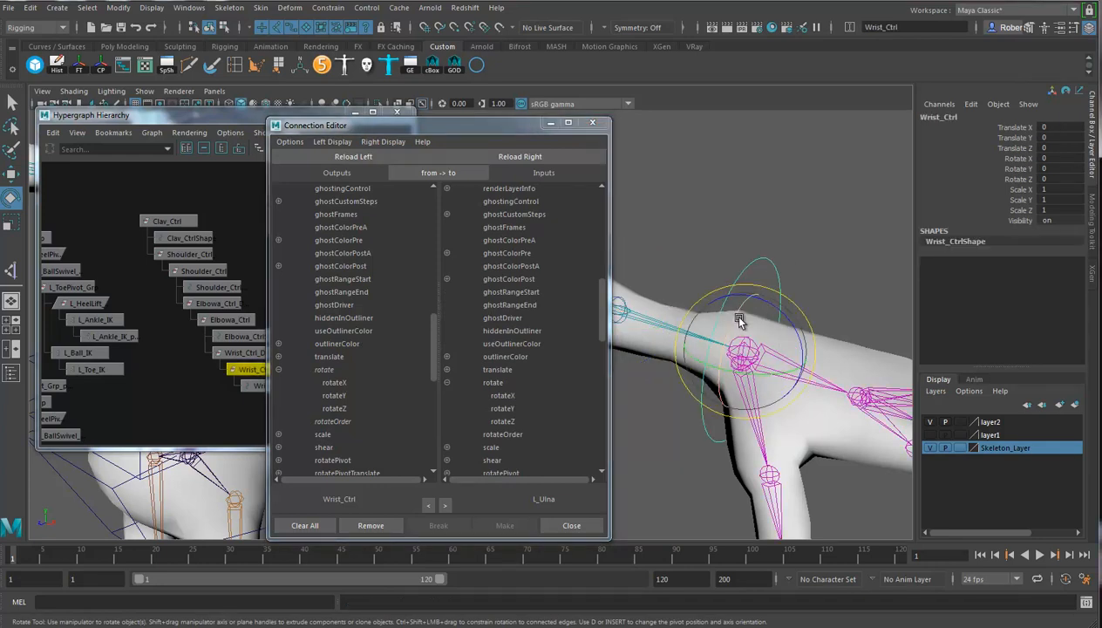
pyautogui.click(334, 381)
pyautogui.click(534, 396)
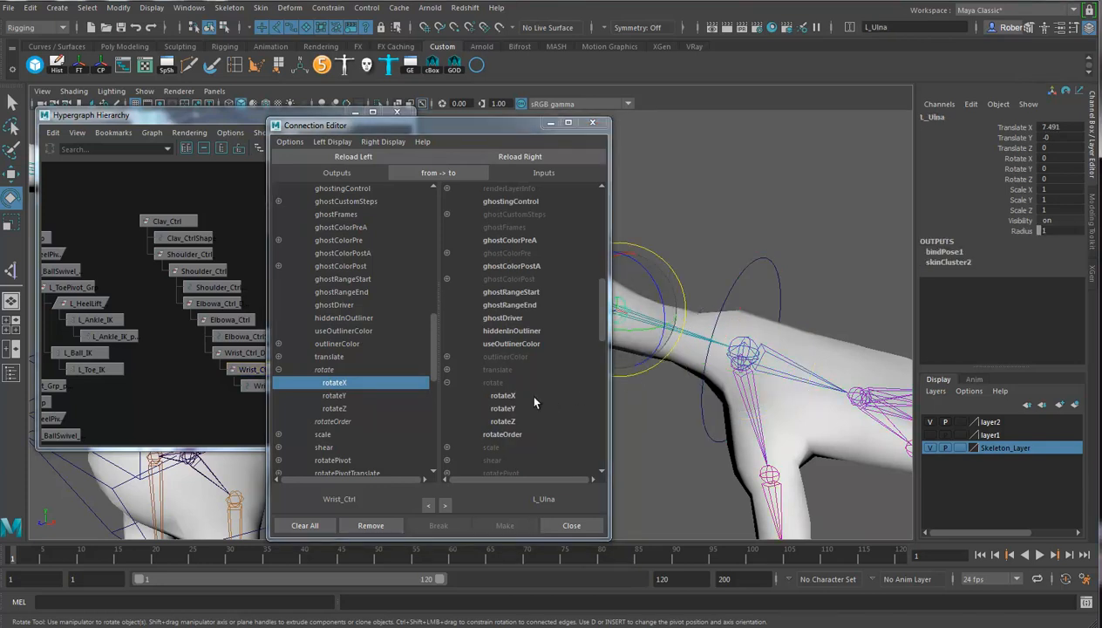
pyautogui.click(503, 396)
# Test the forearm twist by rotating Wrist_Ctrl about X, and reset its Rotate X to 0
pyautogui.moveTo(502, 129); pyautogui.dragTo(411, 125)
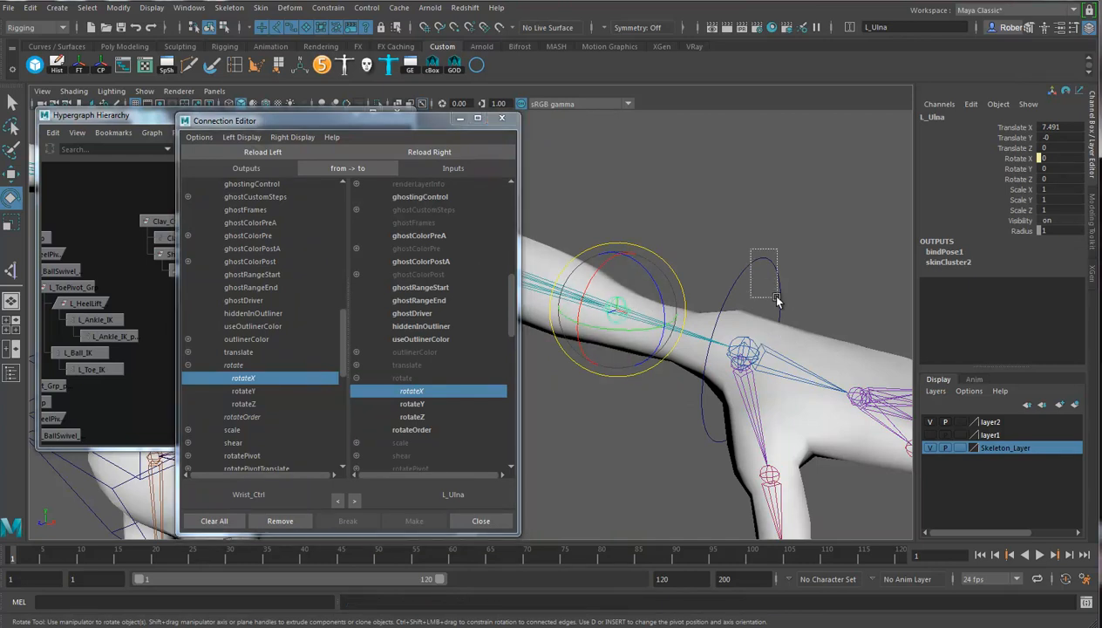
pyautogui.click(758, 313)
pyautogui.moveTo(759, 314); pyautogui.dragTo(764, 418)
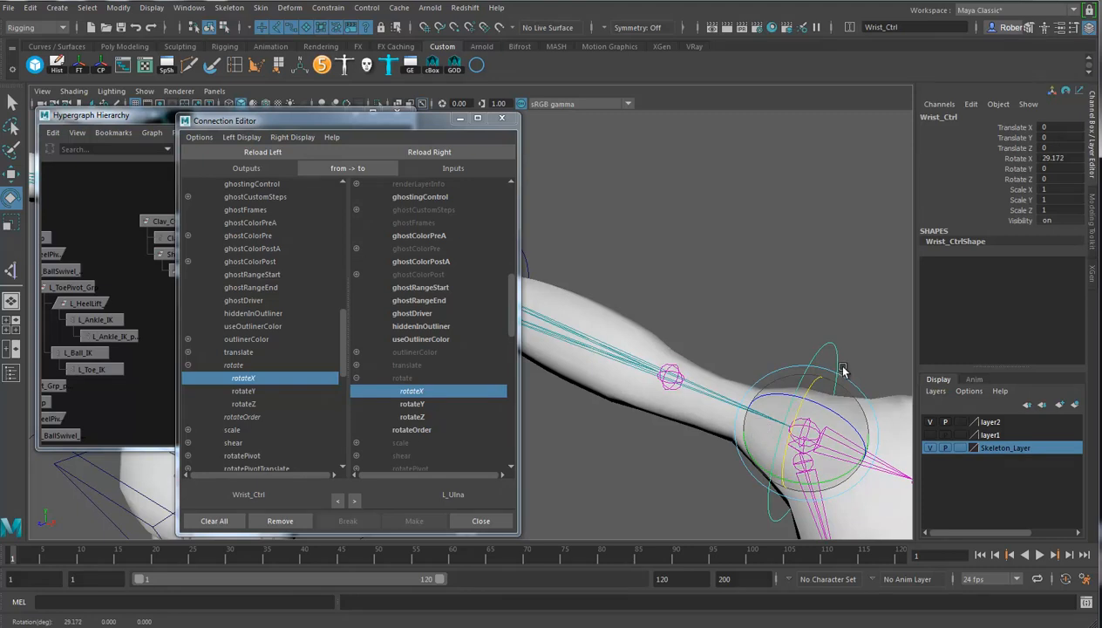
pyautogui.click(1055, 159)
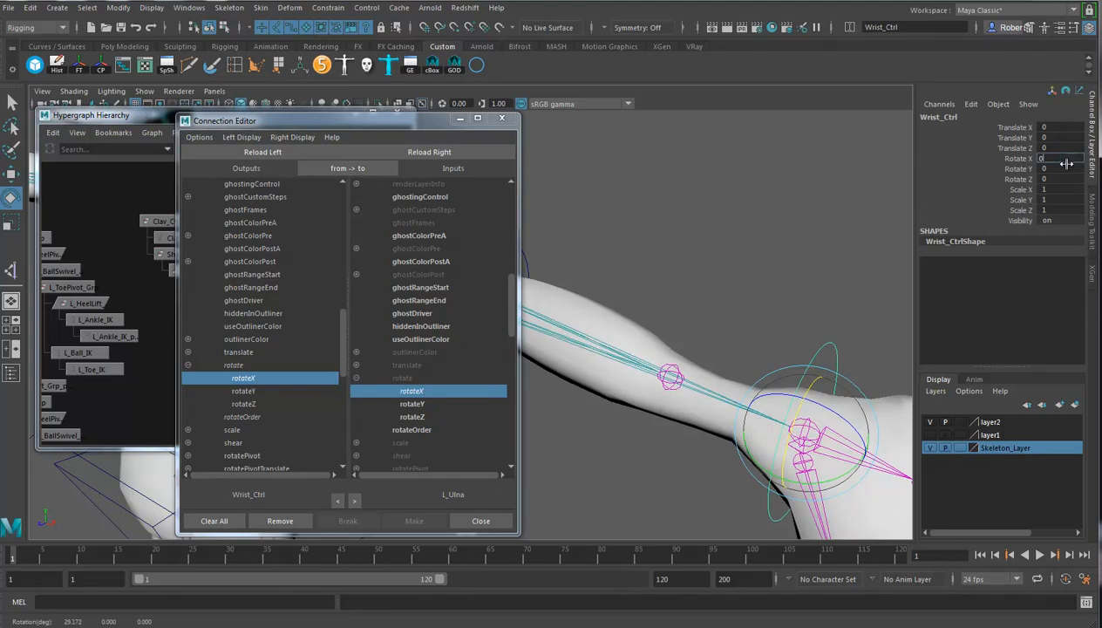
pyautogui.write('0')
pyautogui.press('Return')
pyautogui.keyDown('alt'); pyautogui.moveTo(682, 344); pyautogui.dragTo(705, 290); pyautogui.keyUp('alt')
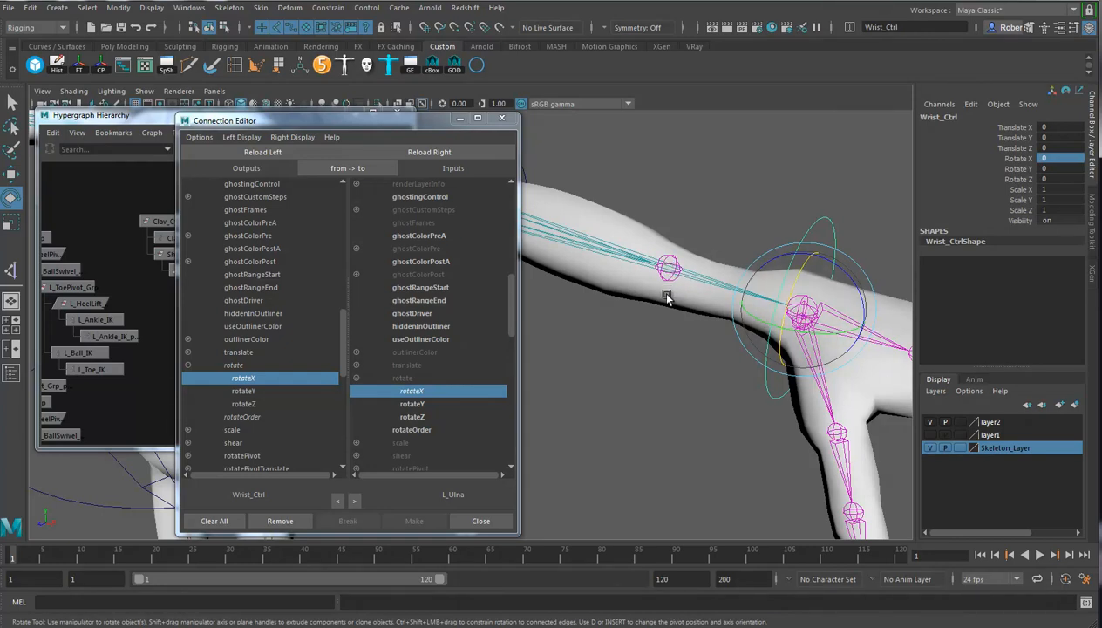
pyautogui.click(503, 118)
# Rename Wrist_Ctrl as Hand_Ctrl
pyautogui.keyDown('alt'); pyautogui.moveTo(741, 378); pyautogui.dragTo(641, 289); pyautogui.keyUp('alt')
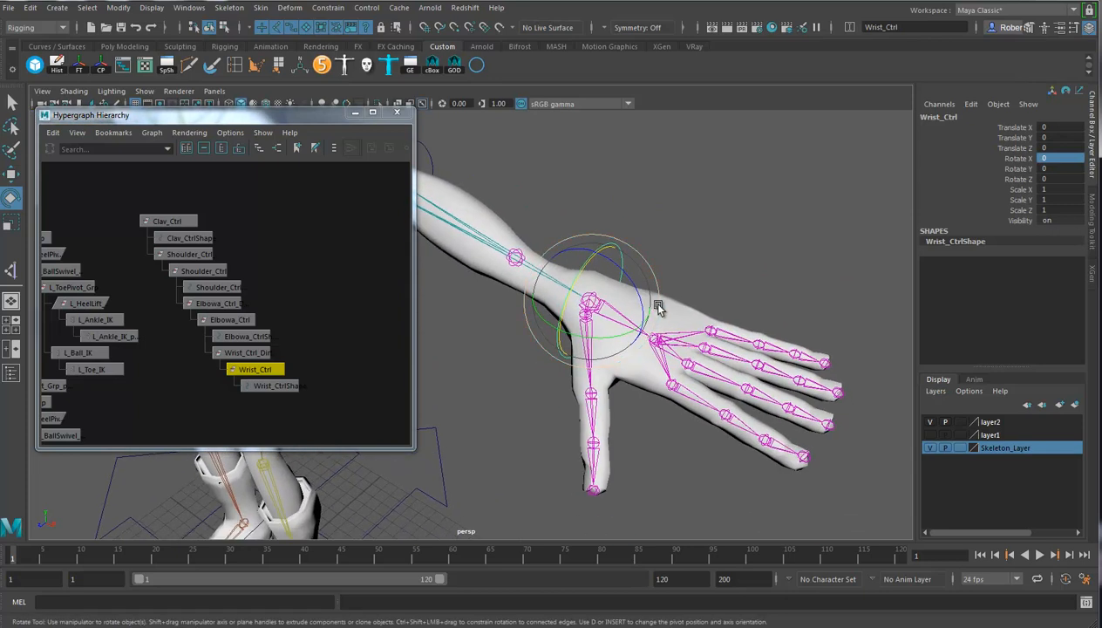
pyautogui.keyDown('alt'); pyautogui.moveTo(645, 369); pyautogui.dragTo(606, 218); pyautogui.keyUp('alt')
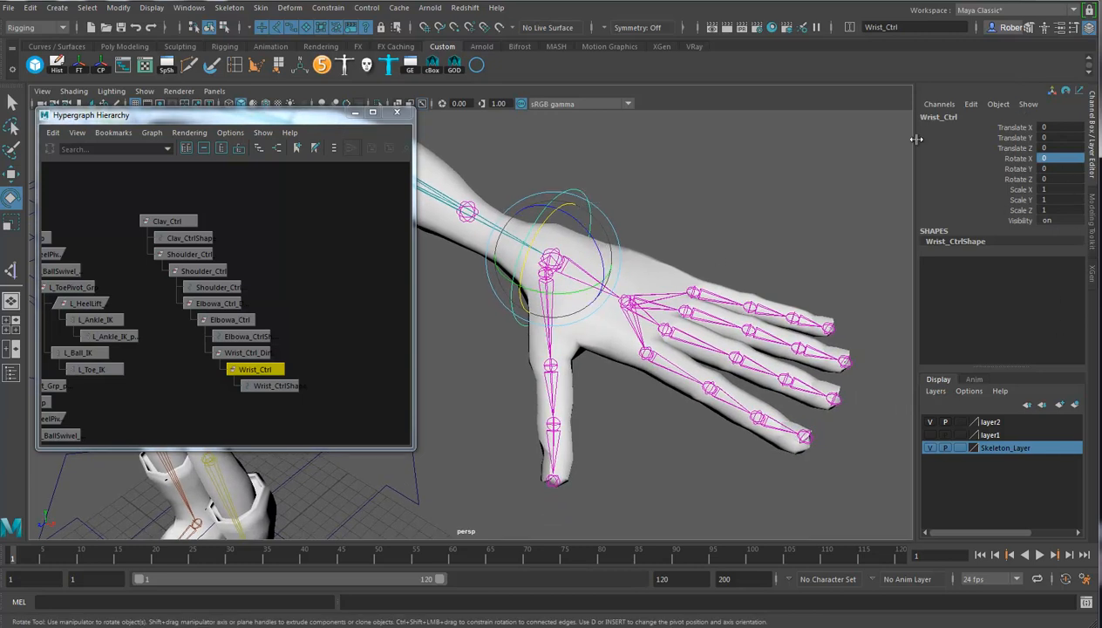
pyautogui.click(949, 120)
pyautogui.moveTo(941, 118); pyautogui.dragTo(902, 122)
pyautogui.write('Ha')
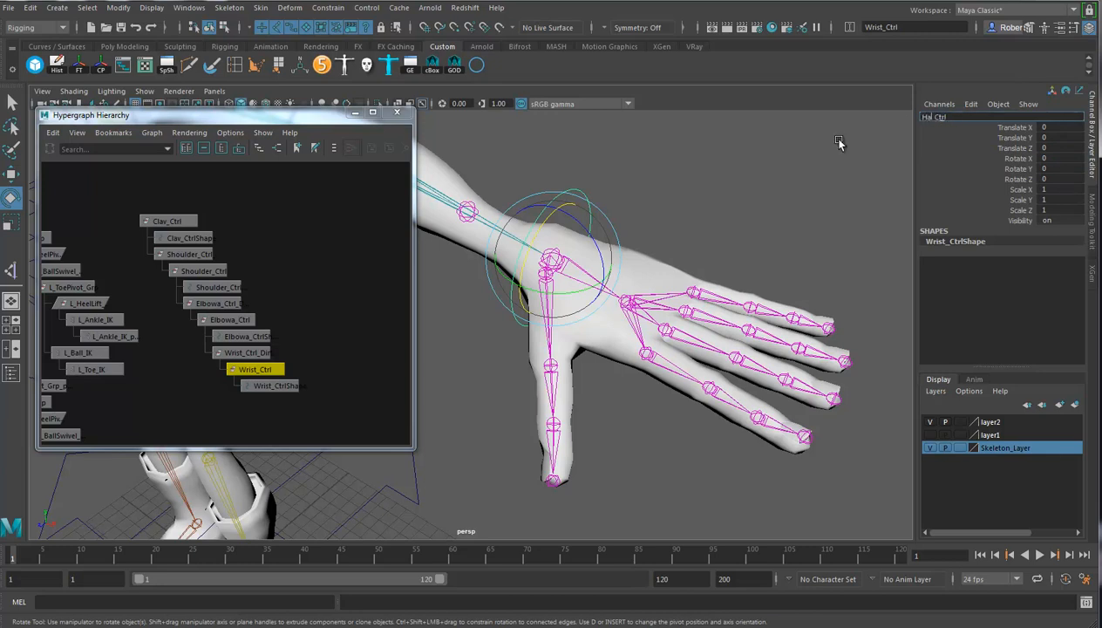
pyautogui.write('nd')
pyautogui.press('Return')
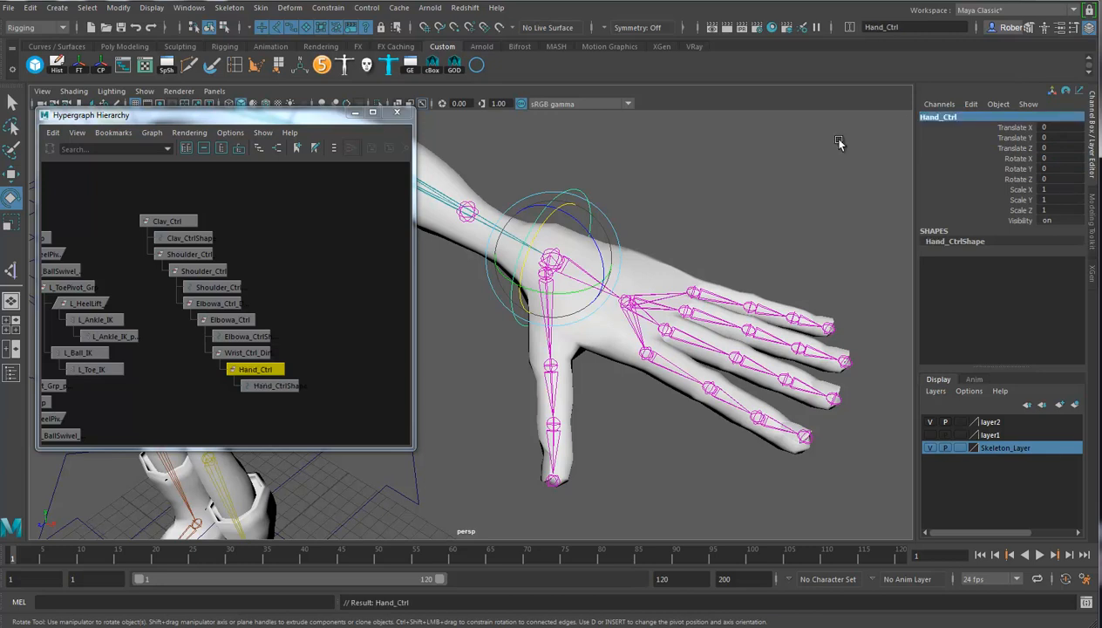
# Test the index finger's bend by rotating the L_Index1 joint, and undo the rotation
pyautogui.keyDown('alt'); pyautogui.moveTo(583, 325); pyautogui.dragTo(548, 328); pyautogui.keyUp('alt')
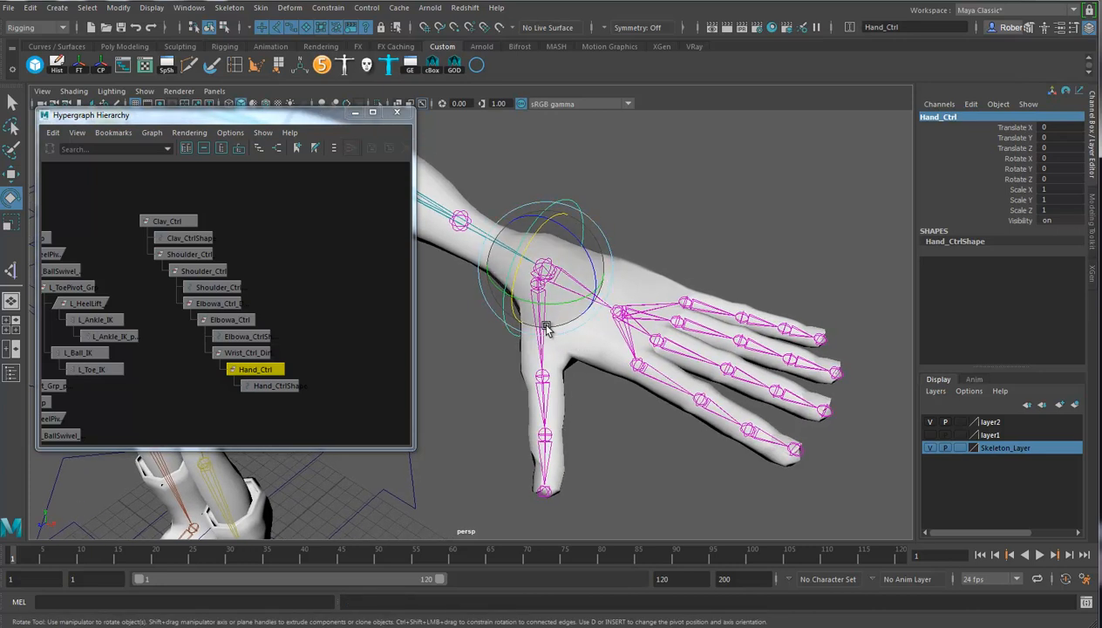
pyautogui.keyDown('alt'); pyautogui.moveTo(667, 396); pyautogui.dragTo(616, 356); pyautogui.keyUp('alt')
pyautogui.click(601, 332)
pyautogui.moveTo(620, 302); pyautogui.dragTo(624, 372)
pyautogui.hotkey('ctrl', 'z')
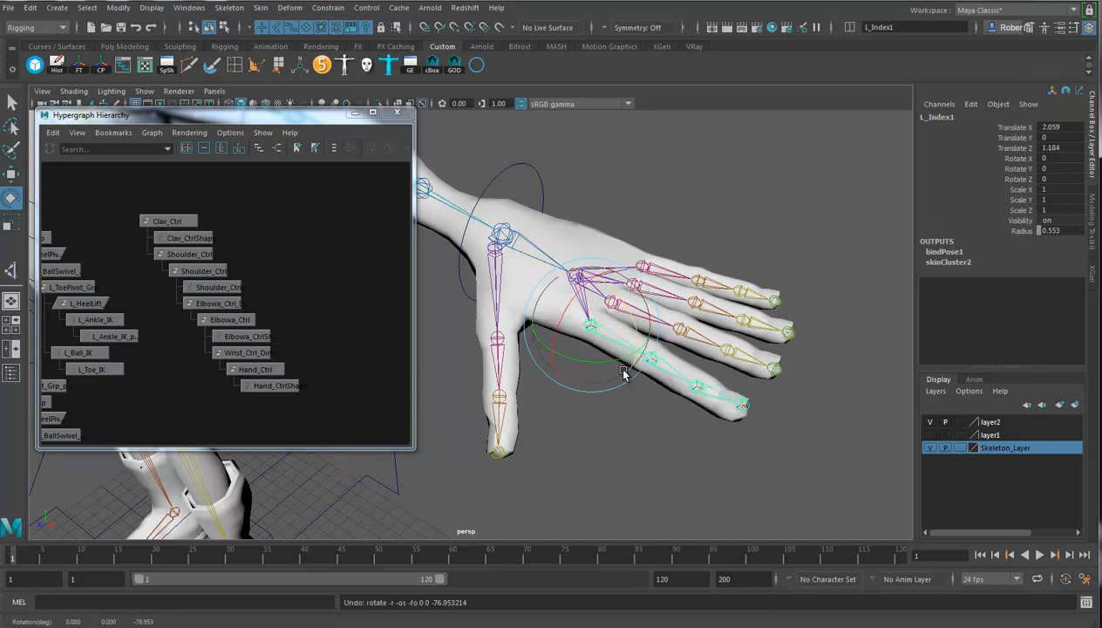
# Test the index finger's curl by rotating the L_Index2 and L_Index3 joints together, and undo the rotations
pyautogui.click(662, 372)
pyautogui.keyDown('shift'); pyautogui.click(720, 397); pyautogui.keyUp('shift')
pyautogui.moveTo(725, 350); pyautogui.dragTo(654, 418)
pyautogui.hotkey('ctrl', 'z')
pyautogui.keyDown('alt'); pyautogui.moveTo(638, 402); pyautogui.dragTo(670, 415, button='right'); pyautogui.keyUp('alt')
pyautogui.keyDown('alt'); pyautogui.moveTo(670, 416); pyautogui.dragTo(545, 328); pyautogui.keyUp('alt')
pyautogui.click(528, 301)
pyautogui.hotkey('ctrl', 'z')
pyautogui.press('Down')
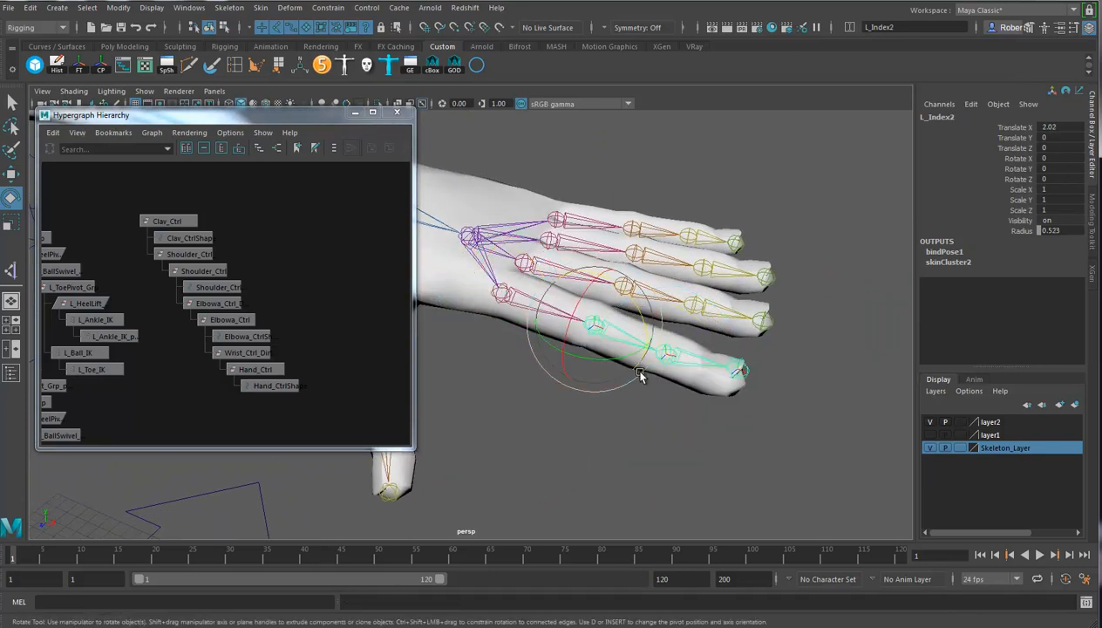
pyautogui.keyDown('shift'); pyautogui.click(680, 349); pyautogui.keyUp('shift')
pyautogui.moveTo(688, 312); pyautogui.dragTo(632, 379)
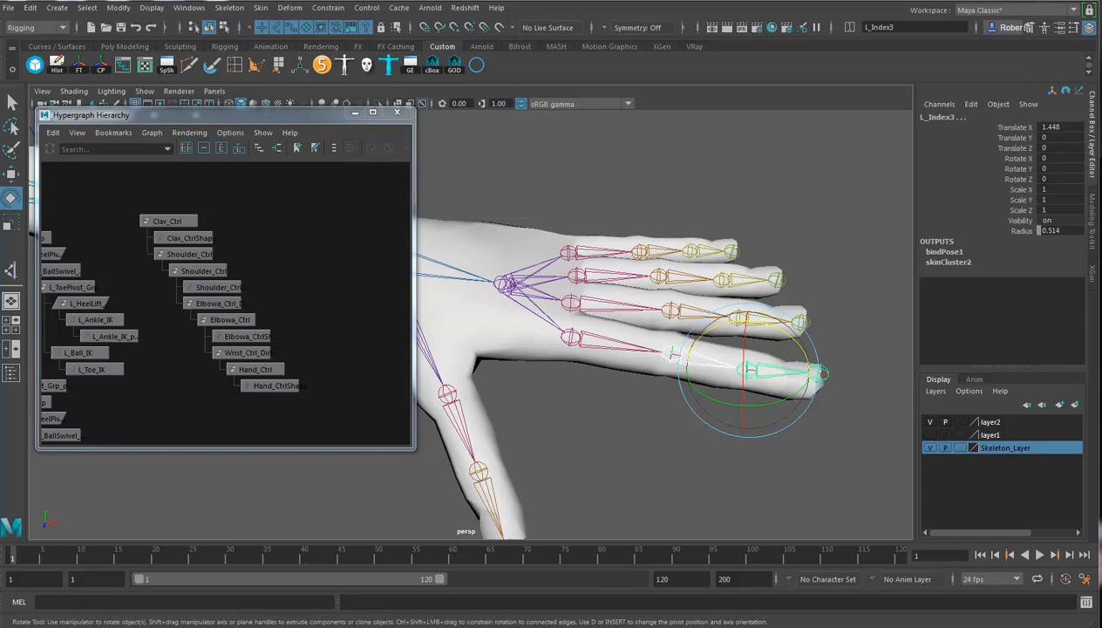
# Add a keyable float attribute IndexBend to Hand_Ctrl with minimum -10, maximum 10 and default 0
pyautogui.keyDown('alt'); pyautogui.moveTo(629, 381); pyautogui.dragTo(524, 384); pyautogui.keyUp('alt')
pyautogui.keyDown('alt'); pyautogui.moveTo(652, 352); pyautogui.dragTo(532, 209); pyautogui.keyUp('alt')
pyautogui.click(532, 209)
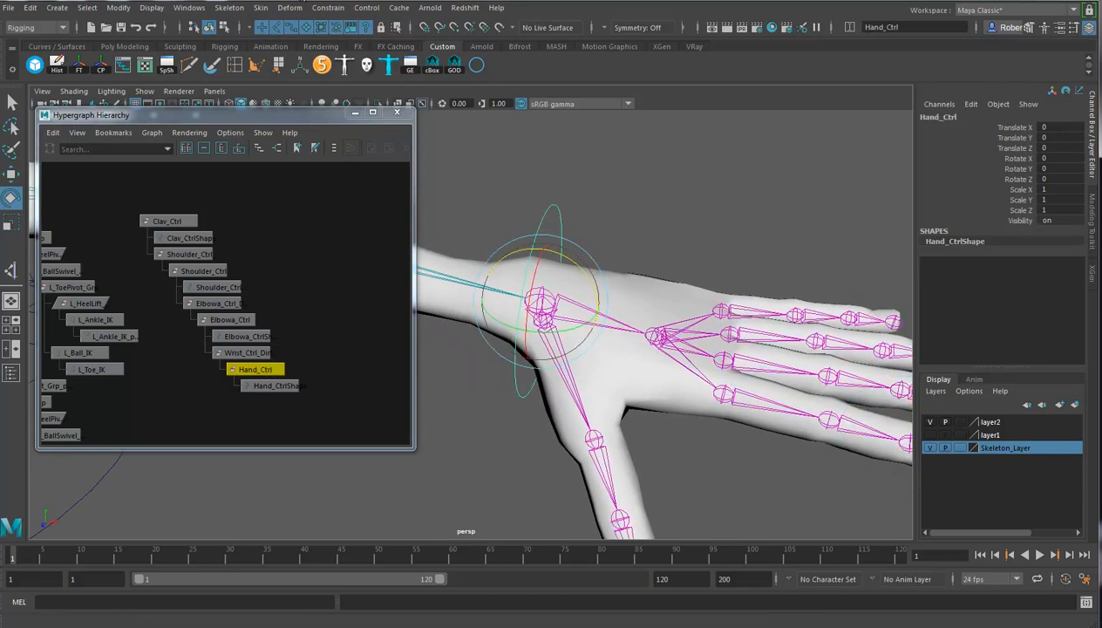
pyautogui.click(119, 7)
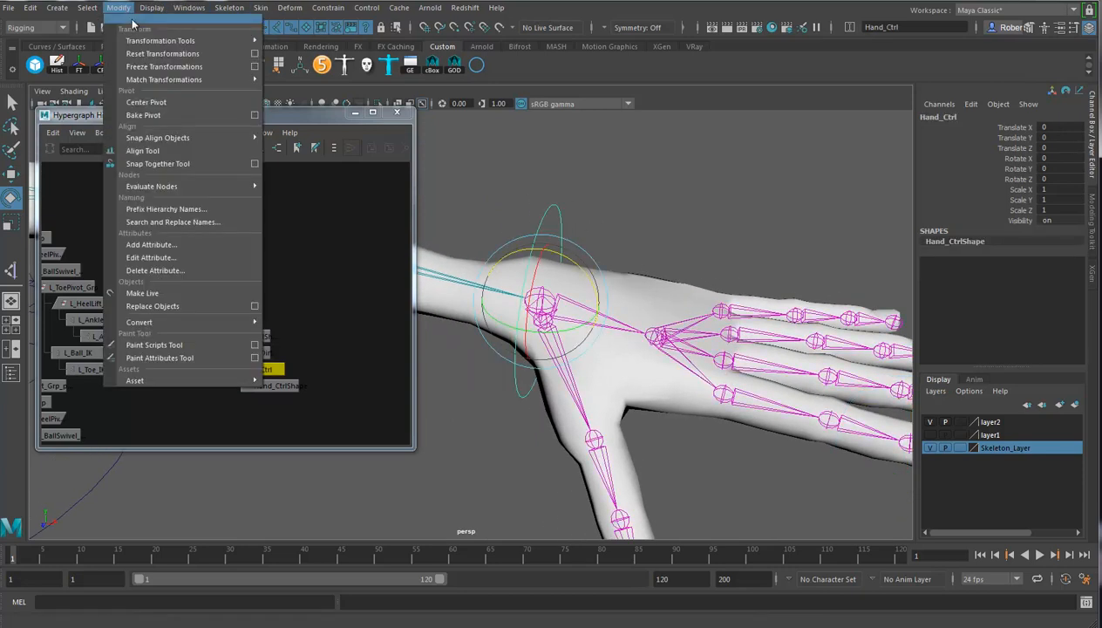
pyautogui.click(179, 247)
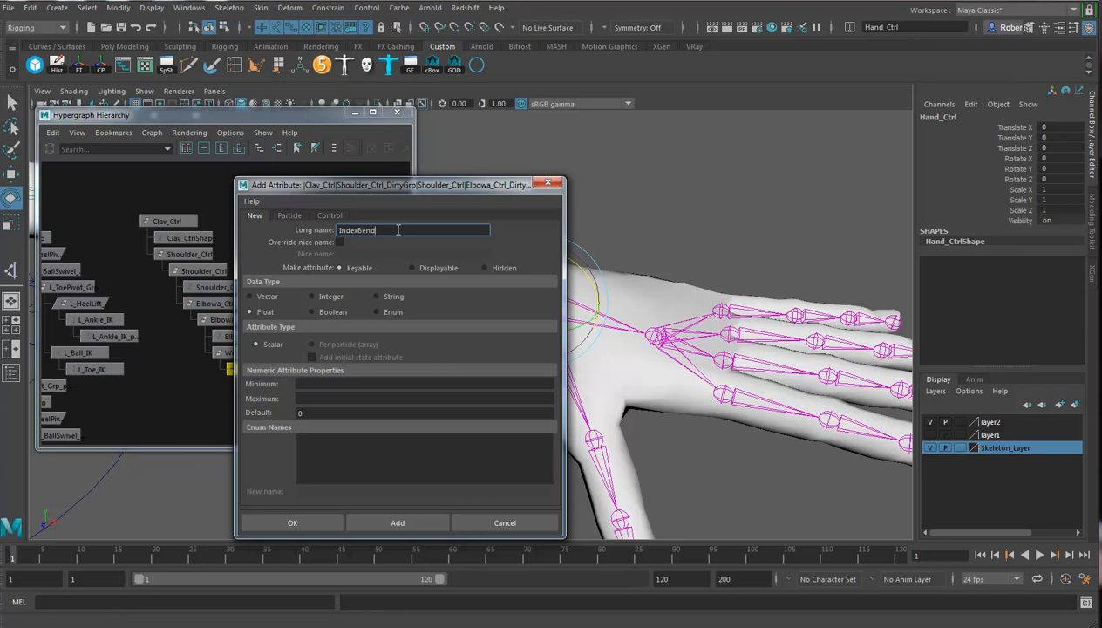
pyautogui.click(406, 385)
pyautogui.write('-10')
pyautogui.press('Tab')
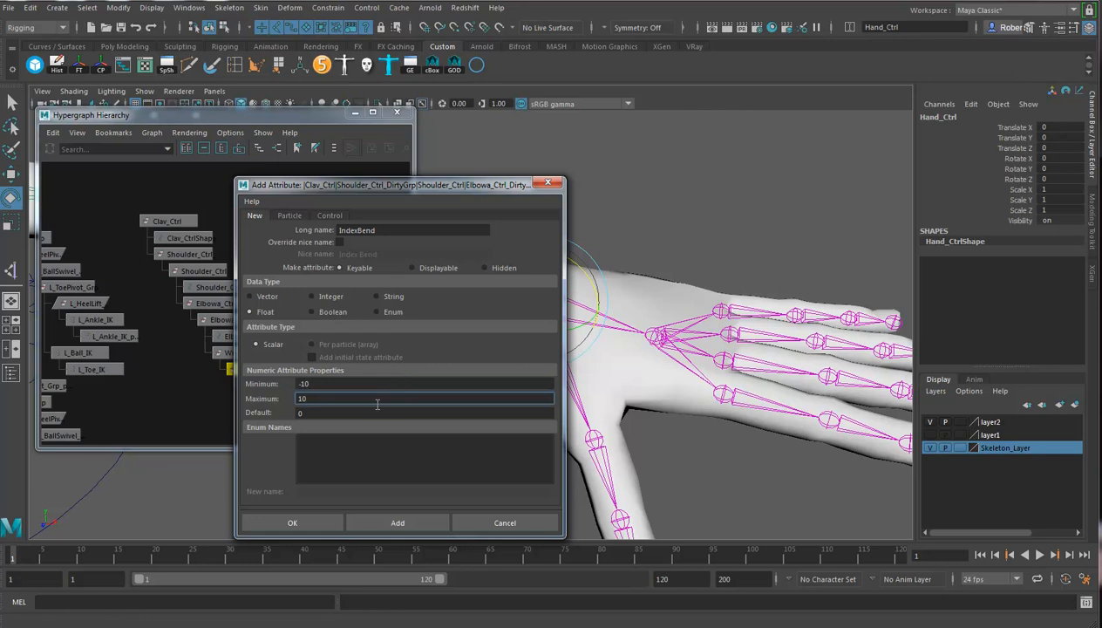
pyautogui.write('10')
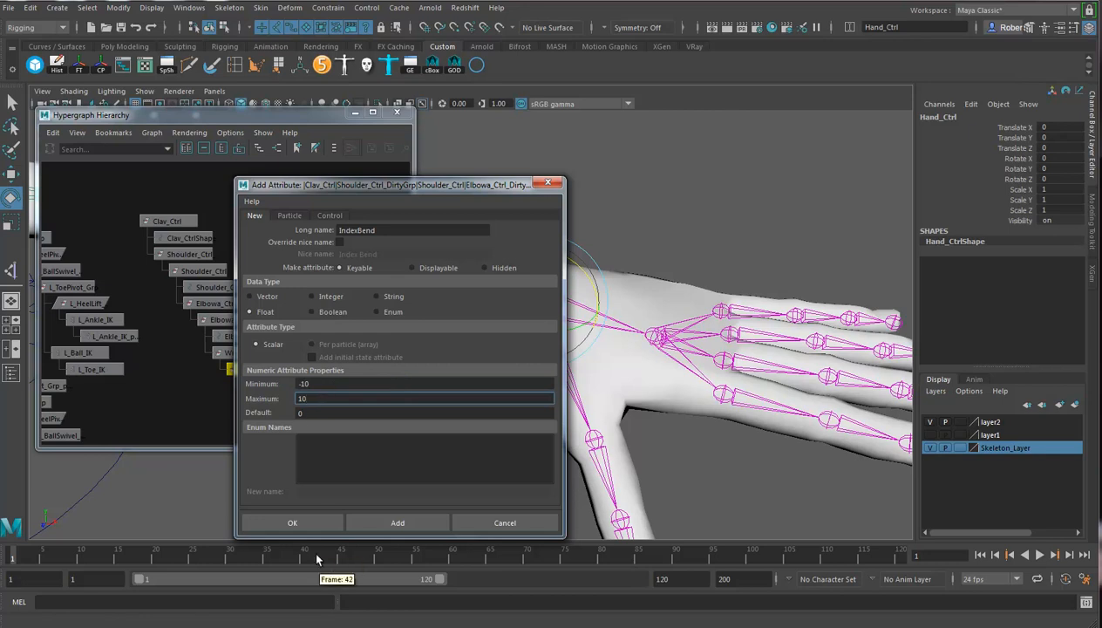
pyautogui.click(398, 522)
# Add a keyable float attribute BendCurl to Hand_Ctrl with minimum -10, maximum 10 and default 0
pyautogui.click(371, 229)
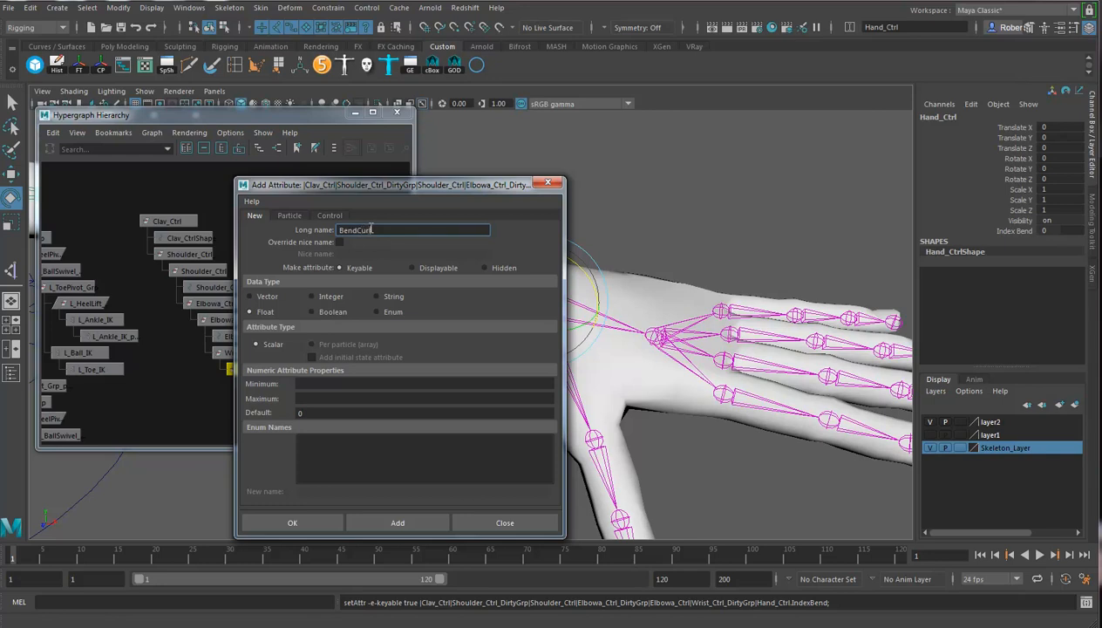
pyautogui.click(353, 382)
pyautogui.write('-10')
pyautogui.press('Tab')
pyautogui.write('10')
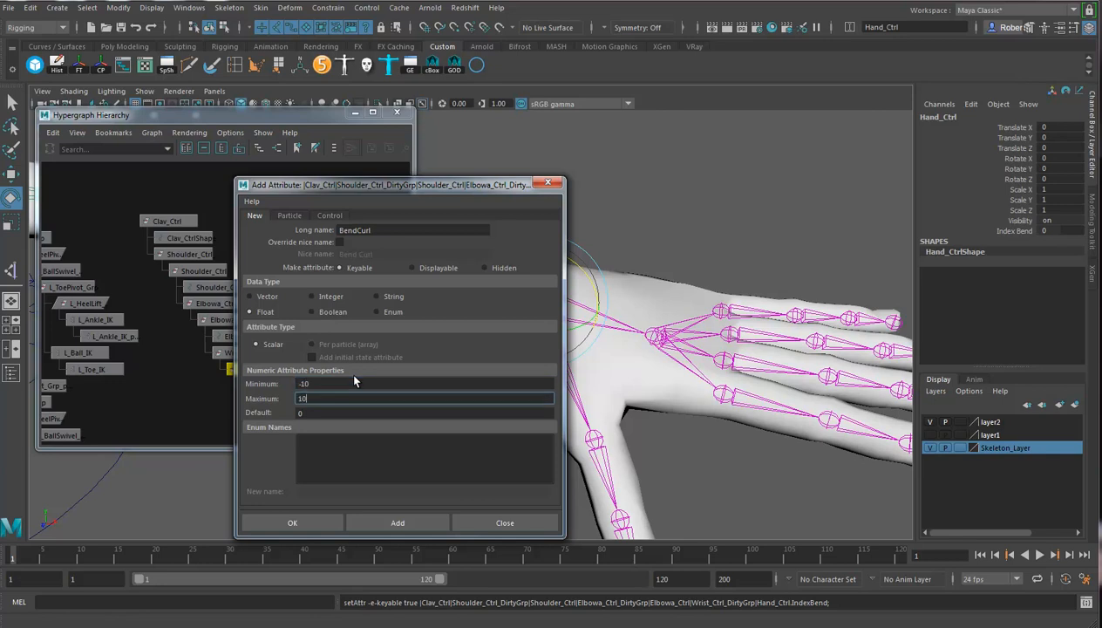
pyautogui.click(311, 517)
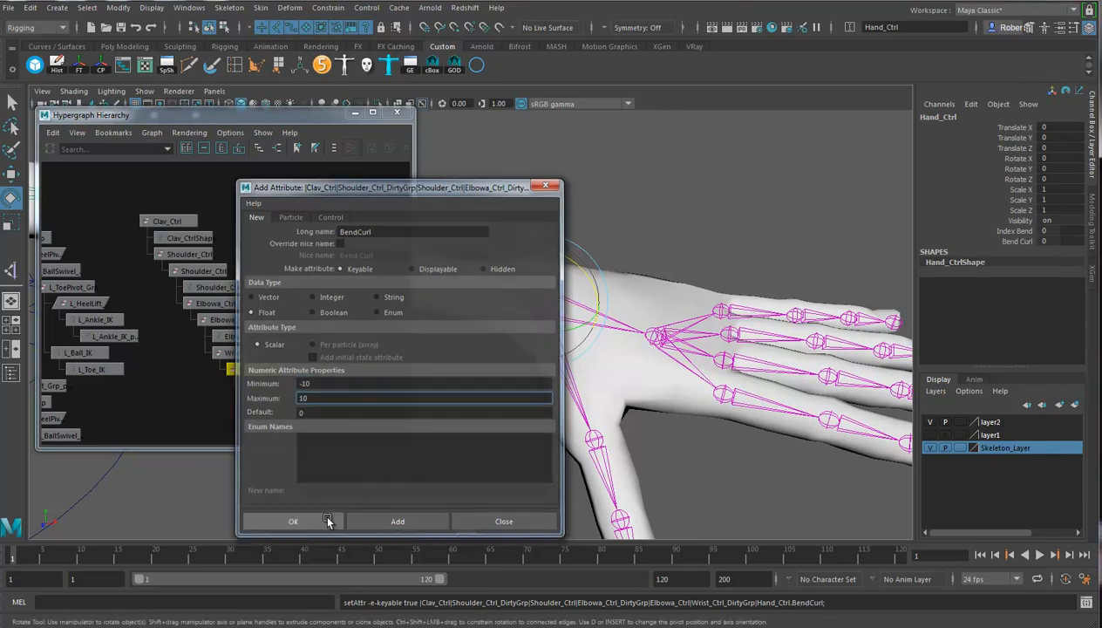
# Test the index finger's bend through the Rotate Z channel of L_Index1, and undo the rotation
pyautogui.keyDown('alt'); pyautogui.moveTo(634, 352); pyautogui.dragTo(695, 338); pyautogui.keyUp('alt')
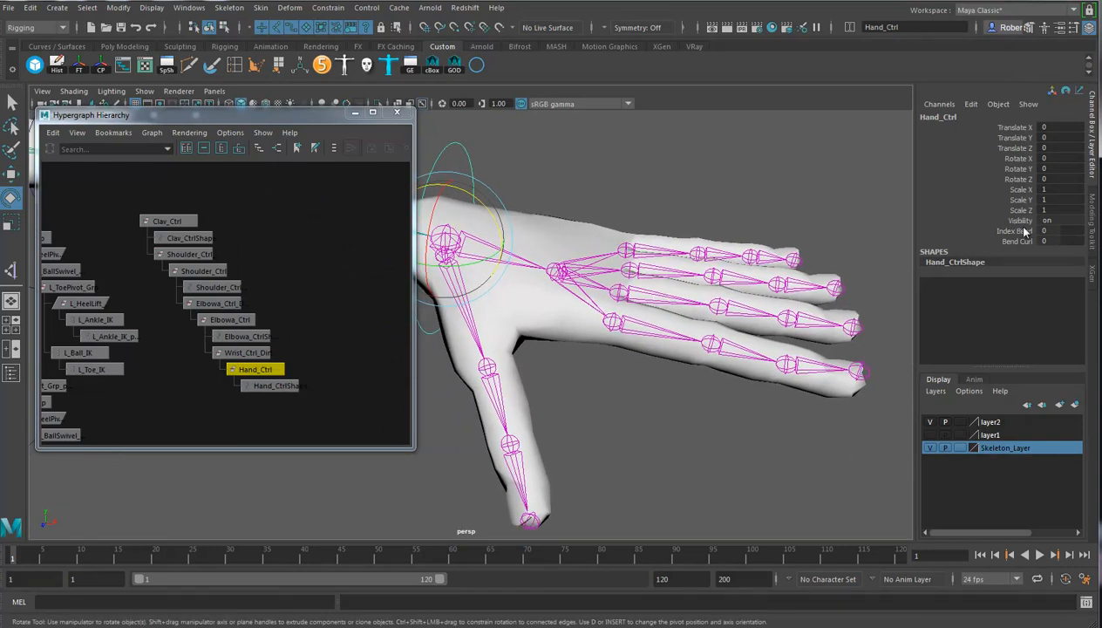
pyautogui.click(745, 351)
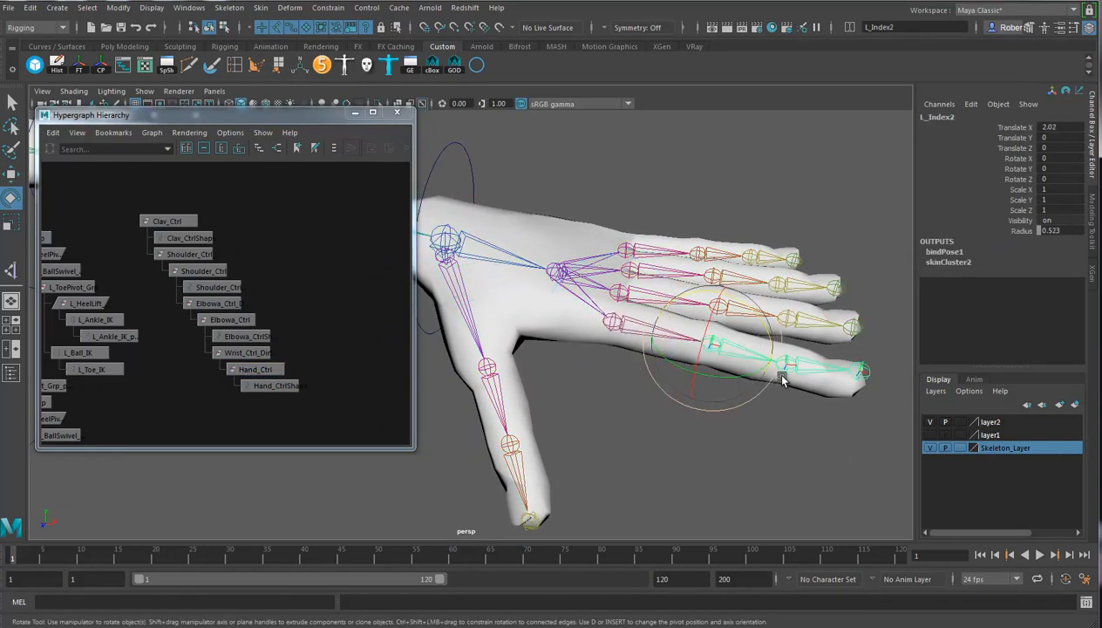
pyautogui.keyDown('shift'); pyautogui.click(809, 366); pyautogui.keyUp('shift')
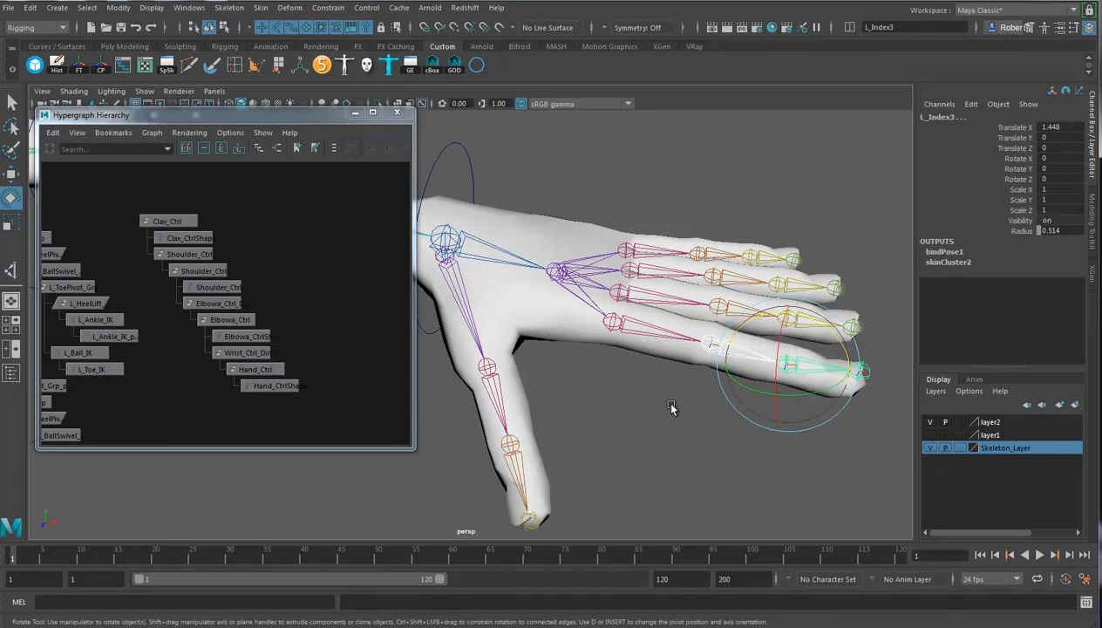
pyautogui.keyDown('alt'); pyautogui.moveTo(657, 399); pyautogui.dragTo(662, 397, button='middle'); pyautogui.keyUp('alt')
pyautogui.click(651, 326)
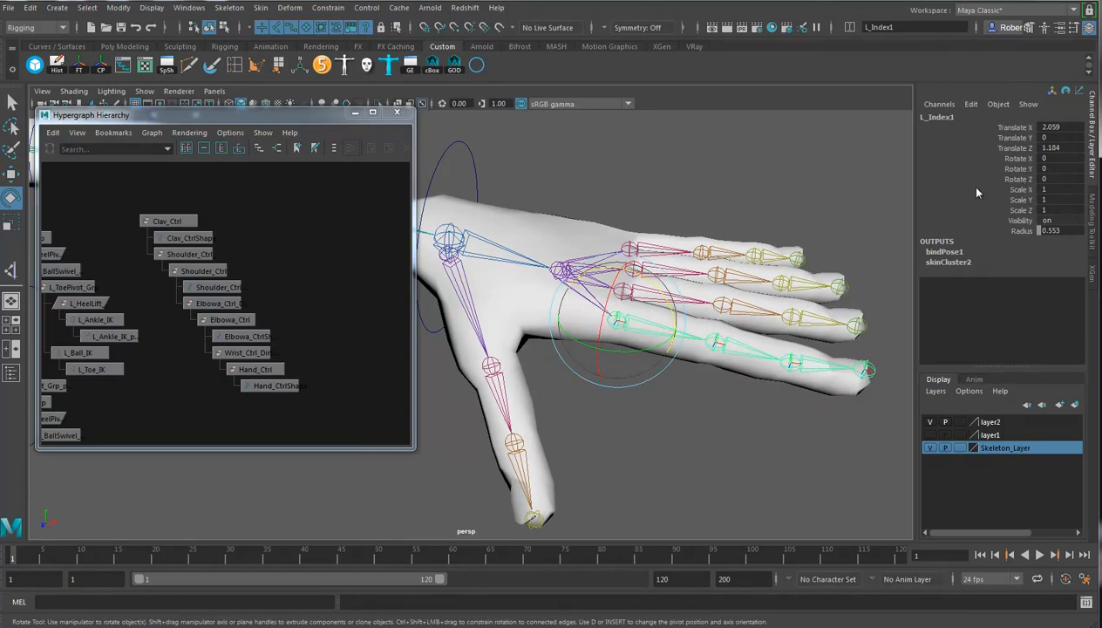
pyautogui.click(1018, 178)
pyautogui.moveTo(659, 308)
pyautogui.mouseDown(button='middle')
pyautogui.moveTo(654, 290)
pyautogui.moveTo(661, 314)
pyautogui.moveTo(665, 303)
pyautogui.mouseUp(button='middle')
pyautogui.hotkey('ctrl', 'z')
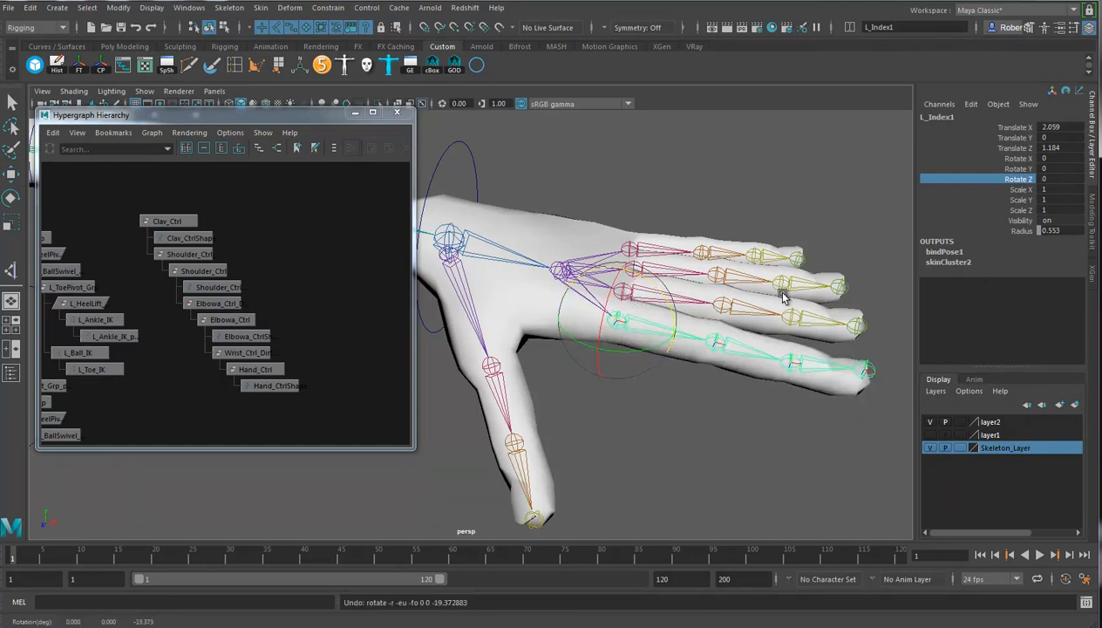
# Set a driven key with Hand_Ctrl's Index Bend at 0 driving the Rotate Z of L_Index1 in its default pose
pyautogui.click(970, 105)
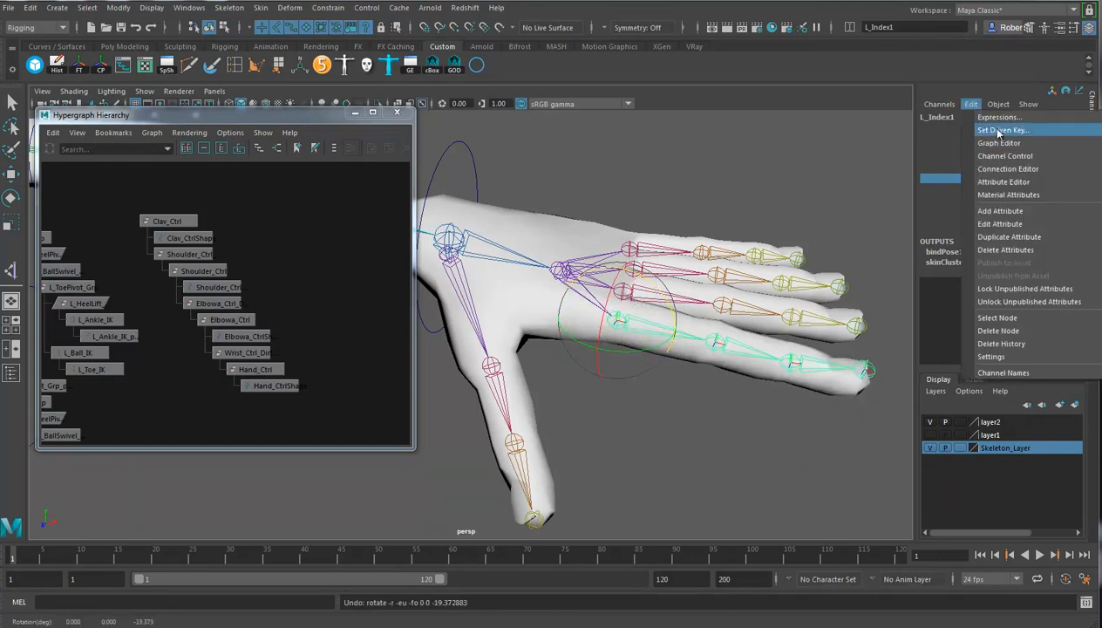
pyautogui.click(999, 131)
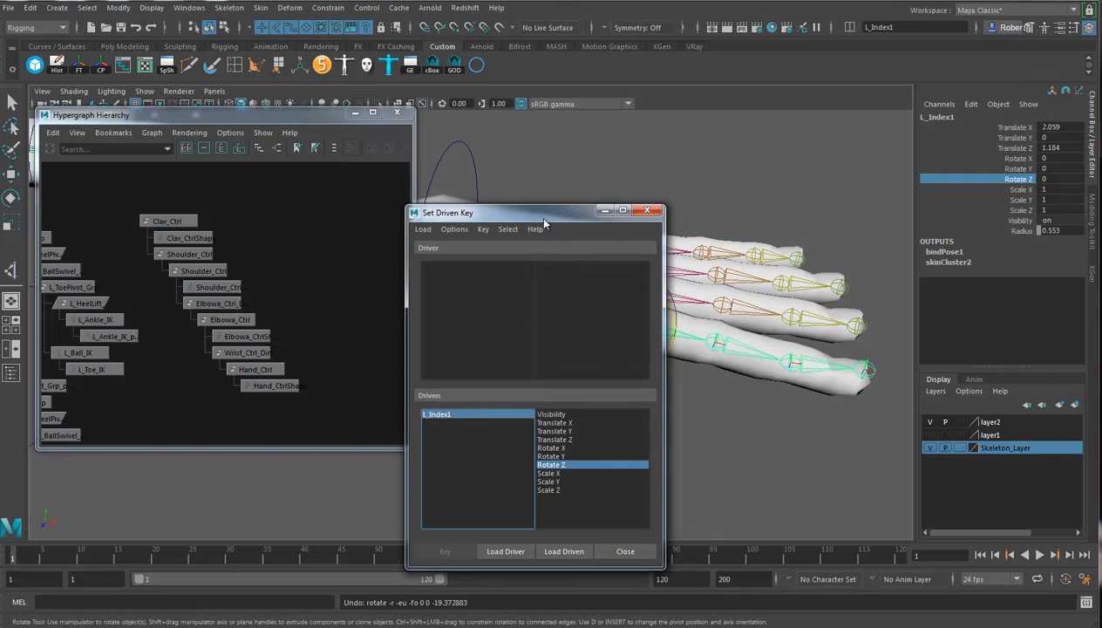
pyautogui.moveTo(542, 213); pyautogui.dragTo(432, 214)
pyautogui.click(476, 188)
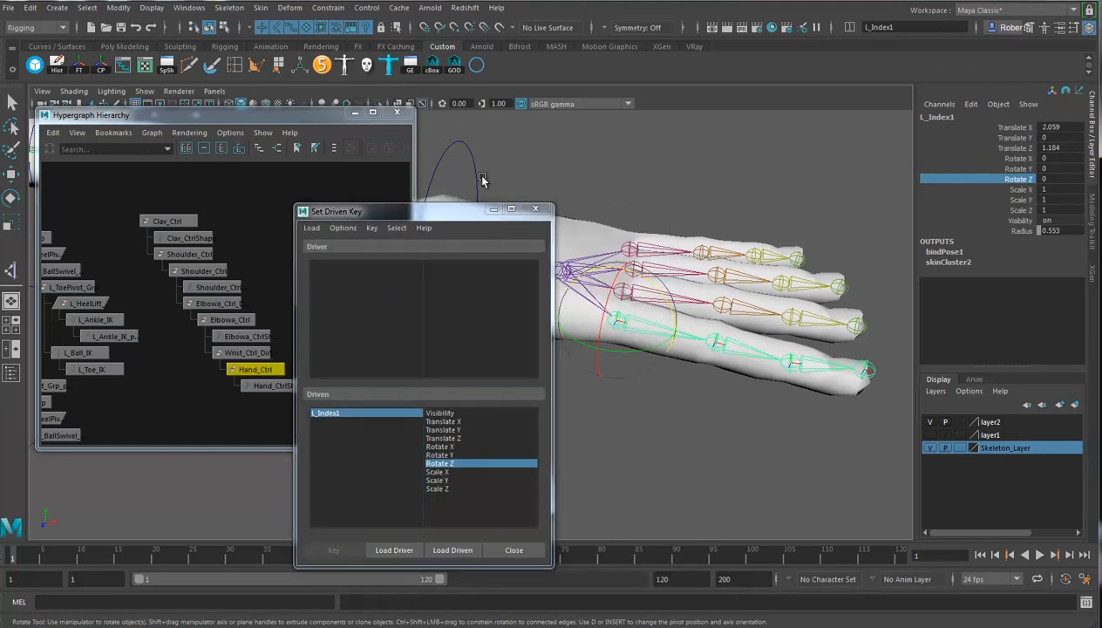
pyautogui.click(407, 553)
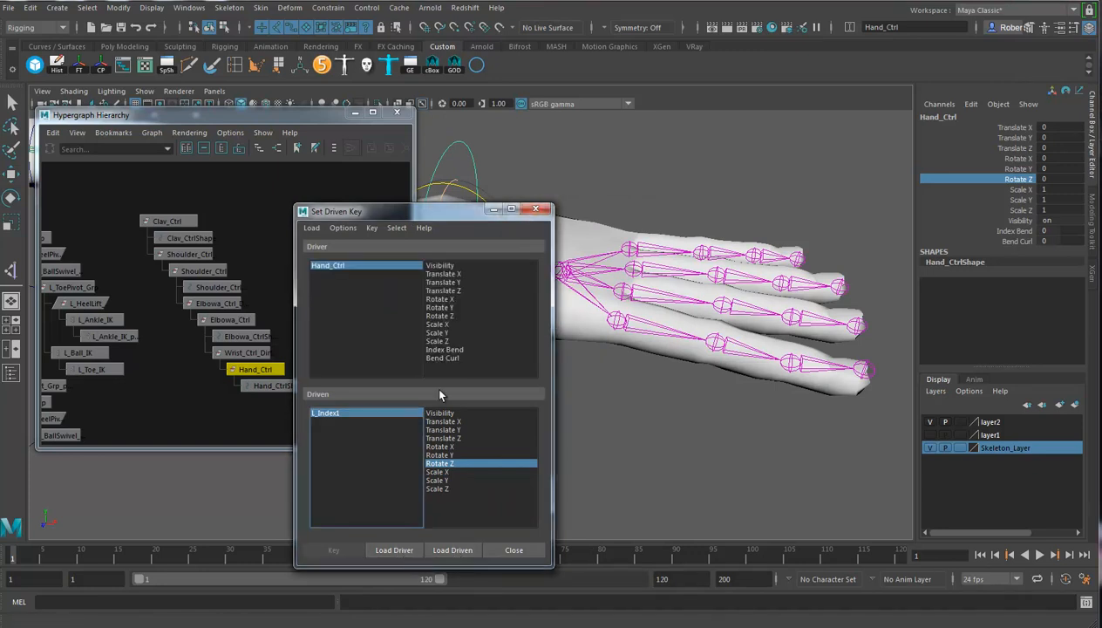
pyautogui.click(443, 350)
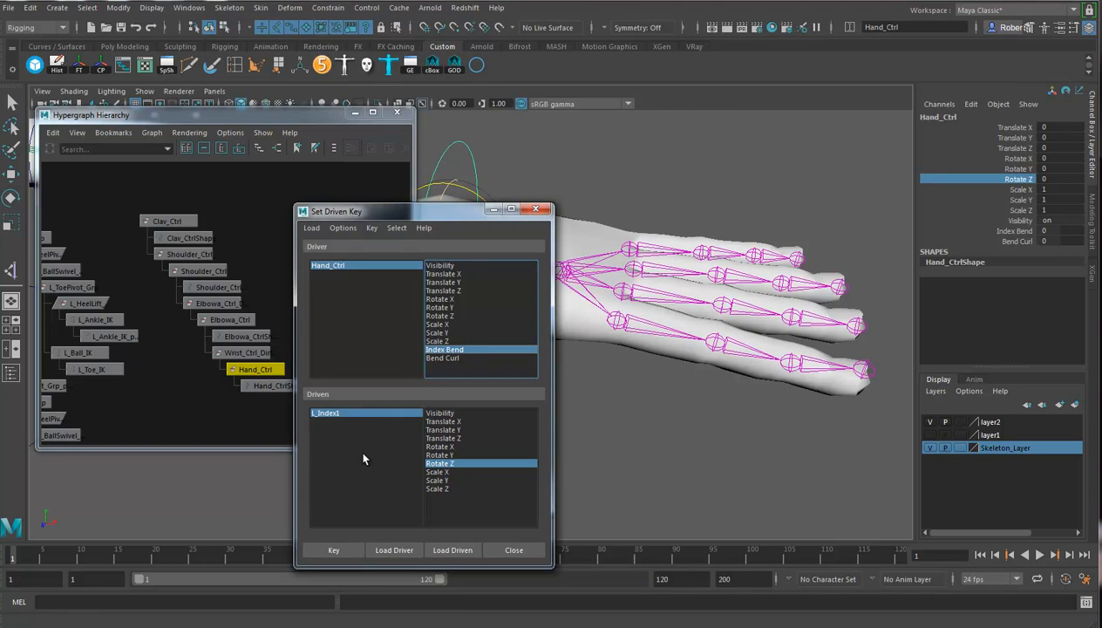
pyautogui.click(327, 547)
# Set Index Bend to 10, rotate L_Index1 to about -88.7 degrees in Z, and key the relationship
pyautogui.click(351, 266)
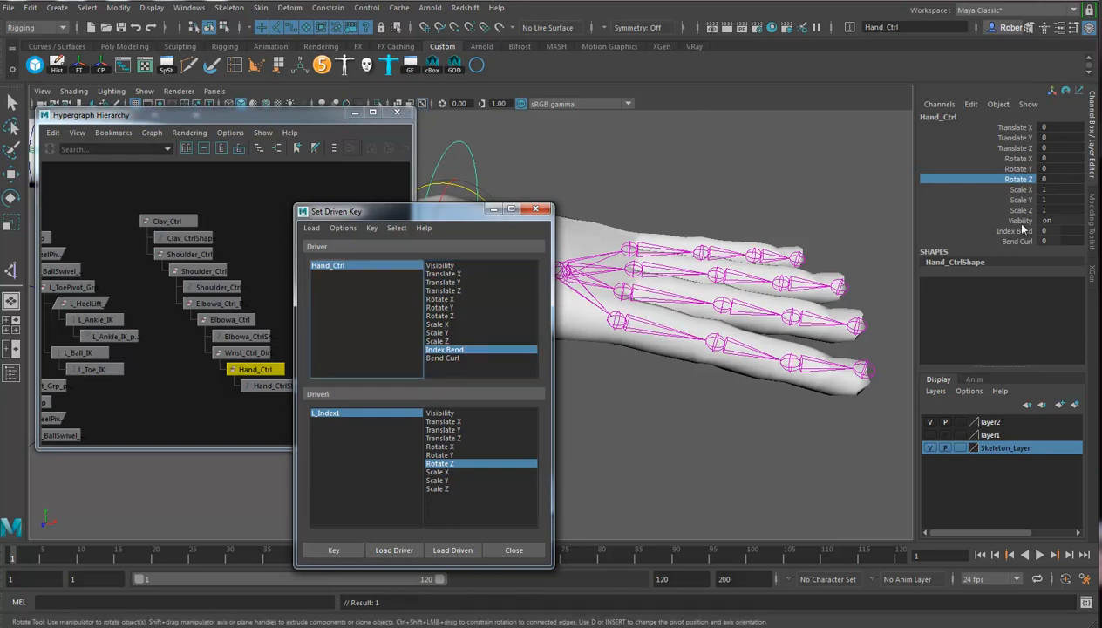
pyautogui.click(1014, 231)
pyautogui.moveTo(788, 326); pyautogui.dragTo(1065, 332, button='middle')
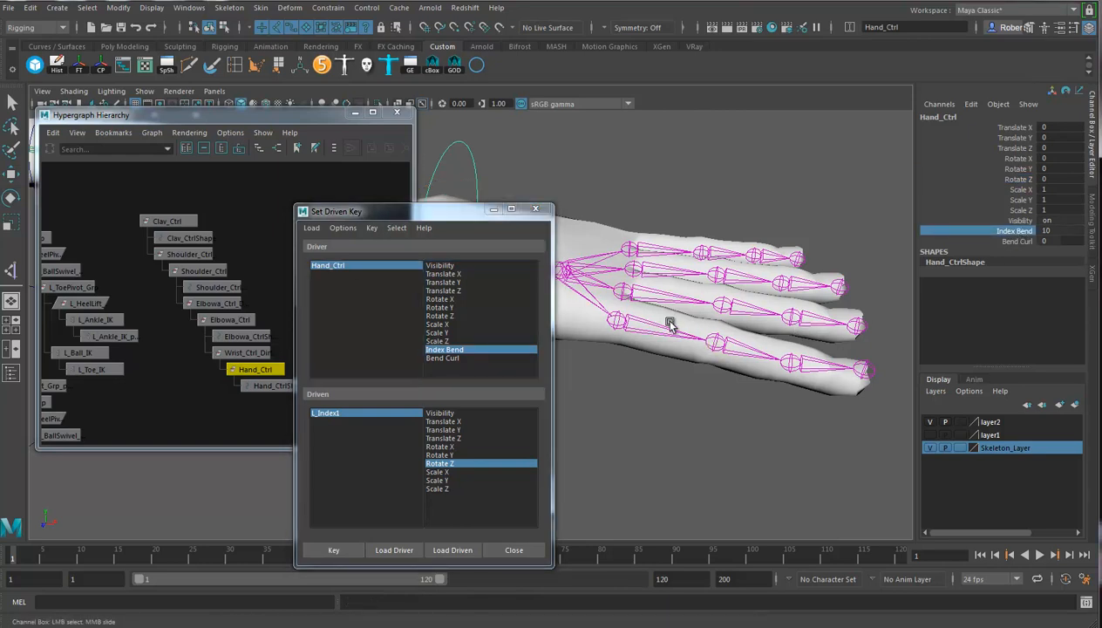
pyautogui.click(657, 345)
pyautogui.moveTo(639, 272); pyautogui.dragTo(627, 367)
pyautogui.keyDown('alt'); pyautogui.moveTo(643, 365); pyautogui.dragTo(770, 351, button='middle'); pyautogui.keyUp('alt')
pyautogui.moveTo(795, 277); pyautogui.dragTo(782, 275)
pyautogui.click(332, 545)
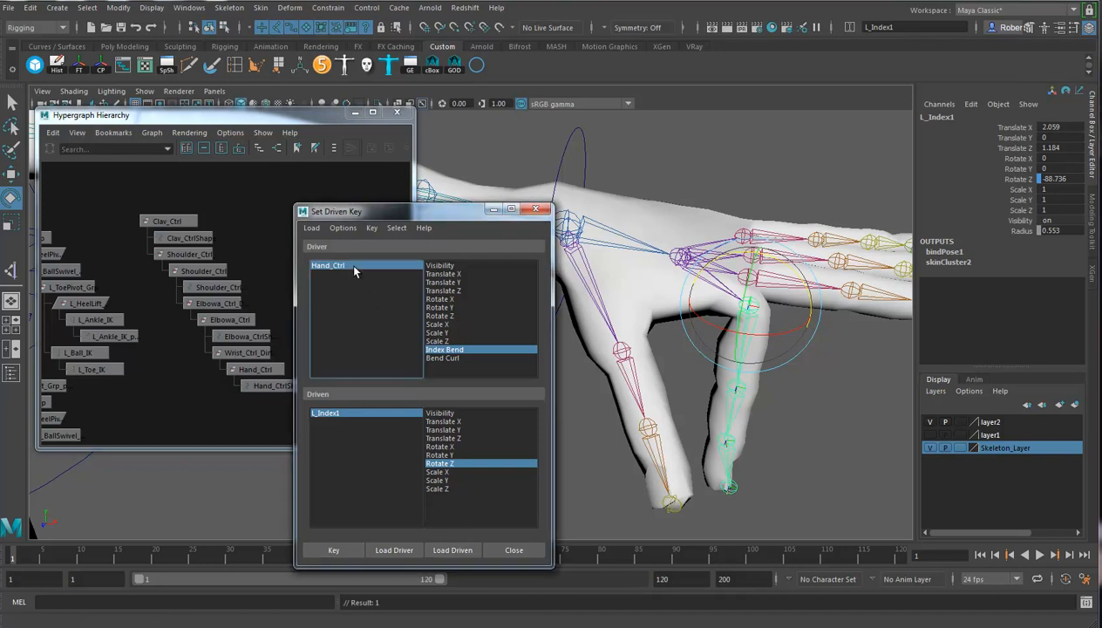
# Set Index Bend to -10, rotate L_Index1 backward to about 57.4 degrees in Z, and key the relationship
pyautogui.click(354, 266)
pyautogui.click(1014, 230)
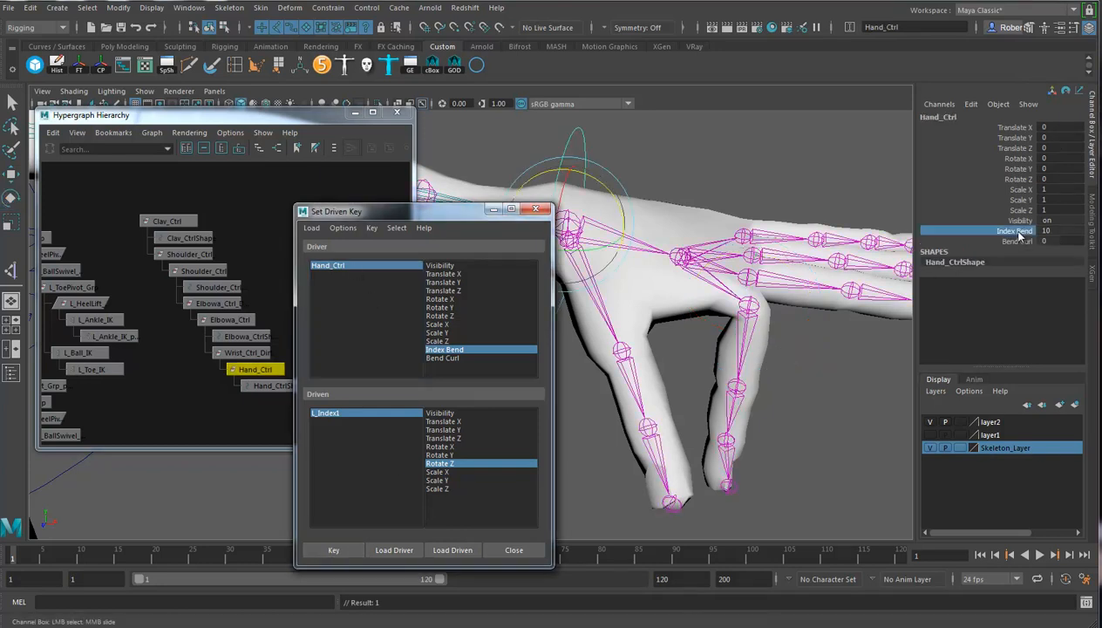
pyautogui.moveTo(830, 260); pyautogui.dragTo(463, 267, button='middle')
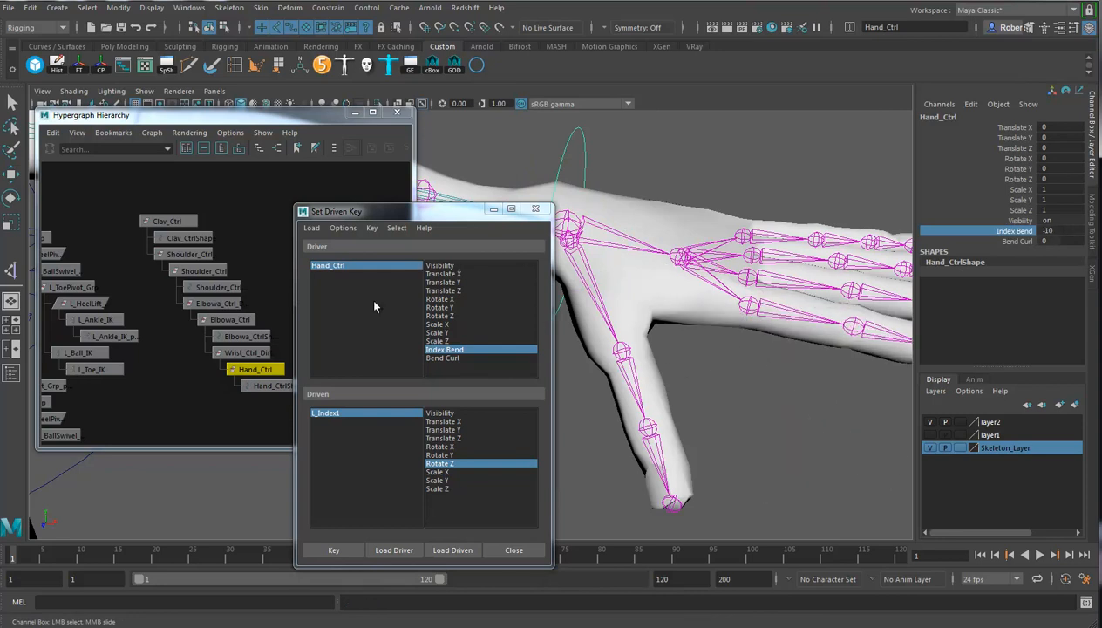
pyautogui.click(385, 413)
pyautogui.moveTo(793, 272); pyautogui.dragTo(747, 252)
pyautogui.moveTo(800, 293)
pyautogui.keyDown('alt'); pyautogui.mouseDown(button='middle')
pyautogui.moveTo(731, 332)
pyautogui.moveTo(798, 304)
pyautogui.mouseUp(button='middle'); pyautogui.keyUp('alt')
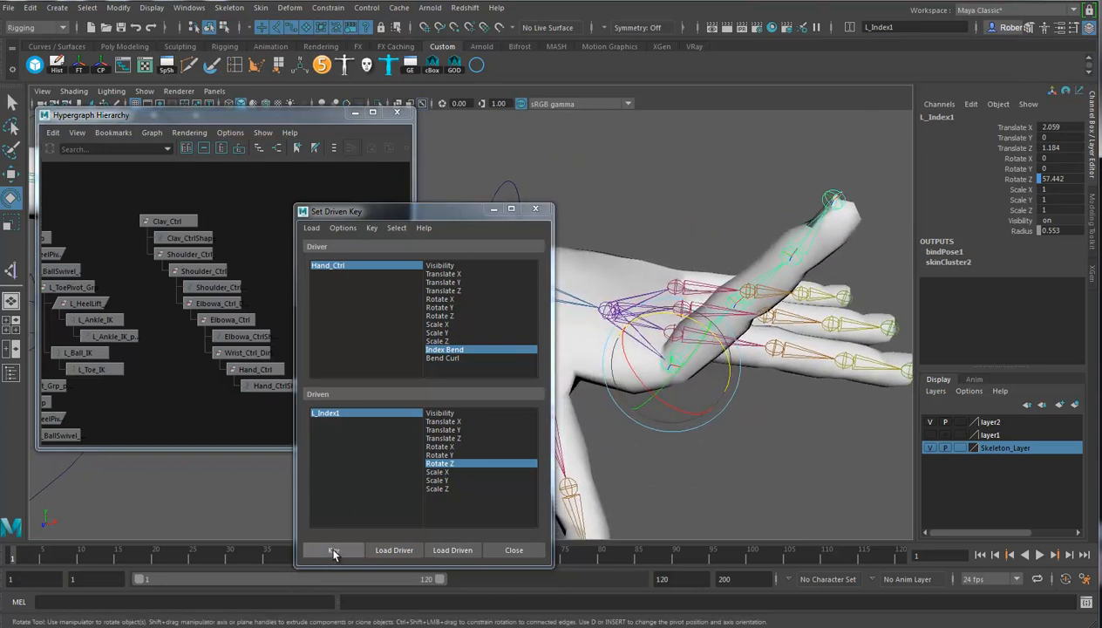
pyautogui.click(333, 549)
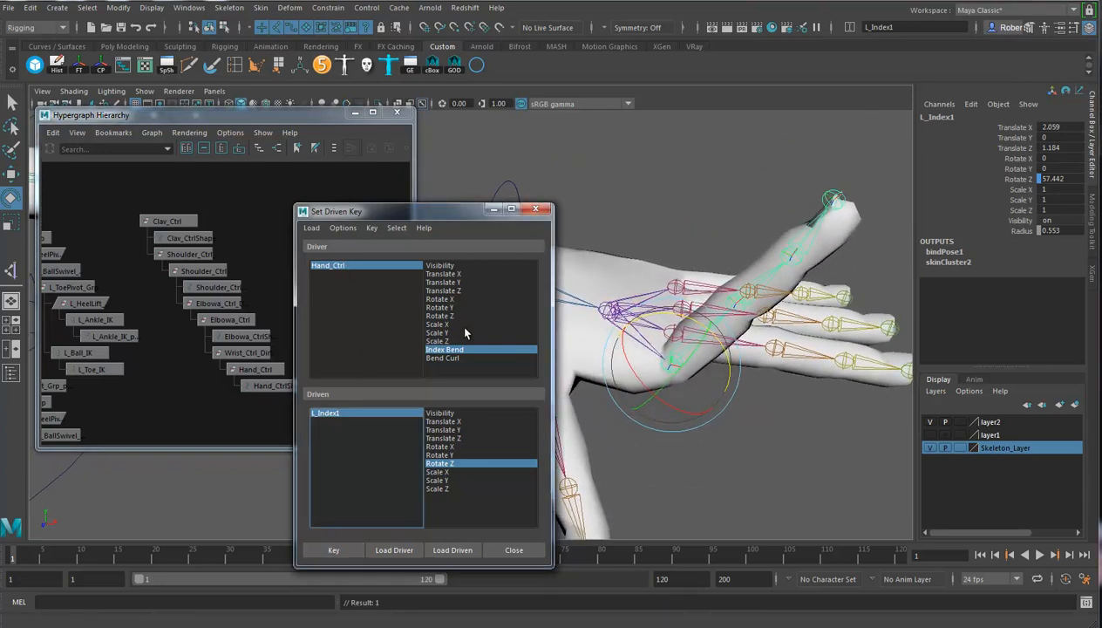
# Load L_Index2 and L_Index3 as driven objects and key their Rotate X against Hand_Ctrl's Bend Curl at 0
pyautogui.click(442, 358)
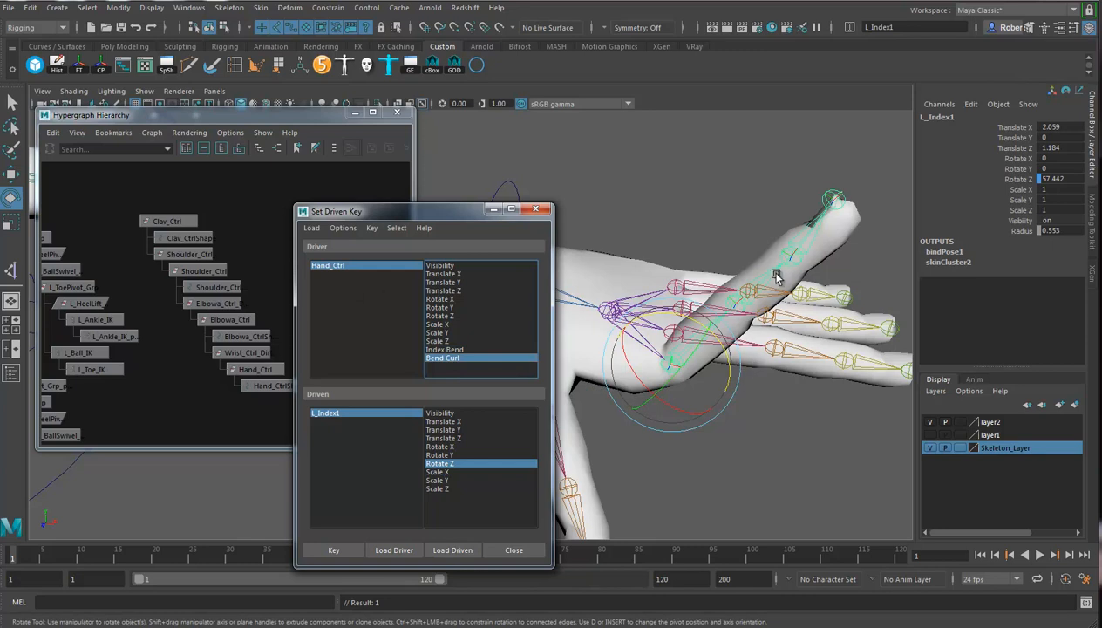
pyautogui.click(800, 243)
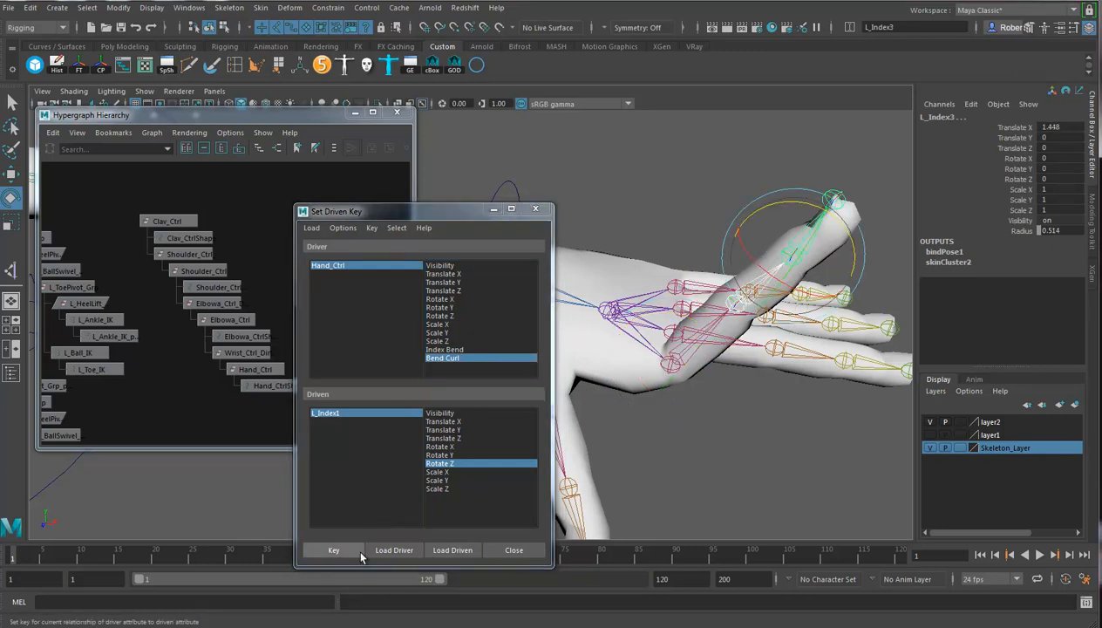
pyautogui.click(452, 548)
pyautogui.moveTo(325, 414); pyautogui.dragTo(325, 422)
pyautogui.click(443, 446)
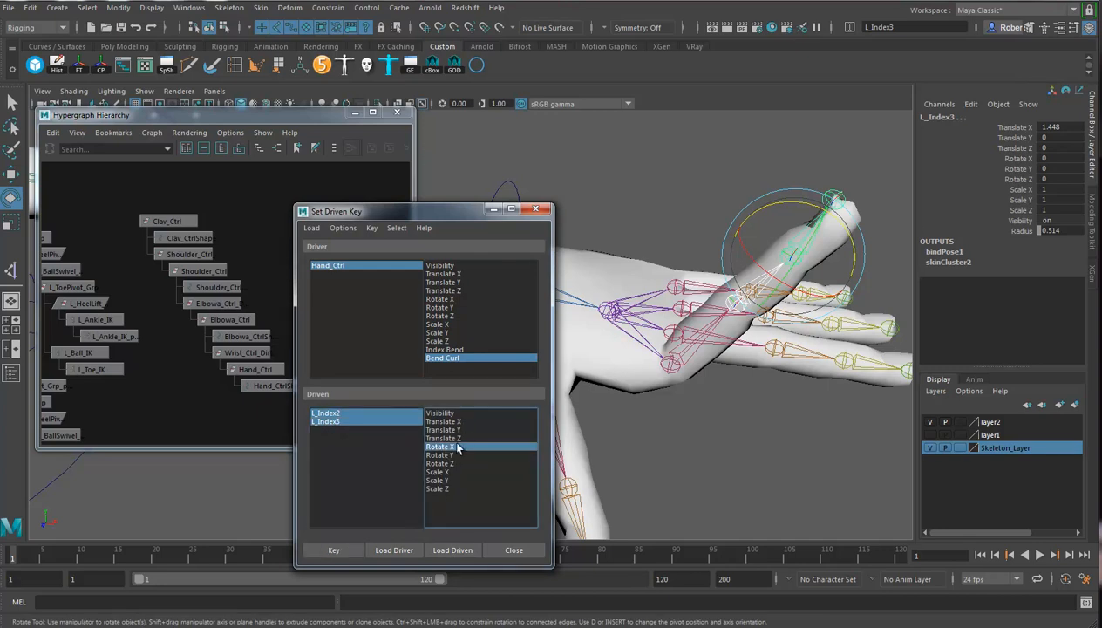
pyautogui.click(346, 551)
# Set Hand_Ctrl's Index Bend to 0 to straighten the index finger
pyautogui.click(344, 268)
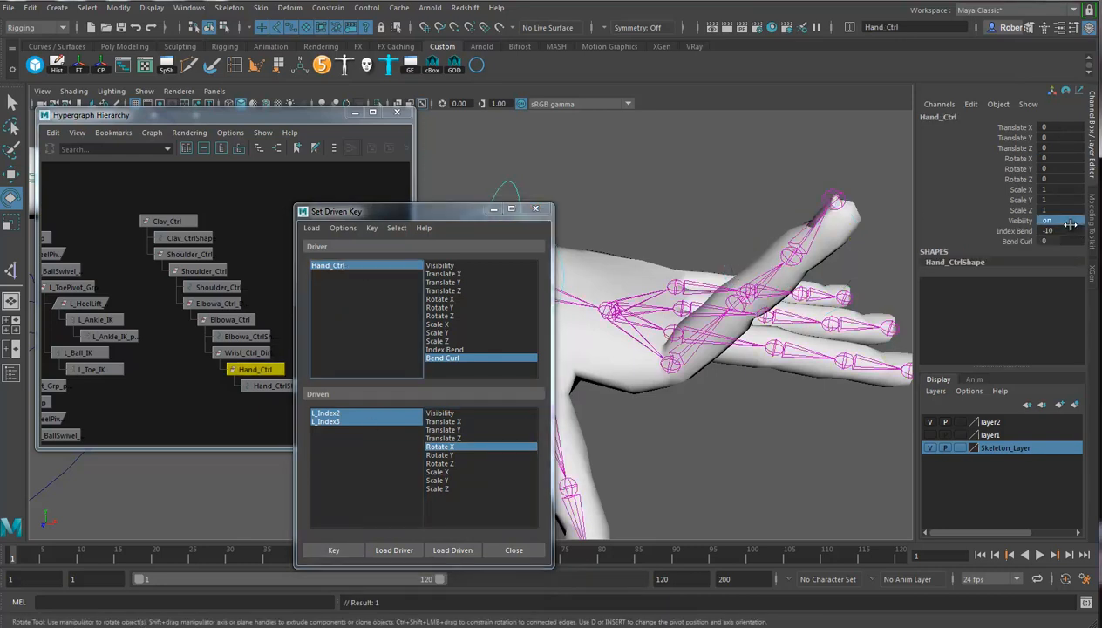
pyautogui.doubleClick(1065, 231)
pyautogui.write('0')
pyautogui.press('Return')
pyautogui.keyDown('alt'); pyautogui.moveTo(831, 455); pyautogui.dragTo(764, 433, button='middle'); pyautogui.keyUp('alt')
pyautogui.click(680, 338)
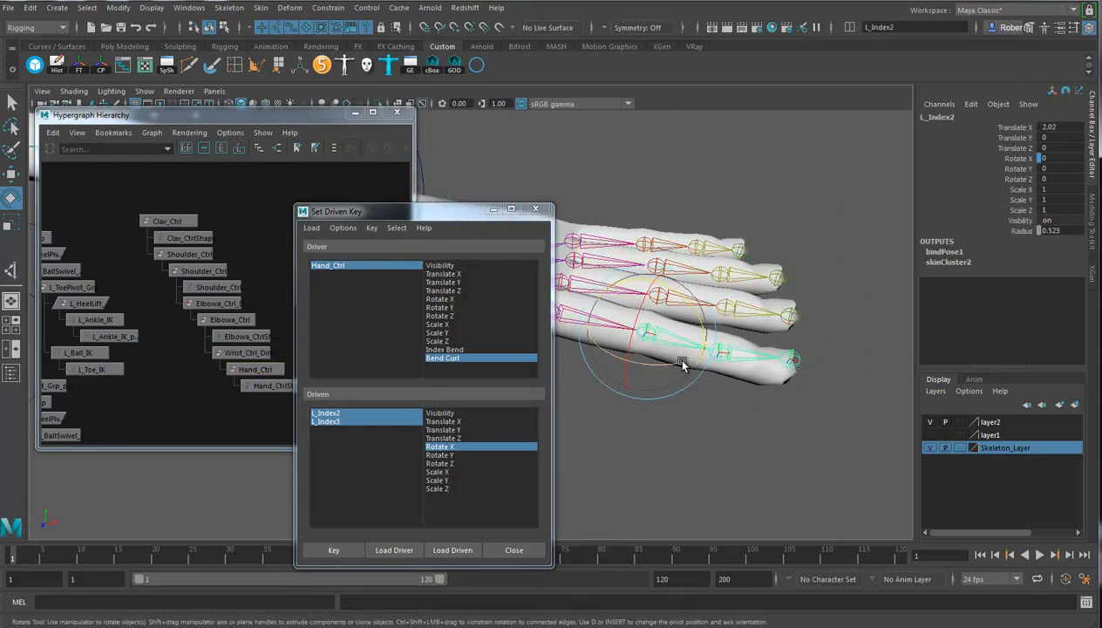
# Set Bend Curl to 10, rotate L_Index2 and L_Index3 to about -109.6 degrees in Z, and key the Rotate X relationship
pyautogui.click(387, 268)
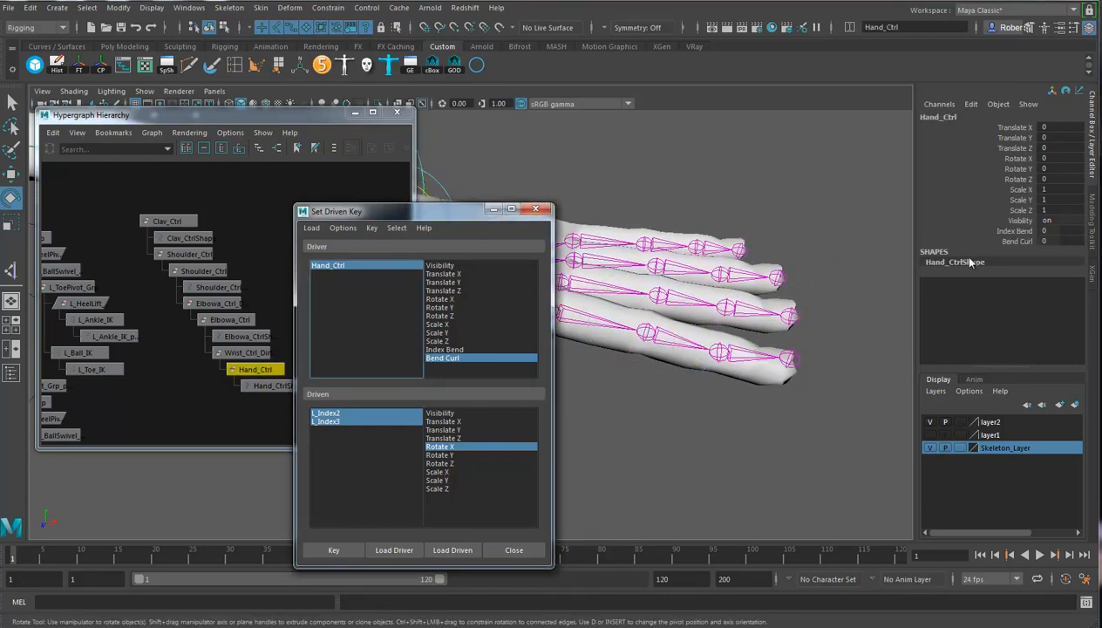
pyautogui.click(1011, 242)
pyautogui.moveTo(711, 361); pyautogui.dragTo(757, 373, button='middle')
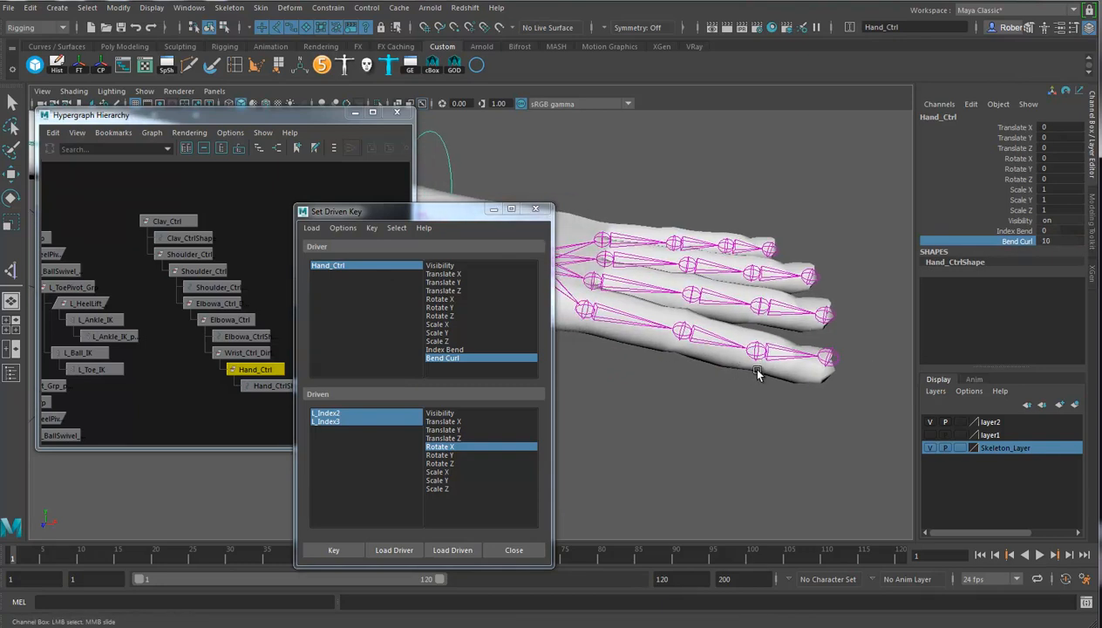
pyautogui.moveTo(338, 414); pyautogui.dragTo(335, 421)
pyautogui.press('e')
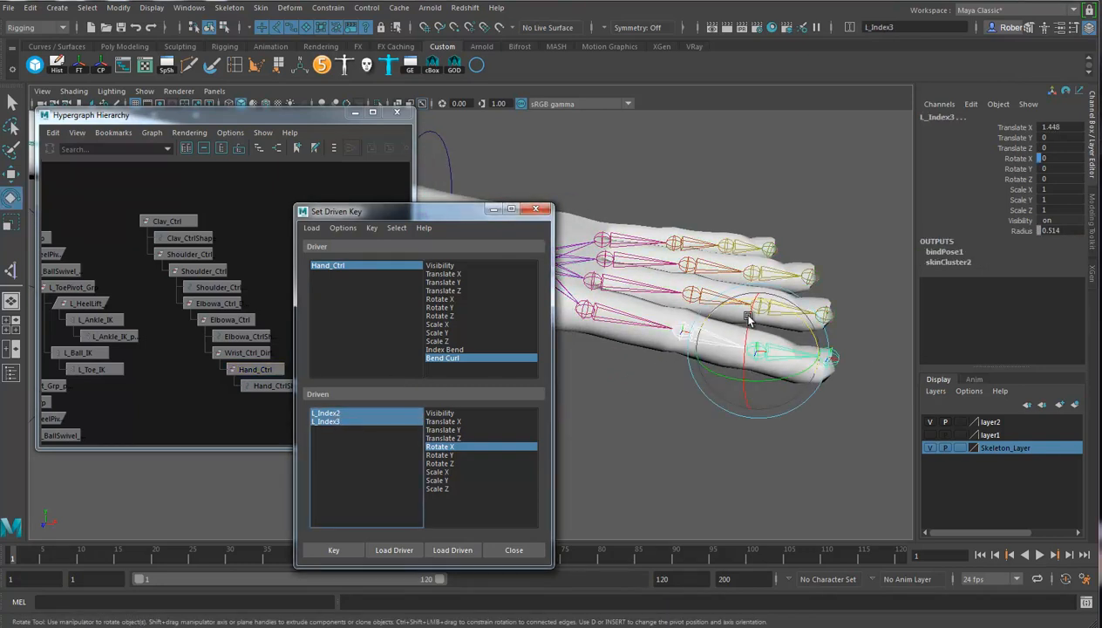
pyautogui.moveTo(770, 302); pyautogui.dragTo(756, 391)
pyautogui.moveTo(692, 433)
pyautogui.keyDown('alt'); pyautogui.mouseDown()
pyautogui.moveTo(684, 389)
pyautogui.moveTo(682, 417)
pyautogui.mouseUp(); pyautogui.keyUp('alt')
pyautogui.moveTo(767, 245); pyautogui.dragTo(739, 289)
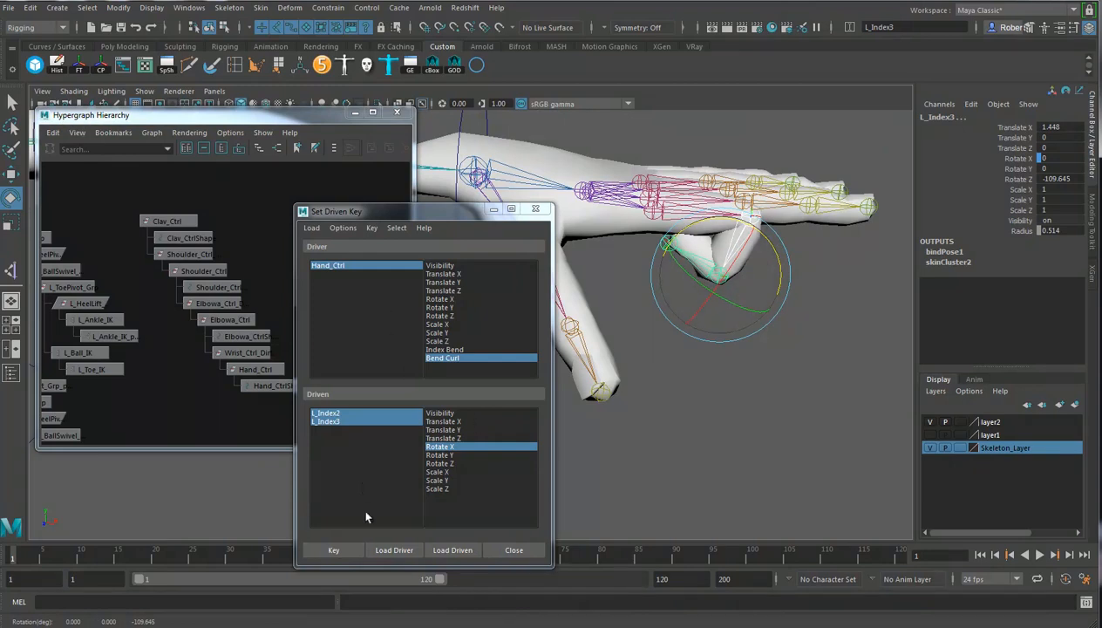
pyautogui.click(334, 550)
# Test the index finger's curl by varying Hand_Ctrl's Bend Curl, ending at 10
pyautogui.click(373, 274)
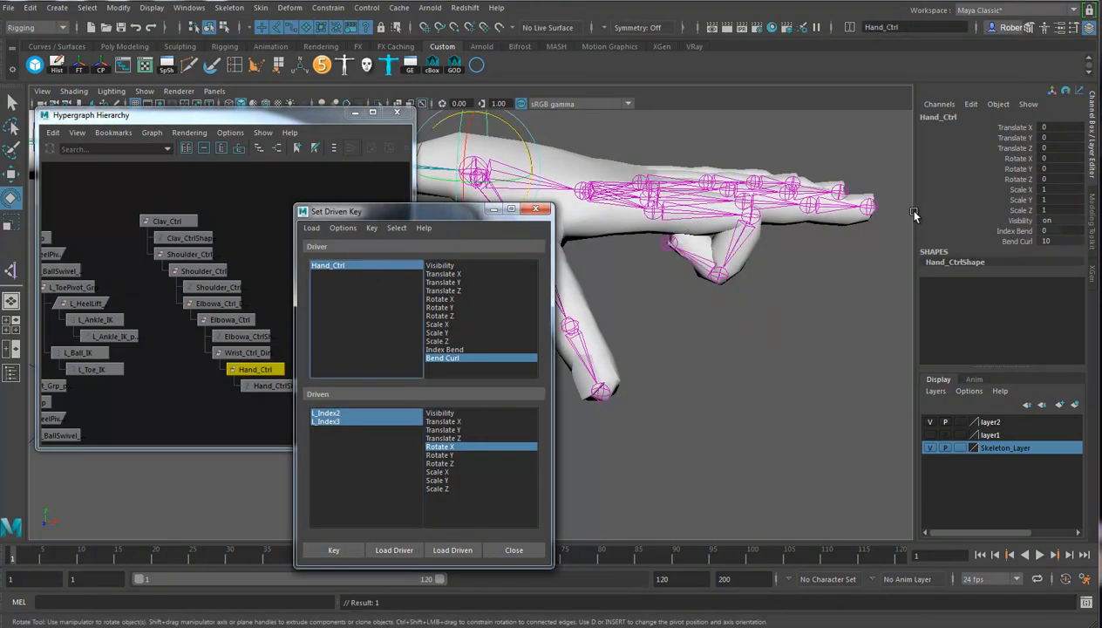
pyautogui.click(1011, 242)
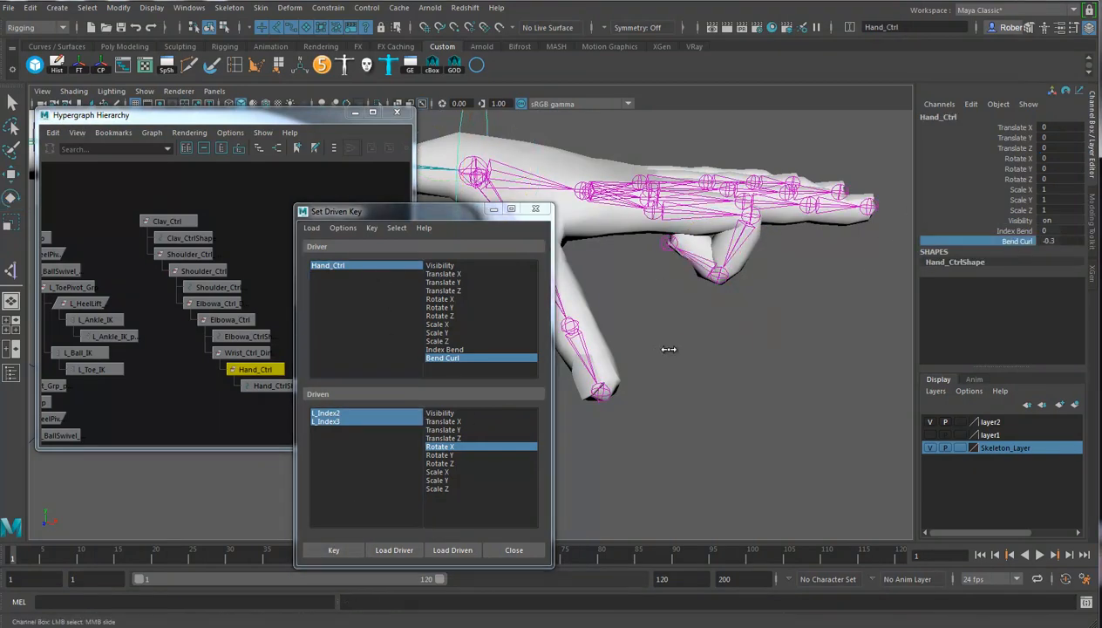
pyautogui.moveTo(679, 348); pyautogui.dragTo(718, 344, button='middle')
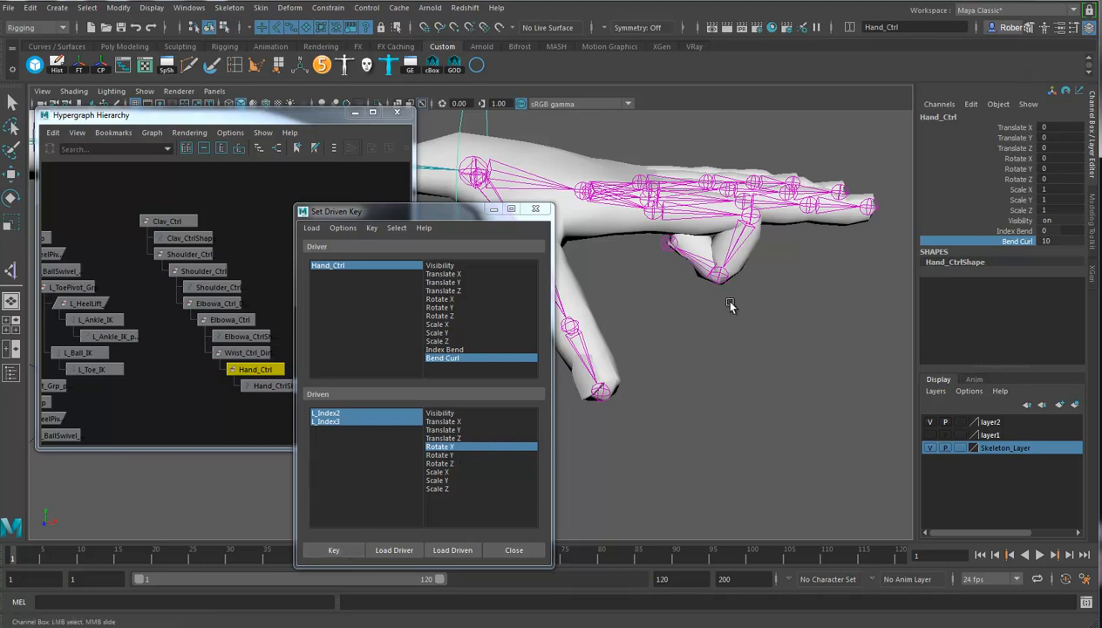
# Undo a manual rotation of L_Index2 and return the curled finger joints to their preferred angle
pyautogui.click(722, 253)
pyautogui.press('e')
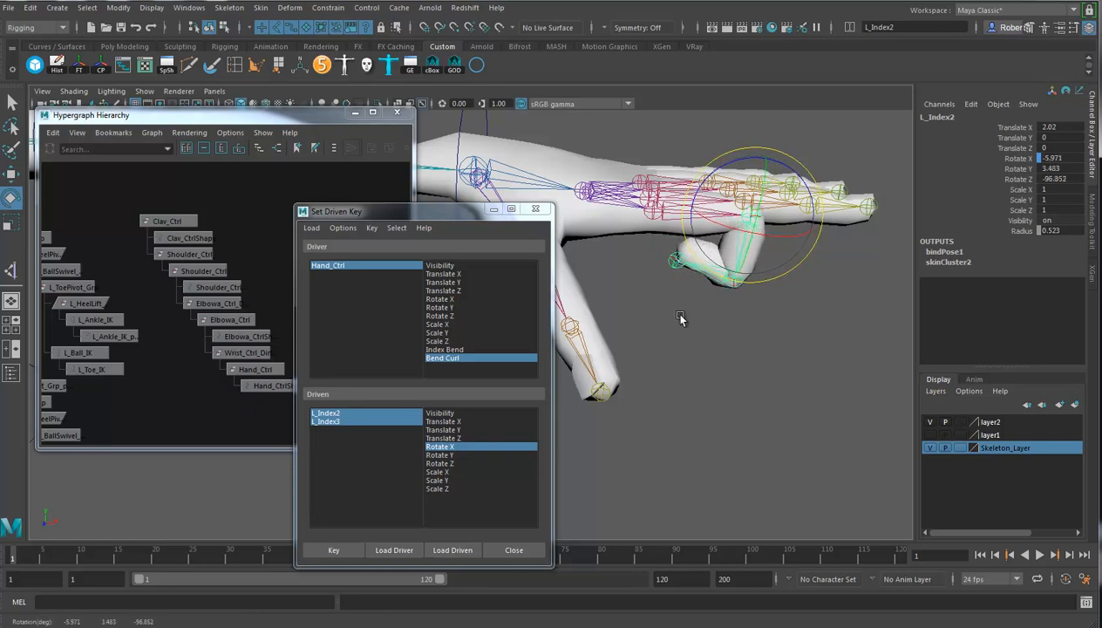
pyautogui.hotkey('ctrl', 'z')
pyautogui.rightClick(746, 229)
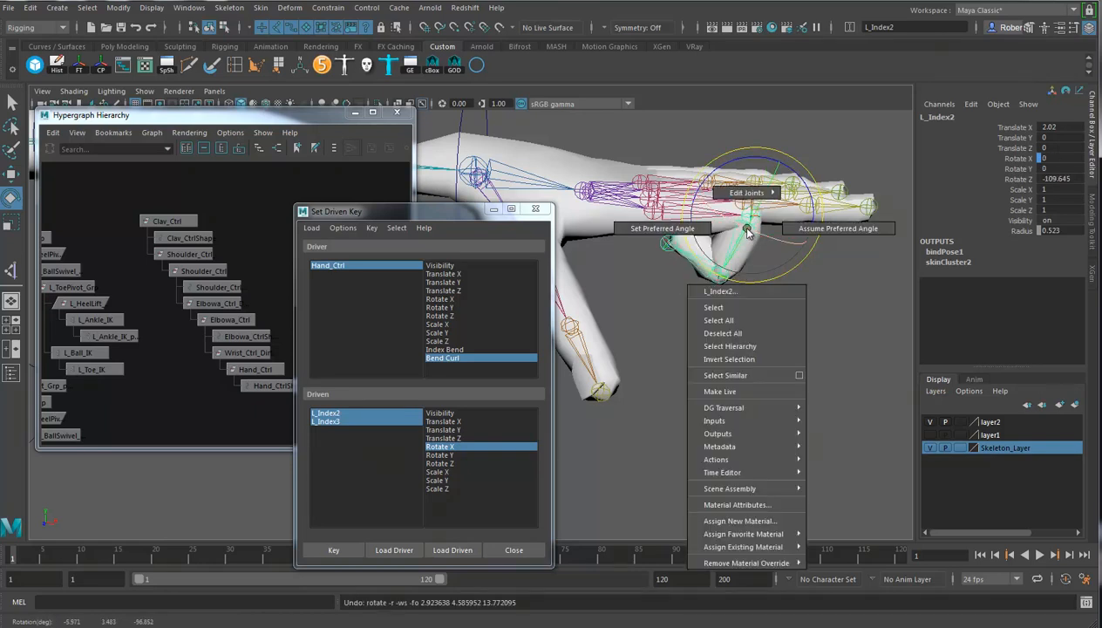
pyautogui.click(810, 230)
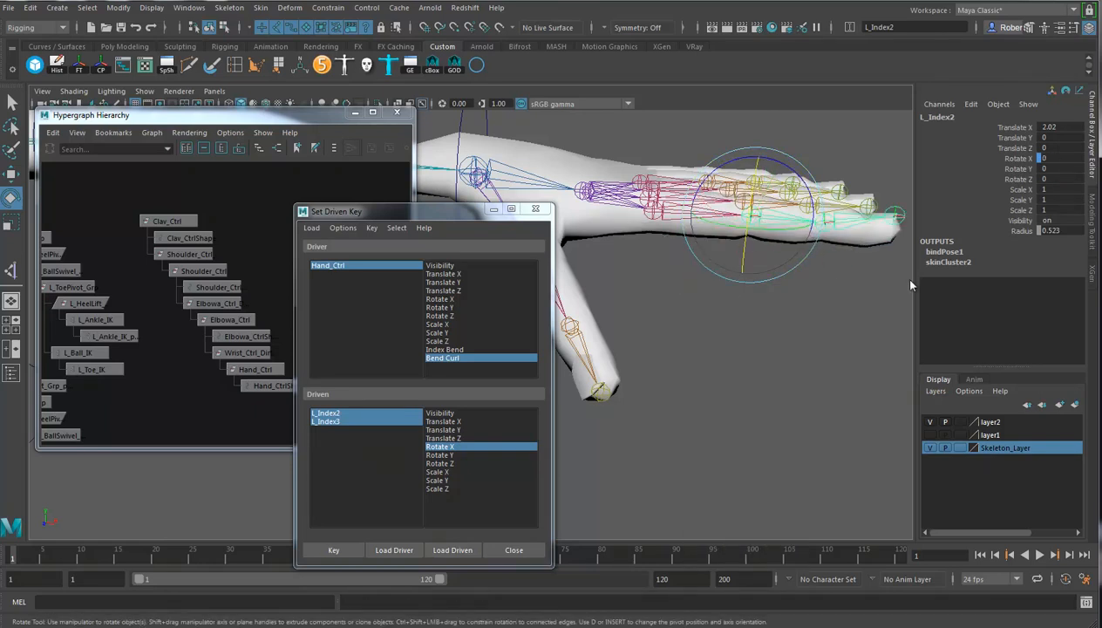
# Break the driven key connection on L_Index2's Rotate X channel
pyautogui.click(1020, 159)
pyautogui.rightClick(1022, 160)
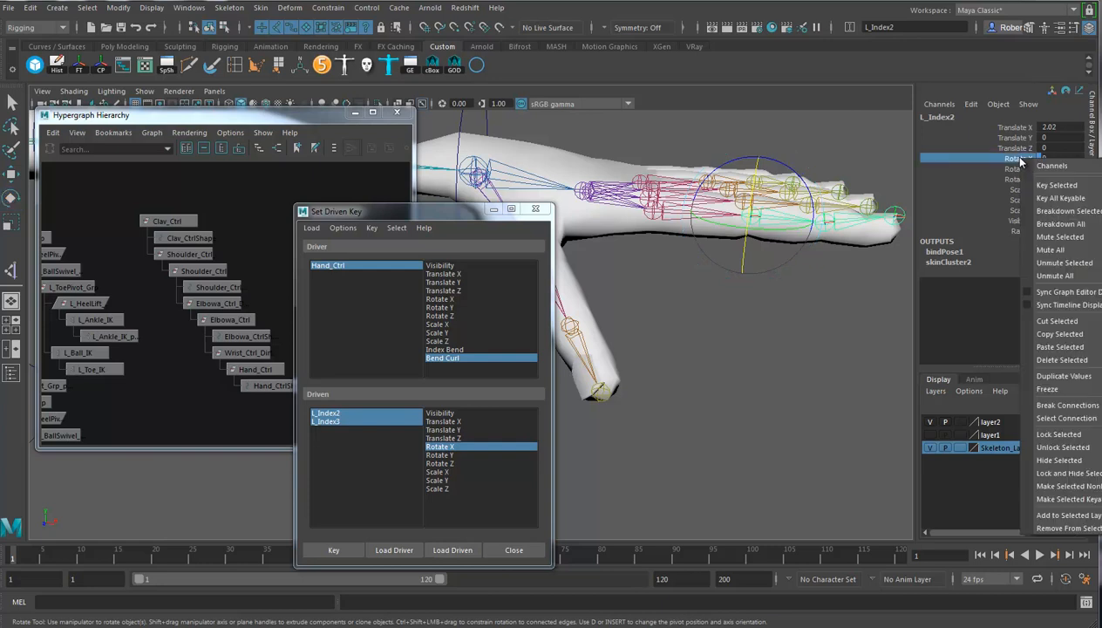
pyautogui.click(990, 170)
pyautogui.keyDown('alt'); pyautogui.moveTo(754, 285); pyautogui.dragTo(810, 304); pyautogui.keyUp('alt')
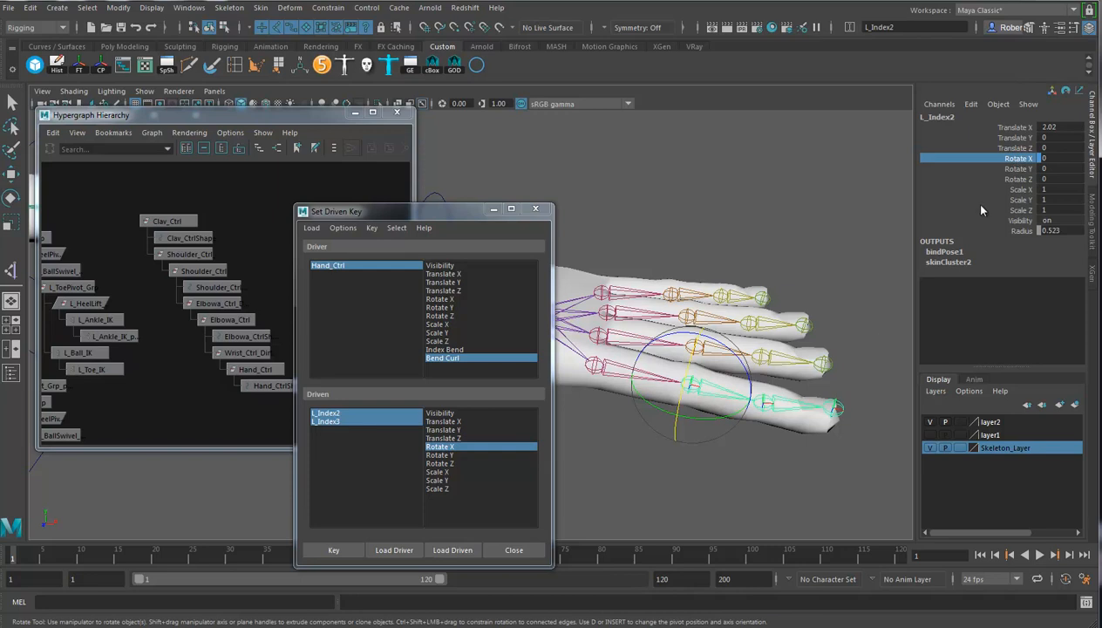
pyautogui.rightClick(1012, 164)
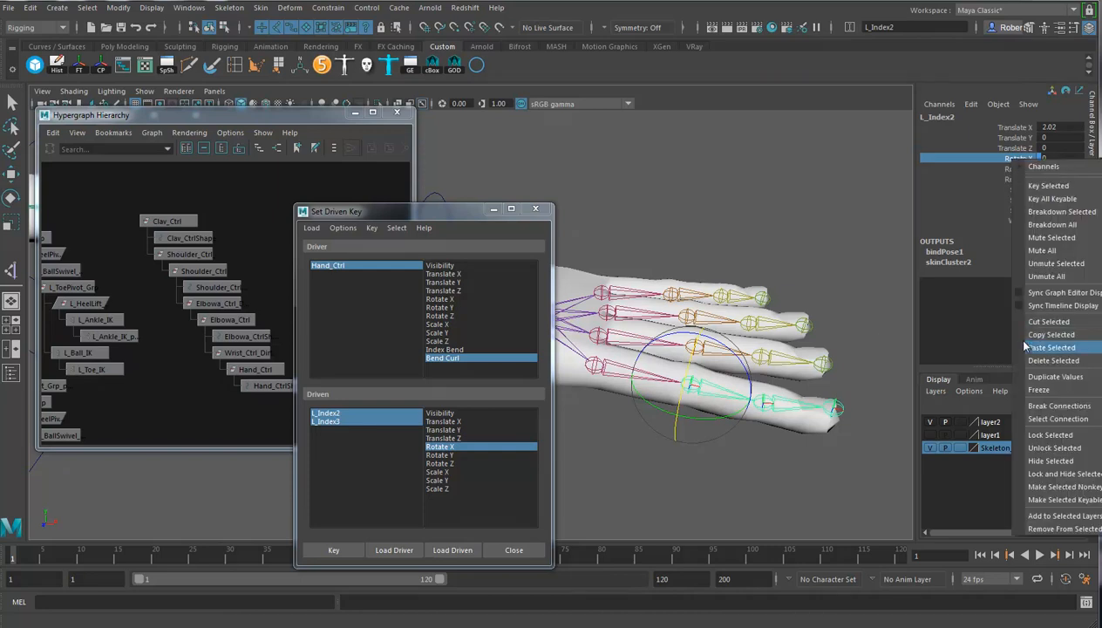
pyautogui.click(1051, 409)
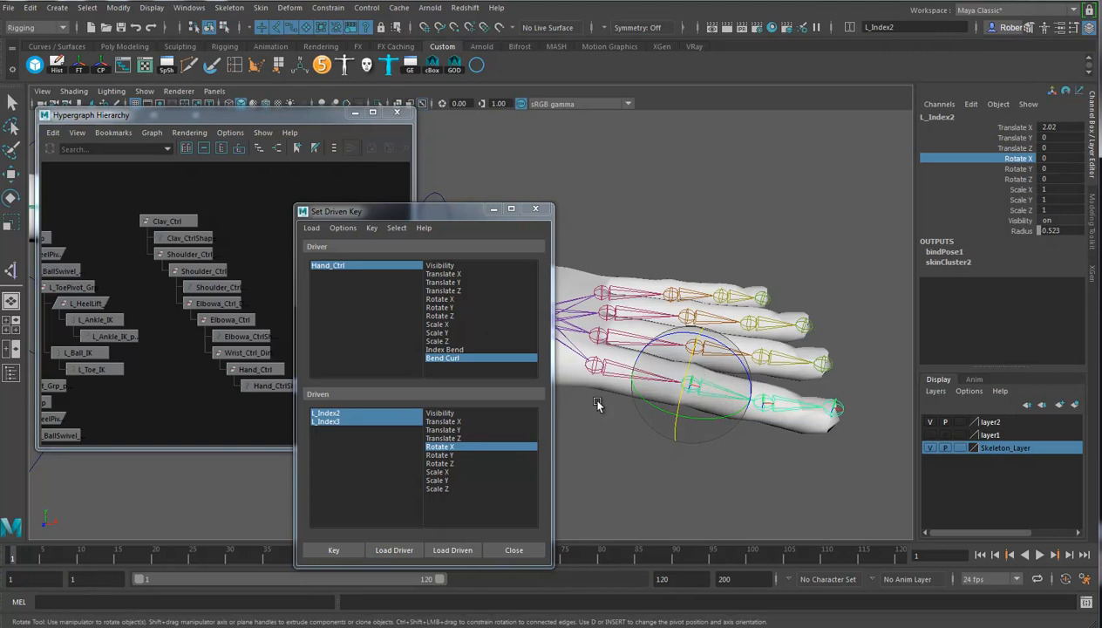
# Set Hand_Ctrl's Bend Curl to 0 and key it as the driver of L_Index2's and L_Index3's Rotate Z
pyautogui.click(441, 464)
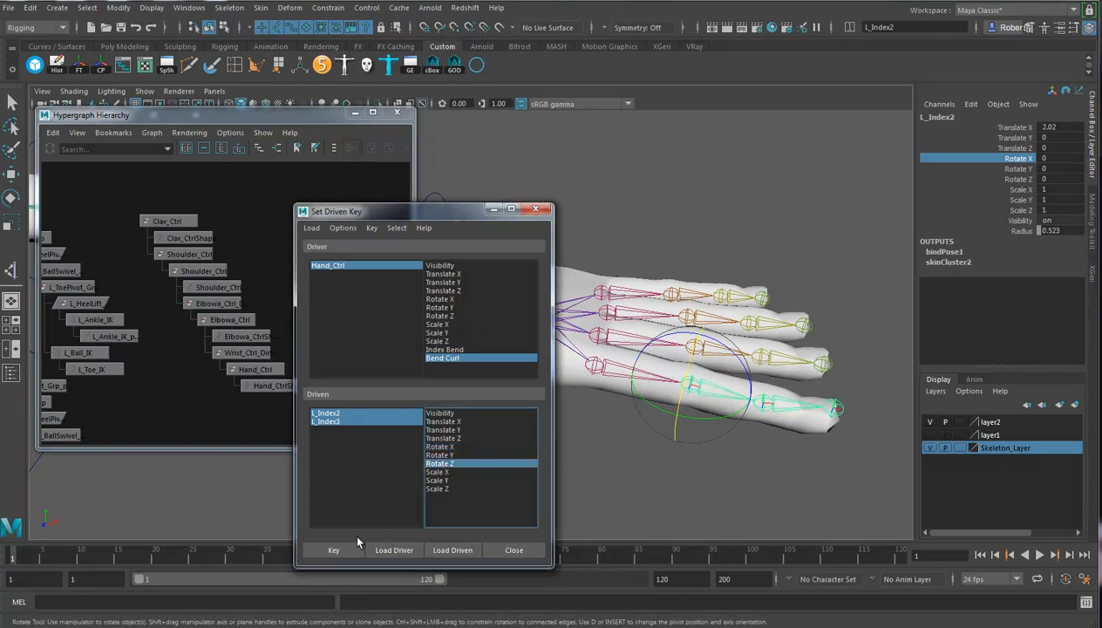
pyautogui.click(374, 266)
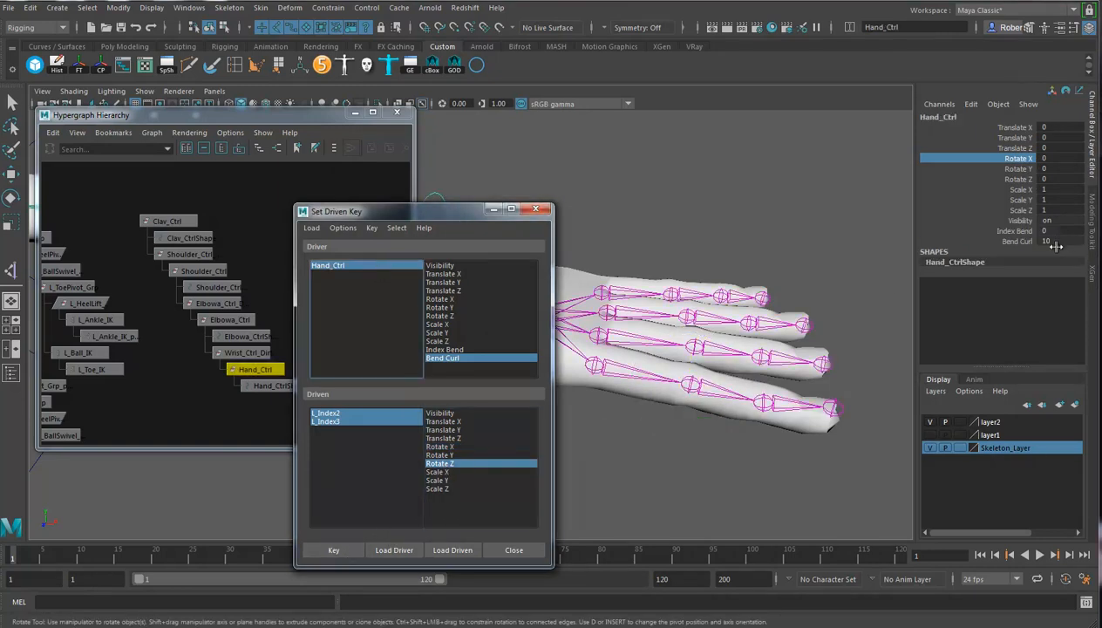
pyautogui.click(1057, 241)
pyautogui.press('Return')
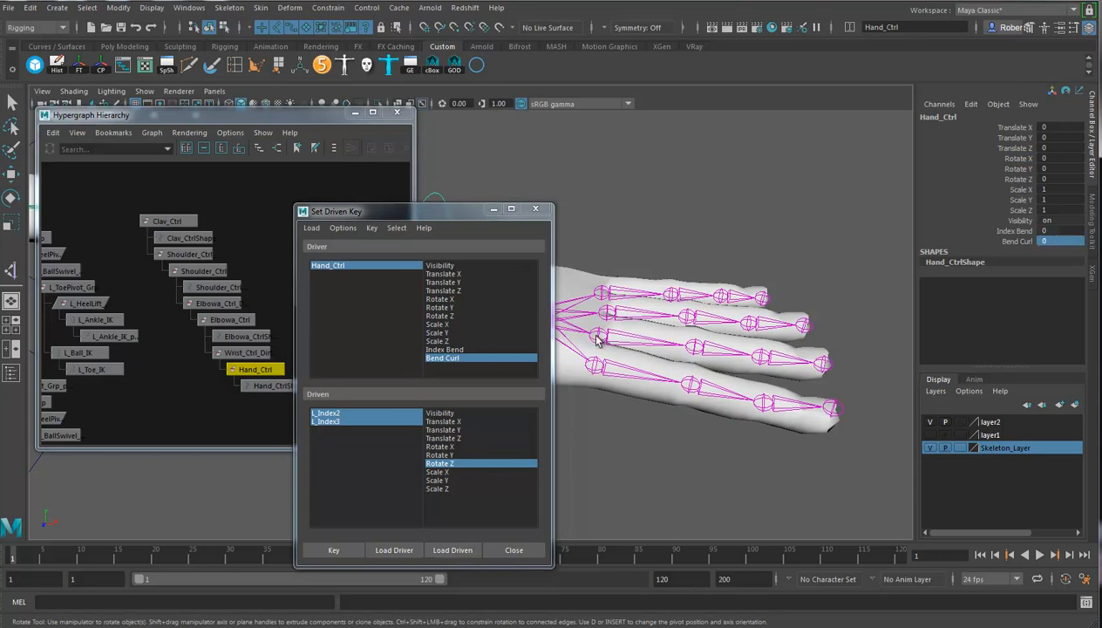
pyautogui.click(333, 549)
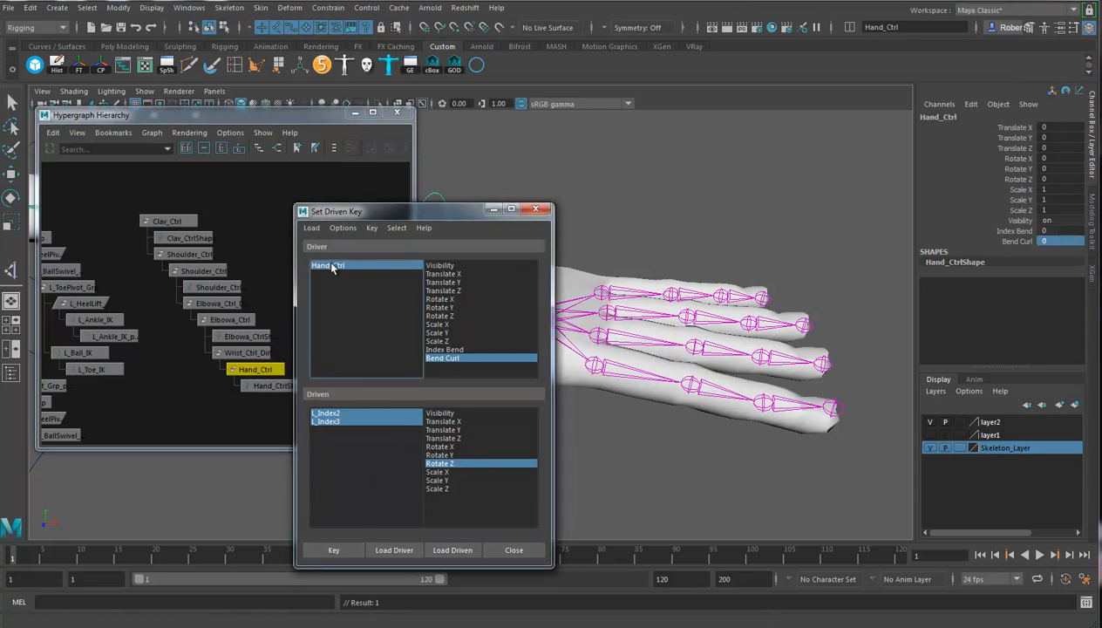
# Set Bend Curl to 10, rotate L_Index2 and L_Index3 to about -106.2 degrees in Z, and key the Rotate Z relationship
pyautogui.press('e')
pyautogui.click(1017, 241)
pyautogui.moveTo(703, 352); pyautogui.dragTo(680, 362, button='middle')
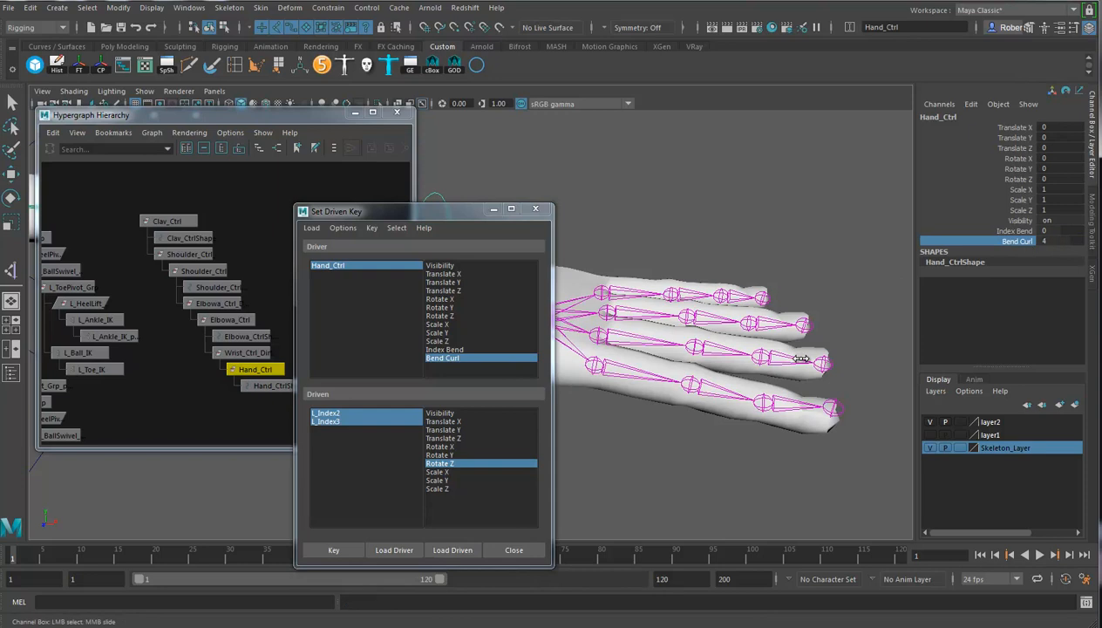
pyautogui.click(345, 423)
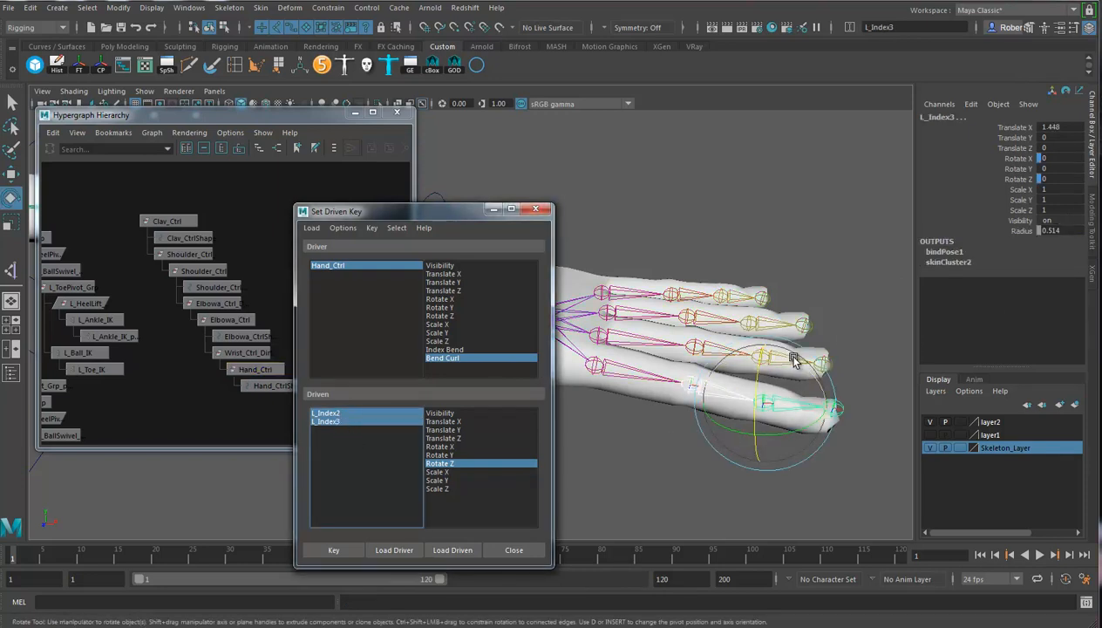
pyautogui.moveTo(794, 362); pyautogui.dragTo(737, 399)
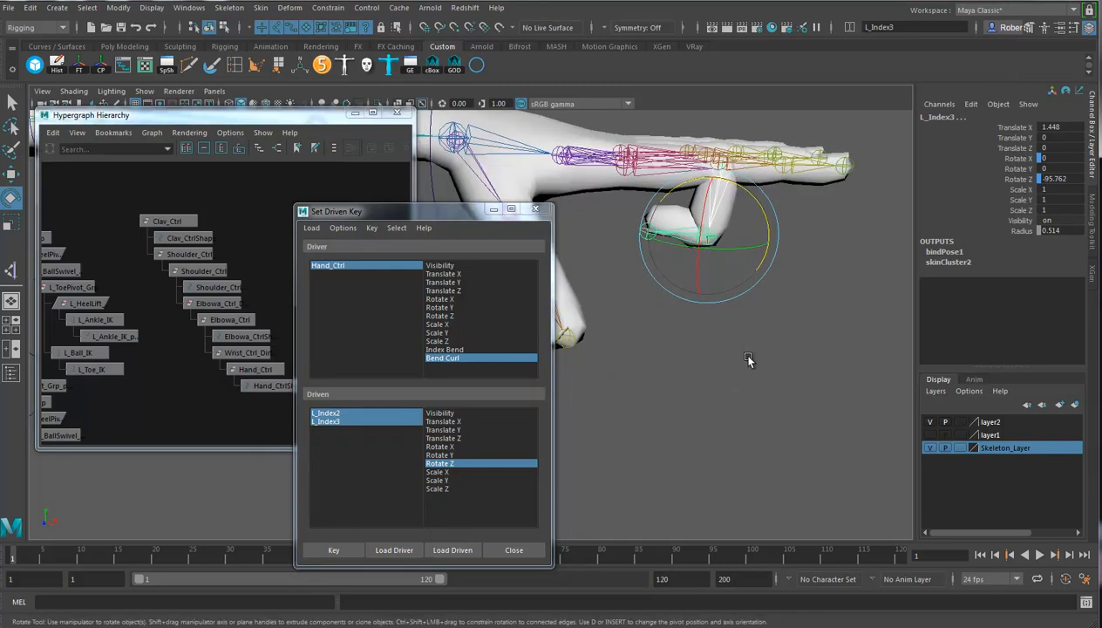
pyautogui.moveTo(763, 218); pyautogui.dragTo(688, 196)
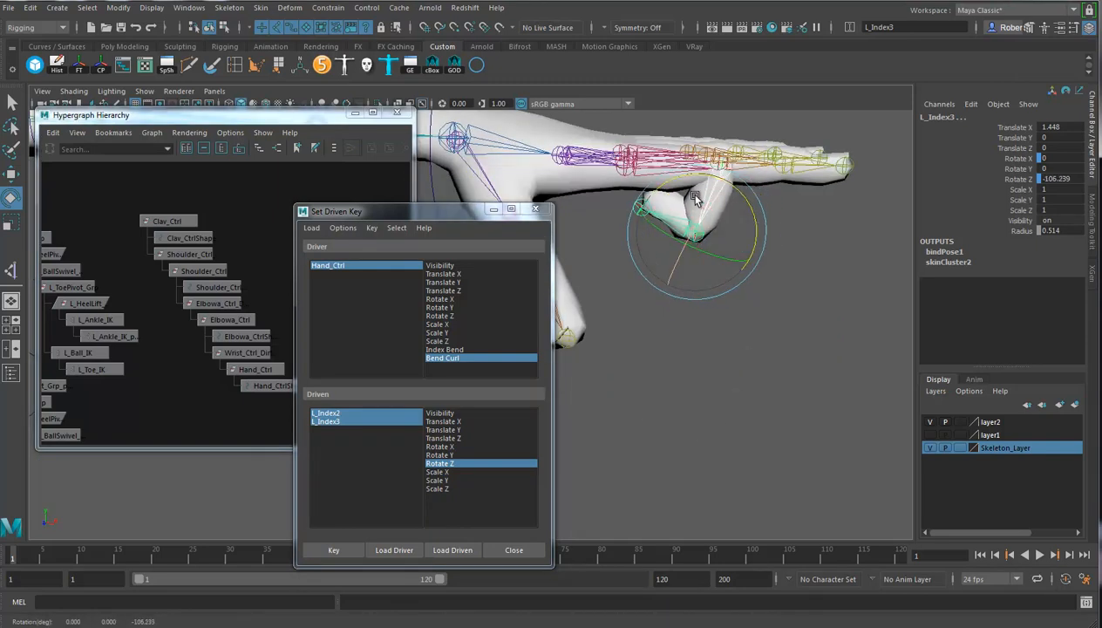
pyautogui.click(335, 555)
# Set Bend Curl to -10, rotate L_Index2 and L_Index3 to about 45.3 degrees in Z, and key the backward curl
pyautogui.keyDown('alt'); pyautogui.moveTo(758, 446); pyautogui.dragTo(770, 471, button='middle'); pyautogui.keyUp('alt')
pyautogui.click(343, 267)
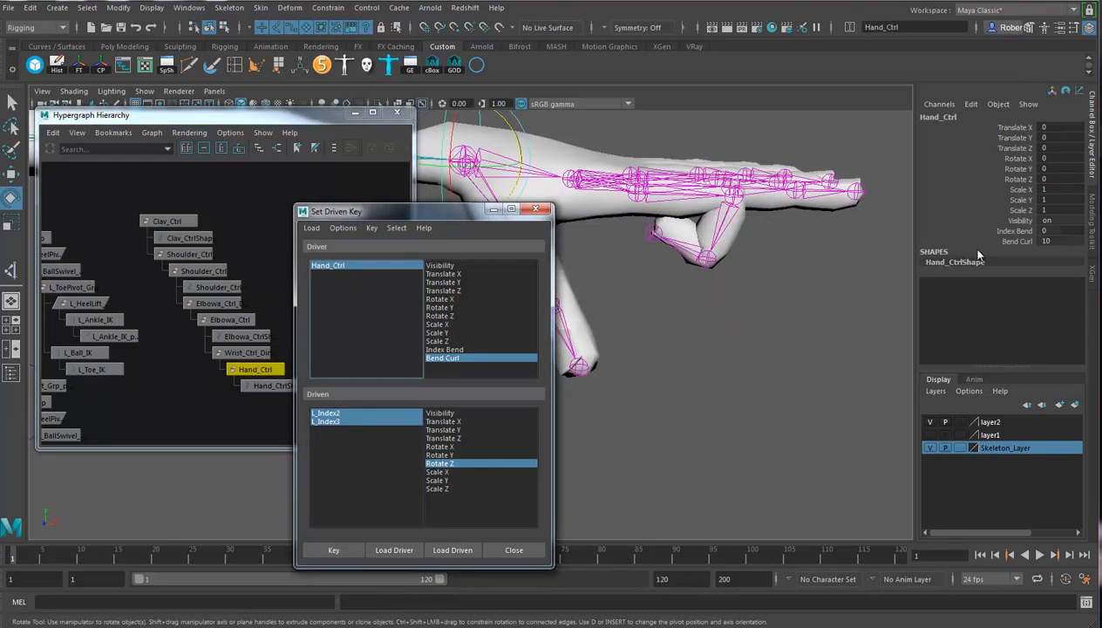
pyautogui.click(1018, 243)
pyautogui.moveTo(859, 308); pyautogui.dragTo(743, 303, button='middle')
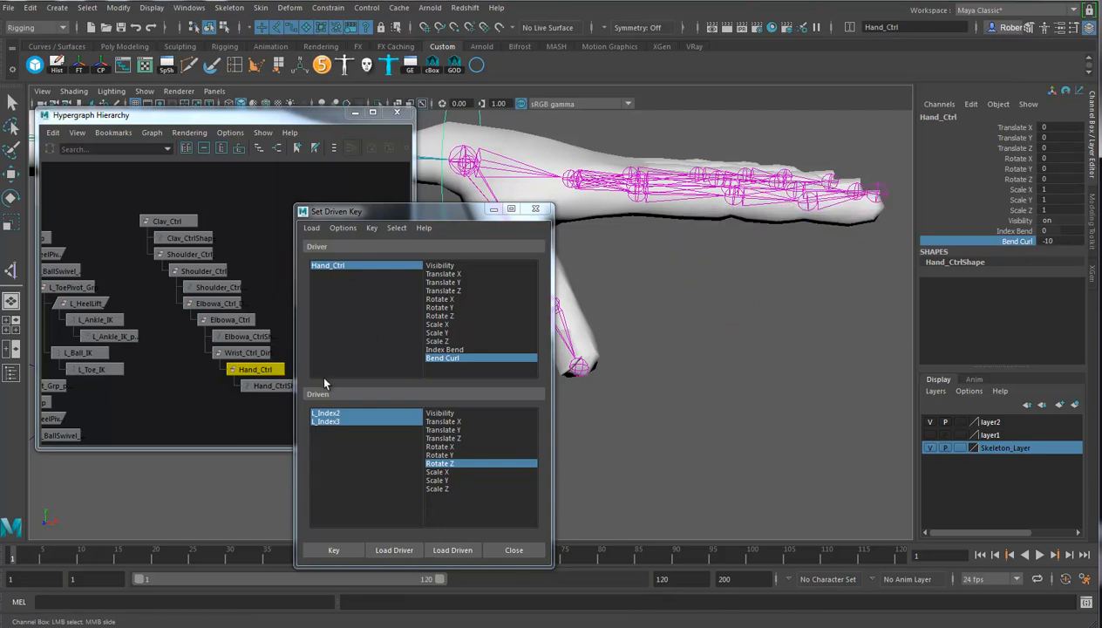
pyautogui.moveTo(746, 352)
pyautogui.keyDown('alt'); pyautogui.mouseDown()
pyautogui.moveTo(755, 369)
pyautogui.moveTo(748, 356)
pyautogui.mouseUp(); pyautogui.keyUp('alt')
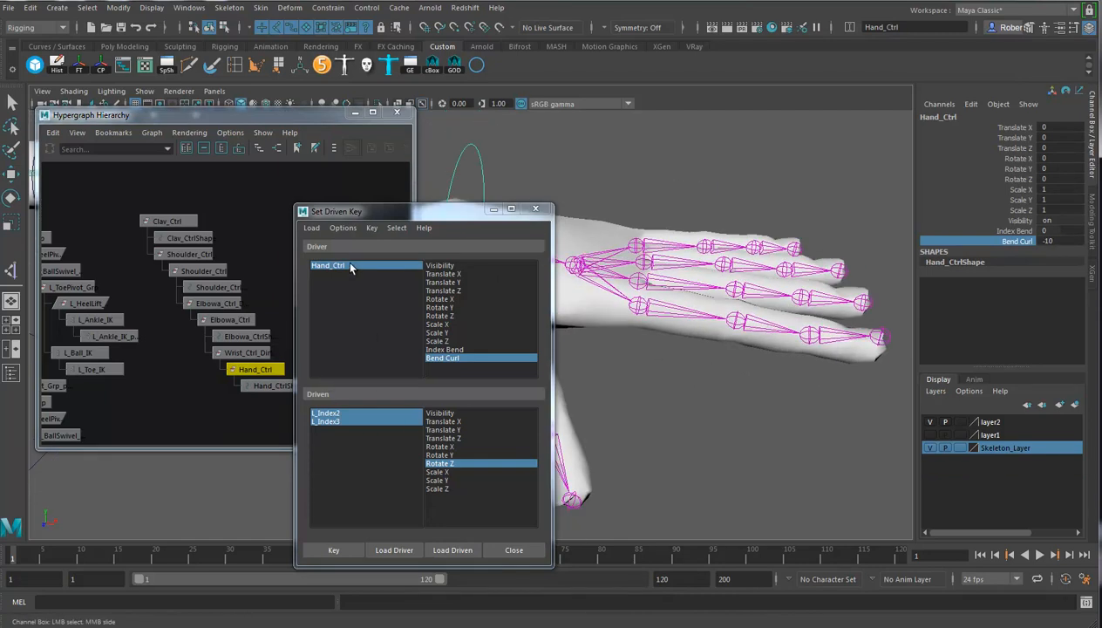
pyautogui.moveTo(335, 412); pyautogui.dragTo(341, 421)
pyautogui.moveTo(842, 287); pyautogui.dragTo(797, 273)
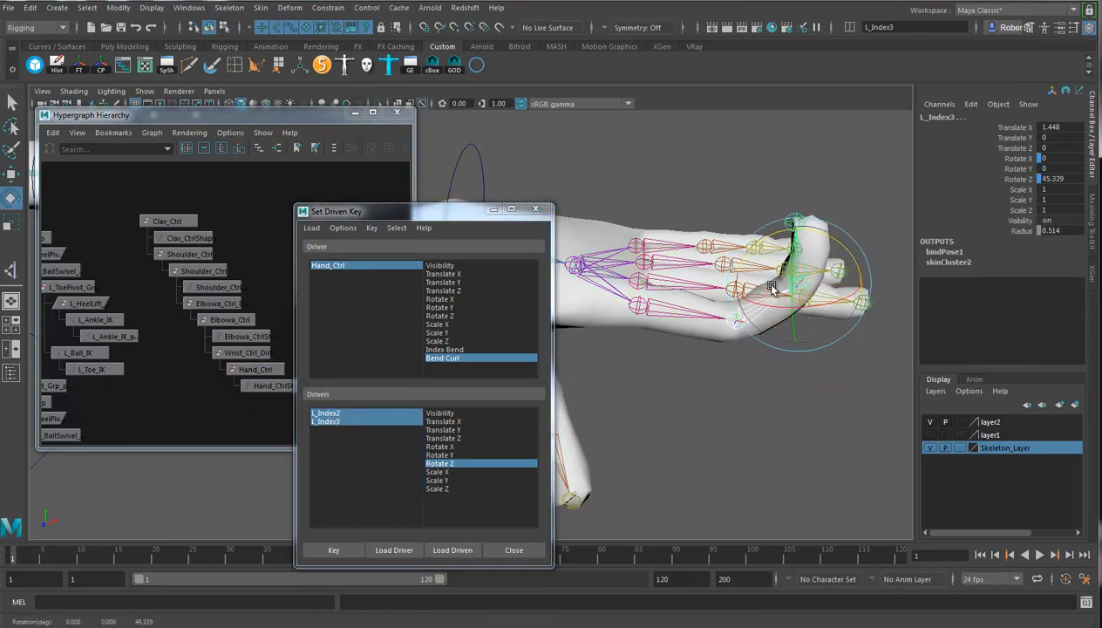
pyautogui.click(328, 548)
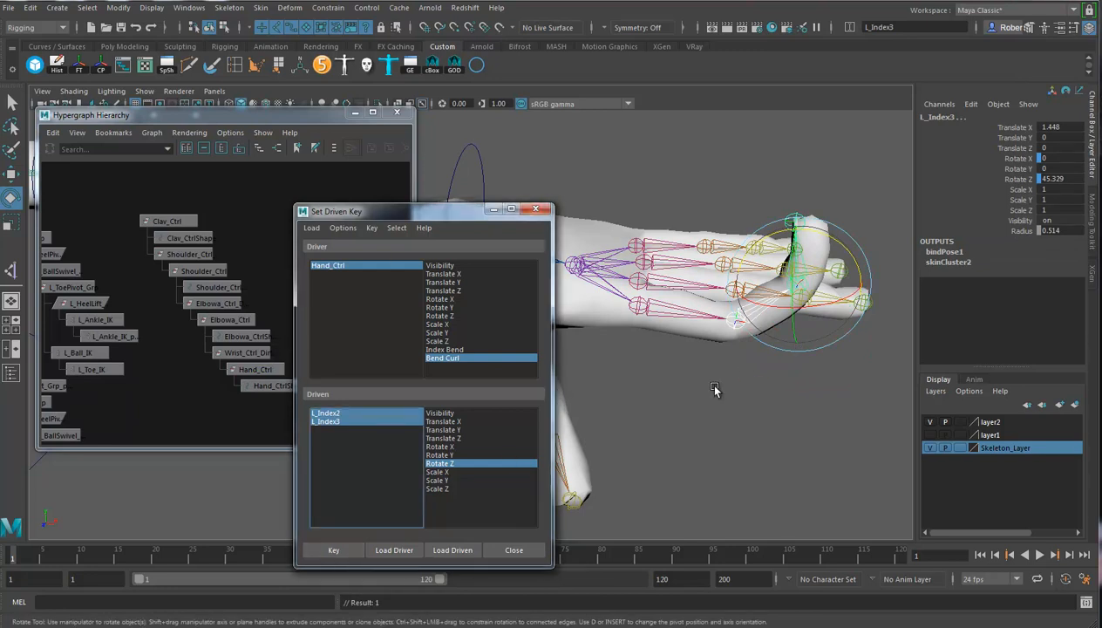
# Test the index finger by varying Hand_Ctrl's Index Bend and Bend Curl together, ending at 3.8
pyautogui.click(482, 170)
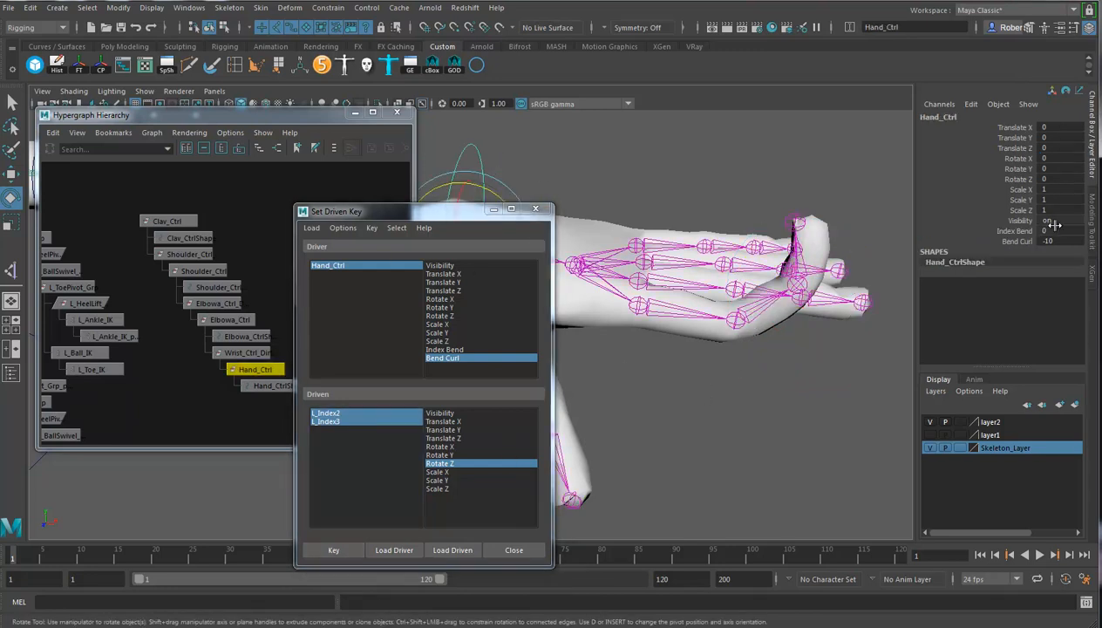
pyautogui.moveTo(1013, 232); pyautogui.dragTo(1015, 243)
pyautogui.moveTo(802, 322); pyautogui.dragTo(1026, 321, button='middle')
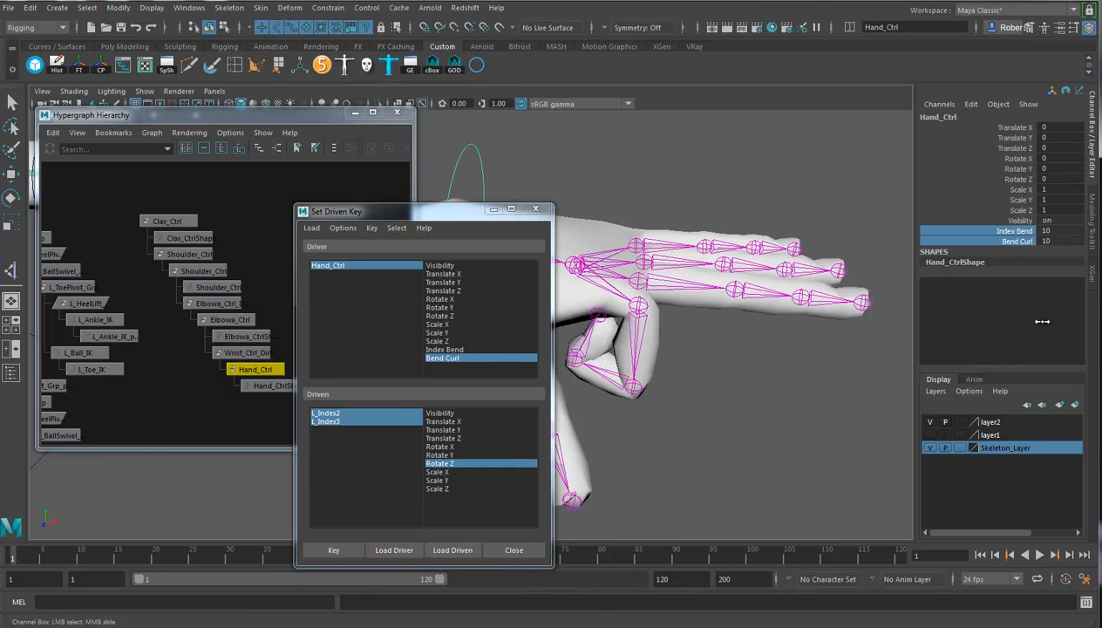
pyautogui.moveTo(763, 413)
pyautogui.keyDown('alt'); pyautogui.mouseDown()
pyautogui.moveTo(794, 398)
pyautogui.moveTo(776, 410)
pyautogui.mouseUp(); pyautogui.keyUp('alt')
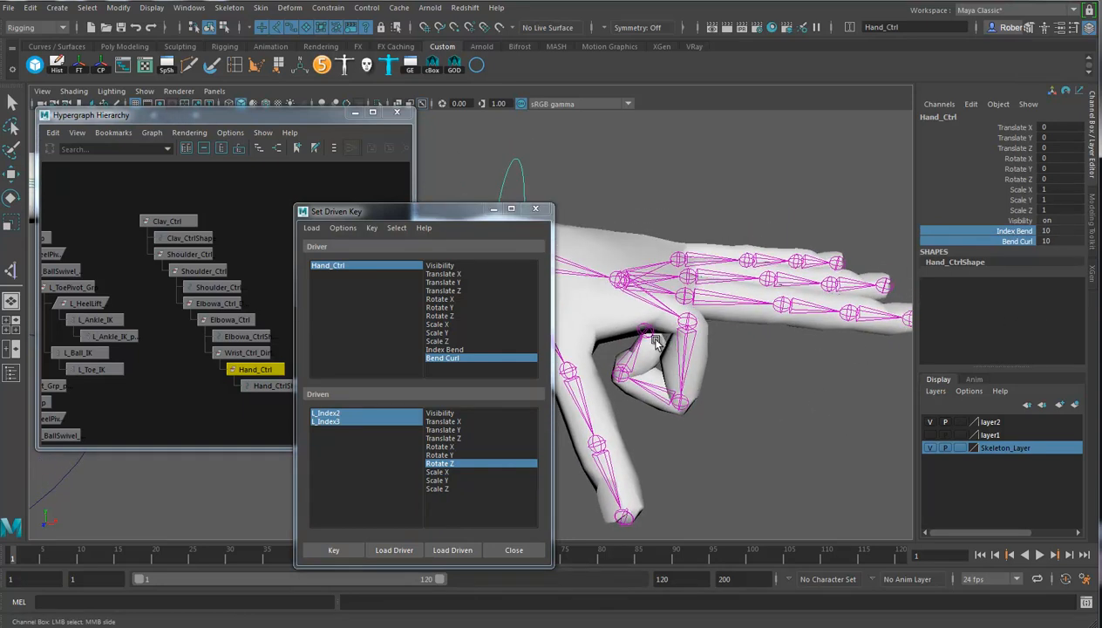
pyautogui.moveTo(828, 376); pyautogui.dragTo(789, 375, button='middle')
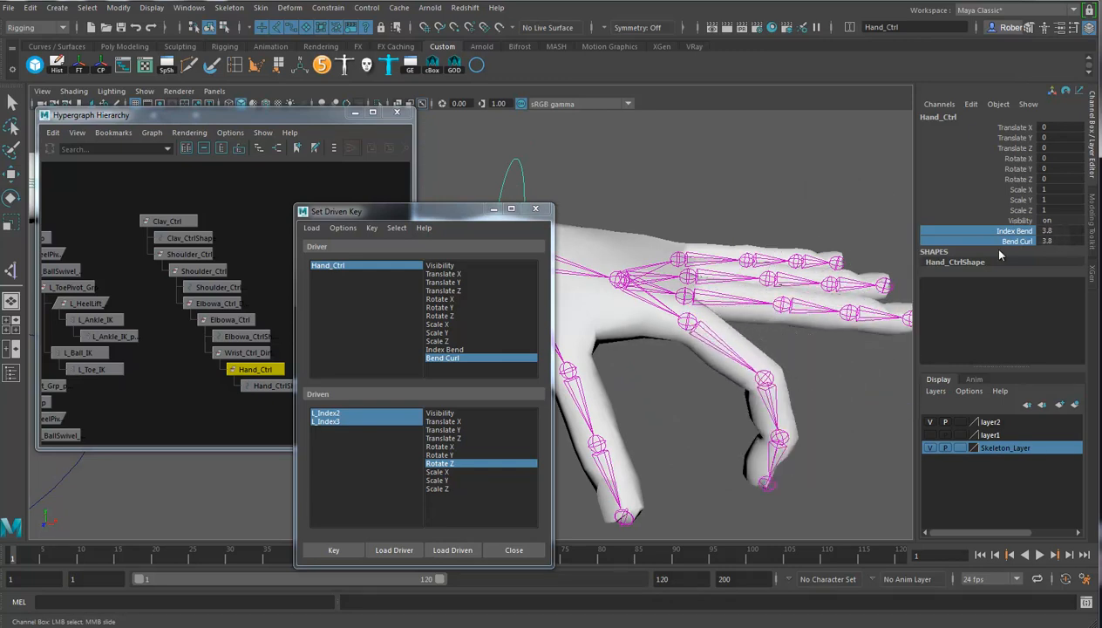
# Try varying Index Bend on its own, undo the change, and inspect the partly curled index finger
pyautogui.click(1011, 230)
pyautogui.moveTo(687, 403)
pyautogui.mouseDown(button='middle')
pyautogui.moveTo(734, 407)
pyautogui.moveTo(656, 412)
pyautogui.moveTo(681, 417)
pyautogui.mouseUp(button='middle')
pyautogui.hotkey('ctrl', 'z')
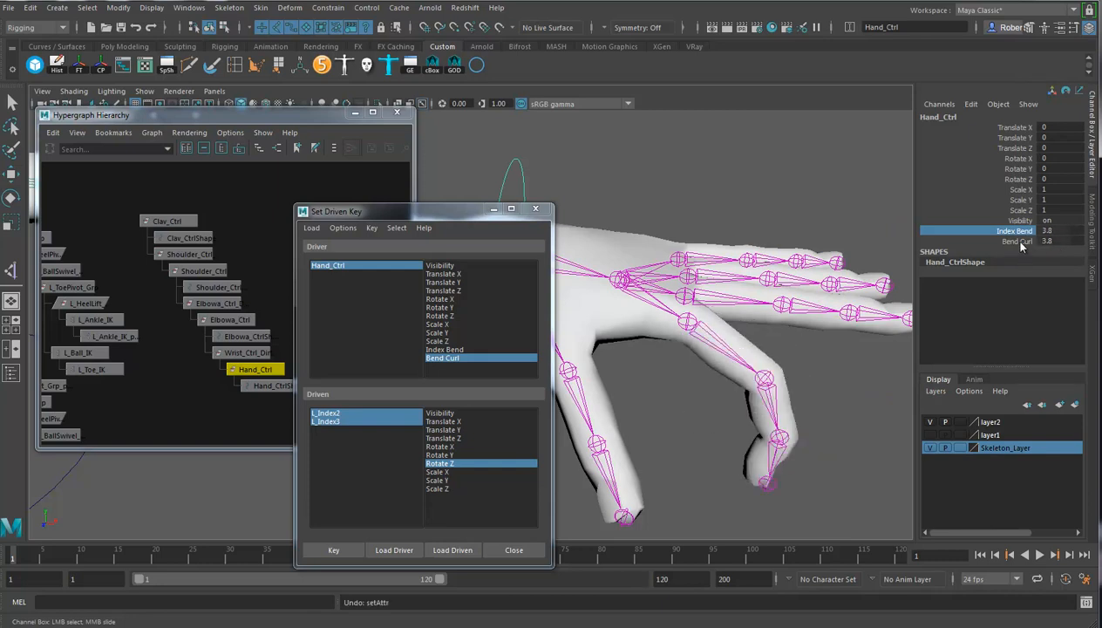
pyautogui.keyDown('alt'); pyautogui.moveTo(760, 399); pyautogui.dragTo(820, 336); pyautogui.keyUp('alt')
pyautogui.keyDown('alt'); pyautogui.moveTo(838, 394); pyautogui.dragTo(732, 398); pyautogui.keyUp('alt')
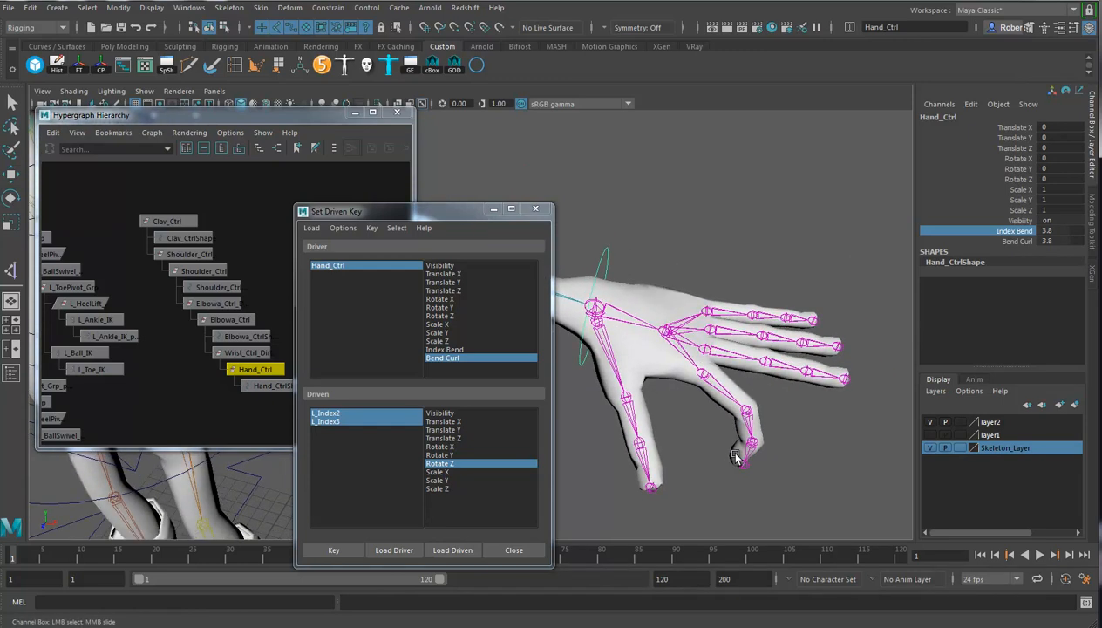
# Reset Hand_Ctrl's Index Bend and Bend Curl to 0
pyautogui.keyDown('shift'); pyautogui.click(1019, 240); pyautogui.keyUp('shift')
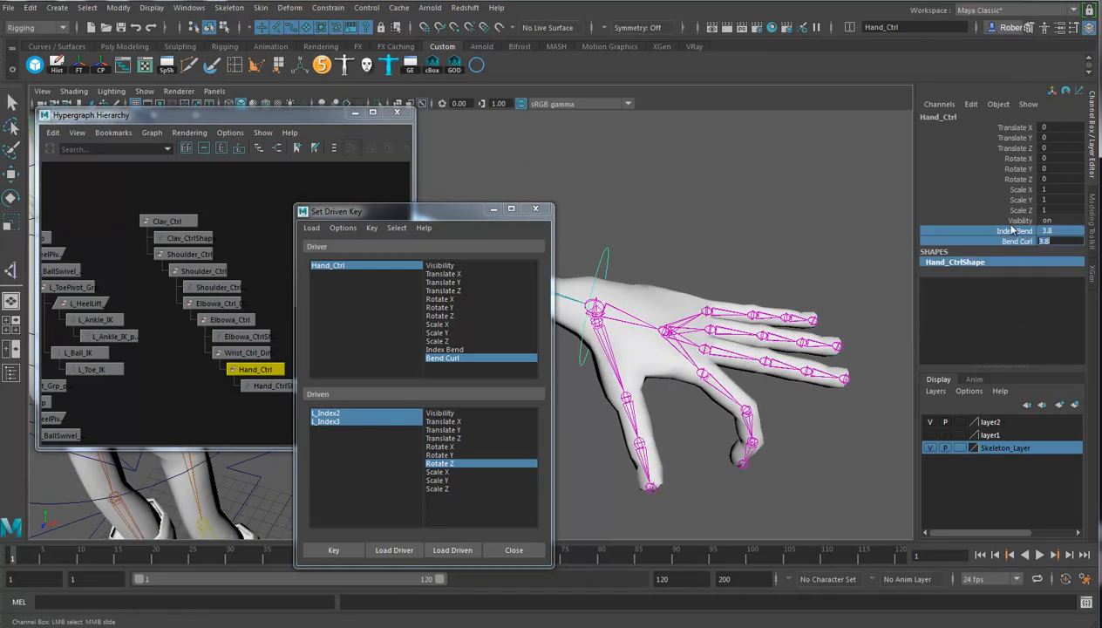
pyautogui.keyDown('alt'); pyautogui.moveTo(770, 442); pyautogui.dragTo(792, 401); pyautogui.keyUp('alt')
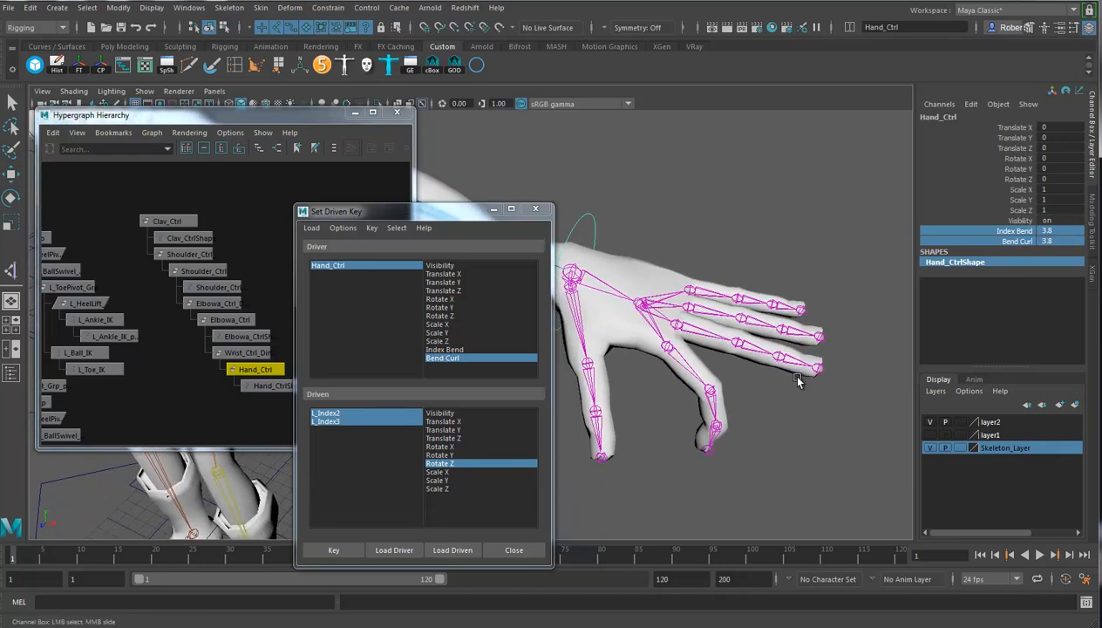
pyautogui.hotkey('ctrl', 'z')
pyautogui.moveTo(1050, 231); pyautogui.dragTo(1055, 242)
pyautogui.press('Return')
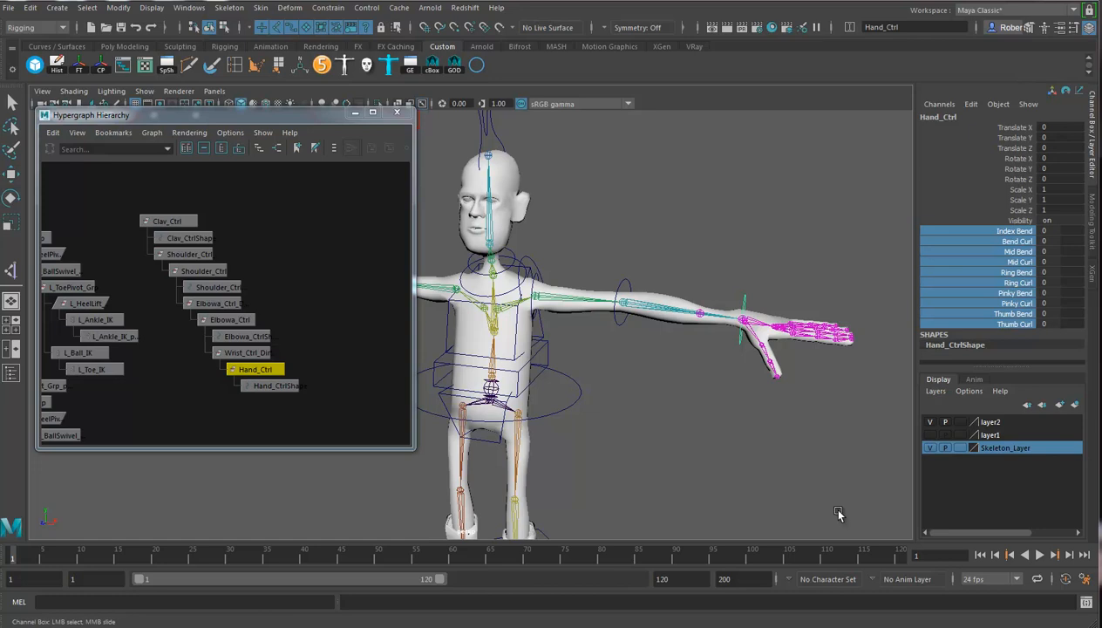
# Test all of Hand_Ctrl's finger and thumb bend and curl attributes together, then undo the test changes
pyautogui.keyDown('alt'); pyautogui.moveTo(681, 474); pyautogui.dragTo(702, 443); pyautogui.keyUp('alt')
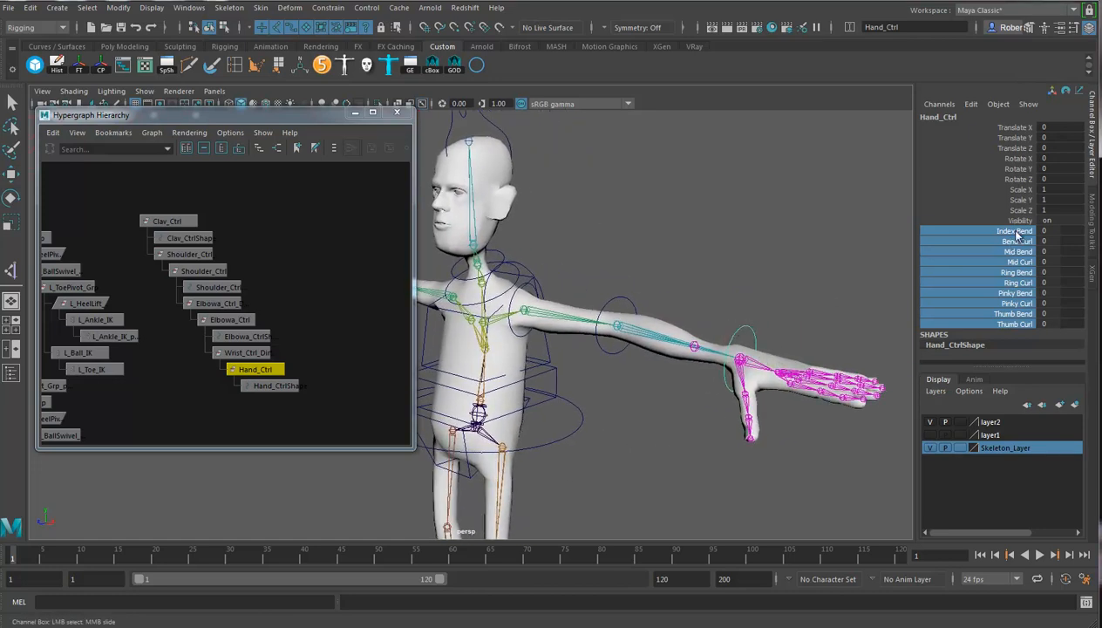
pyautogui.moveTo(1016, 233); pyautogui.dragTo(1010, 325)
pyautogui.keyDown('alt'); pyautogui.moveTo(702, 311); pyautogui.dragTo(647, 313); pyautogui.keyUp('alt')
pyautogui.moveTo(647, 313)
pyautogui.mouseDown(button='middle')
pyautogui.moveTo(718, 303)
pyautogui.moveTo(645, 314)
pyautogui.moveTo(737, 310)
pyautogui.moveTo(645, 315)
pyautogui.moveTo(745, 320)
pyautogui.moveTo(645, 323)
pyautogui.mouseUp(button='middle')
pyautogui.keyDown('alt'); pyautogui.moveTo(644, 331); pyautogui.dragTo(676, 369); pyautogui.keyUp('alt')
pyautogui.keyDown('alt'); pyautogui.moveTo(676, 370); pyautogui.dragTo(772, 381, button='right'); pyautogui.keyUp('alt')
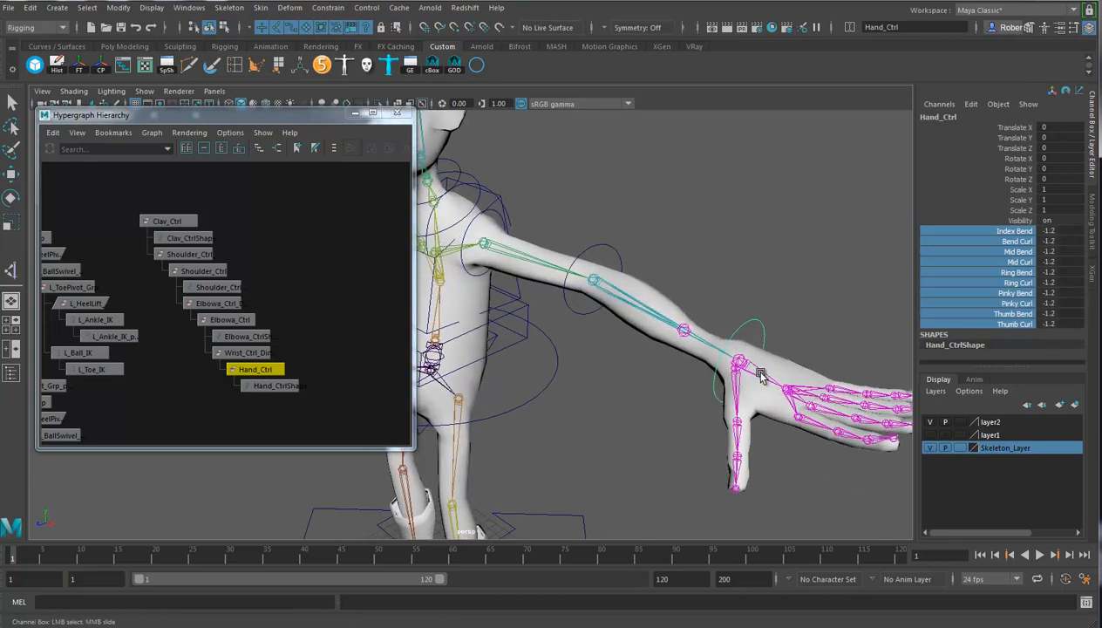
pyautogui.hotkey('ctrl', 'z')
pyautogui.keyDown('alt'); pyautogui.moveTo(721, 384); pyautogui.dragTo(782, 360); pyautogui.keyUp('alt')
pyautogui.keyDown('alt'); pyautogui.moveTo(782, 360); pyautogui.dragTo(723, 364, button='right'); pyautogui.keyUp('alt')
pyautogui.moveTo(723, 364); pyautogui.dragTo(731, 365, button='middle')
pyautogui.keyDown('alt'); pyautogui.moveTo(596, 385); pyautogui.dragTo(674, 399, button='middle'); pyautogui.keyUp('alt')
pyautogui.hotkey('ctrl', 'z')
# Duplicate the left arm control hierarchy from Clav_Ctrl
pyautogui.keyDown('alt'); pyautogui.moveTo(674, 398); pyautogui.dragTo(642, 352); pyautogui.keyUp('alt')
pyautogui.click(194, 221)
pyautogui.press('e')
pyautogui.keyDown('alt'); pyautogui.moveTo(601, 340); pyautogui.dragTo(648, 323, button='middle'); pyautogui.keyUp('alt')
pyautogui.keyDown('alt'); pyautogui.moveTo(648, 323); pyautogui.dragTo(637, 362); pyautogui.keyUp('alt')
pyautogui.keyDown('alt'); pyautogui.moveTo(637, 361); pyautogui.dragTo(650, 349, button='right'); pyautogui.keyUp('alt')
pyautogui.keyDown('alt'); pyautogui.moveTo(649, 349); pyautogui.dragTo(649, 324, button='middle'); pyautogui.keyUp('alt')
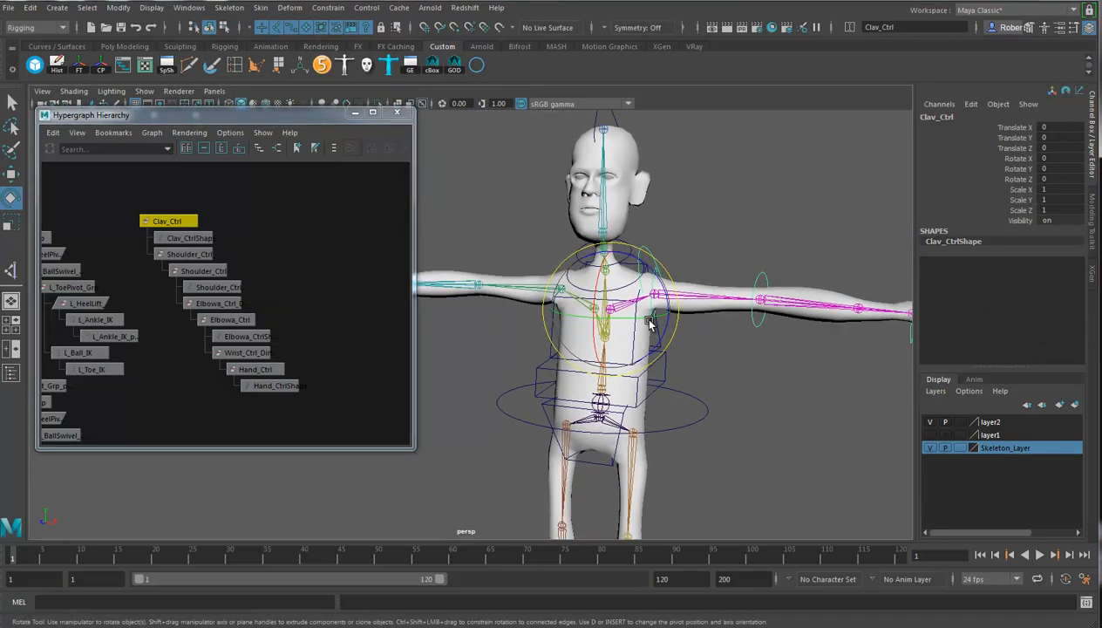
pyautogui.keyDown('alt'); pyautogui.moveTo(649, 323); pyautogui.dragTo(635, 306); pyautogui.keyUp('alt')
pyautogui.keyDown('alt'); pyautogui.moveTo(427, 324); pyautogui.dragTo(504, 324); pyautogui.keyUp('alt')
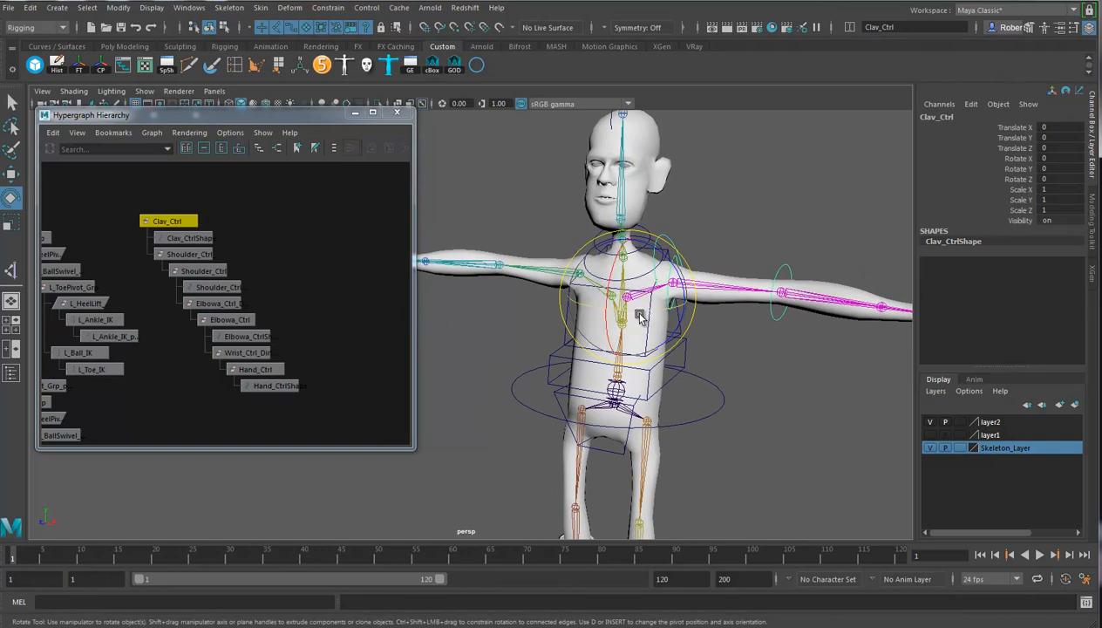
pyautogui.hotkey('ctrl', 'd')
# Group the duplicated arm controls and scale the group to -1 in X to mirror them onto the right arm
pyautogui.keyDown('alt'); pyautogui.moveTo(639, 315); pyautogui.dragTo(690, 307); pyautogui.keyUp('alt')
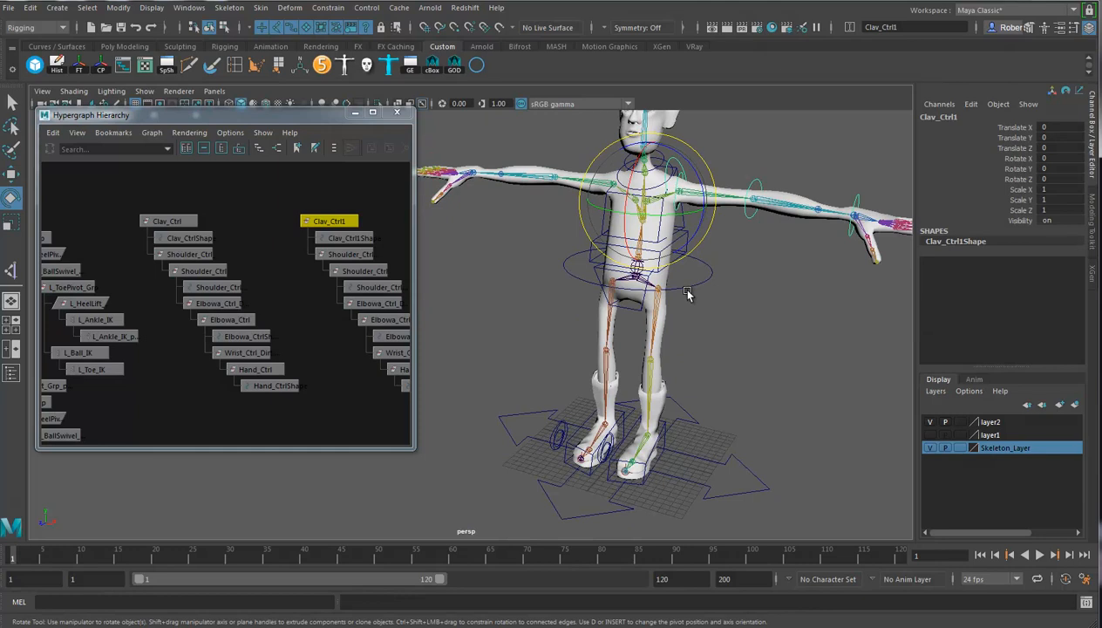
pyautogui.hotkey('ctrl', 'g')
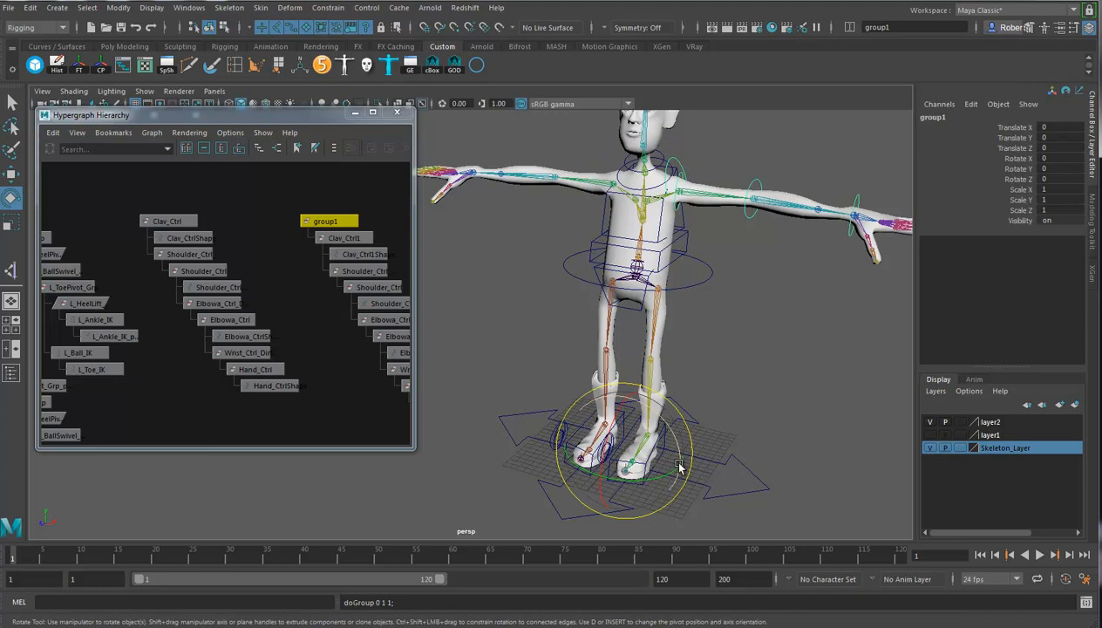
pyautogui.press('r')
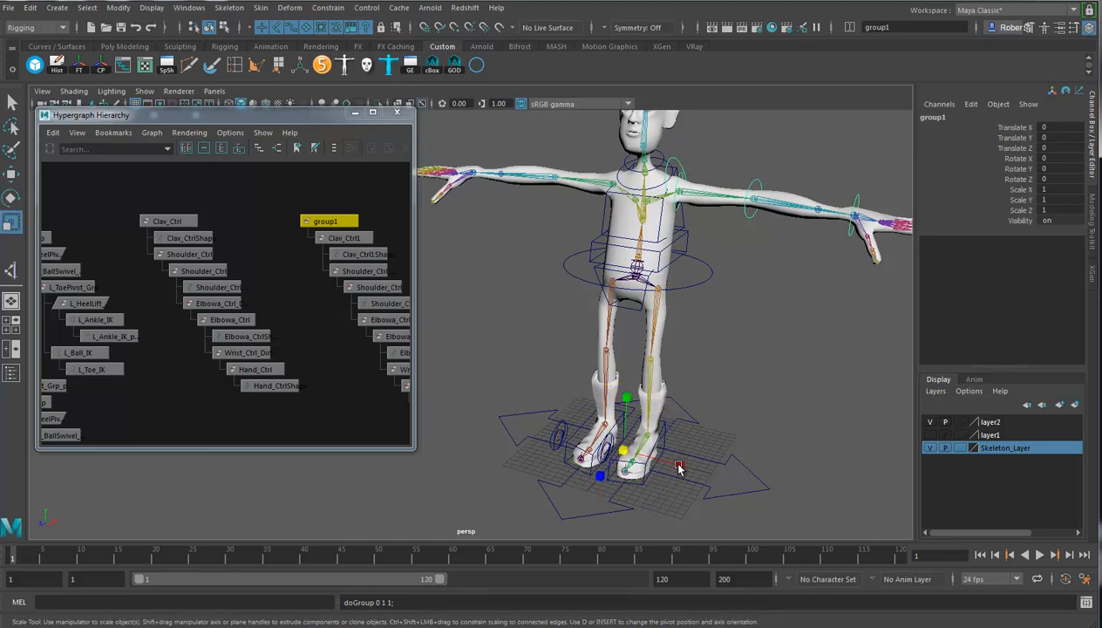
pyautogui.moveTo(680, 468); pyautogui.dragTo(538, 452)
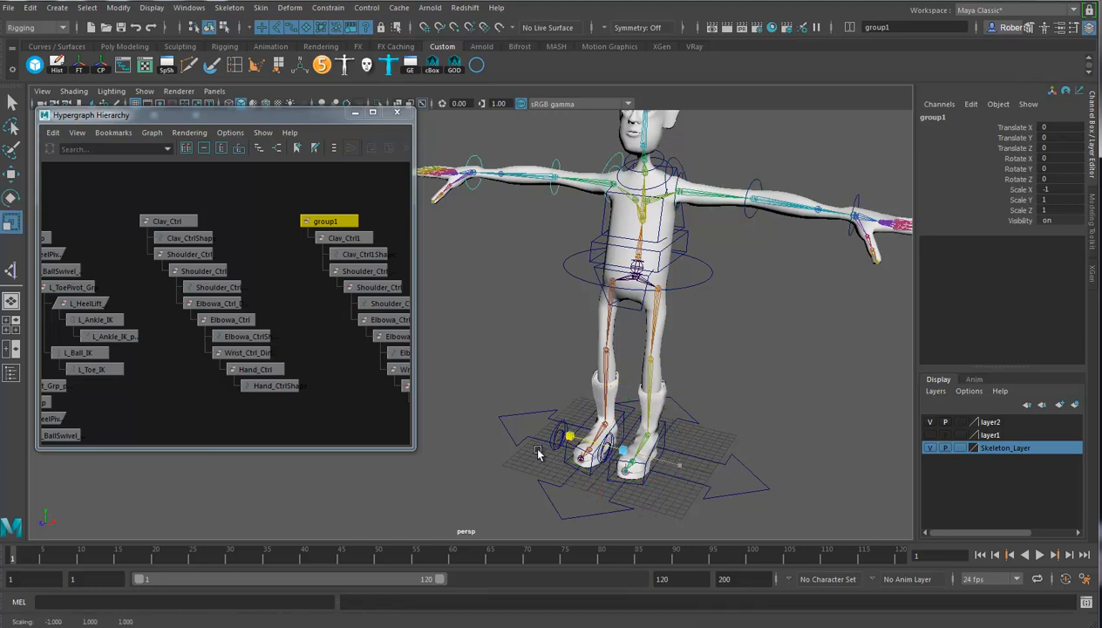
pyautogui.keyDown('alt'); pyautogui.moveTo(489, 372); pyautogui.dragTo(512, 218); pyautogui.keyUp('alt')
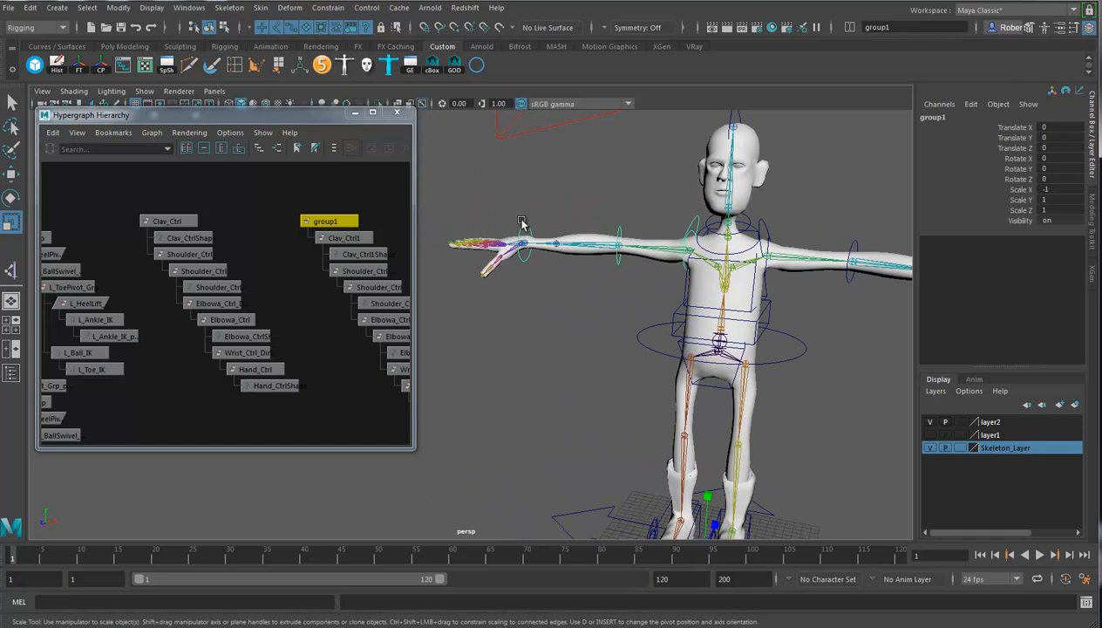
# Add the prefix L_ to the whole left arm control hierarchy starting at Clav_Ctrl
pyautogui.click(541, 235)
pyautogui.keyDown('alt'); pyautogui.moveTo(539, 314); pyautogui.dragTo(693, 228); pyautogui.keyUp('alt')
pyautogui.keyDown('alt'); pyautogui.moveTo(602, 301); pyautogui.dragTo(632, 297); pyautogui.keyUp('alt')
pyautogui.keyDown('alt'); pyautogui.moveTo(348, 331); pyautogui.dragTo(277, 323, button='middle'); pyautogui.keyUp('alt')
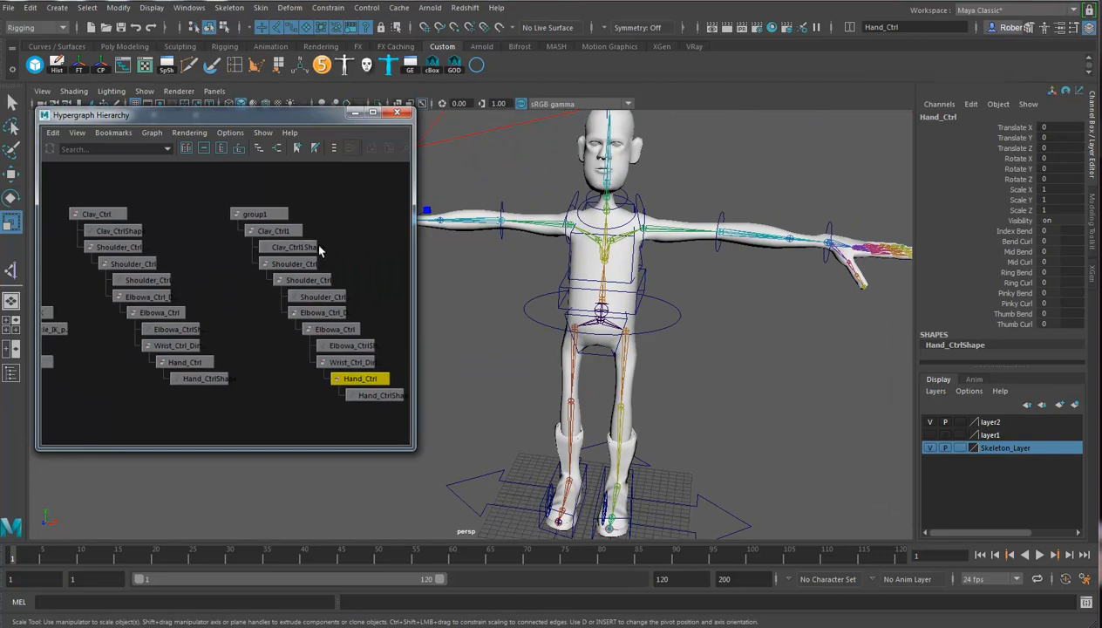
pyautogui.click(109, 213)
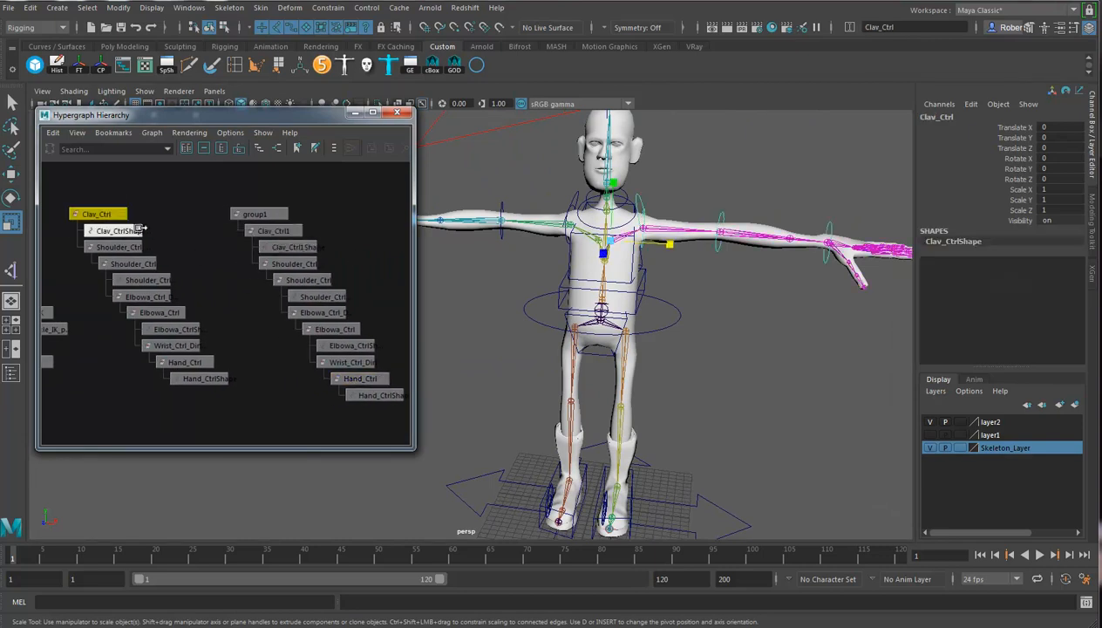
pyautogui.click(119, 8)
pyautogui.click(174, 210)
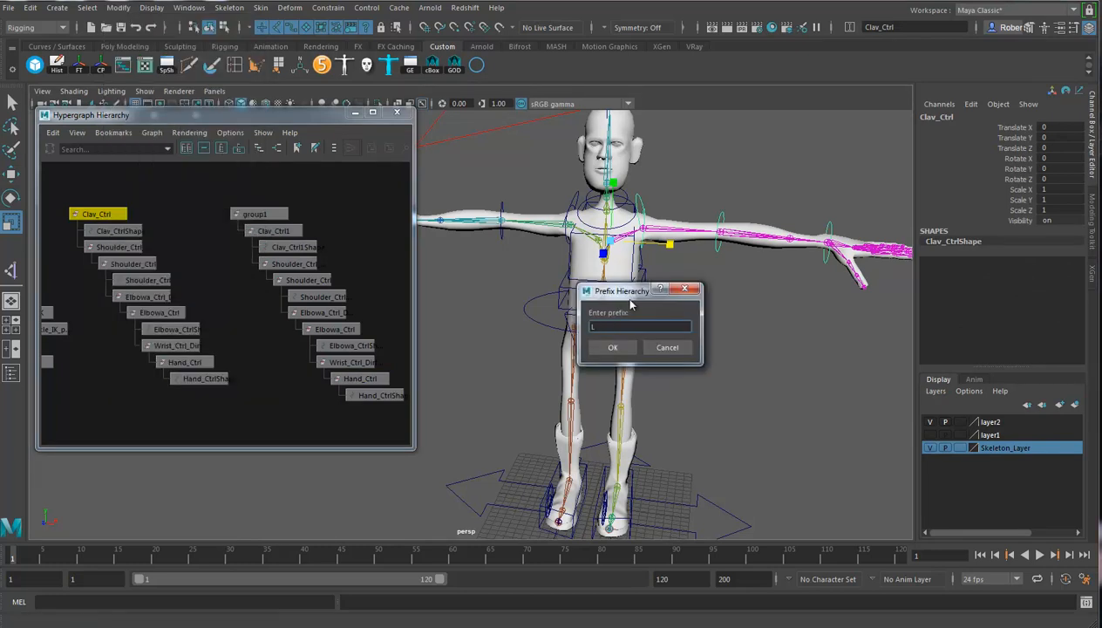
pyautogui.write('L_')
pyautogui.press('Return')
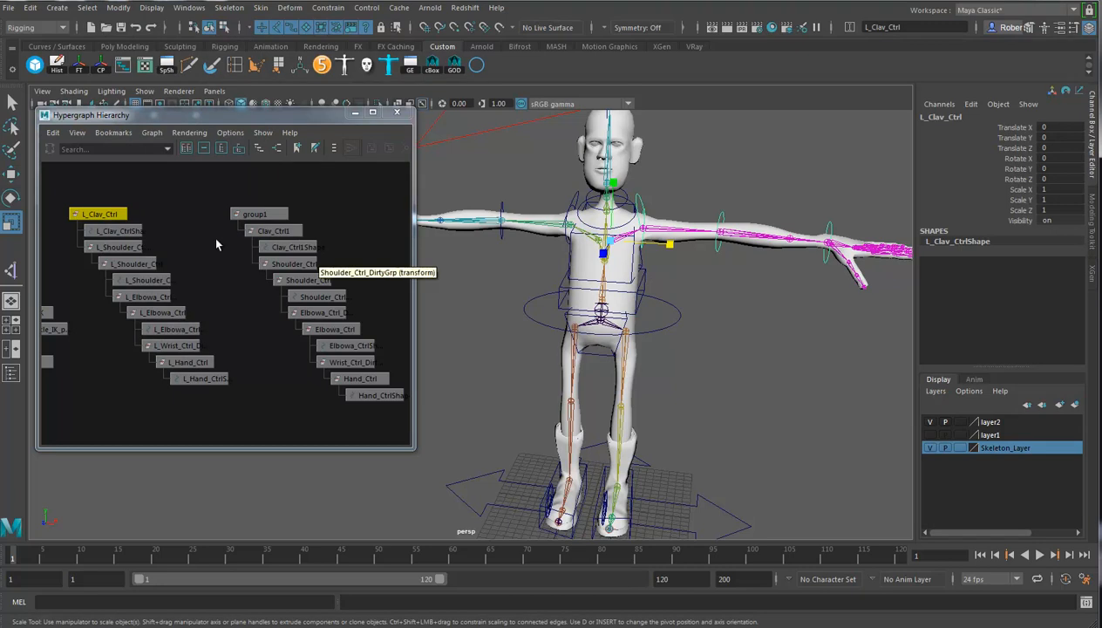
# Add the prefix R_ to the mirrored arm control hierarchy starting at Clav_Ctrl1
pyautogui.click(270, 229)
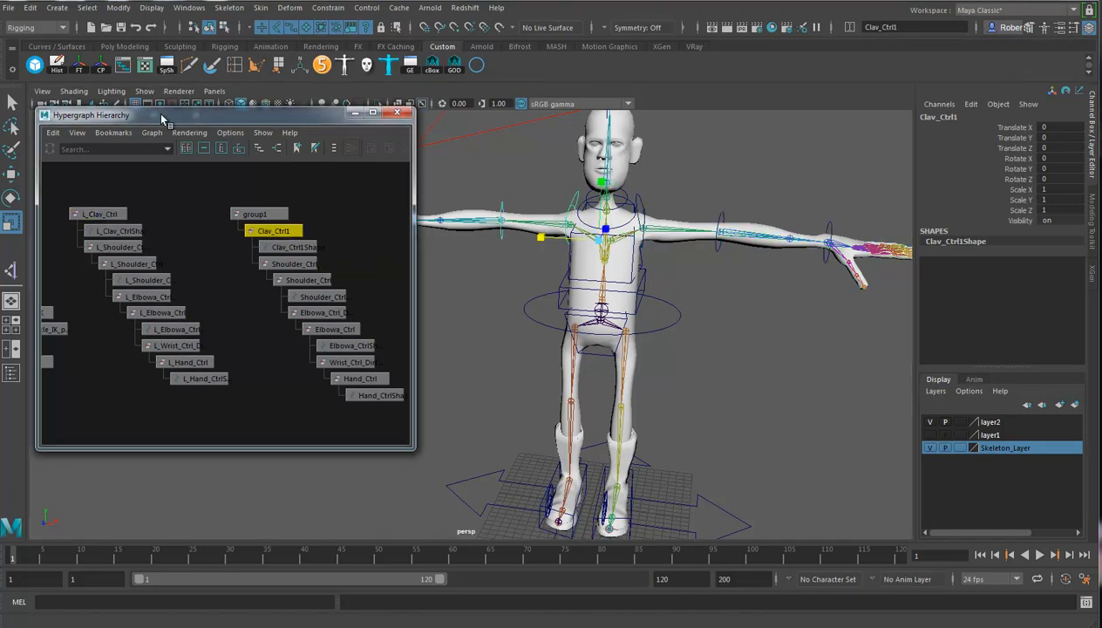
pyautogui.click(118, 7)
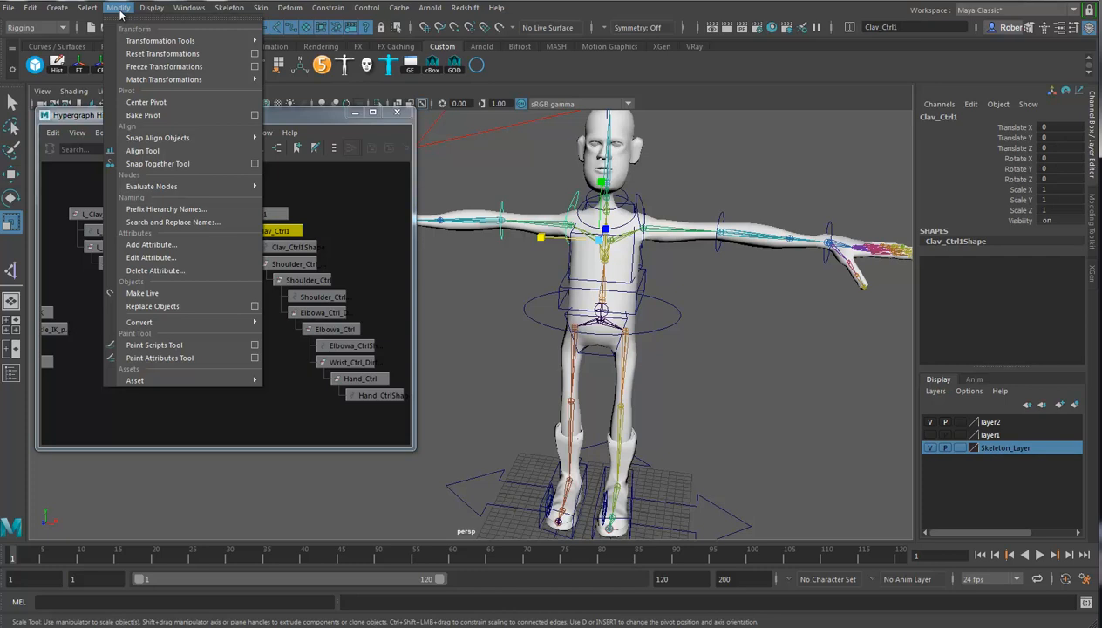
pyautogui.click(167, 209)
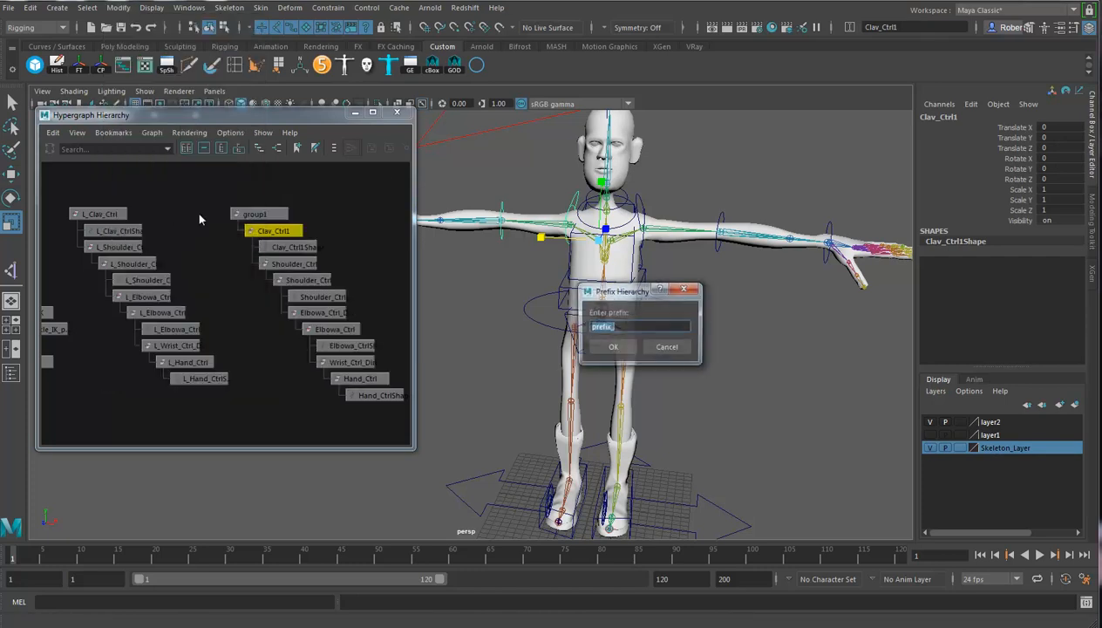
pyautogui.write('R_')
pyautogui.click(612, 347)
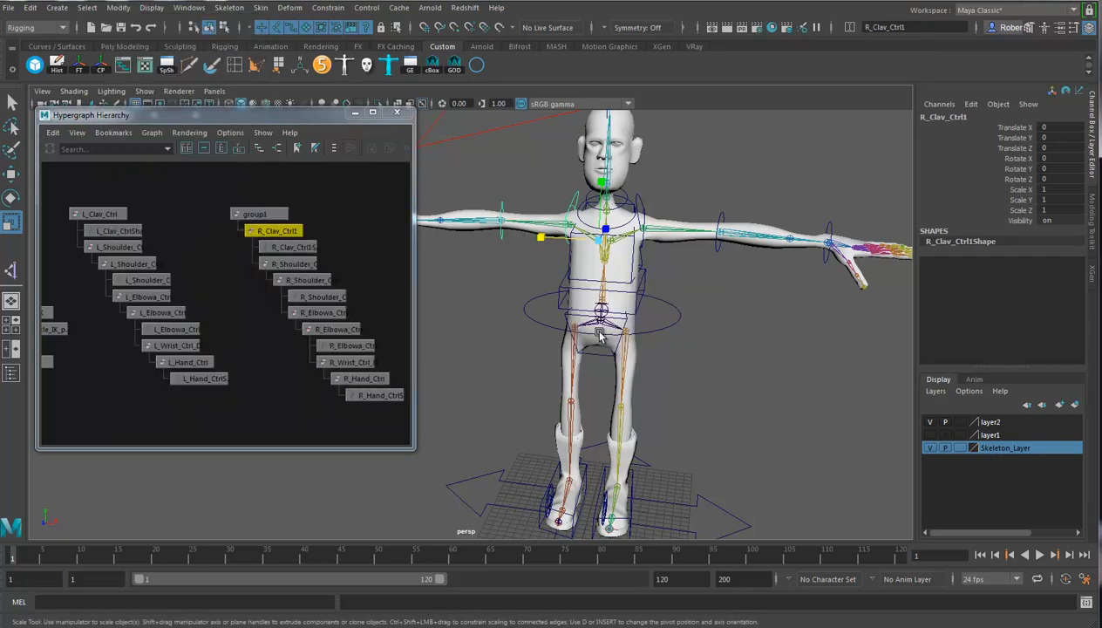
# Unparent R_Clav_Ctrl1 from group1 and delete the empty group
pyautogui.hotkey('shift', 'p')
pyautogui.click(255, 213)
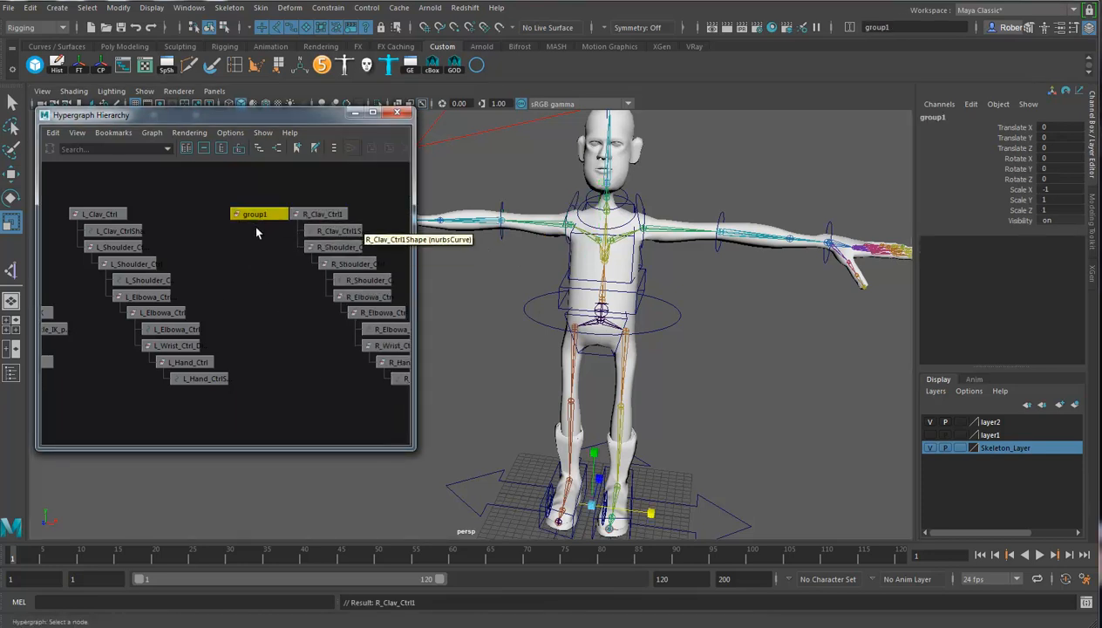
pyautogui.press('Delete')
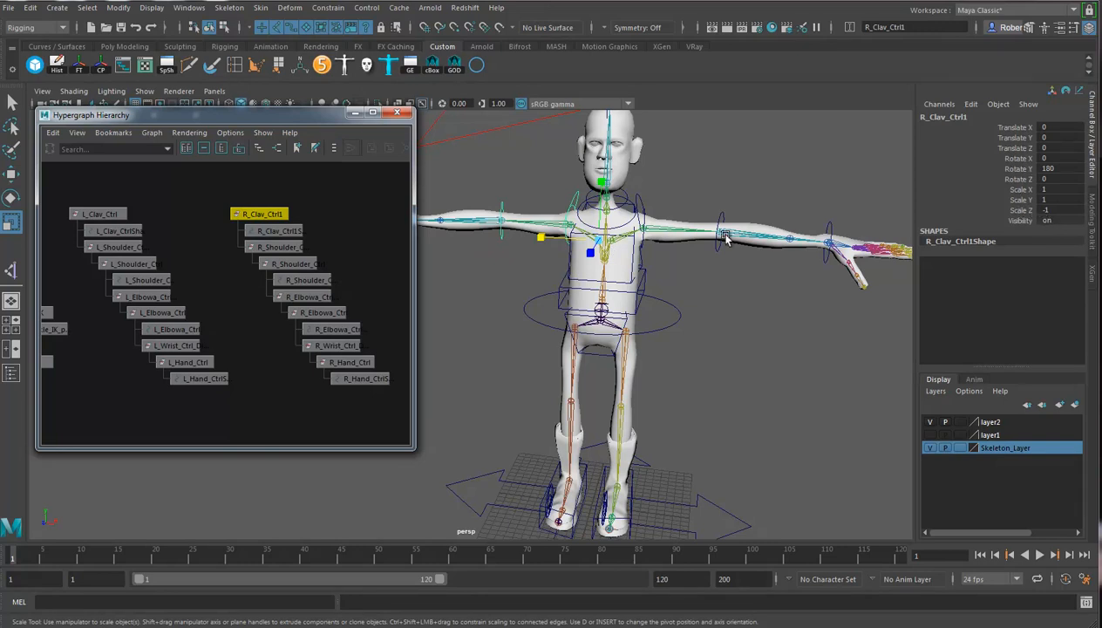
# Compare the transforms of R_Clav_Ctrl1 and its shoulder DirtyGrp, and freeze the scale of R_Clav_Ctrl1
pyautogui.click(272, 248)
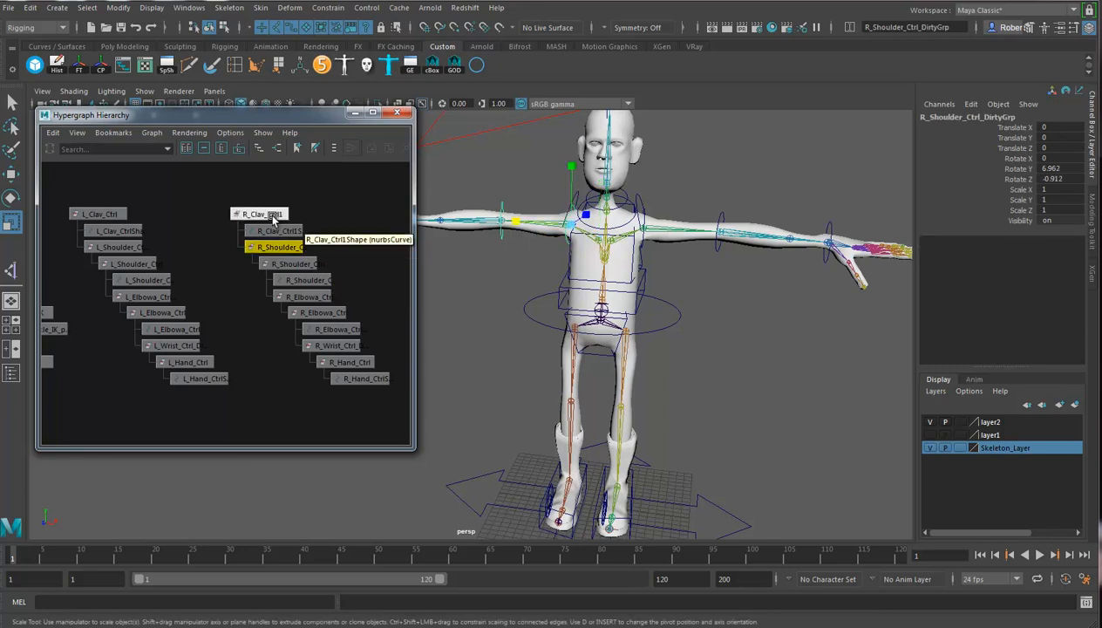
pyautogui.click(273, 215)
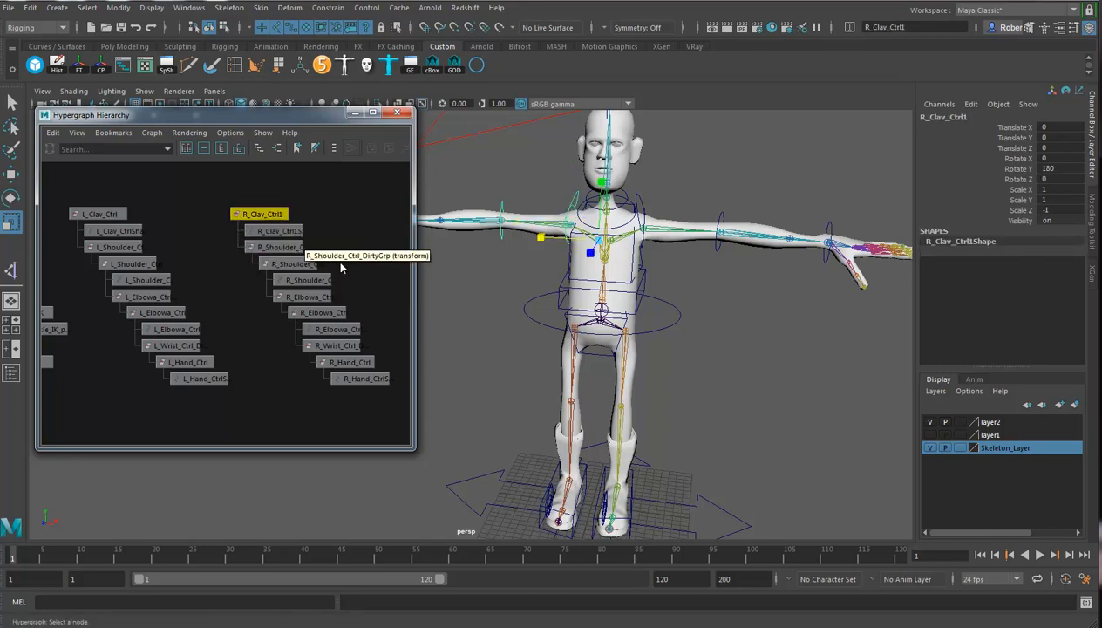
pyautogui.click(280, 249)
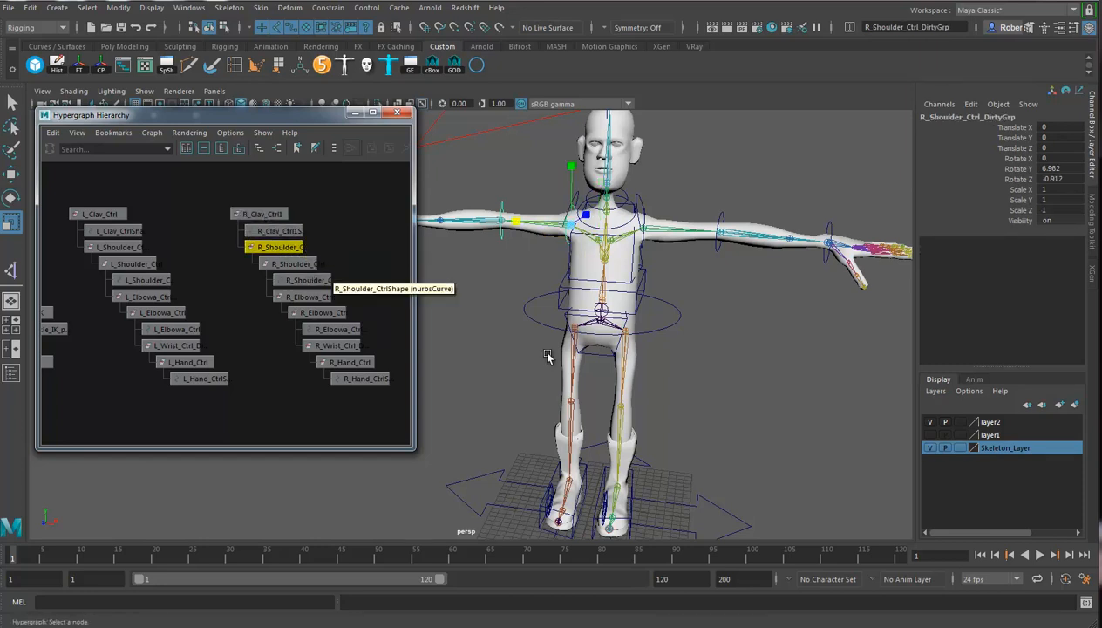
pyautogui.click(268, 215)
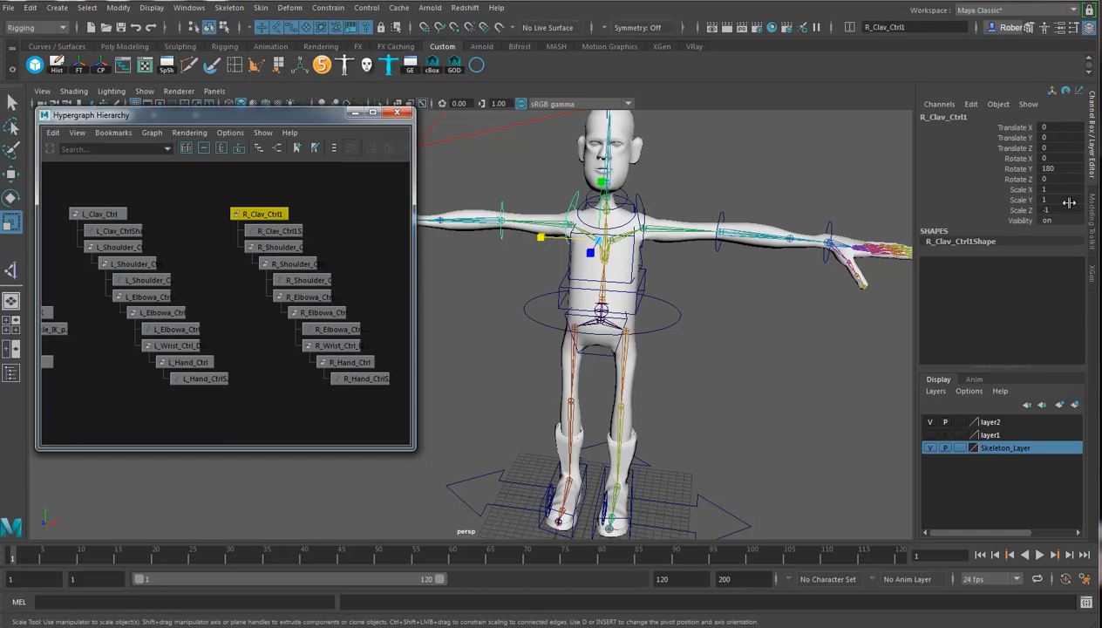
pyautogui.rightClick(1027, 211)
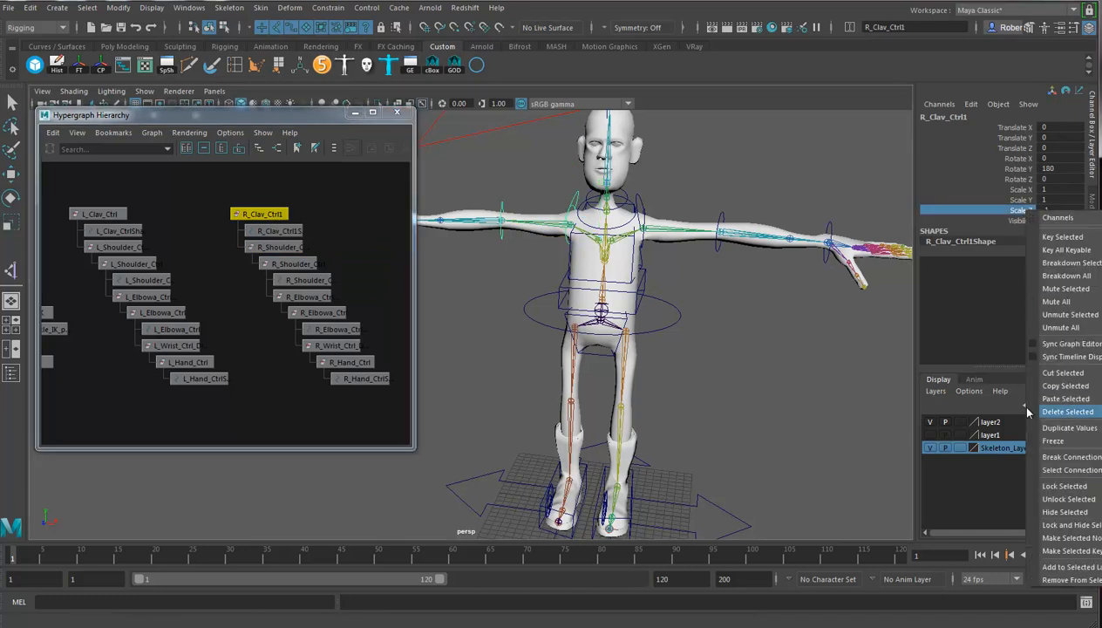
pyautogui.moveTo(1054, 442)
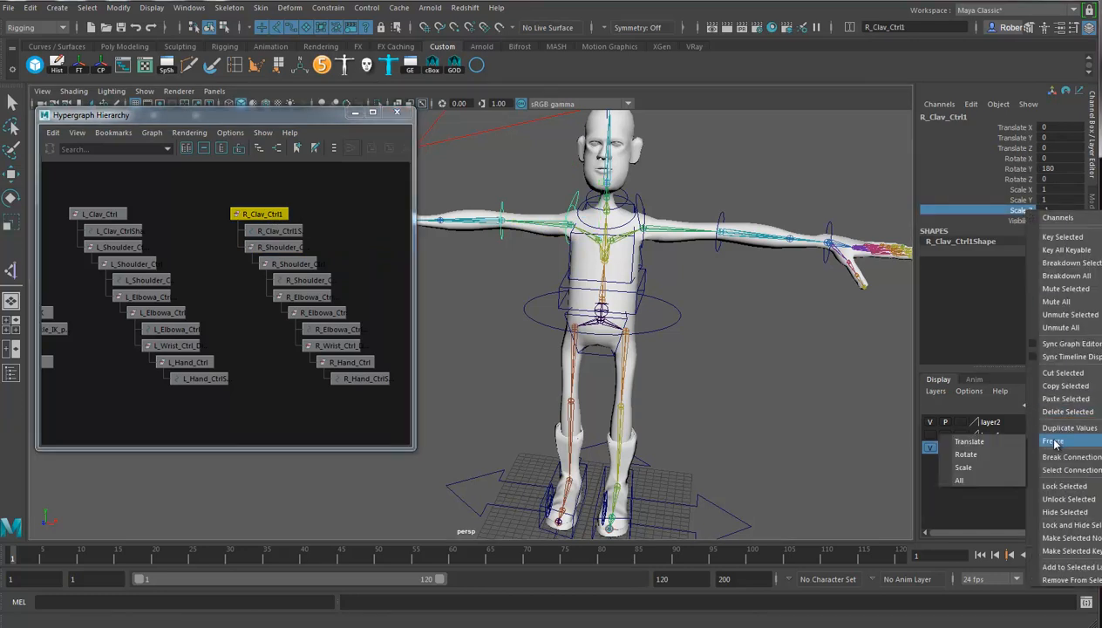
pyautogui.click(960, 478)
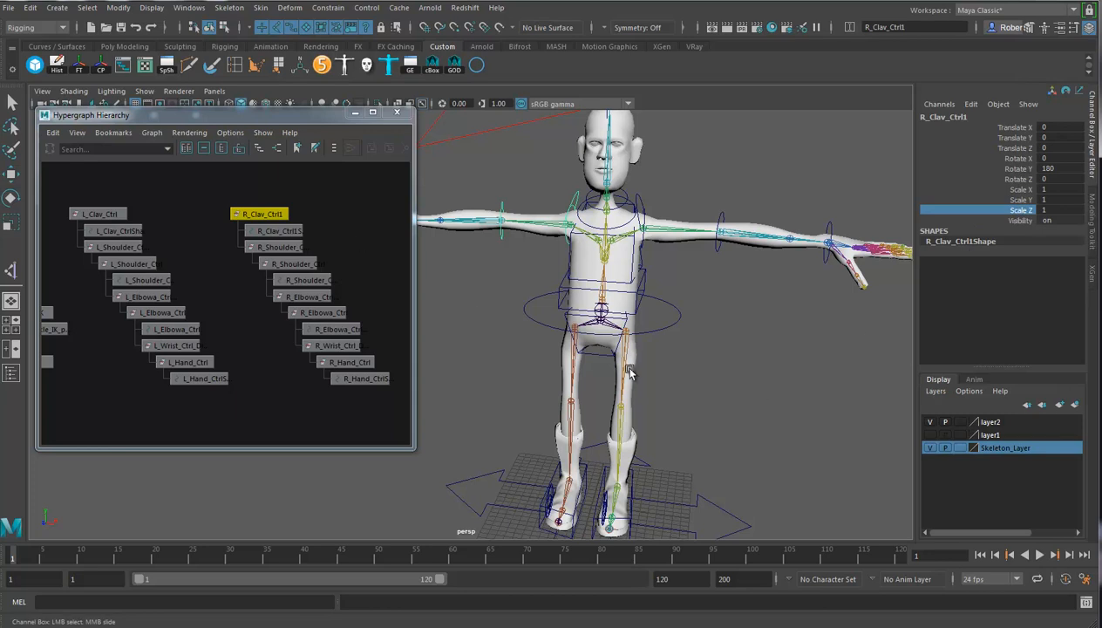
# Parent L_Clav_Ctrl and R_Clav_Ctrl1 under the chest's Shoulder_Ctrl
pyautogui.keyDown('alt'); pyautogui.moveTo(755, 331); pyautogui.dragTo(585, 270); pyautogui.keyUp('alt')
pyautogui.keyDown('alt'); pyautogui.moveTo(374, 331); pyautogui.dragTo(298, 306, button='middle'); pyautogui.keyUp('alt')
pyautogui.keyDown('alt'); pyautogui.moveTo(683, 331); pyautogui.dragTo(649, 318); pyautogui.keyUp('alt')
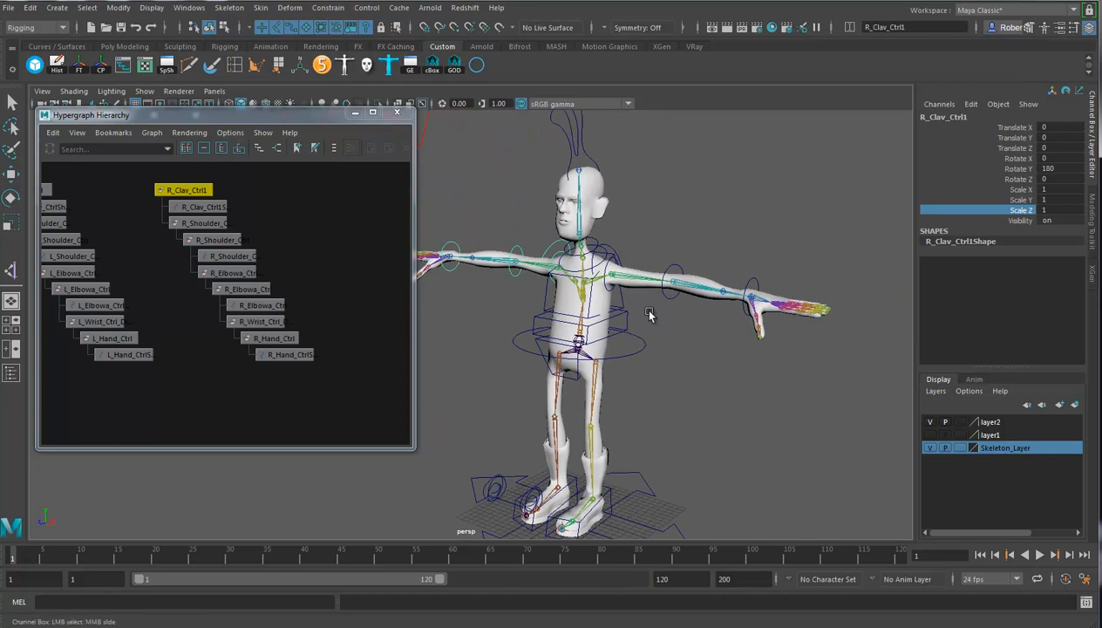
pyautogui.keyDown('alt'); pyautogui.moveTo(166, 221); pyautogui.dragTo(268, 254, button='middle'); pyautogui.keyUp('alt')
pyautogui.moveTo(303, 209); pyautogui.dragTo(124, 222)
pyautogui.keyDown('alt'); pyautogui.moveTo(502, 279); pyautogui.dragTo(711, 373); pyautogui.keyUp('alt')
pyautogui.click(653, 356)
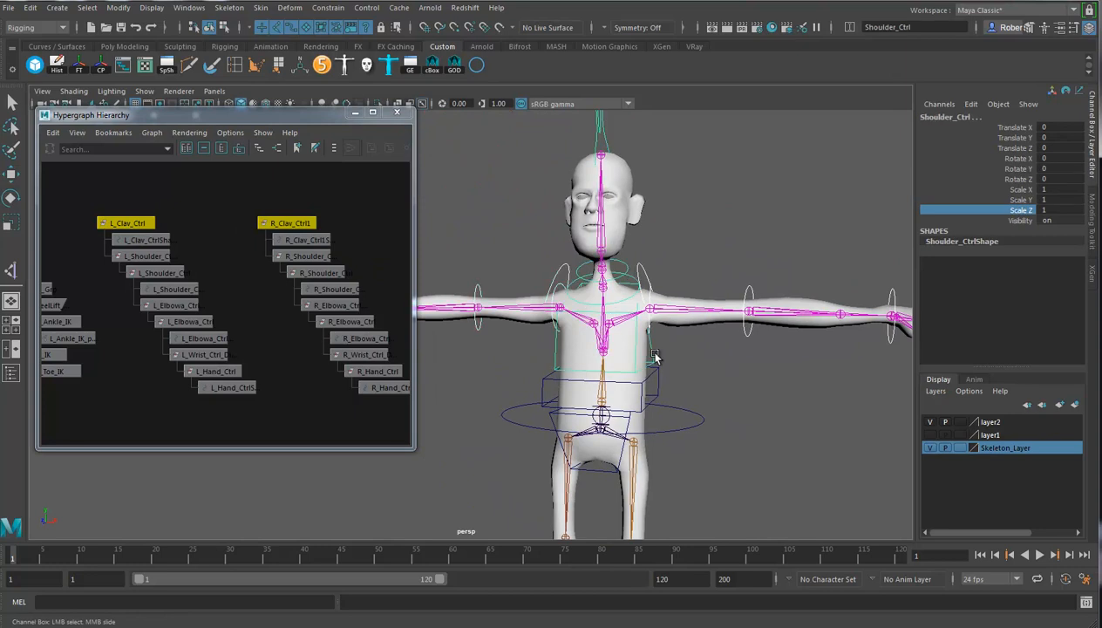
pyautogui.press('Down')
pyautogui.click(658, 354)
pyautogui.scroll(-5, 662, 353)
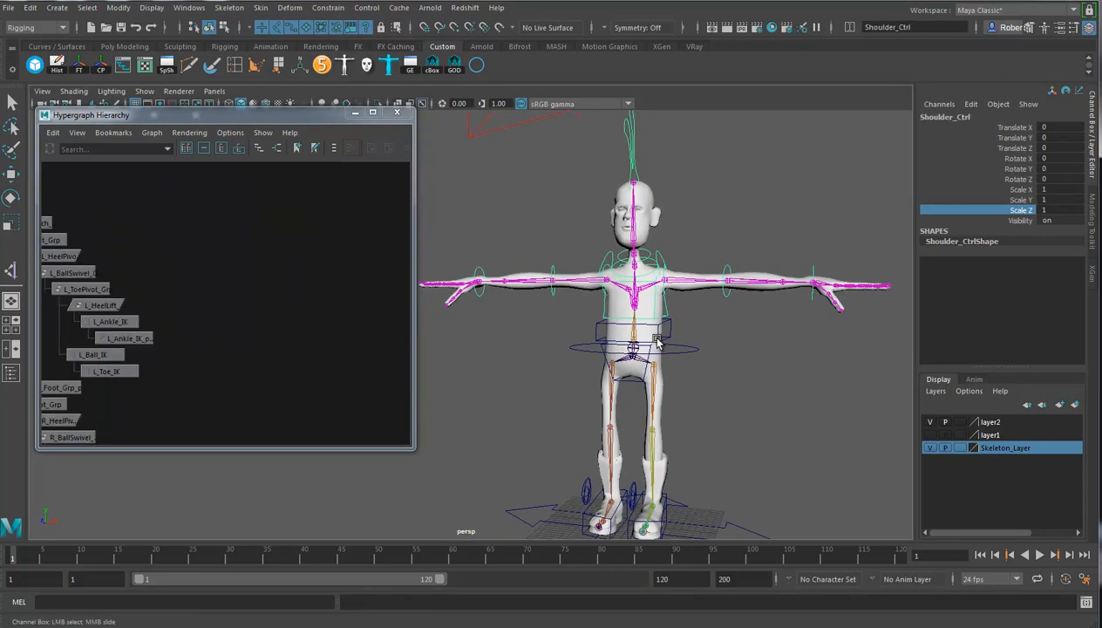
# Test-rotate Shoulder_Ctrl together with the spine control below it, undo the rotation and clear the selection
pyautogui.press('e')
pyautogui.moveTo(657, 343)
pyautogui.mouseDown()
pyautogui.moveTo(659, 295)
pyautogui.moveTo(670, 324)
pyautogui.mouseUp()
pyautogui.moveTo(735, 309); pyautogui.dragTo(669, 299)
pyautogui.hotkey('ctrl', 'z')
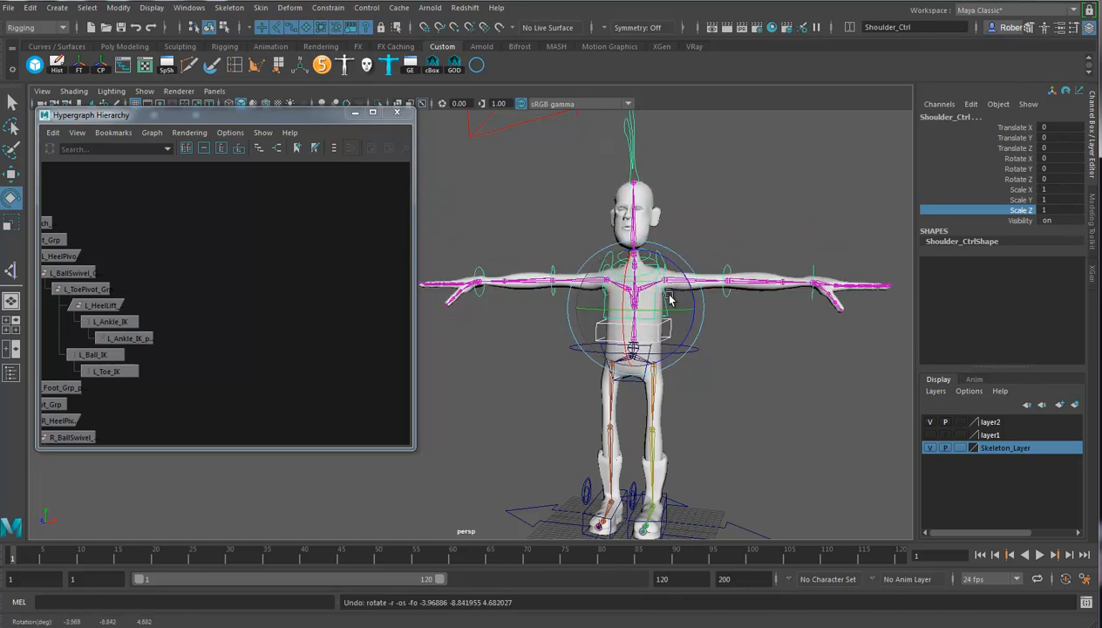
pyautogui.keyDown('alt'); pyautogui.moveTo(679, 386); pyautogui.dragTo(690, 359, button='middle'); pyautogui.keyUp('alt')
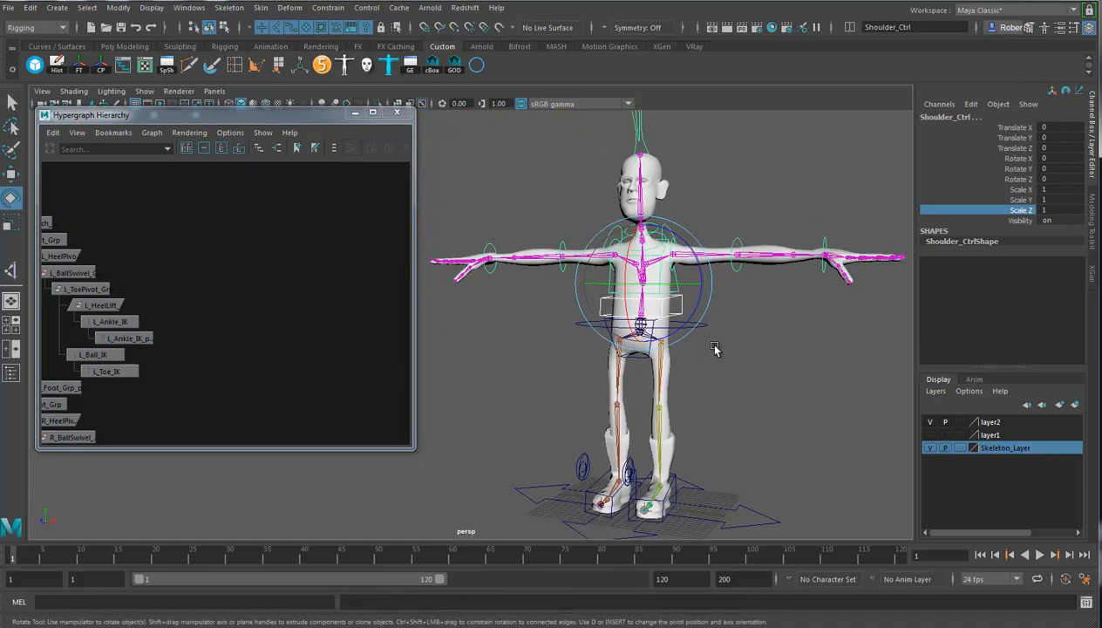
pyautogui.click(715, 352)
# Test-rotate Hip_Ctrl and undo the rotation
pyautogui.click(660, 327)
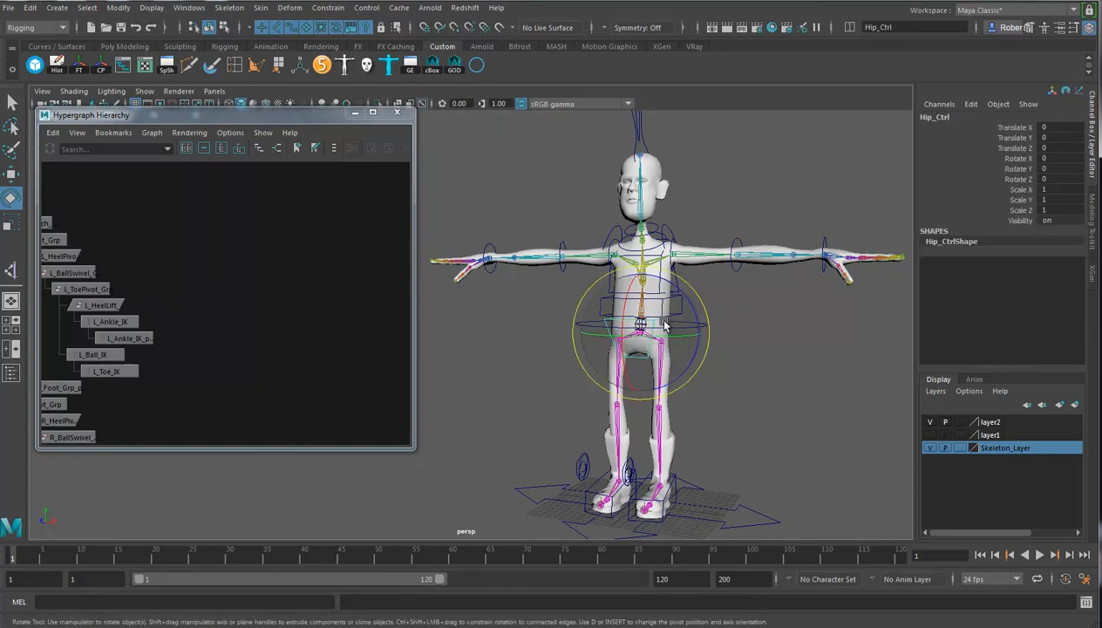
pyautogui.moveTo(683, 301)
pyautogui.mouseDown()
pyautogui.moveTo(679, 281)
pyautogui.moveTo(698, 314)
pyautogui.mouseUp()
pyautogui.hotkey('ctrl', 'z')
pyautogui.keyDown('alt'); pyautogui.moveTo(669, 410); pyautogui.dragTo(721, 432, button='right'); pyautogui.keyUp('alt')
pyautogui.keyDown('alt'); pyautogui.moveTo(721, 432); pyautogui.dragTo(635, 457, button='middle'); pyautogui.keyUp('alt')
pyautogui.keyDown('alt'); pyautogui.moveTo(635, 457); pyautogui.dragTo(617, 427); pyautogui.keyUp('alt')
pyautogui.keyDown('alt'); pyautogui.moveTo(669, 373); pyautogui.dragTo(706, 383); pyautogui.keyUp('alt')
pyautogui.keyDown('alt'); pyautogui.moveTo(706, 384); pyautogui.dragTo(748, 351, button='middle'); pyautogui.keyUp('alt')
pyautogui.keyDown('alt'); pyautogui.moveTo(748, 351); pyautogui.dragTo(646, 351, button='right'); pyautogui.keyUp('alt')
pyautogui.keyDown('alt'); pyautogui.moveTo(646, 351); pyautogui.dragTo(542, 307); pyautogui.keyUp('alt')
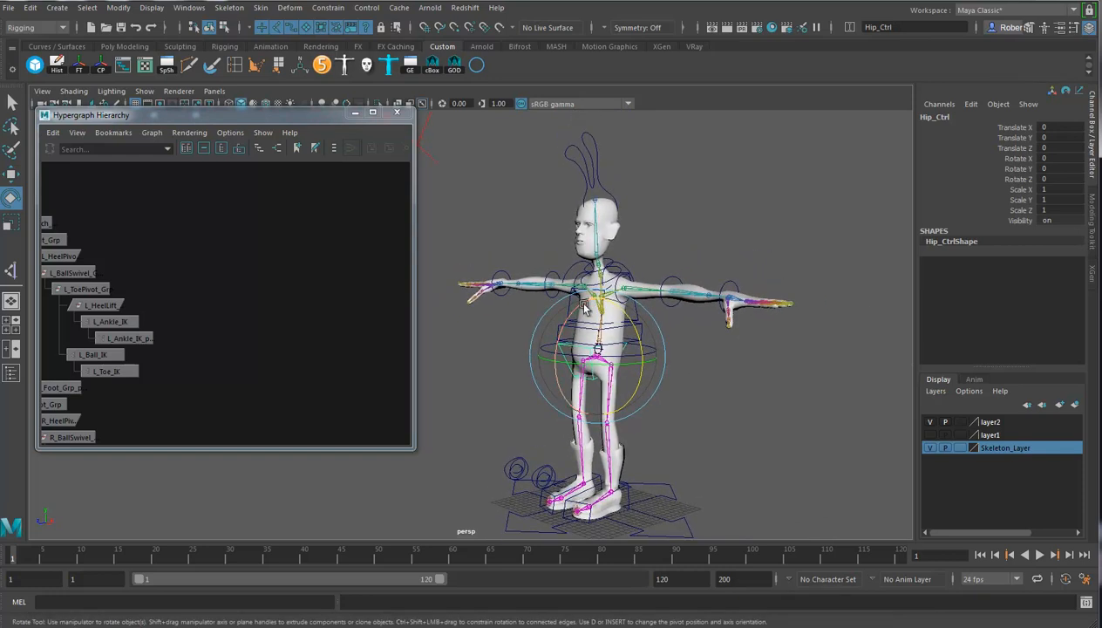